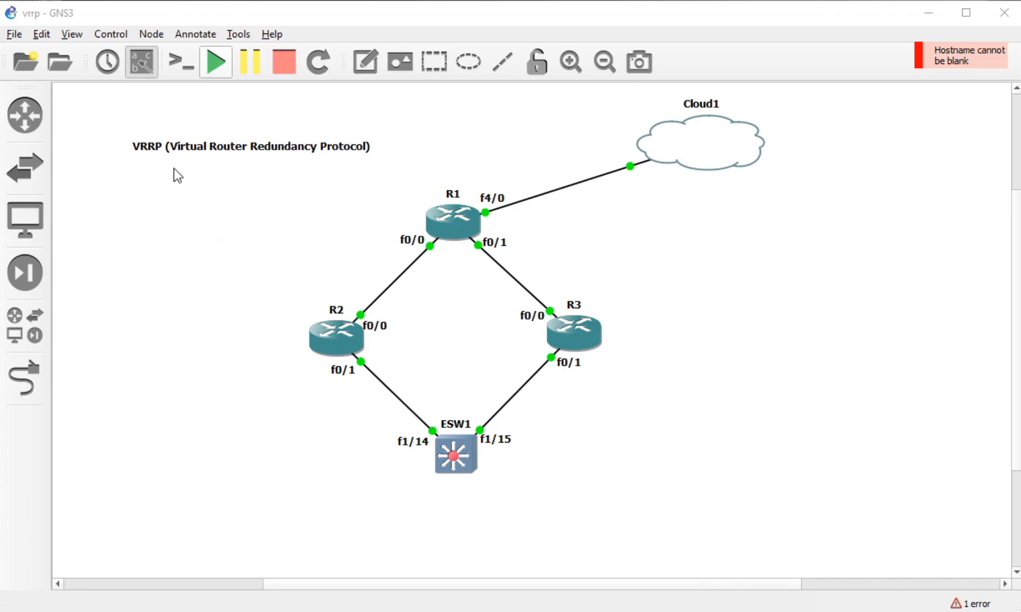
- Select and briefly edit the VRRP title note, leaving its text unchanged
drag(113, 121, 391, 171)
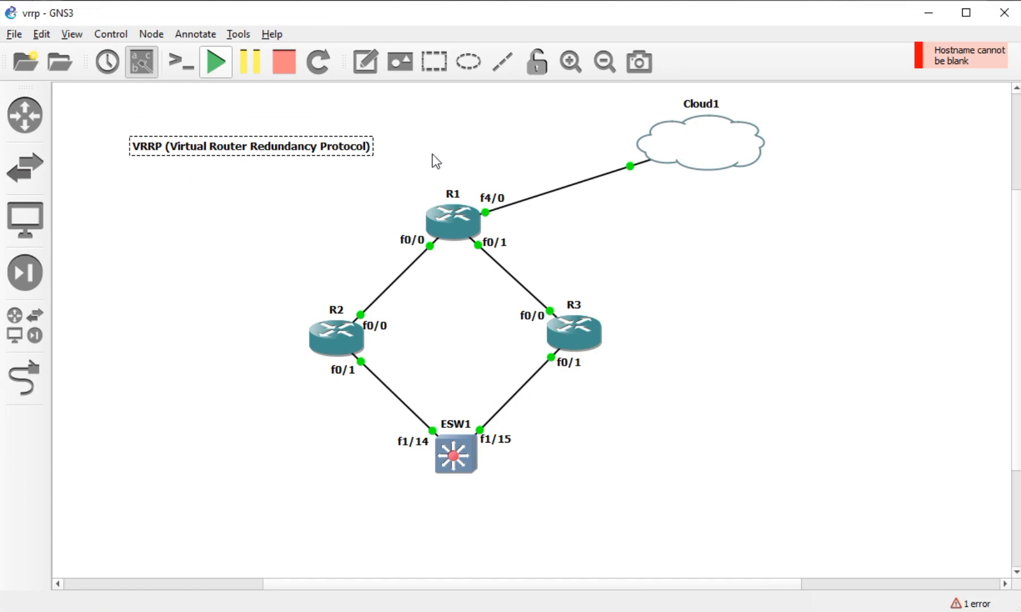
click(251, 188)
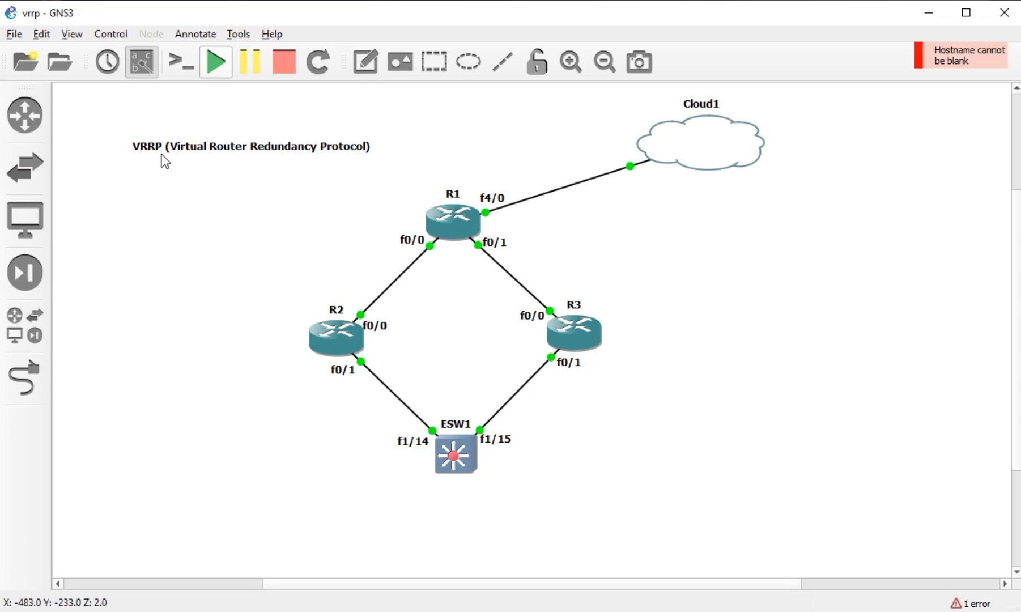
double_click(130, 146)
drag(130, 146, 173, 152)
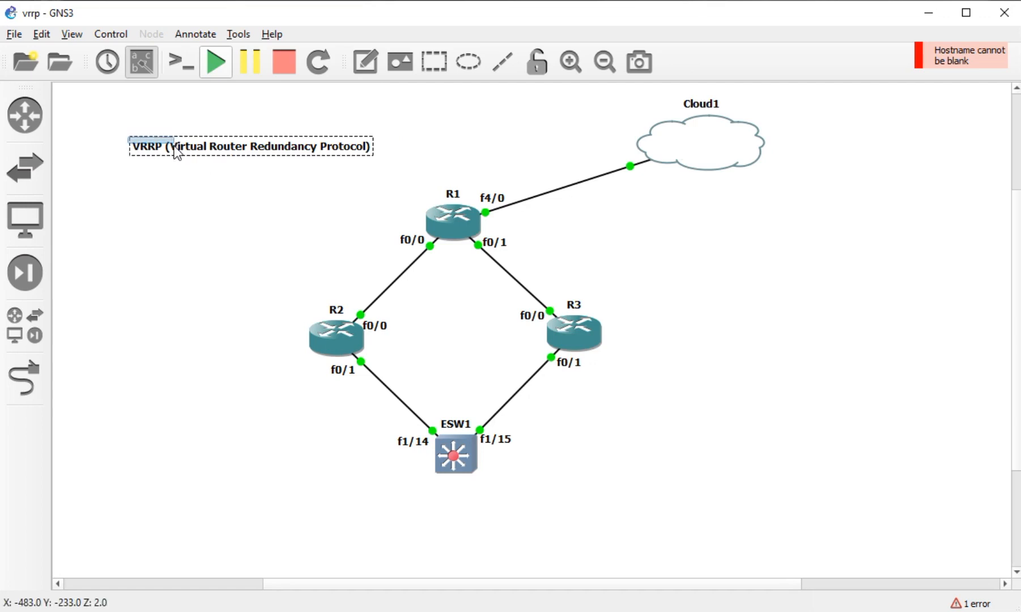
click(172, 153)
click(225, 203)
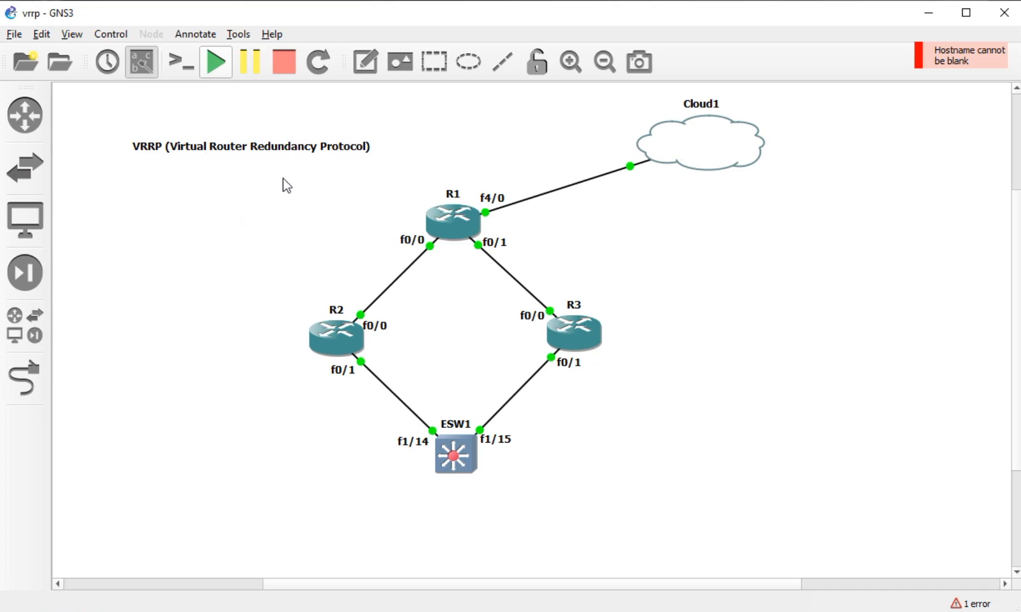
- After selecting and clearing the routers and switch, open a console session on R1
drag(282, 173, 642, 494)
click(133, 182)
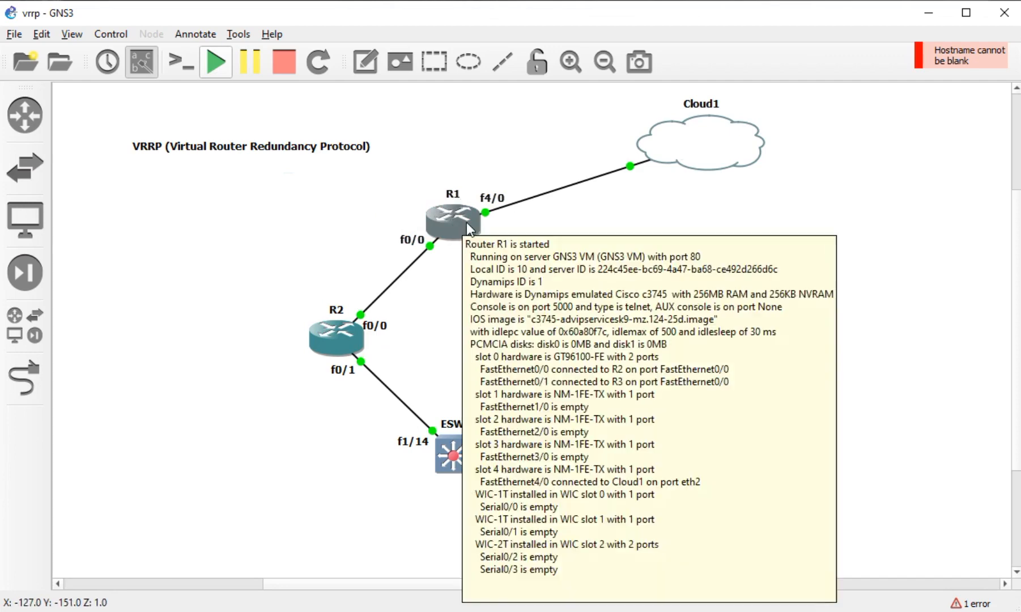
drag(265, 315, 643, 518)
click(574, 525)
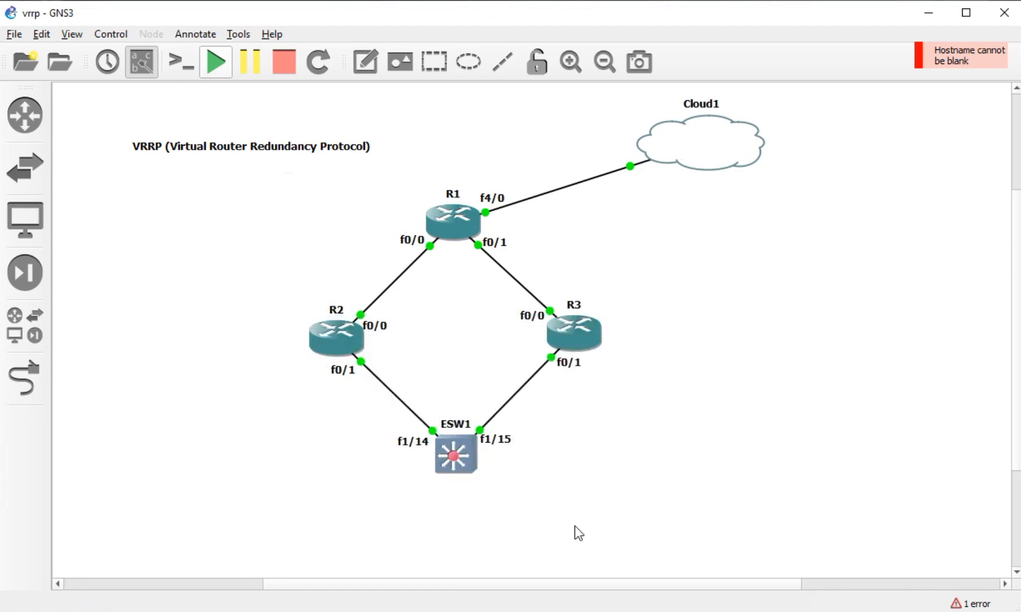
right_click(442, 213)
click(482, 26)
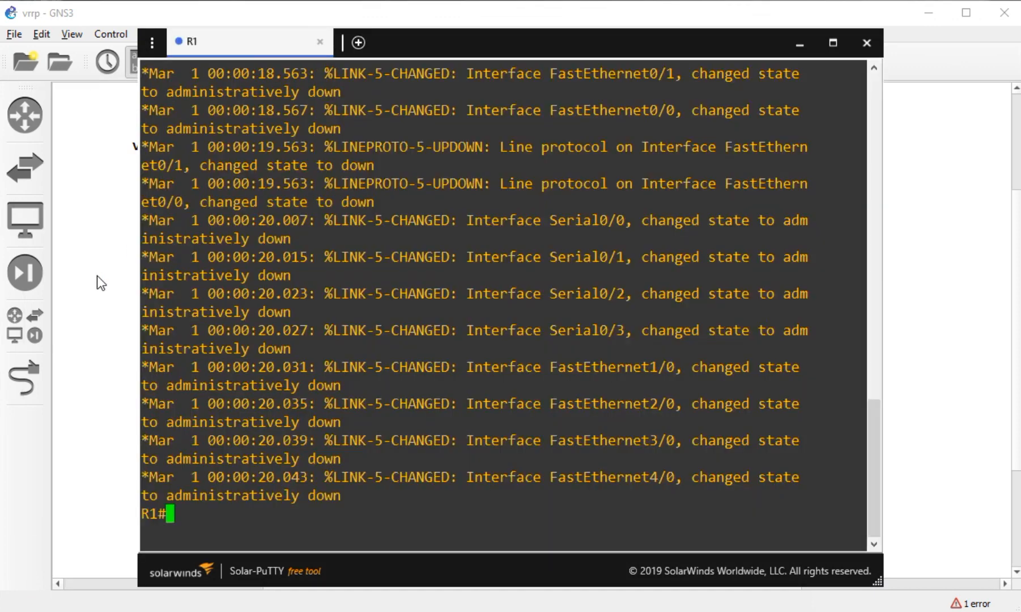
- Back in the topology, place a new text note above the VRRP title
click(96, 276)
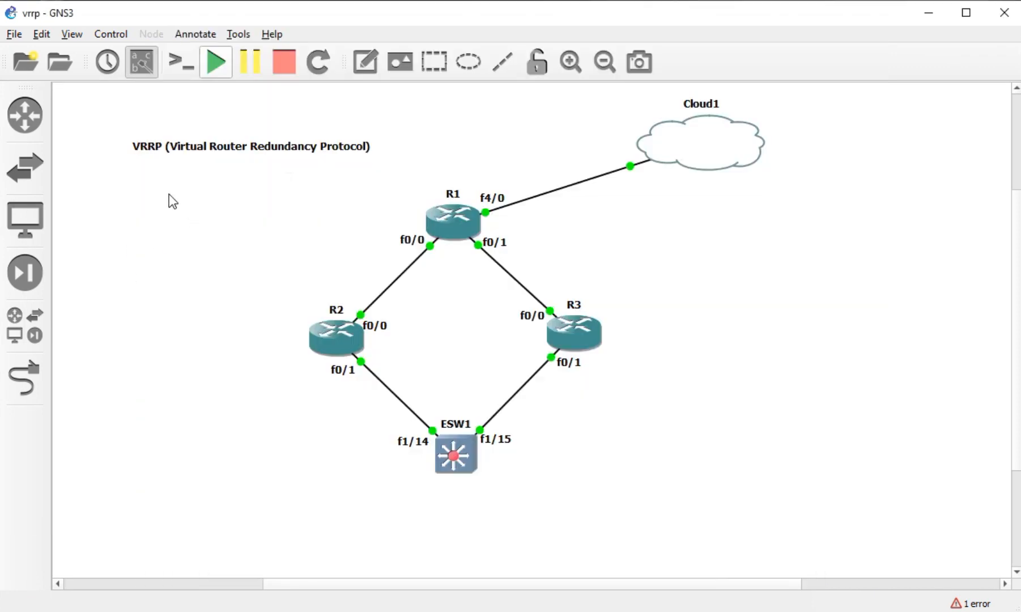
click(365, 61)
click(136, 126)
text(FHRP)
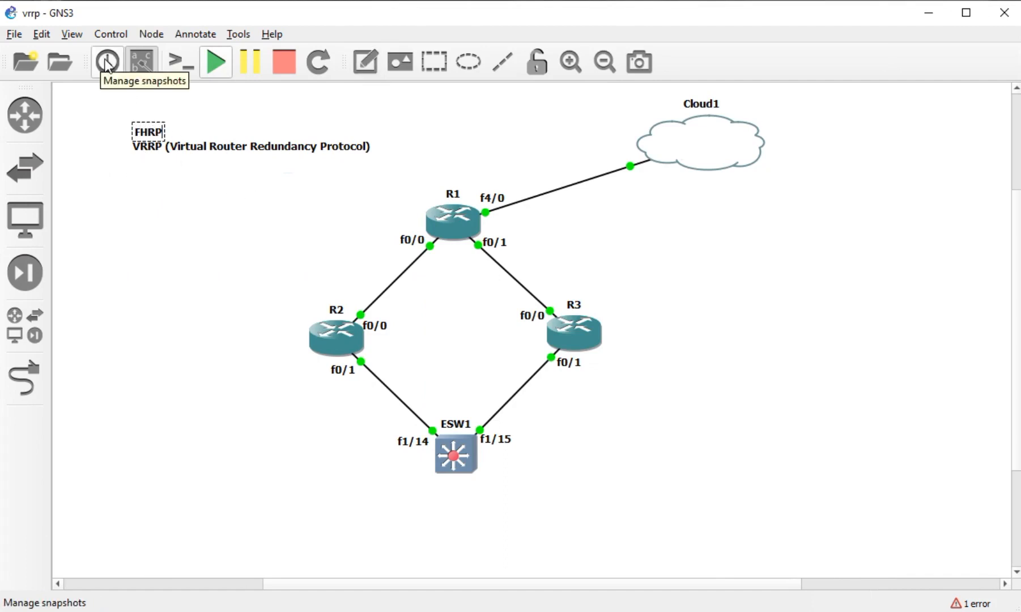
text( (Firt)
key(BackSpace)
text(st H)
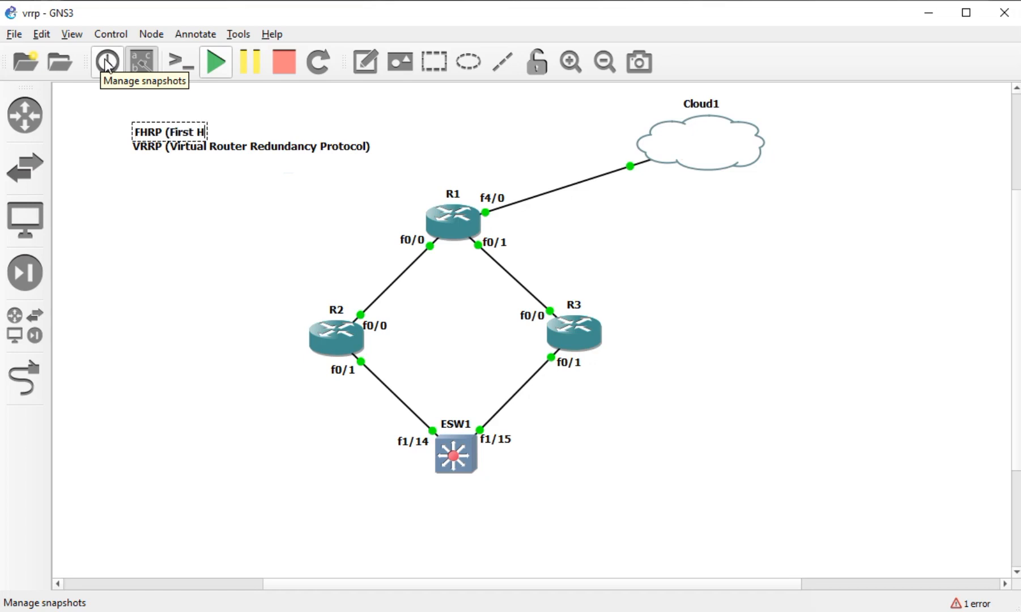
text(ost)
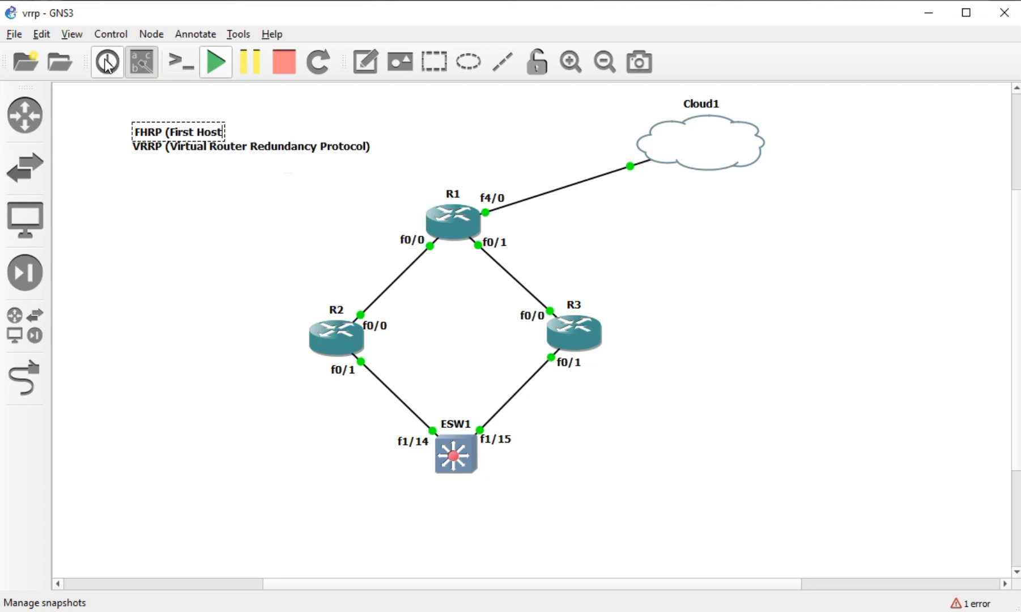
text( Redudancy Protocol))
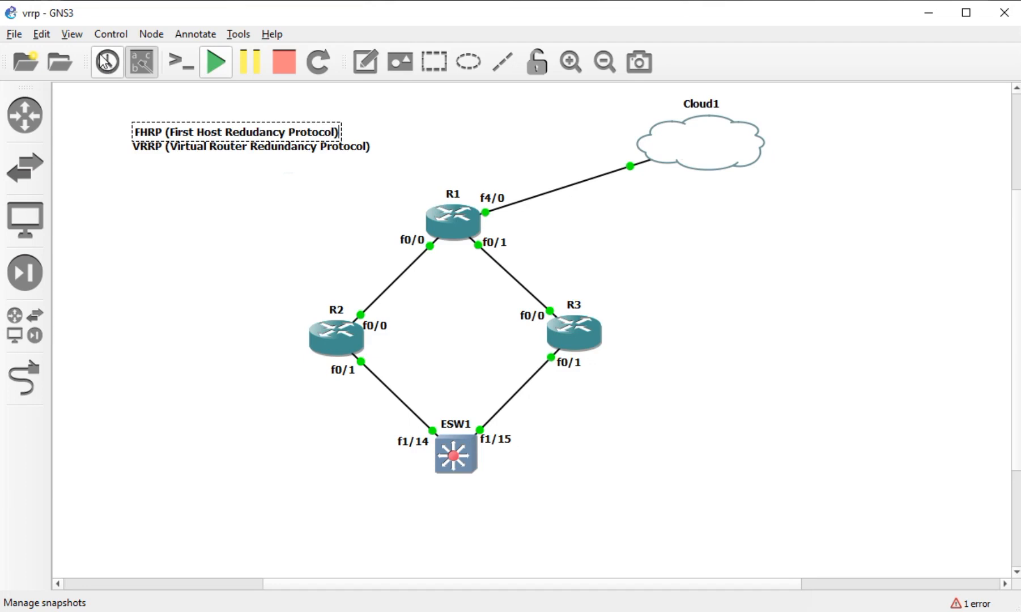
click(174, 173)
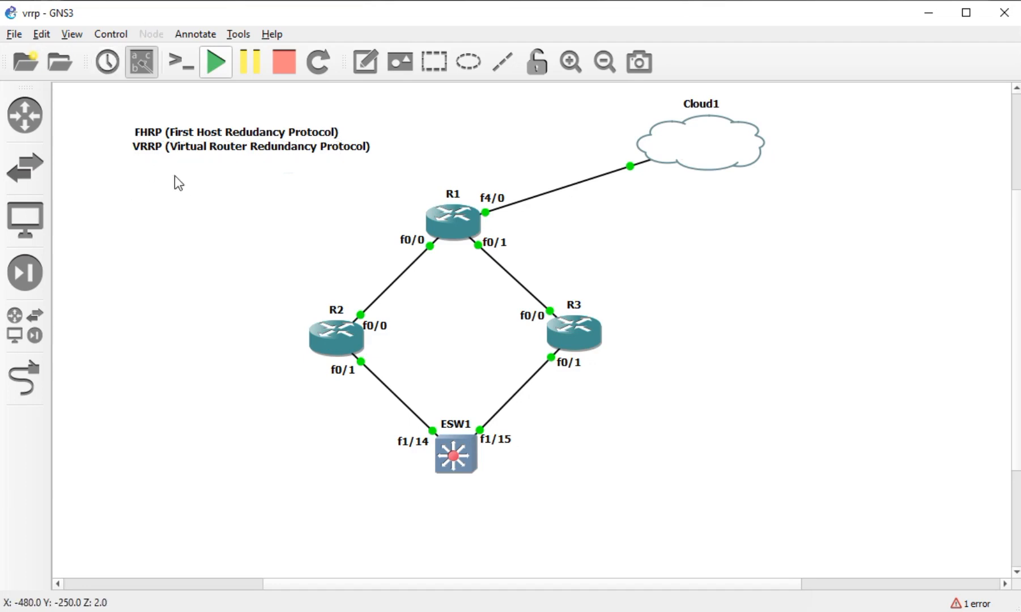
double_click(136, 150)
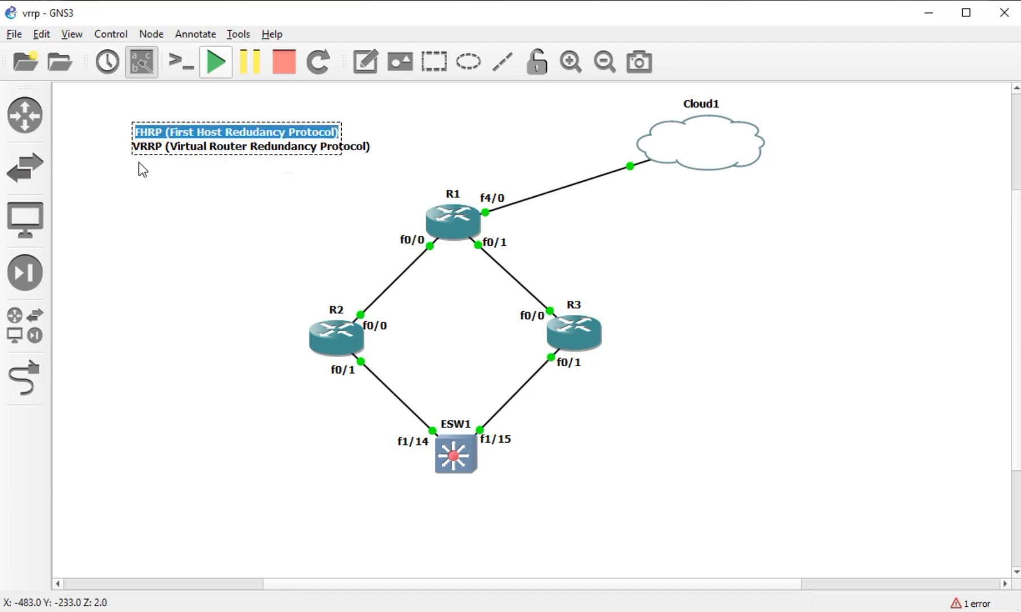
key(Delete)
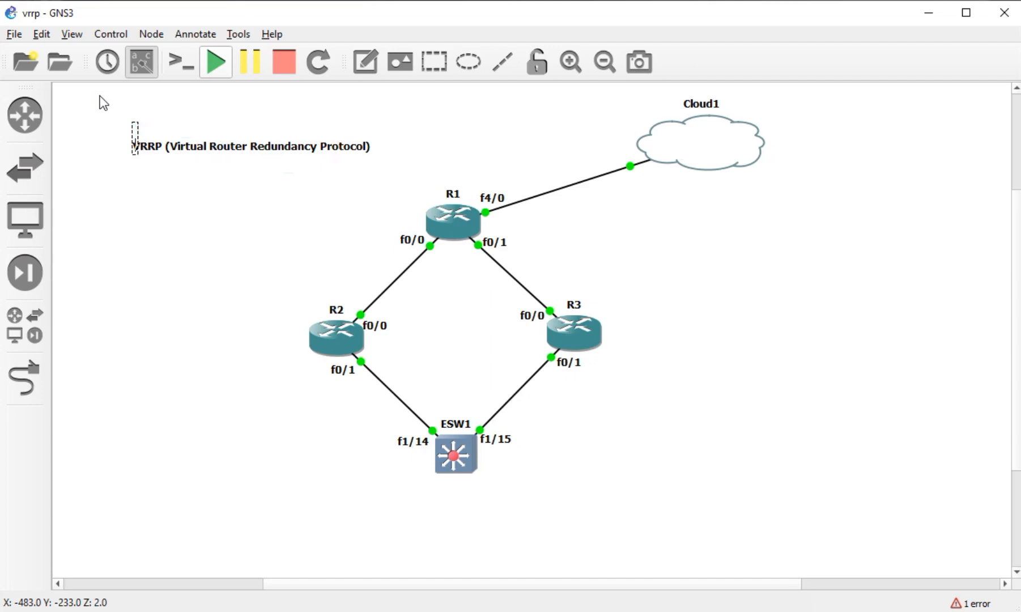
- Move the VRRP note down and add an HSRP note just above it
click(192, 278)
drag(160, 150, 157, 169)
click(370, 65)
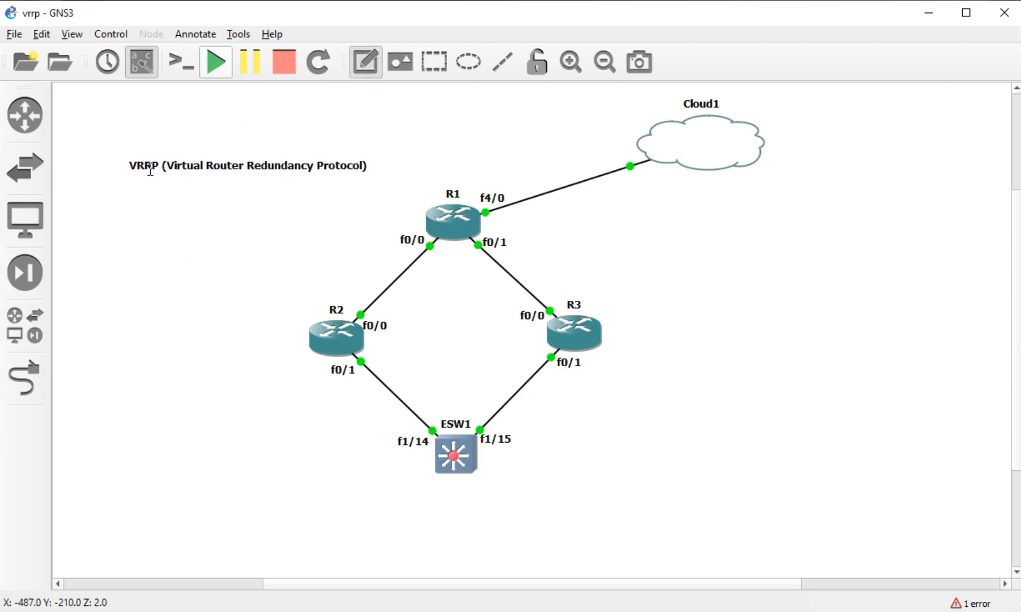
click(131, 152)
text(HSRP)
click(161, 186)
drag(146, 157, 142, 143)
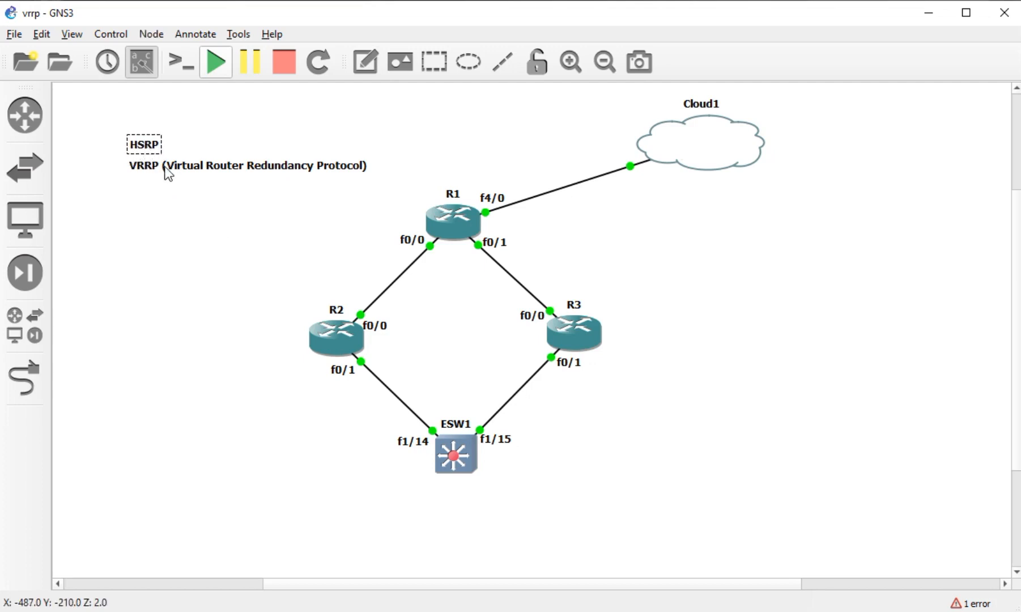
- Add a GLBP note directly beneath the VRRP line
click(373, 65)
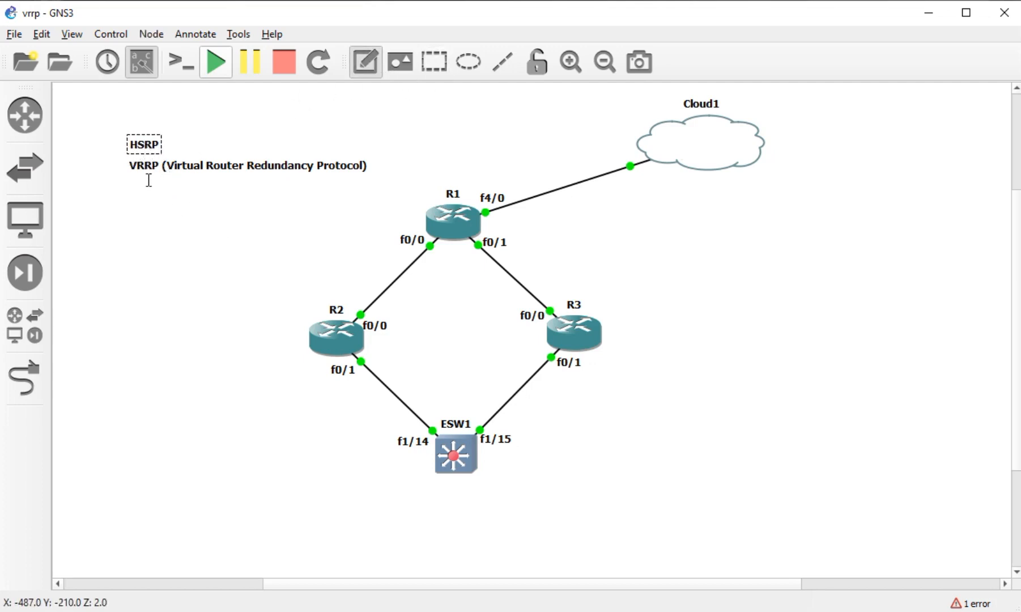
click(139, 183)
text(GLBP)
click(135, 218)
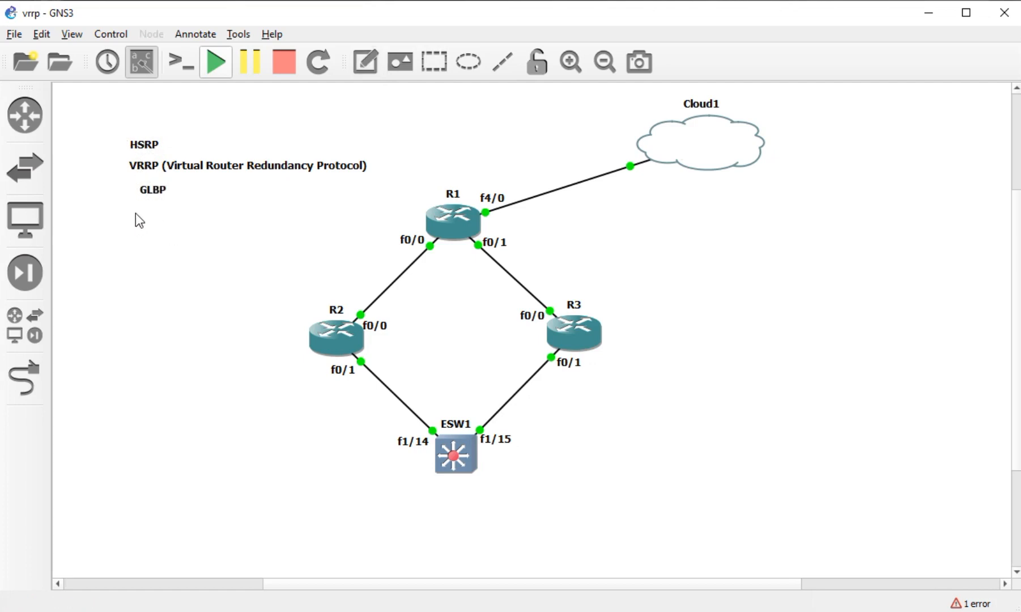
drag(150, 190, 144, 186)
click(169, 157)
- Check the HSRP, VRRP and GLBP notes' alignment by selecting them in turn
click(151, 147)
click(149, 189)
click(153, 193)
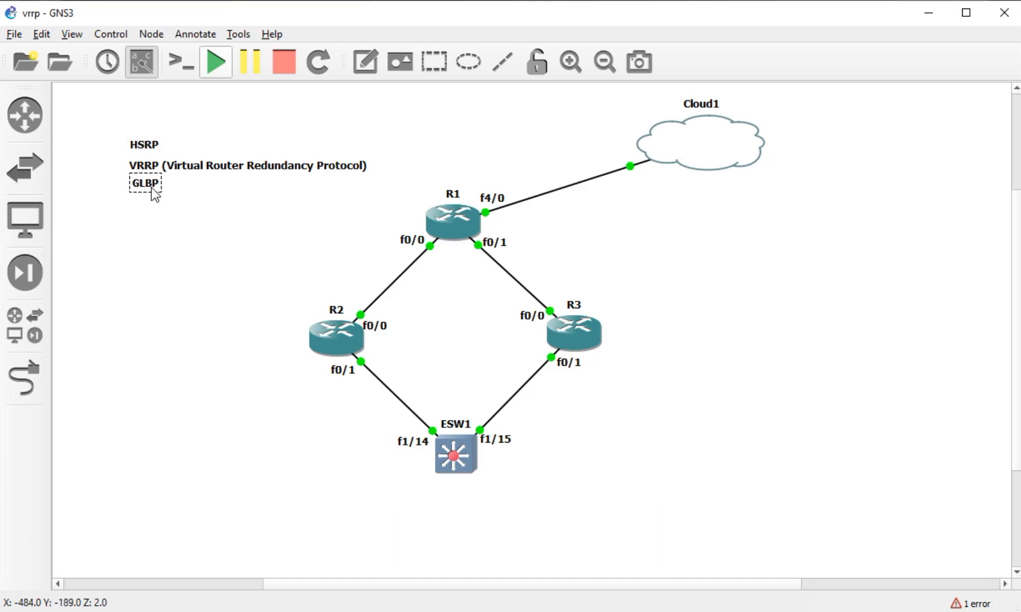
click(161, 200)
click(174, 167)
click(194, 229)
drag(113, 121, 375, 204)
click(323, 229)
- Add the heading 'FHRP ( Fiorst Host Redudancy Protocol)' above HSRP
click(133, 125)
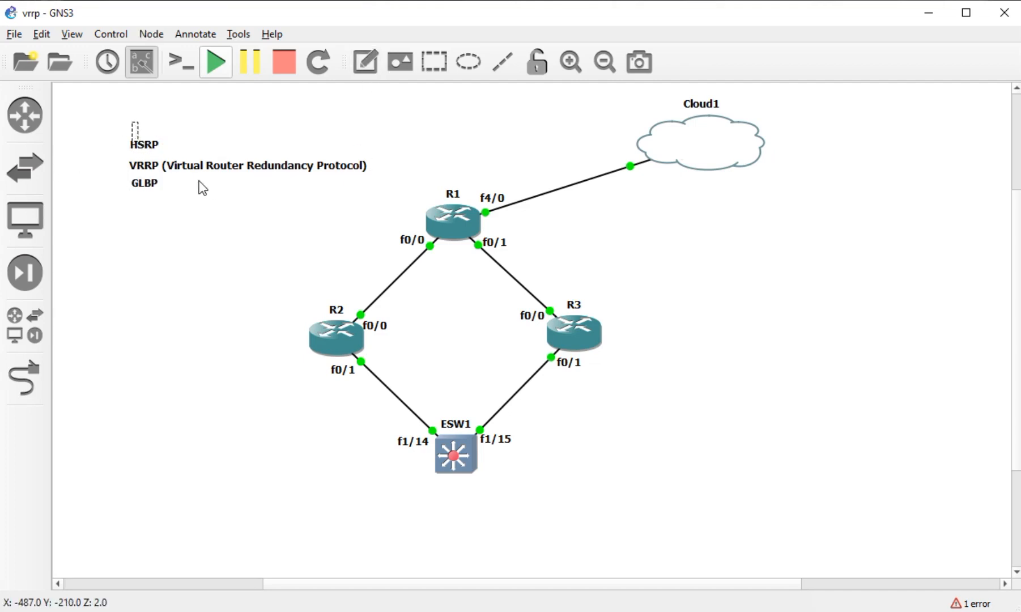
text(FHRP ( Fiorst Host c)
key(BackSpace)
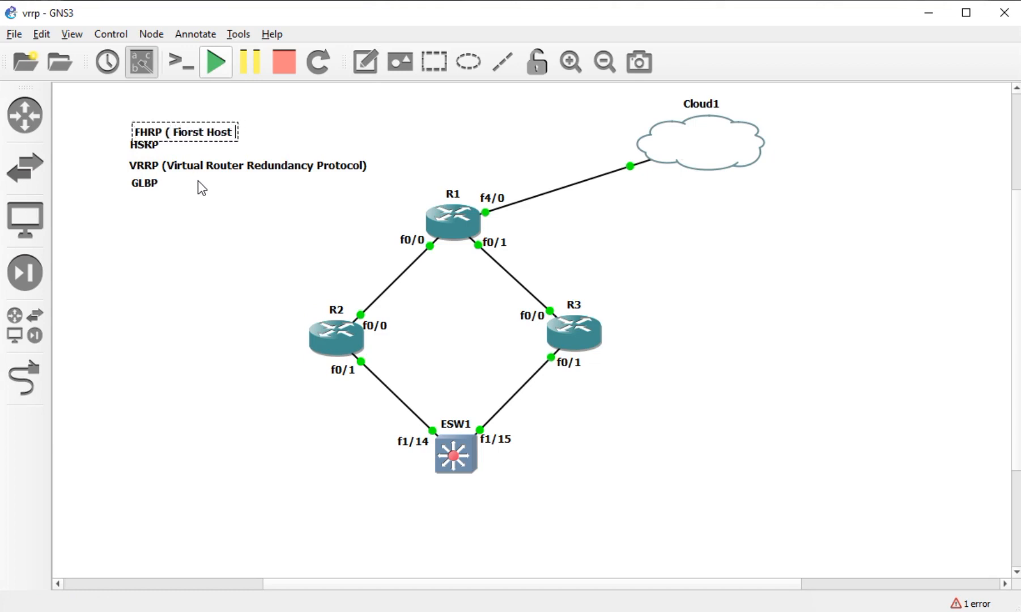
text(R)
text(ed)
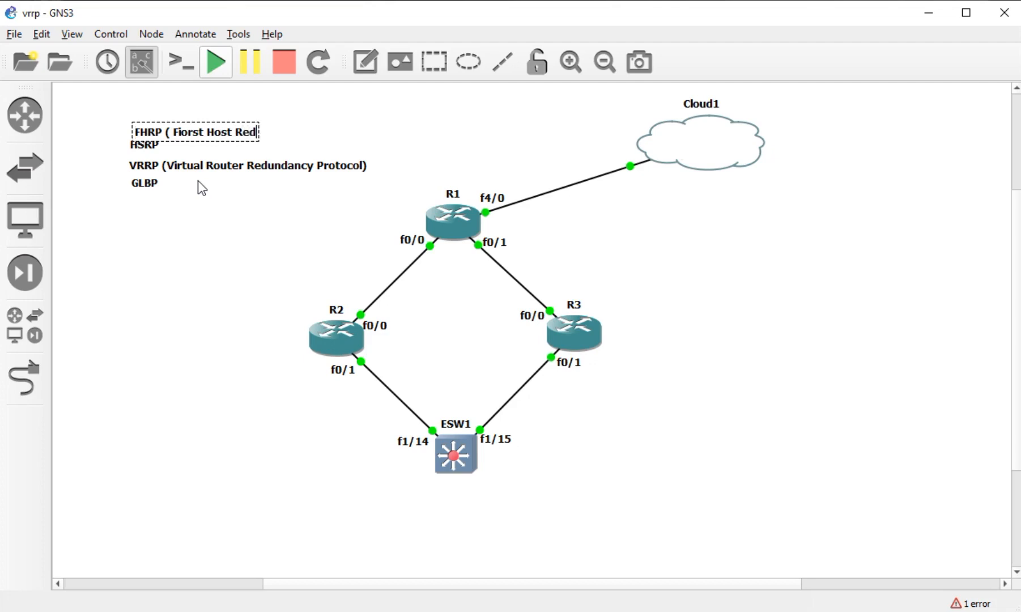
text(udancy )
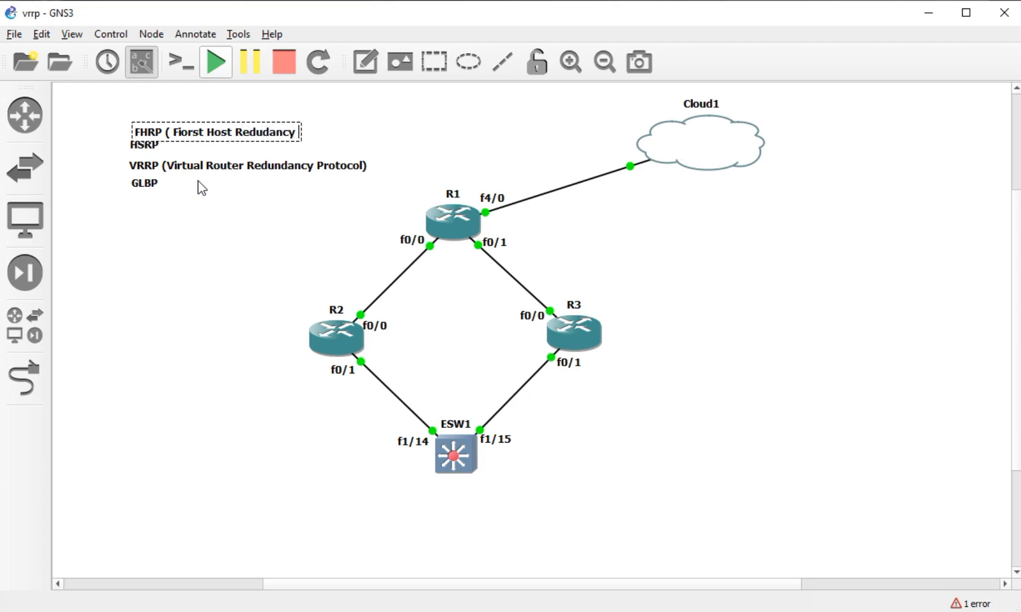
text(Protocol))
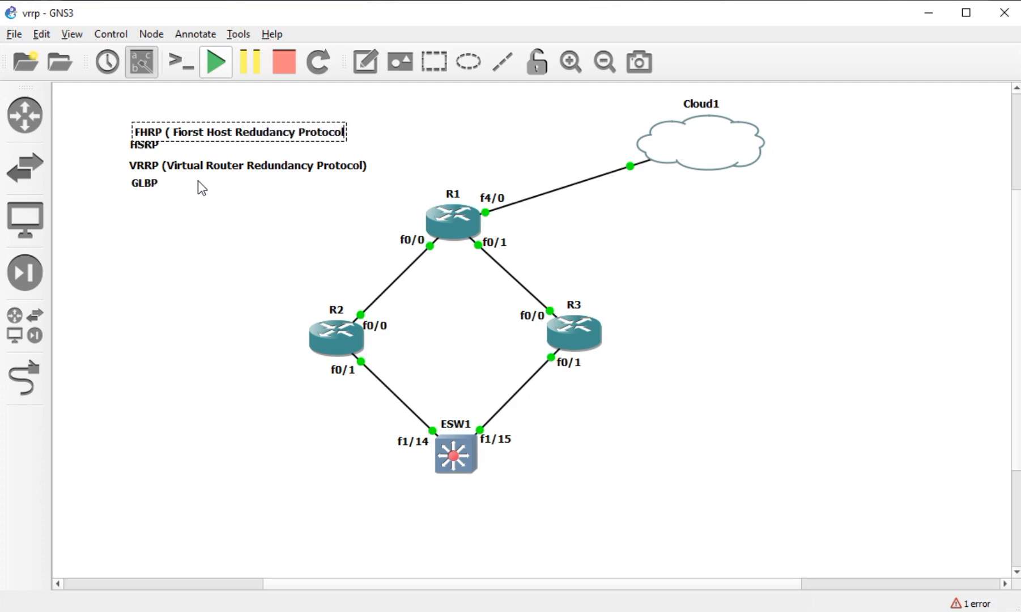
click(183, 197)
drag(190, 132, 150, 123)
click(161, 187)
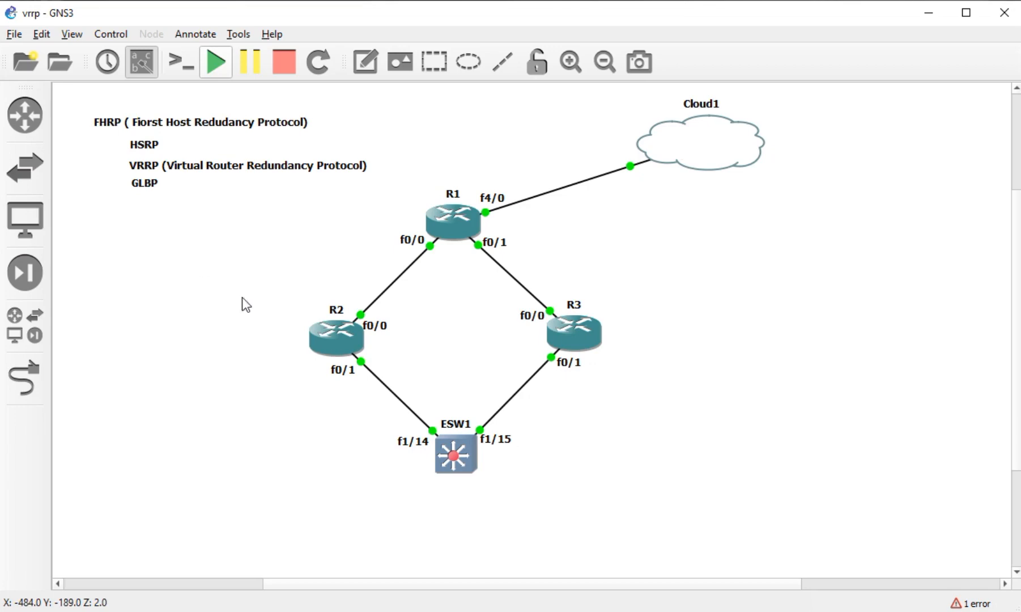
- On R1's console, enter configuration mode and set the hostname to ISP
key(alt+Tab)
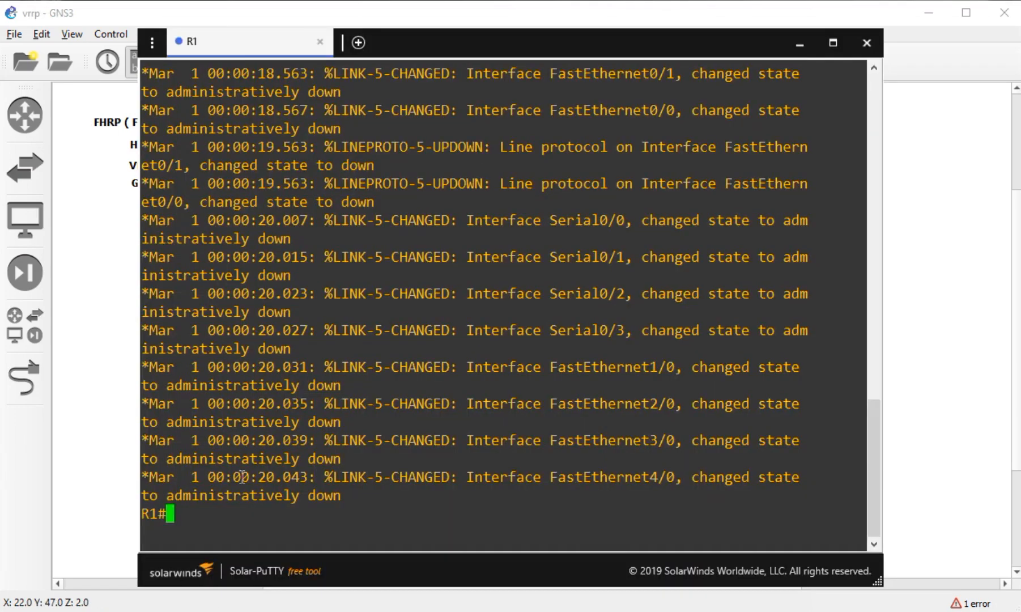
key(Return)
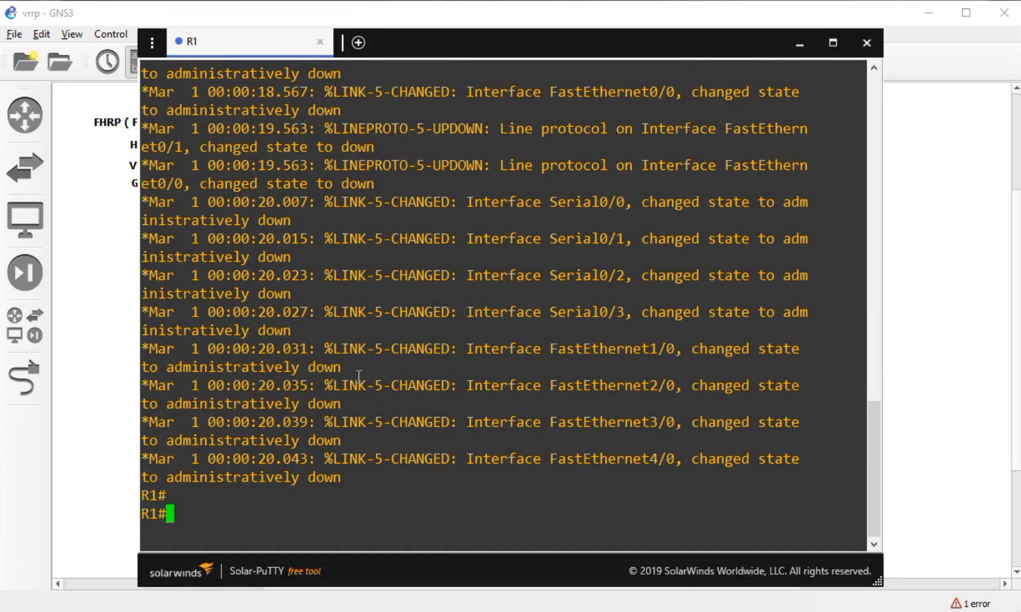
text(conf t)
key(Tab)
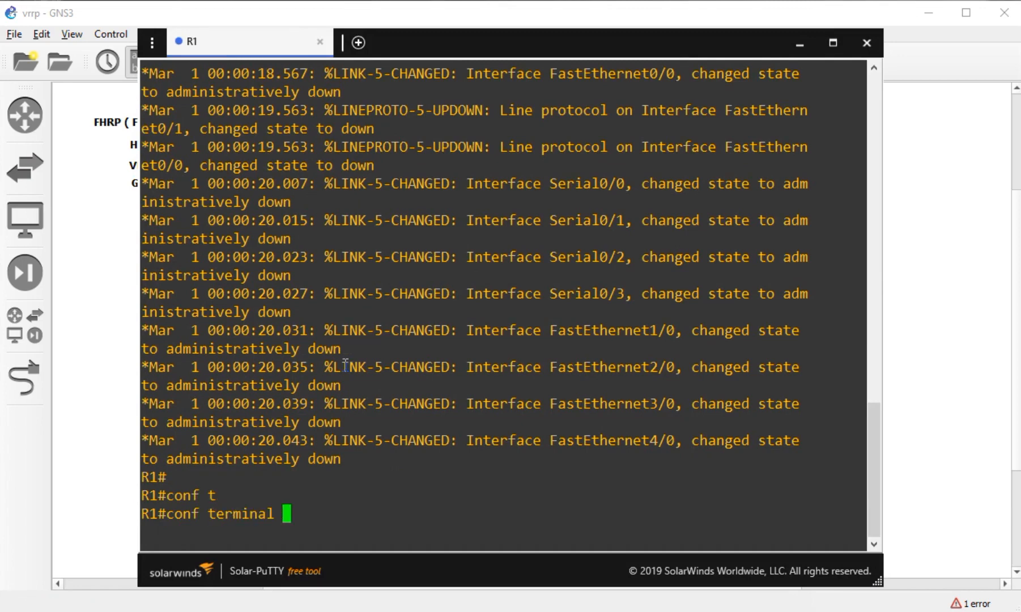
key(Return)
text(hostname ISP)
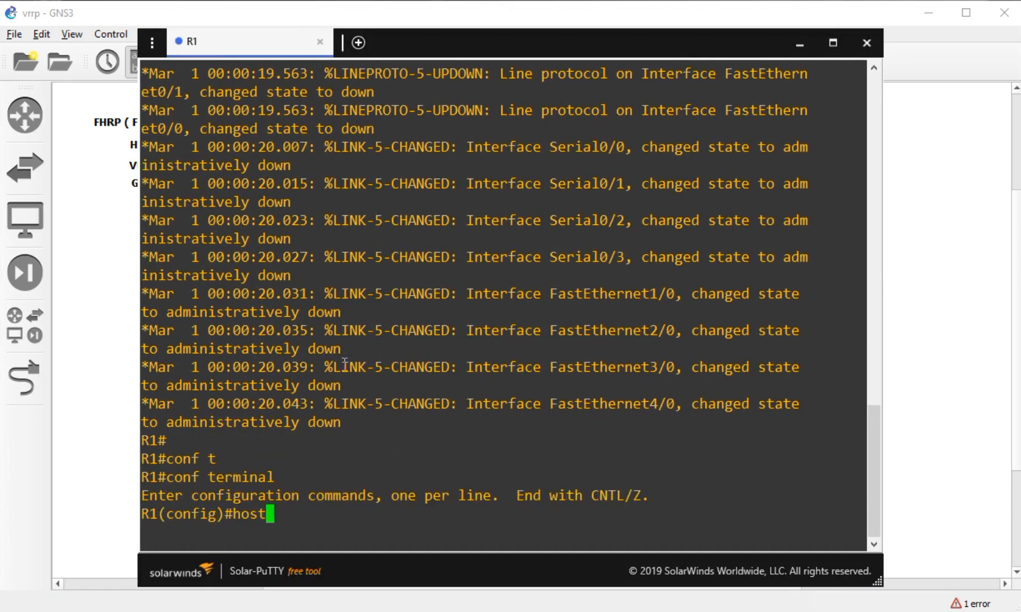
key(Tab)
text(ISP)
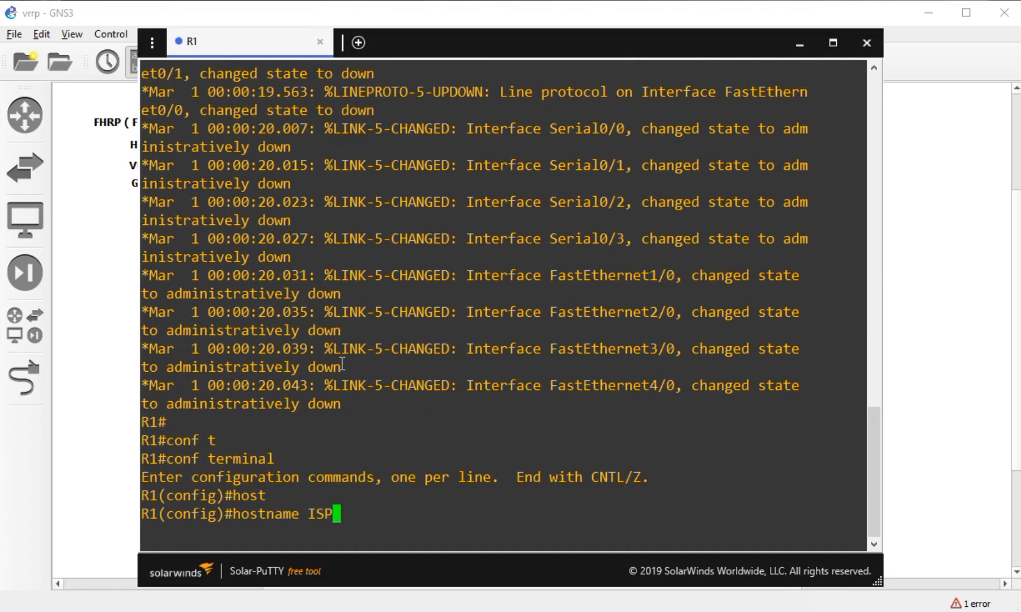
key(Return)
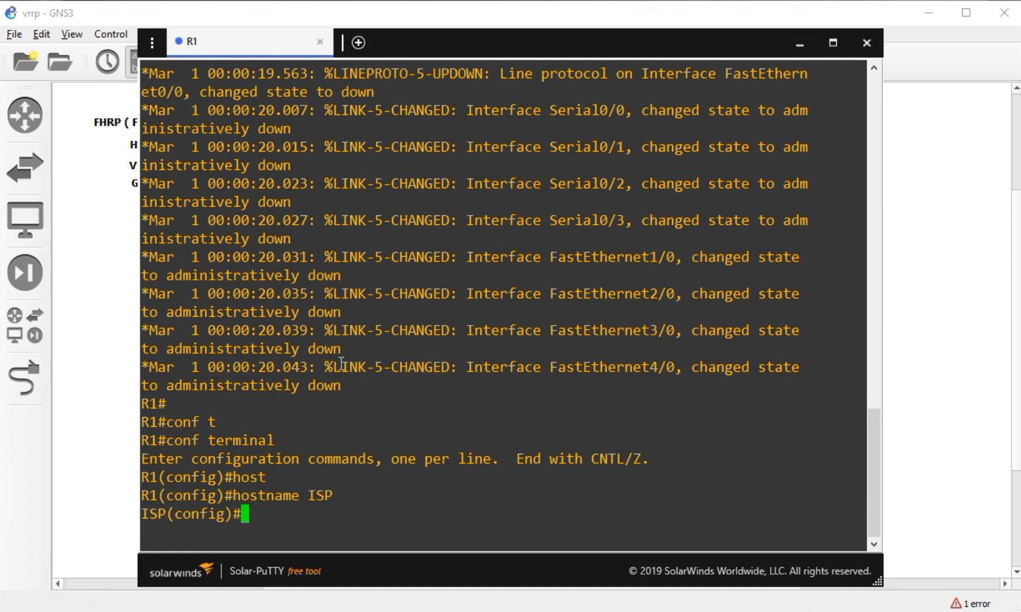
- Configure FastEthernet4/0 to obtain its IP address via DHCP
text(int)
key(Tab)
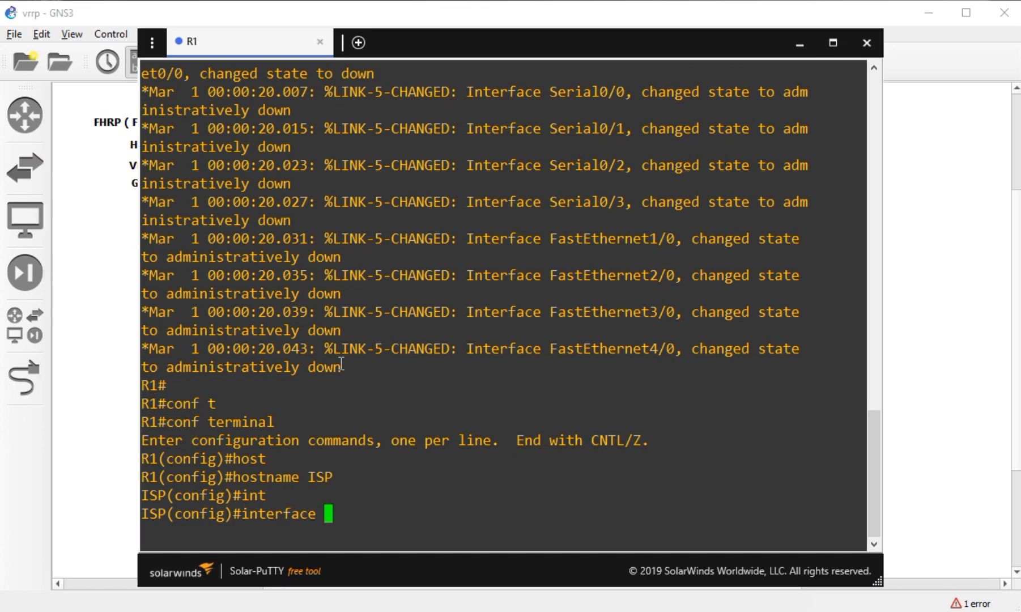
text(fa)
key(Tab)
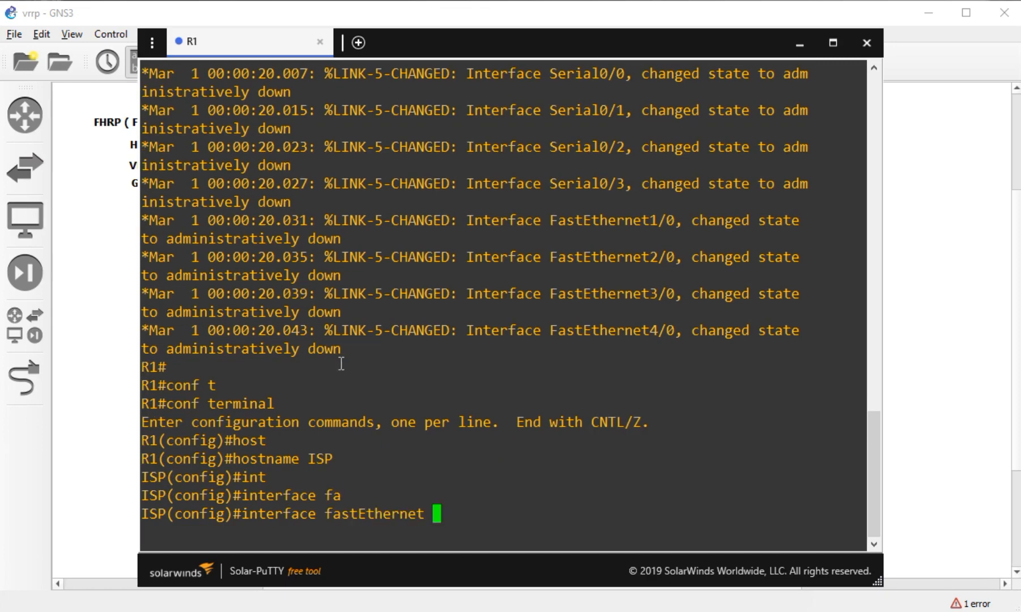
click(79, 428)
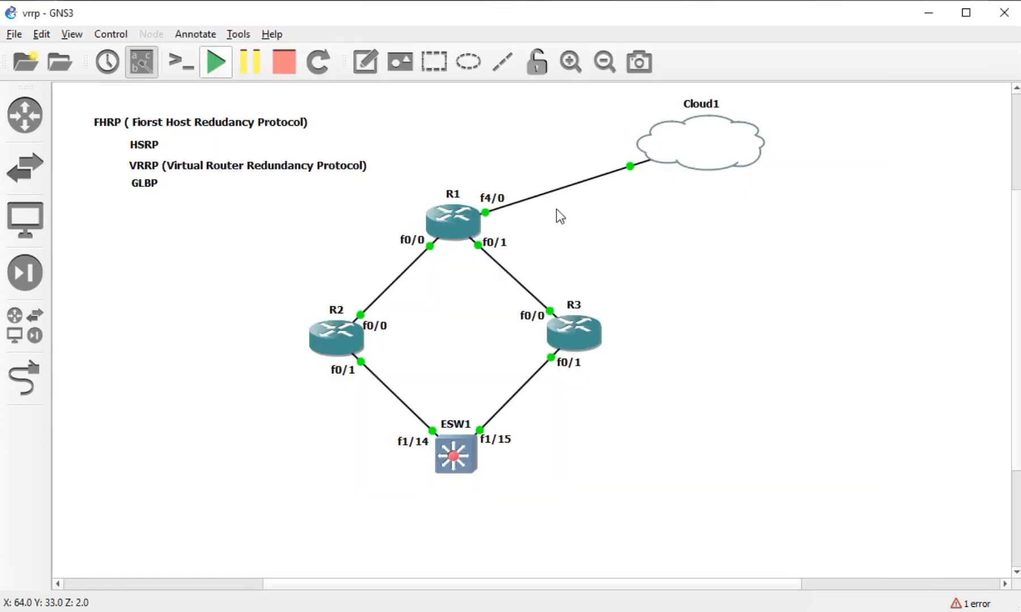
key(alt+Tab)
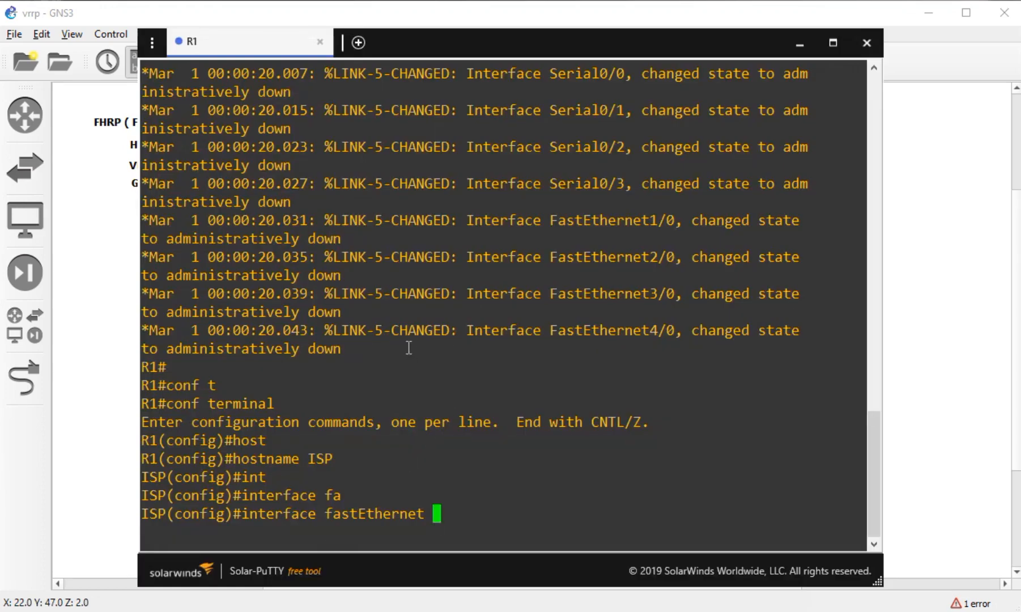
text(4/0)
key(Return)
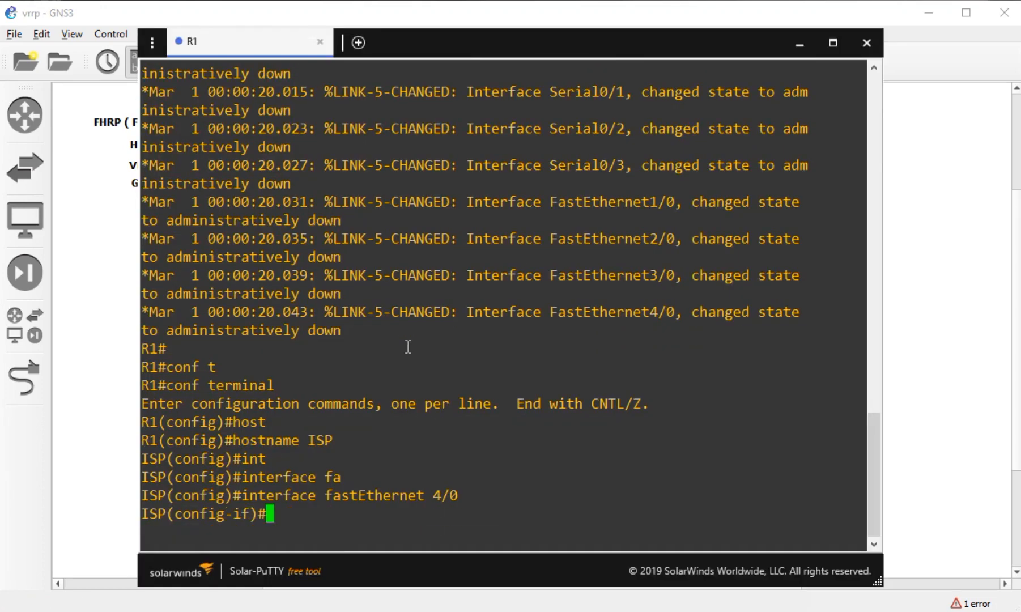
text(ip add)
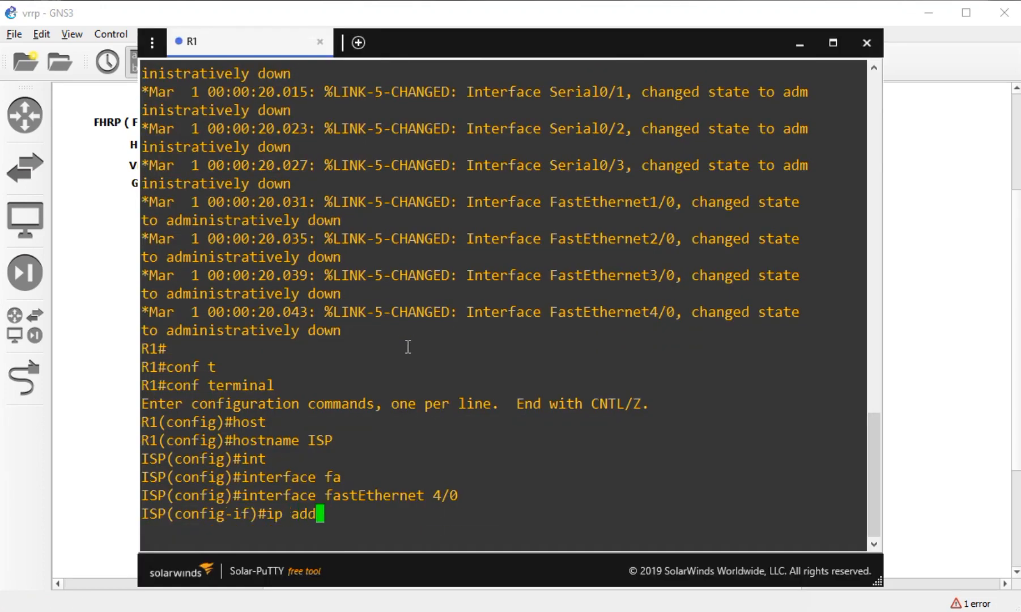
key(Tab)
text(dhc)
key(Tab)
key(Return)
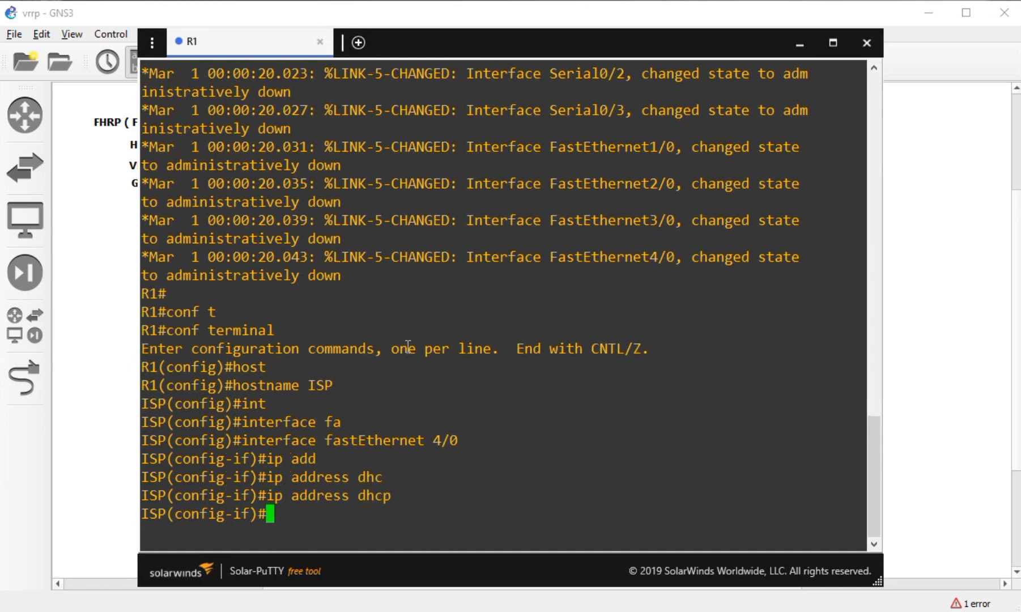
- Bring FastEthernet4/0 up with no shutdown and exit the interface
text(no shgu)
key(BackSpace)
key(BackSpace)
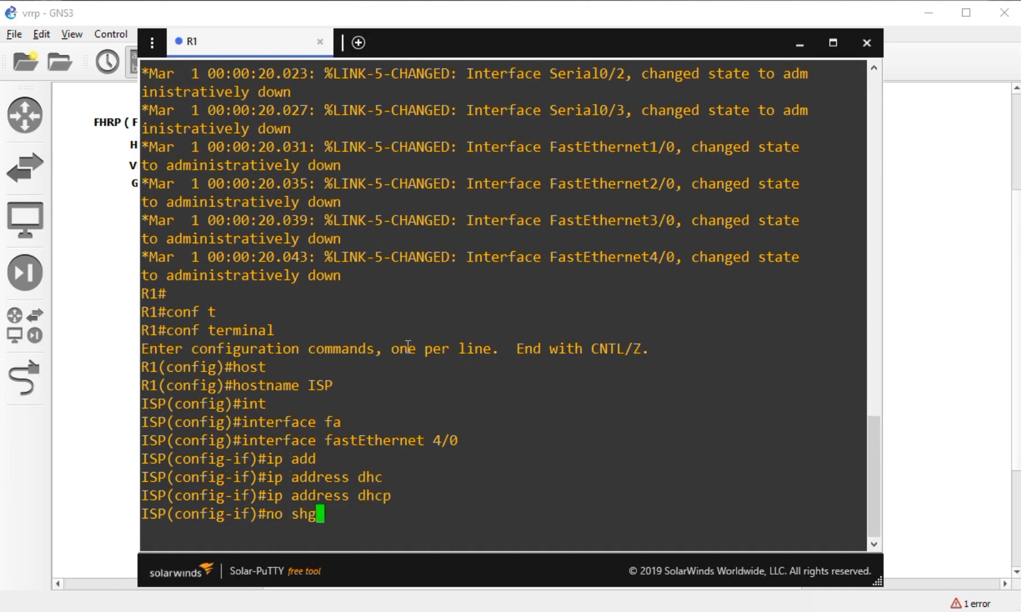
key(Tab)
key(Return)
text(ex)
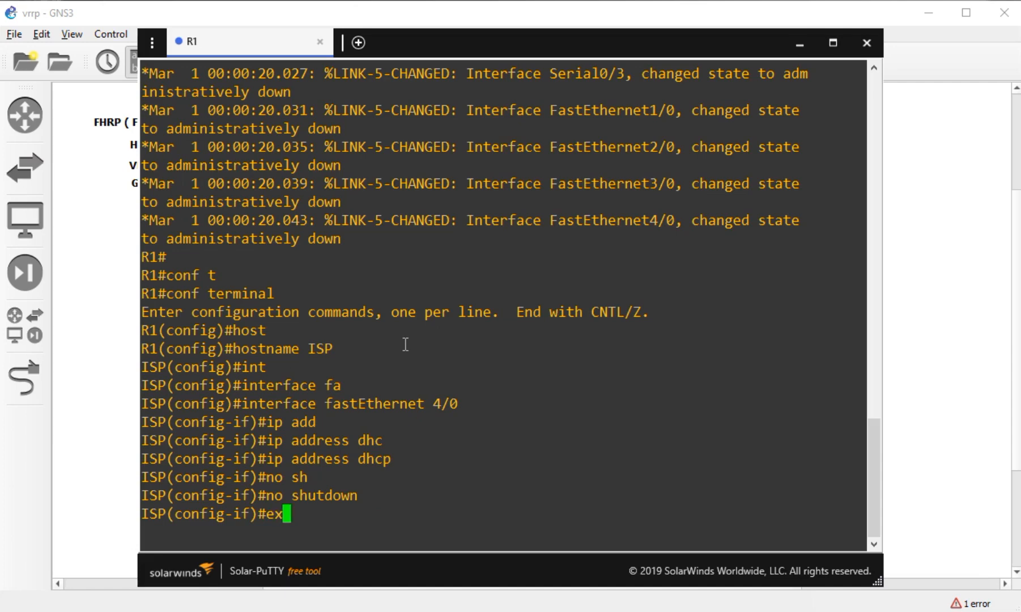
key(Return)
- Enter FastEthernet0/0, the port toward R2, and begin its ip address command
text(int)
key(Tab)
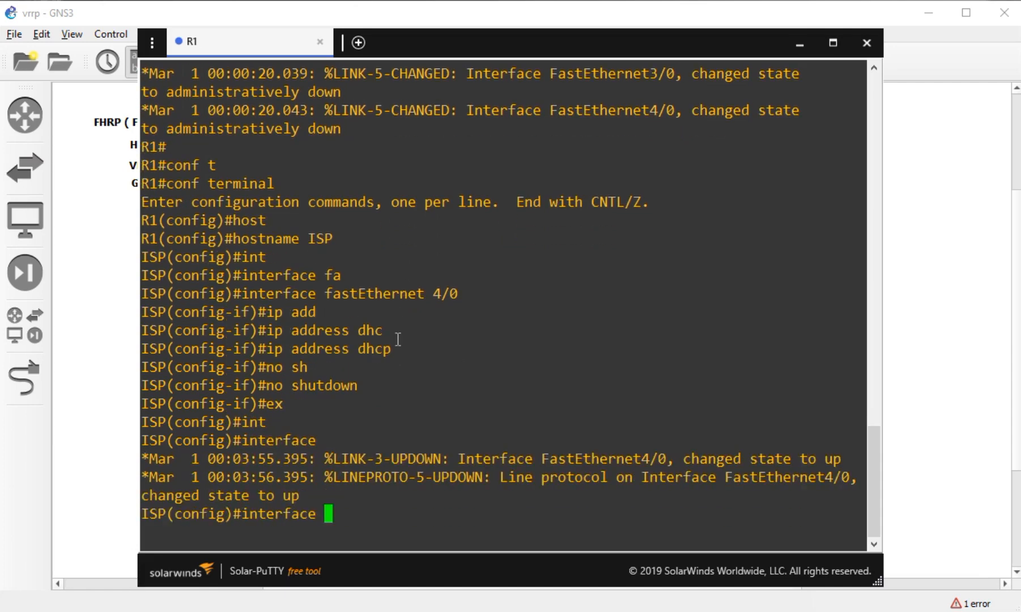
text(fa)
key(Tab)
click(107, 377)
click(412, 239)
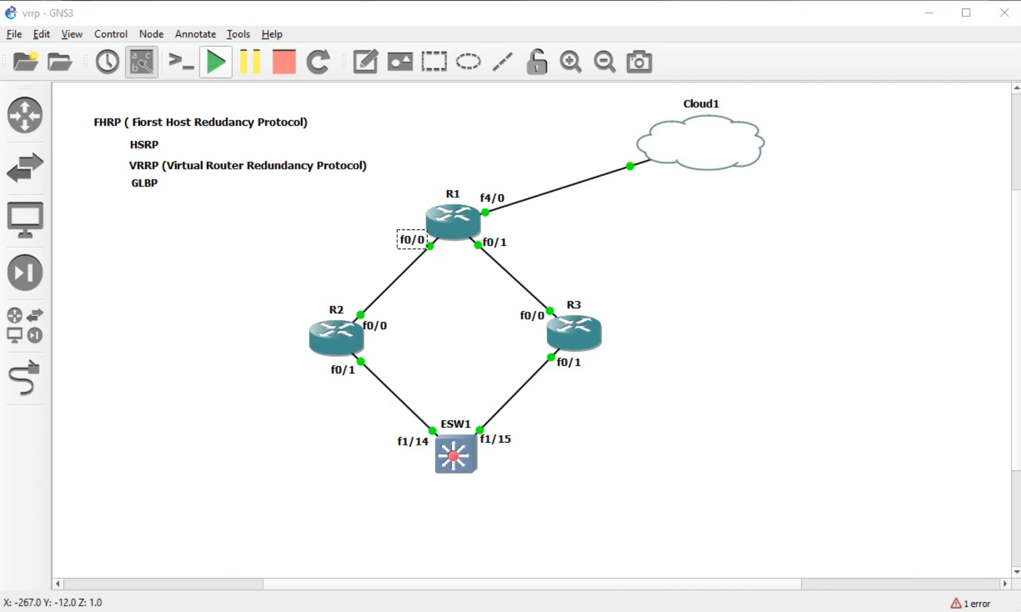
key(alt+Tab)
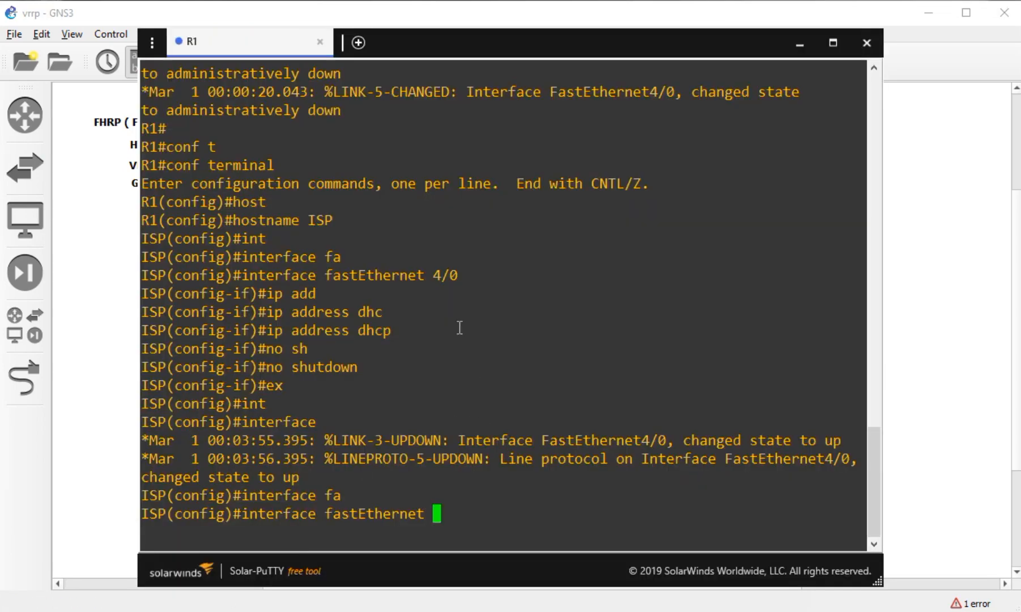
text(0/0)
key(Return)
text(ip add)
key(Tab)
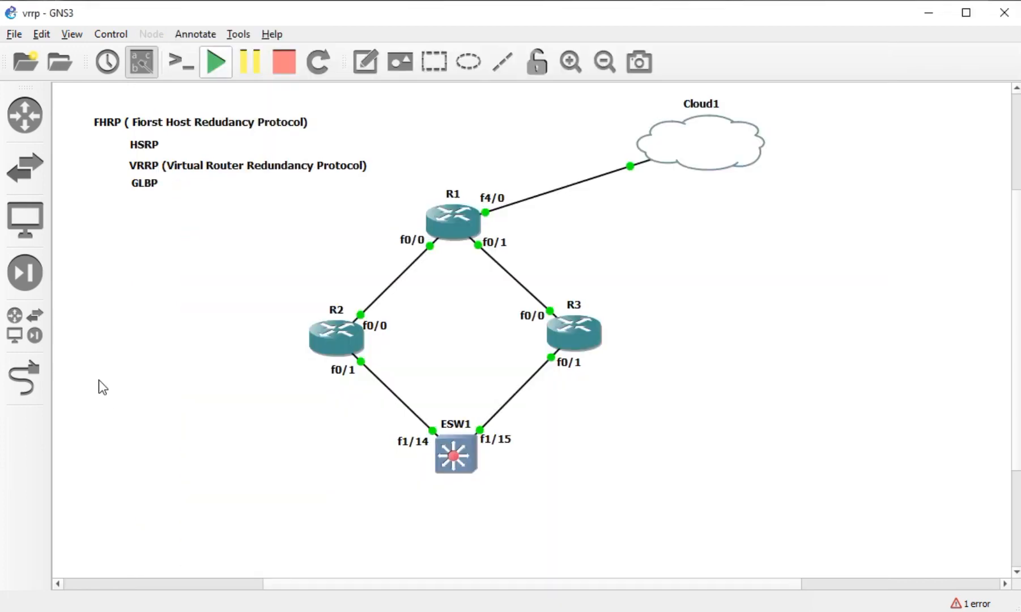
- Add a 10.1.1.0/30 note beside the R1–R2 link
click(99, 381)
click(367, 67)
click(360, 262)
text(10.1.1.0/30)
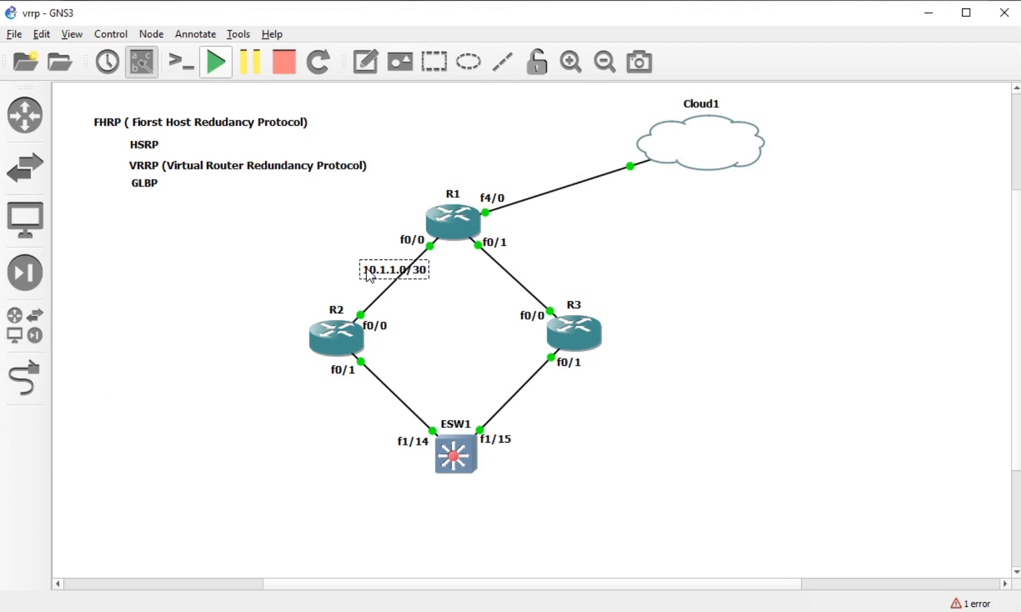
- Shift the 10.1.1.0/30 note left and add a 20.1.1.0/30 note by the R1–R3 link
click(507, 353)
drag(375, 274, 336, 270)
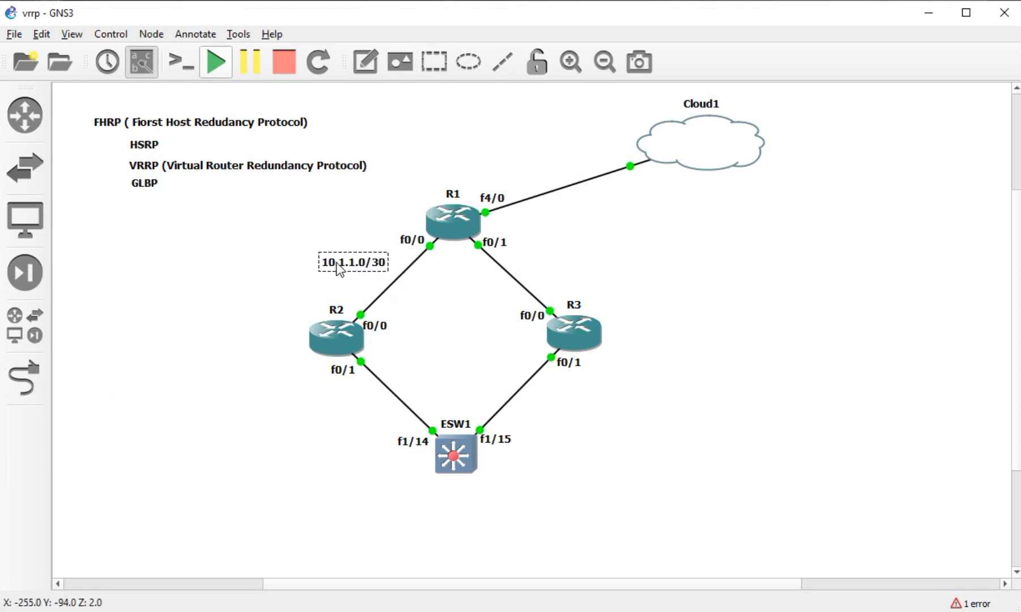
click(365, 61)
click(523, 259)
text(20.)
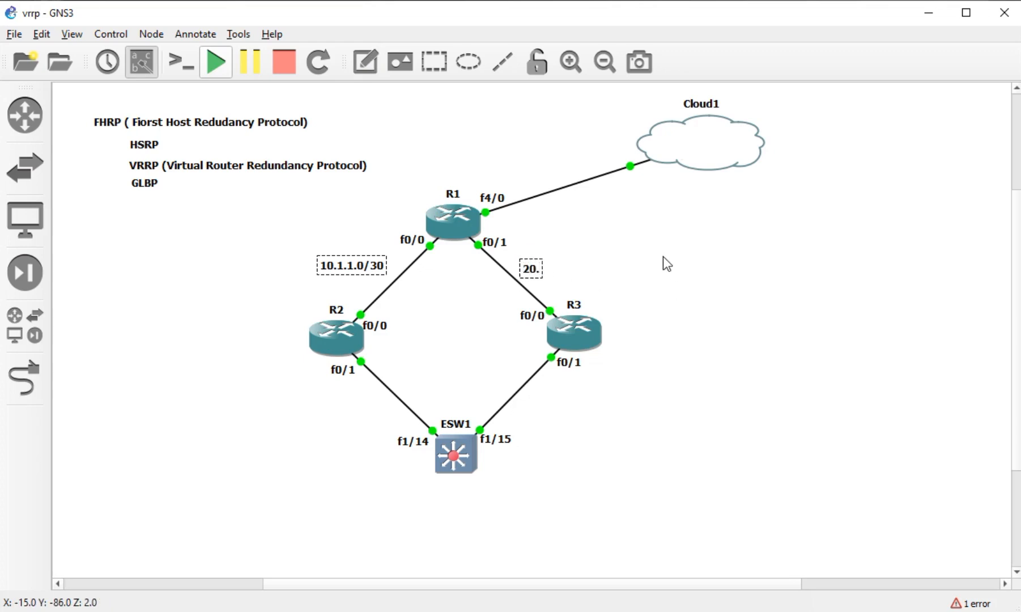
text(1.1.0/30)
- Finish the 20.1.1.0/30 note and nudge it slightly left beside its link
click(663, 250)
drag(570, 272, 566, 272)
click(631, 270)
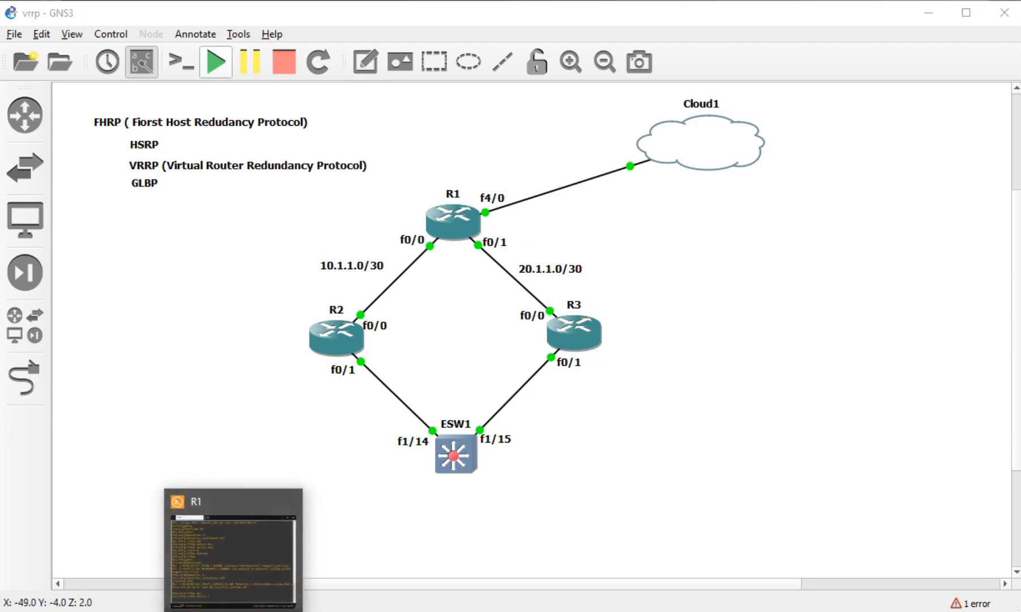
click(237, 611)
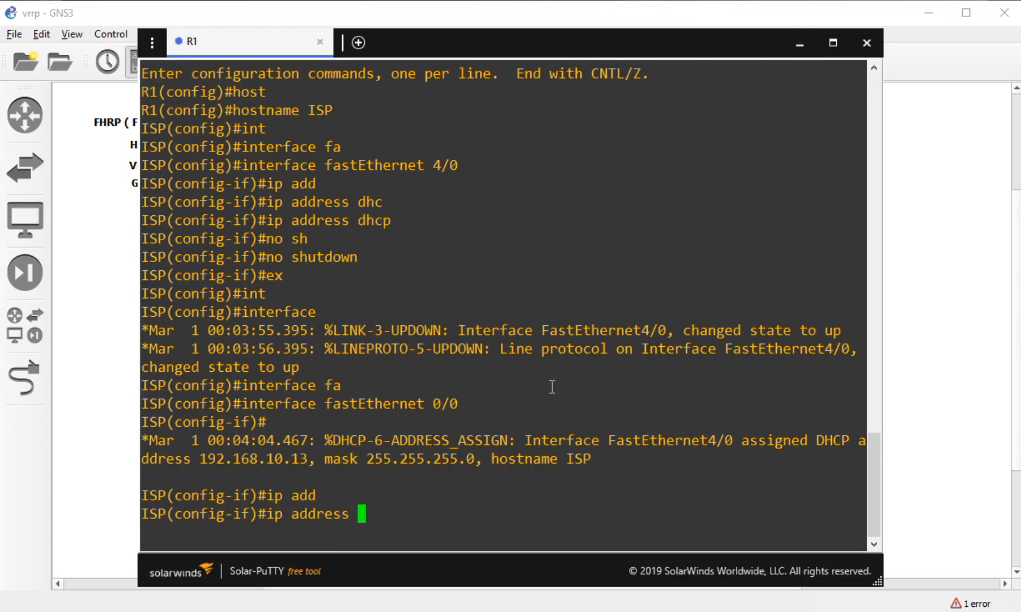
- Give FastEthernet0/0 address 10.1.1.1 255.255.255.252 and enable it
text(10.1.1.1)
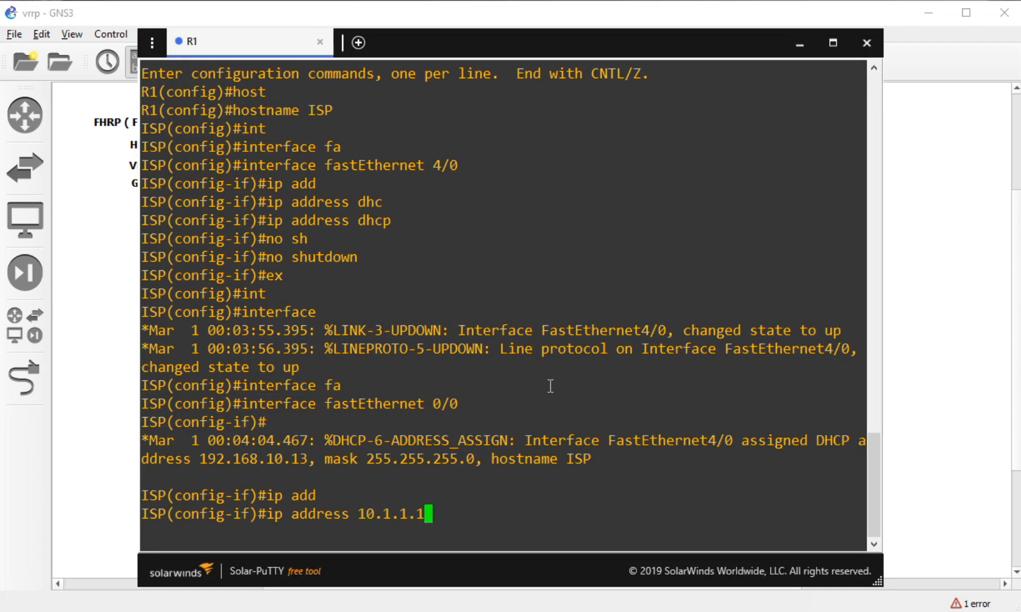
text( 255.255.2)
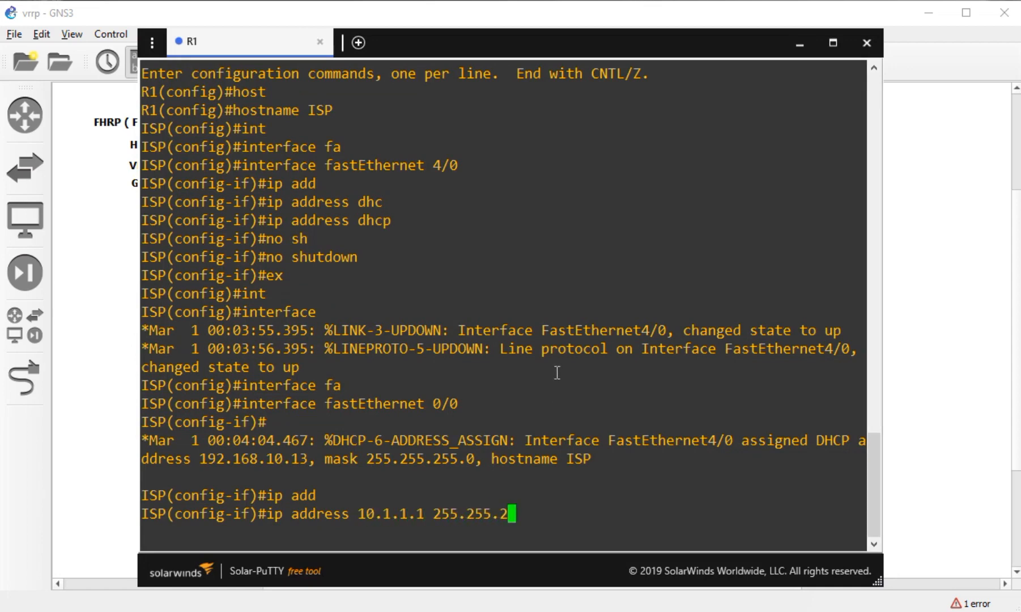
text(55.2525)
key(Return)
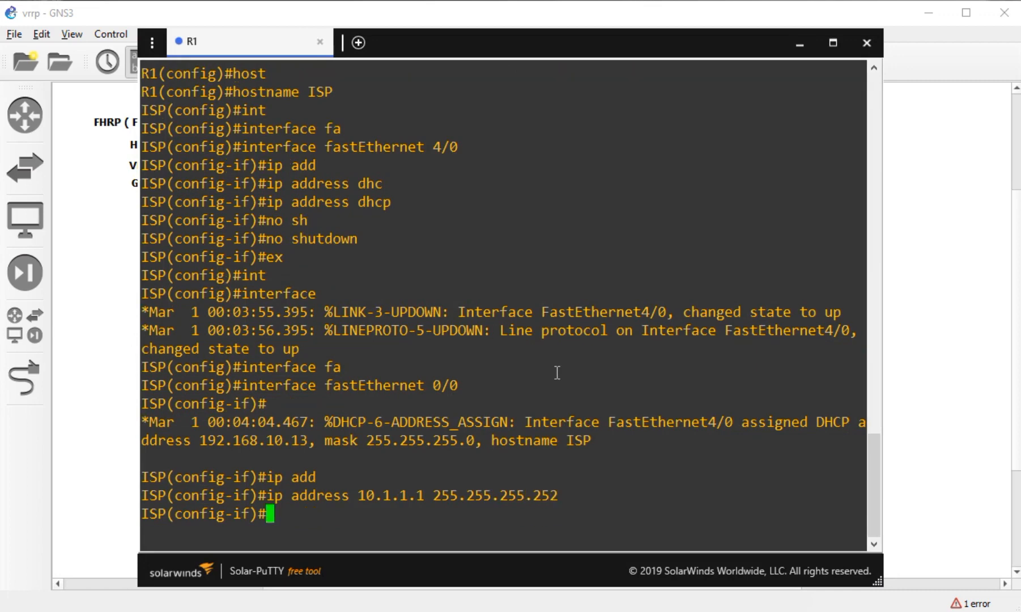
text(no shu)
key(Tab)
key(Return)
text(ex)
key(Return)
- Assign FastEthernet0/1 the address 20.1.1.1 255.255.255.252
text(int)
key(Tab)
text(fa)
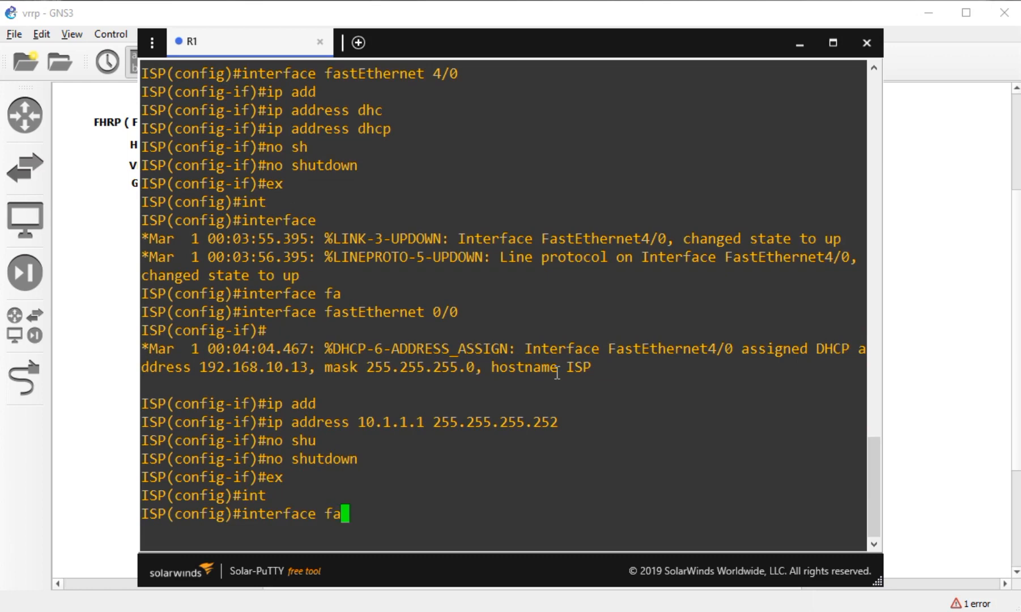
key(Tab)
click(937, 302)
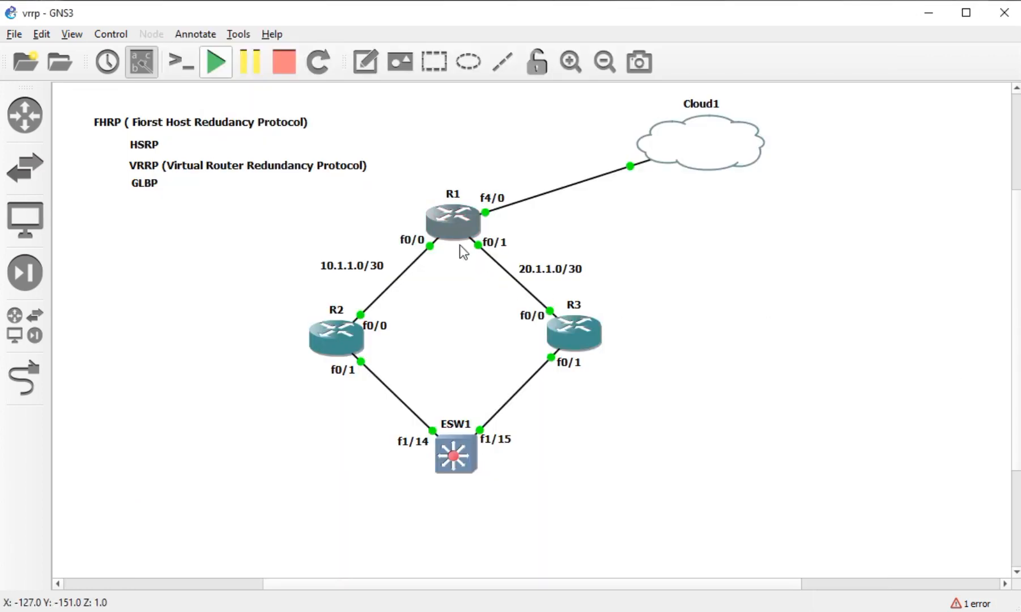
click(279, 611)
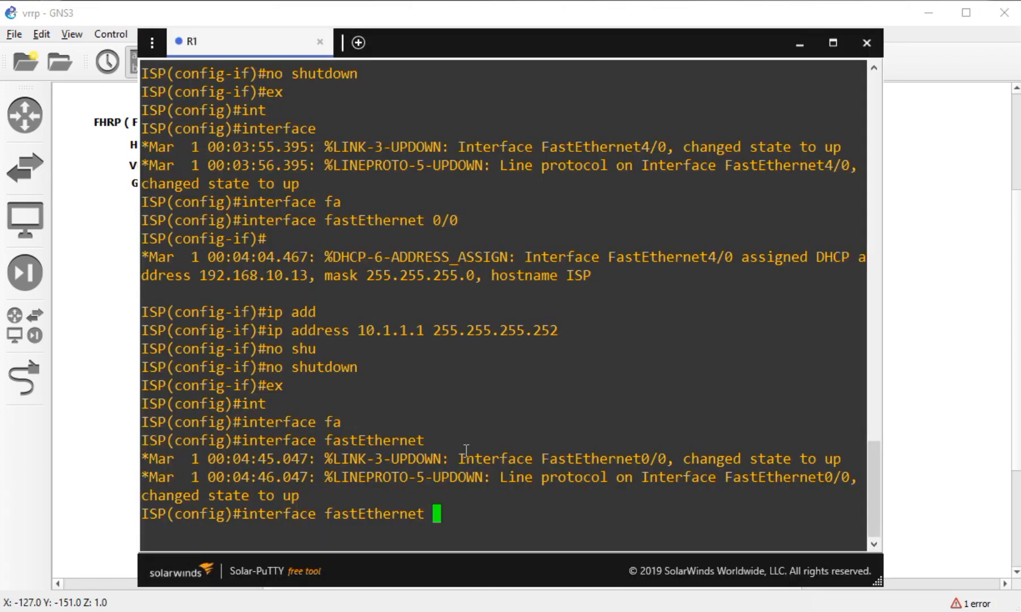
text(0/1)
key(Return)
text(ip add)
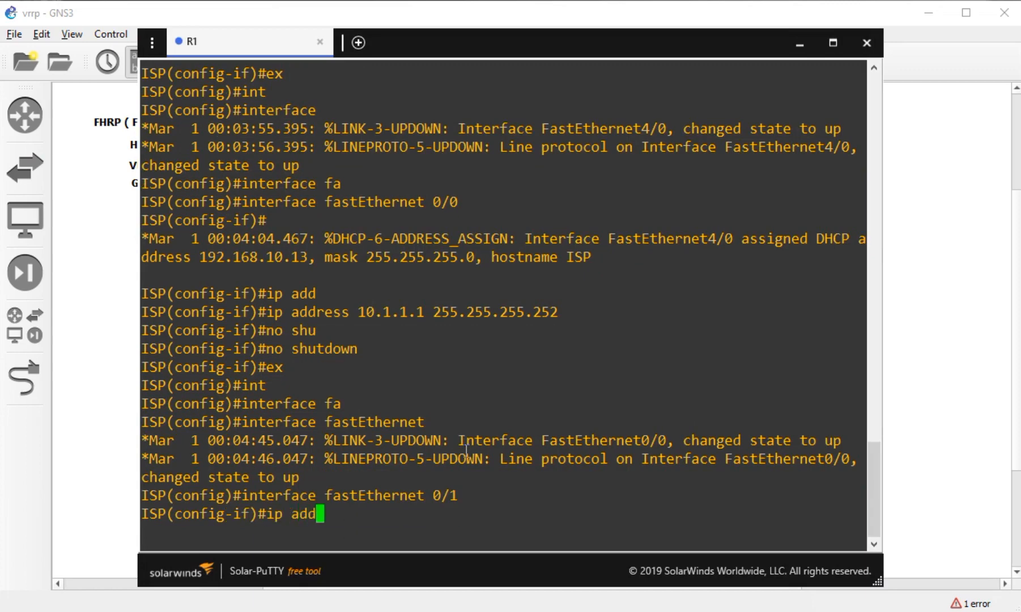
key(Tab)
text(20.1)
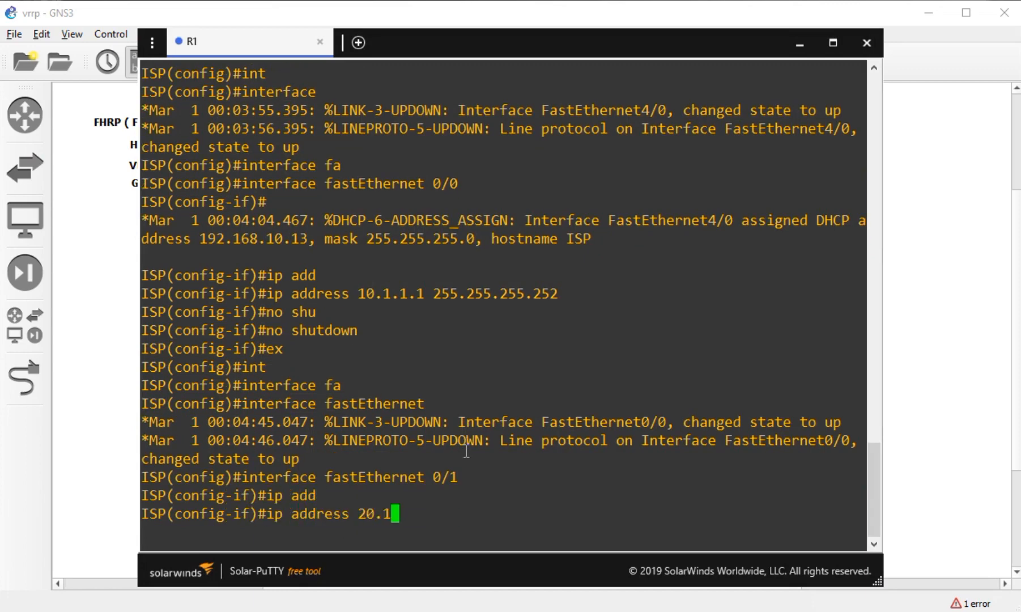
text(.1.1 255.255)
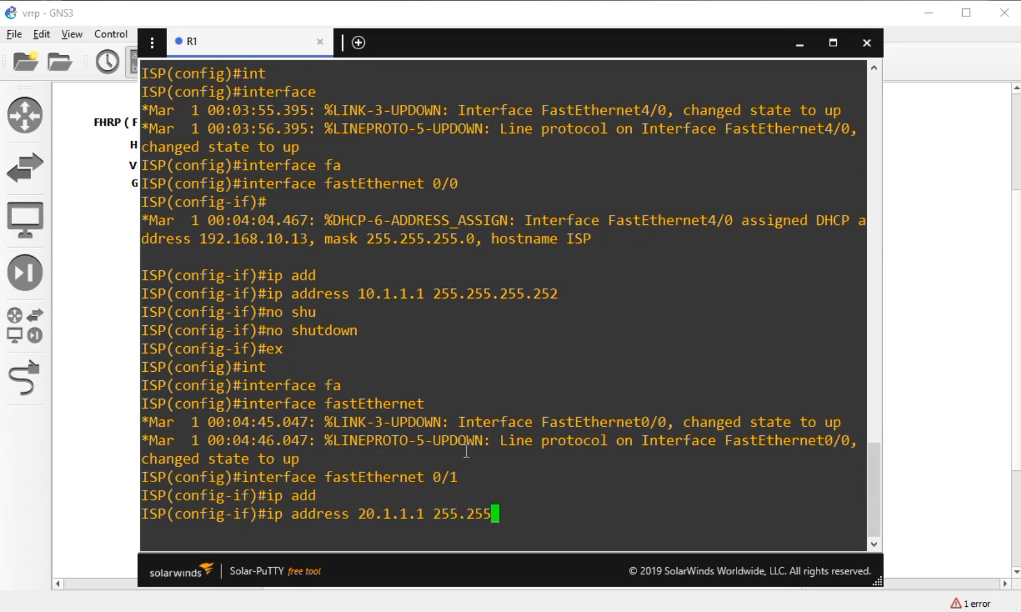
text(.255.252)
key(Return)
- Bring FastEthernet0/1 up, exit, and type 'do sh ip int br'
text(no shu)
key(Tab)
key(Return)
text(ex)
key(Return)
text(do sh ip)
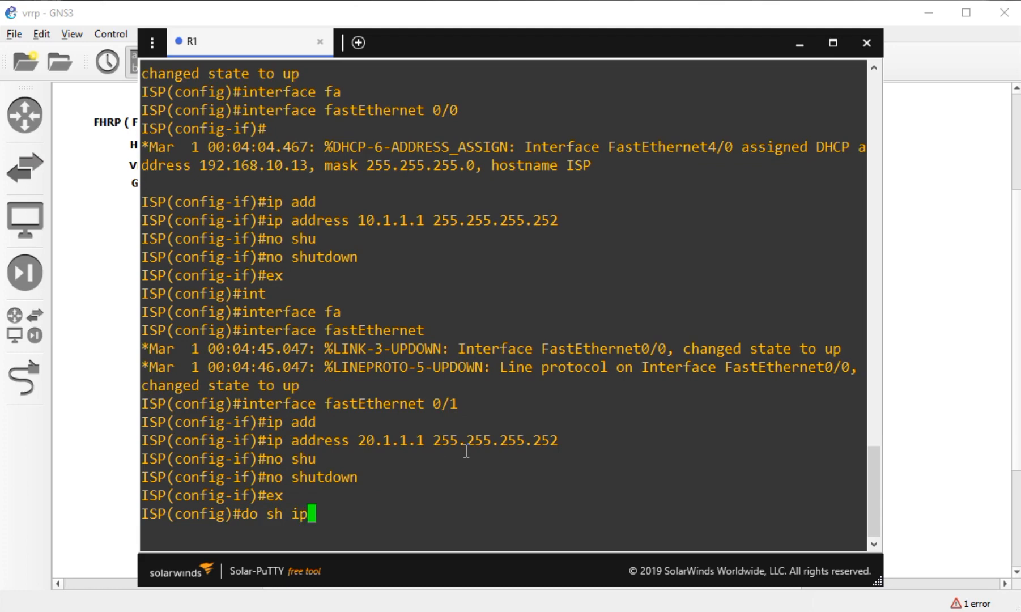
text( int br)
- List interface addresses and ping 8.8.8.8 twice to confirm full replies
key(Return)
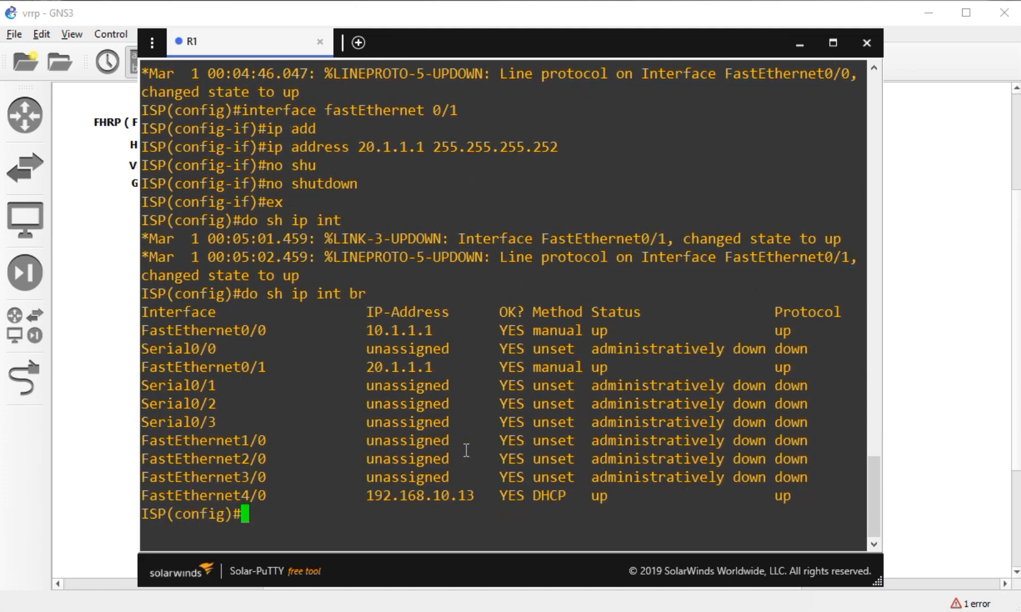
text(do ping 8.8.8.8)
key(Return)
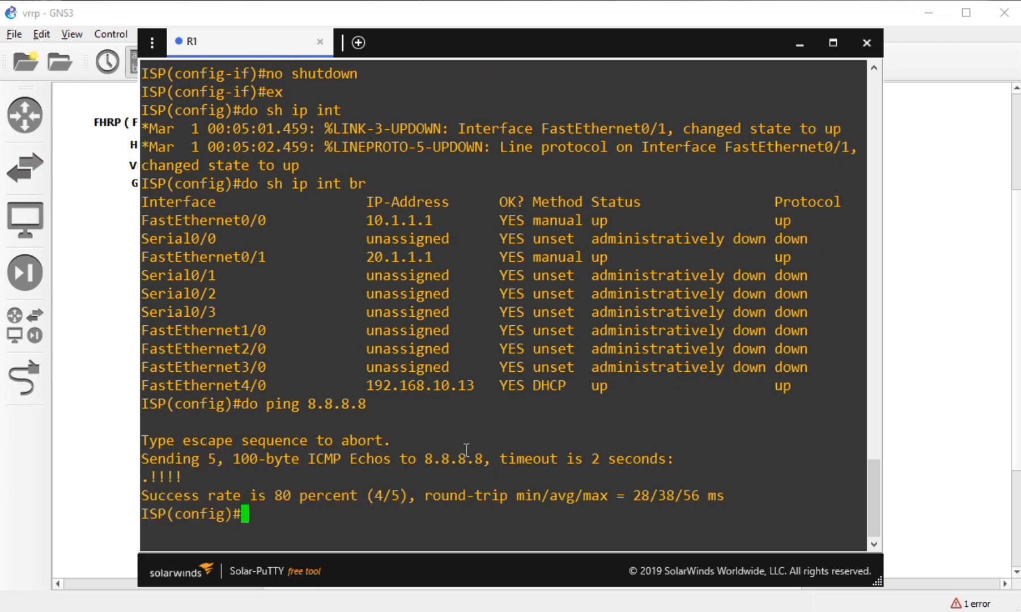
key(Up)
key(Return)
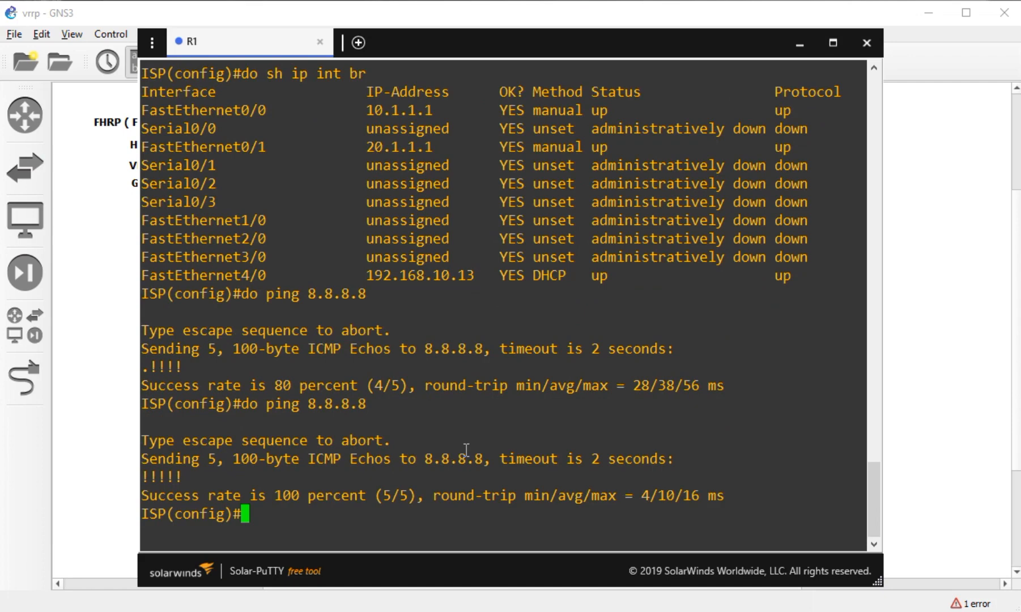
- Try pinging google.com from ISP
key(Up)
key(BackSpace)
key(BackSpace)
key(BackSpace)
key(BackSpace)
key(BackSpace)
key(BackSpace)
key(BackSpace)
text(google.com)
key(Return)
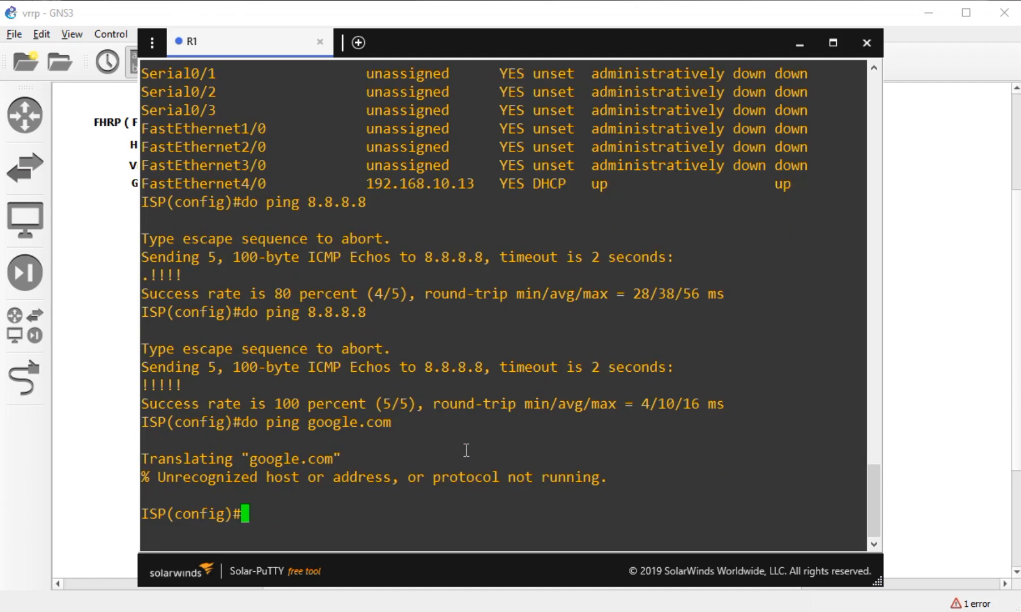
- Enable ip domain-lookup and ping google.com again successfully
text(ip domai)
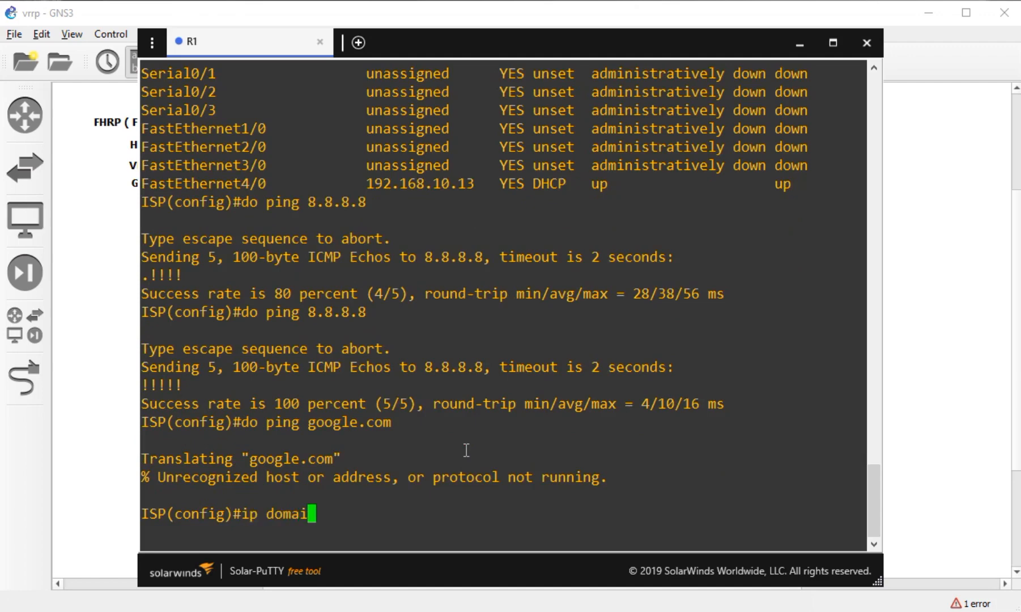
text(n-loo)
key(Tab)
key(Return)
key(Up)
key(Up)
key(Return)
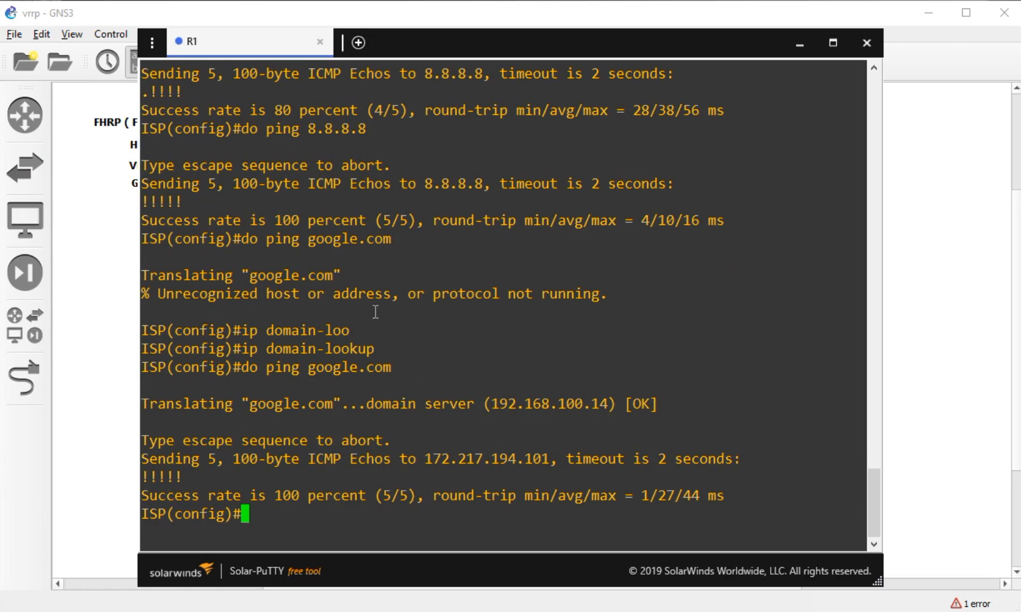
click(138, 383)
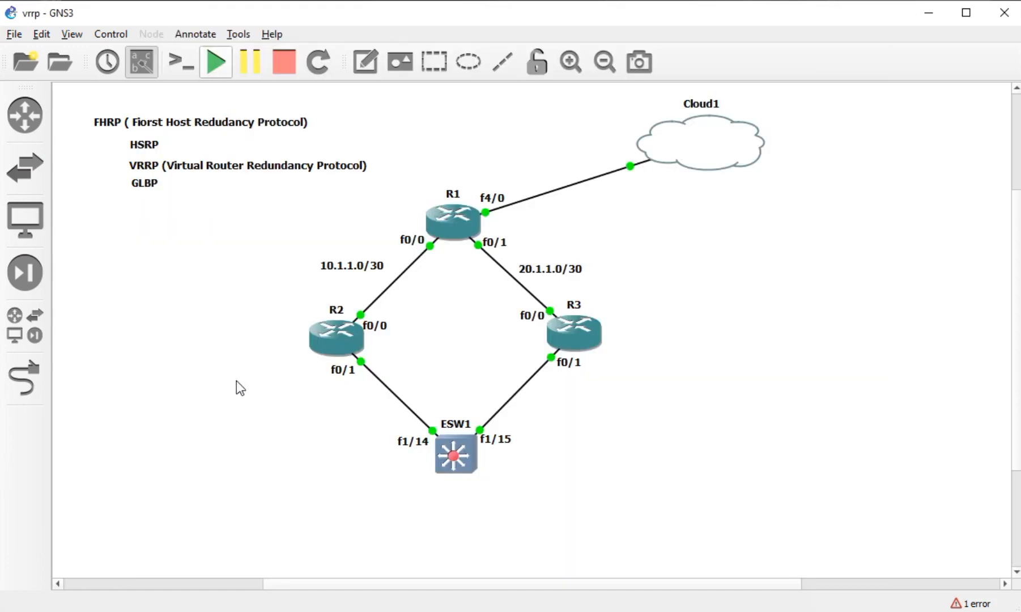
- Open a console session on router R2
right_click(336, 340)
click(268, 367)
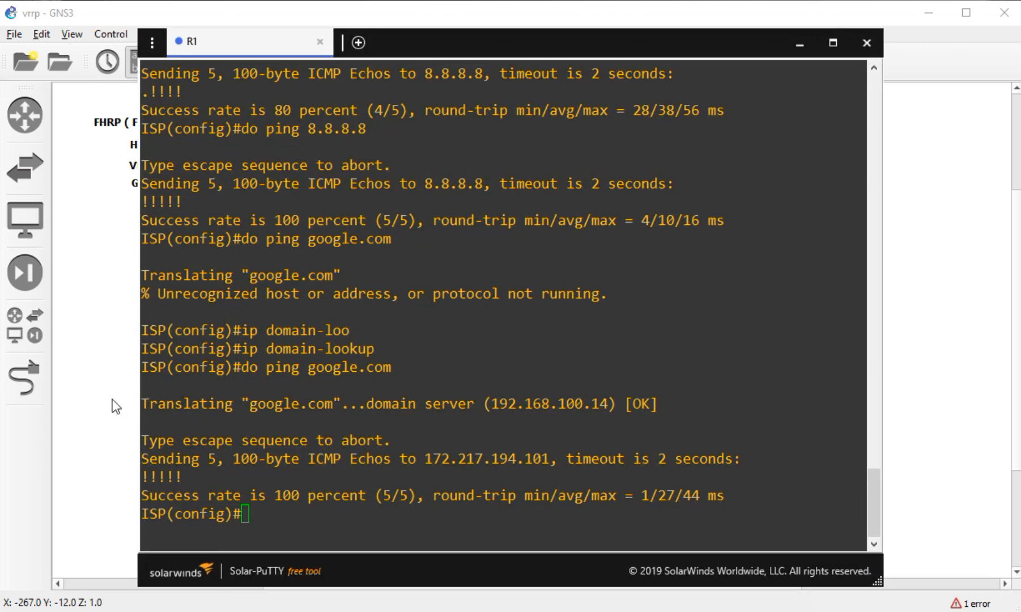
click(116, 407)
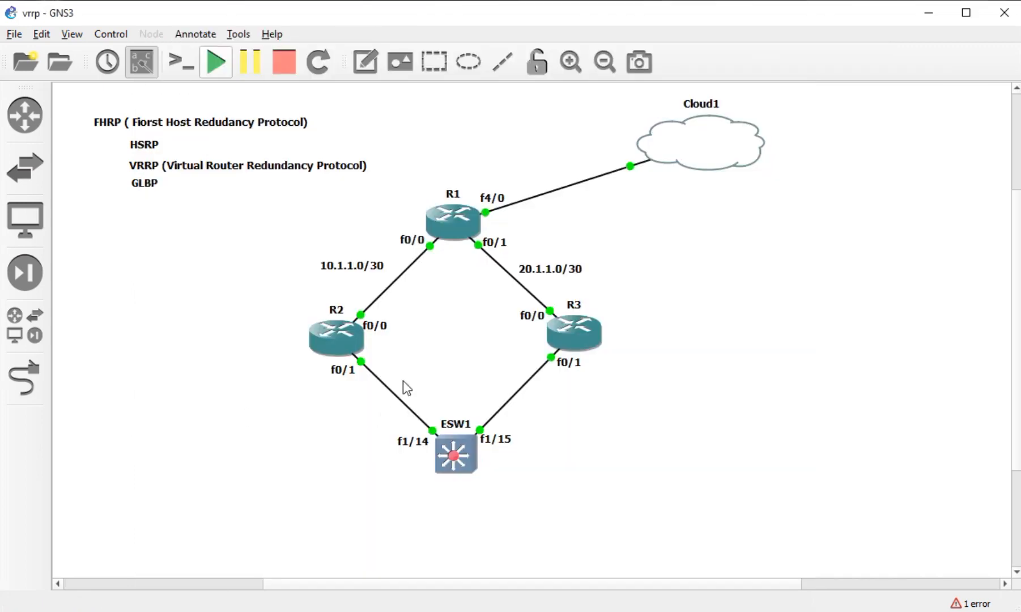
right_click(343, 344)
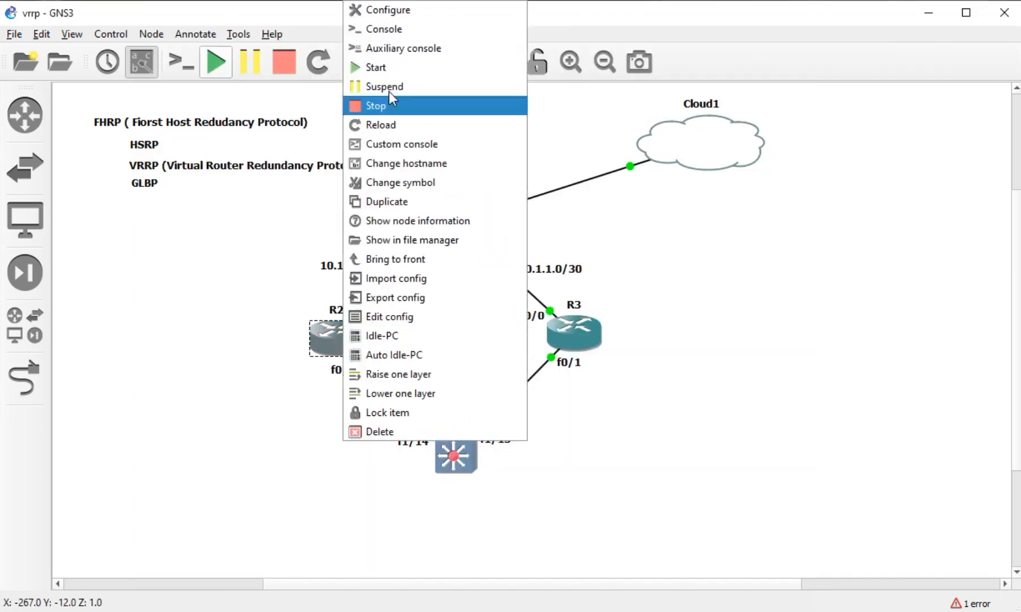
click(390, 35)
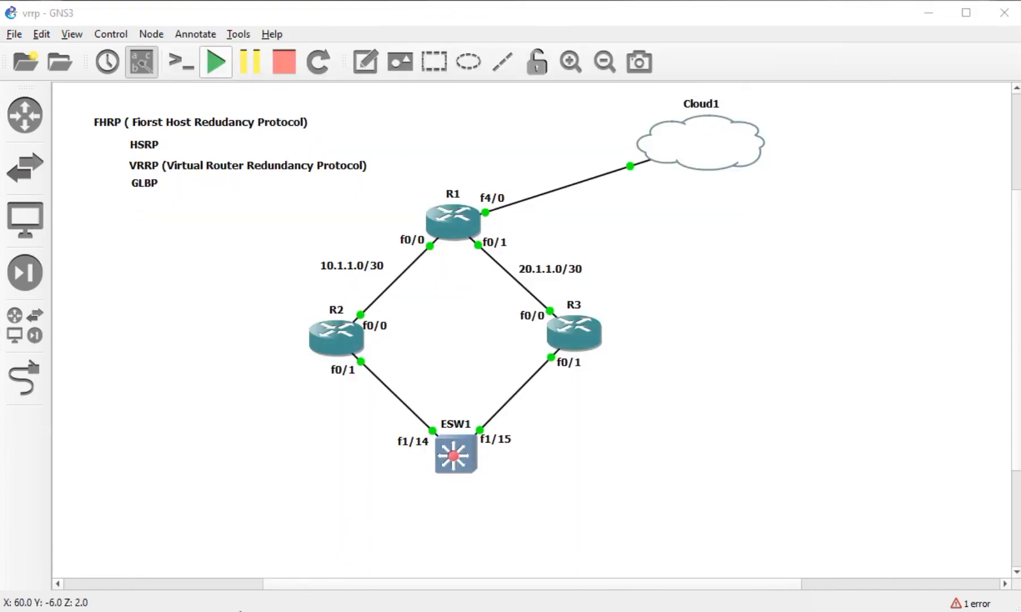
key(Return)
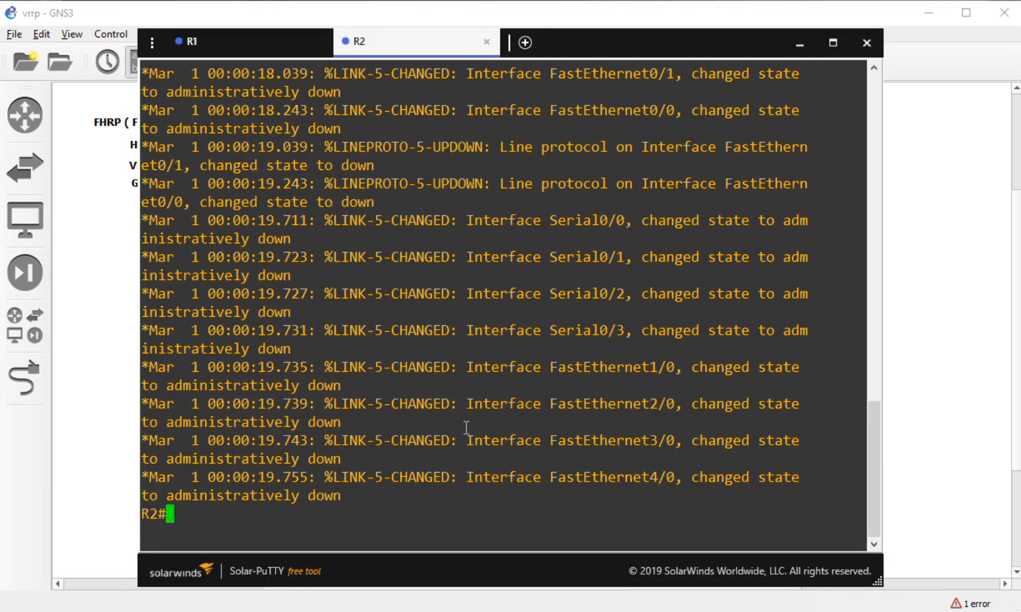
key(Return)
- Enter global configuration mode and set R2's hostname to Router_Utama
text(conf t)
key(Tab)
key(Return)
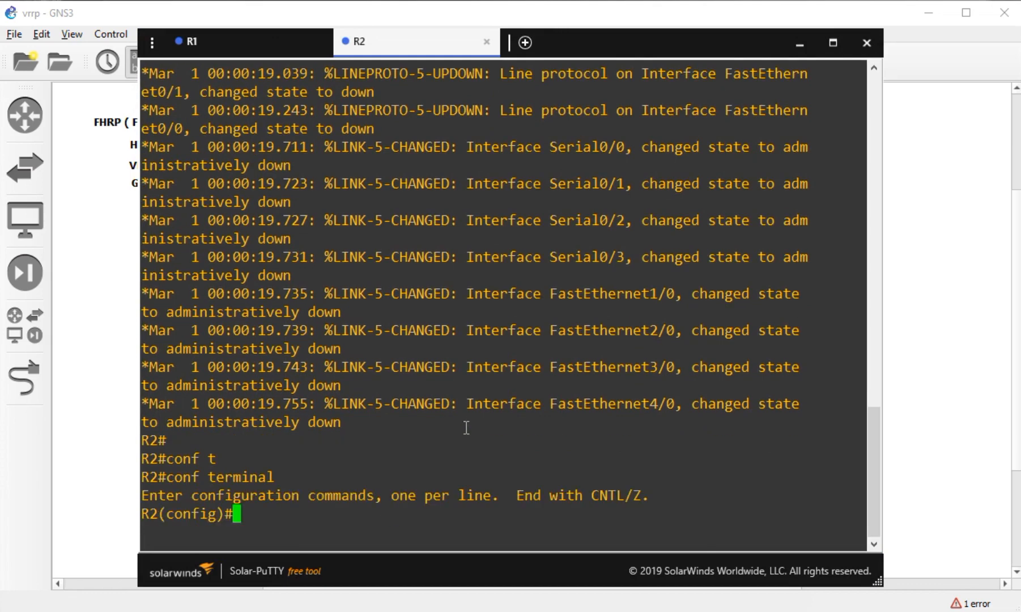
text(hot)
key(Tab)
key(BackSpace)
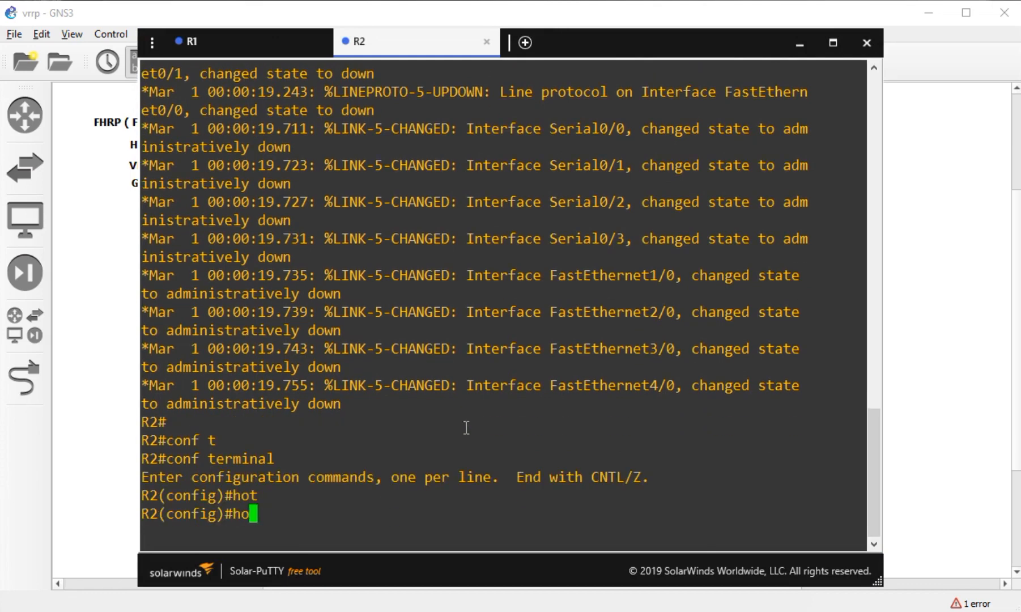
text(s)
key(Tab)
text(R)
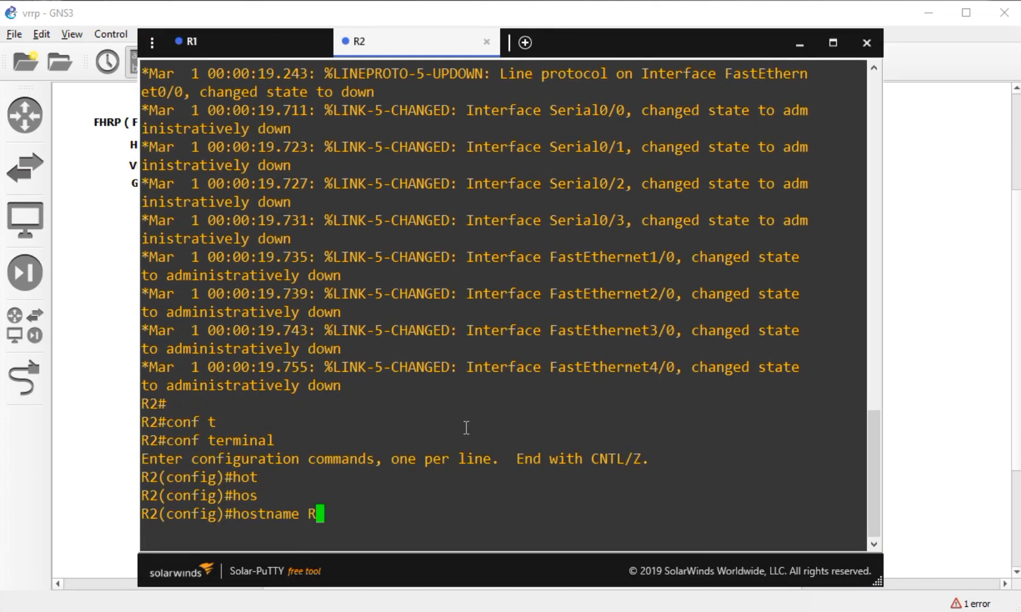
key(BackSpace)
text(Router_Utama)
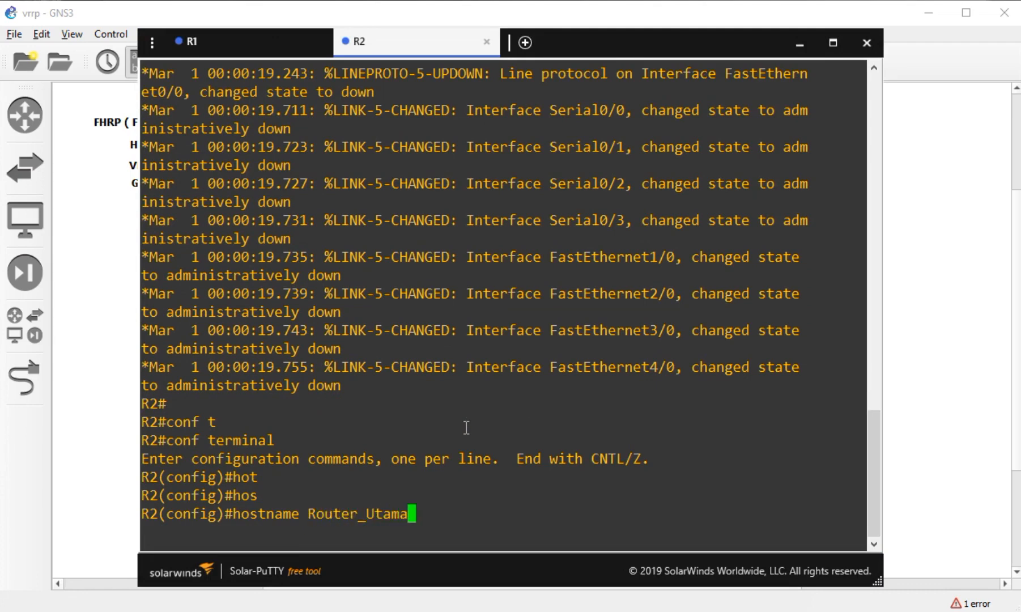
key(Return)
key(Return)
key(Return)
key(Return)
key(Return)
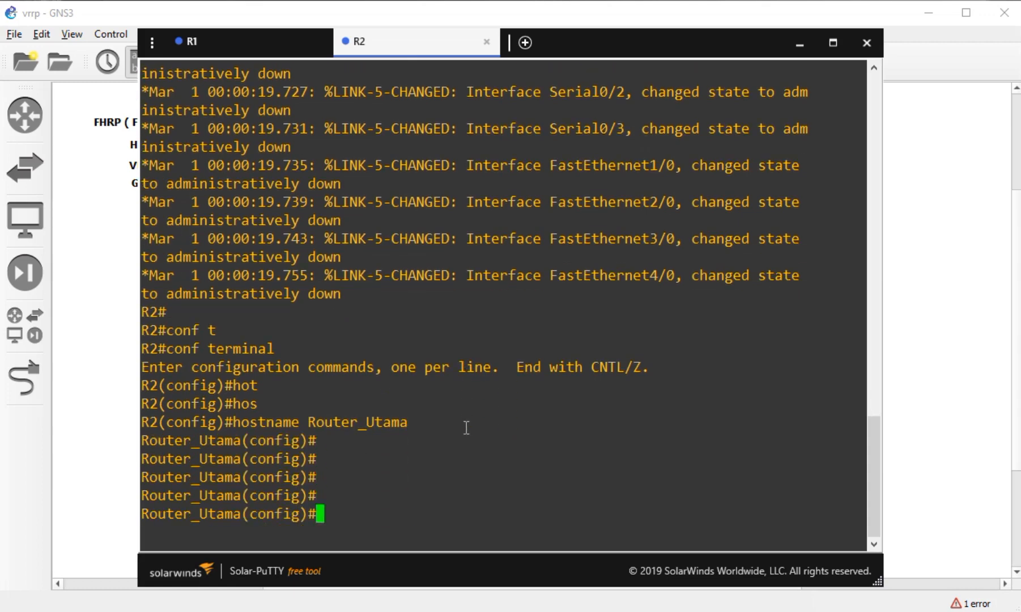
- Enter configuration of FastEthernet0/0 after checking R2's ports on the topology
text(int)
key(Tab)
text(fa)
key(Tab)
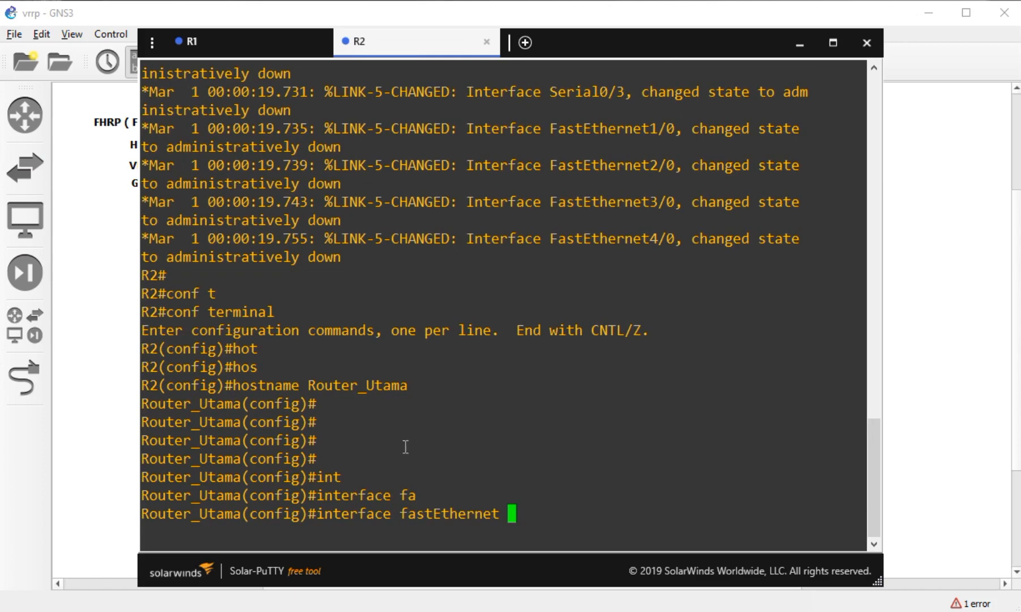
click(97, 380)
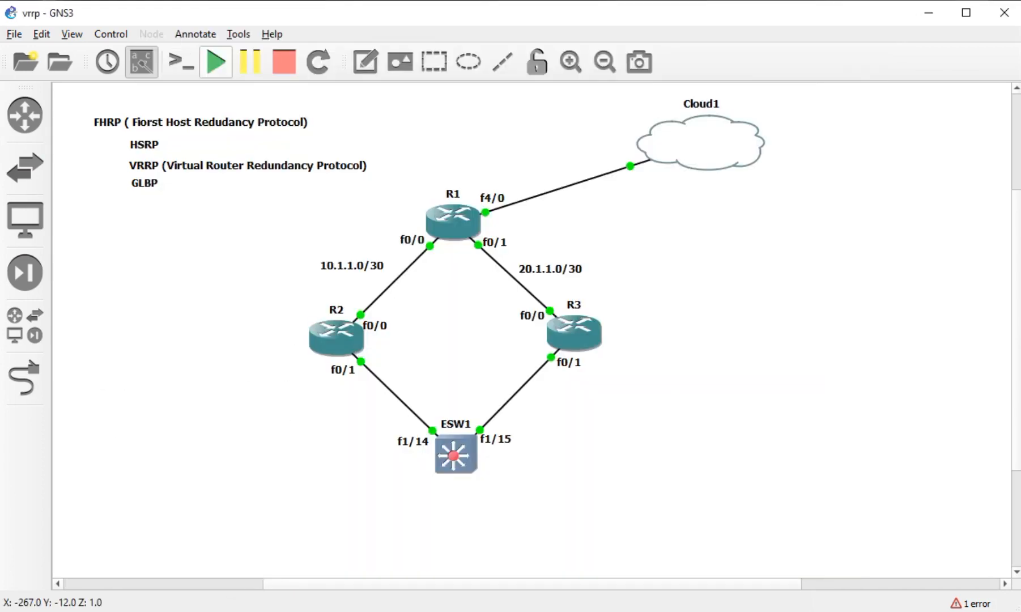
key(alt+Tab)
text(0/0)
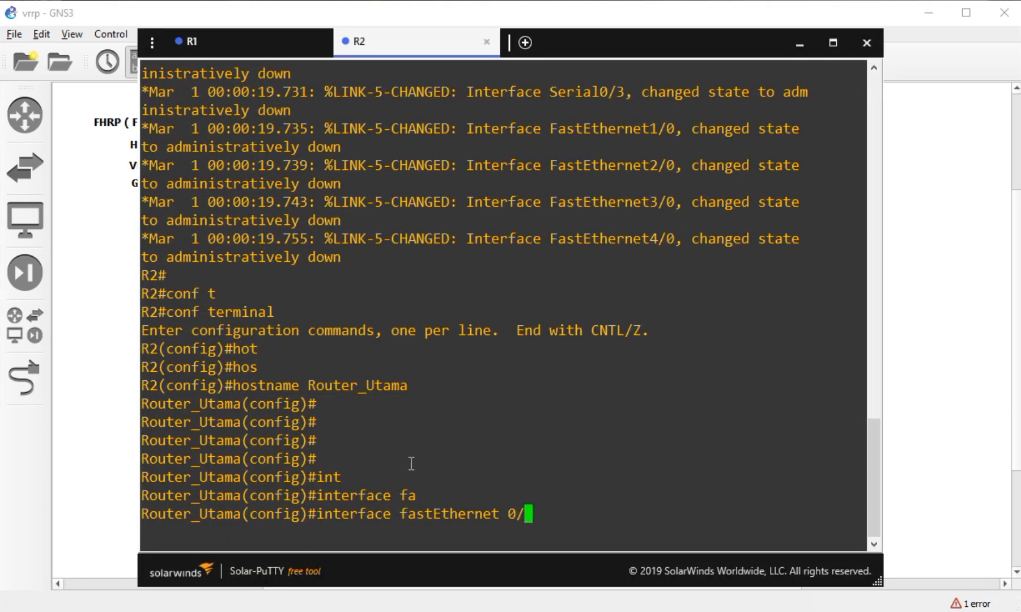
key(Return)
- Give FastEthernet0/0 the address 10.1.1.2 255.255.255.252 and bring it up with no shutdown
text(ip add)
key(Tab)
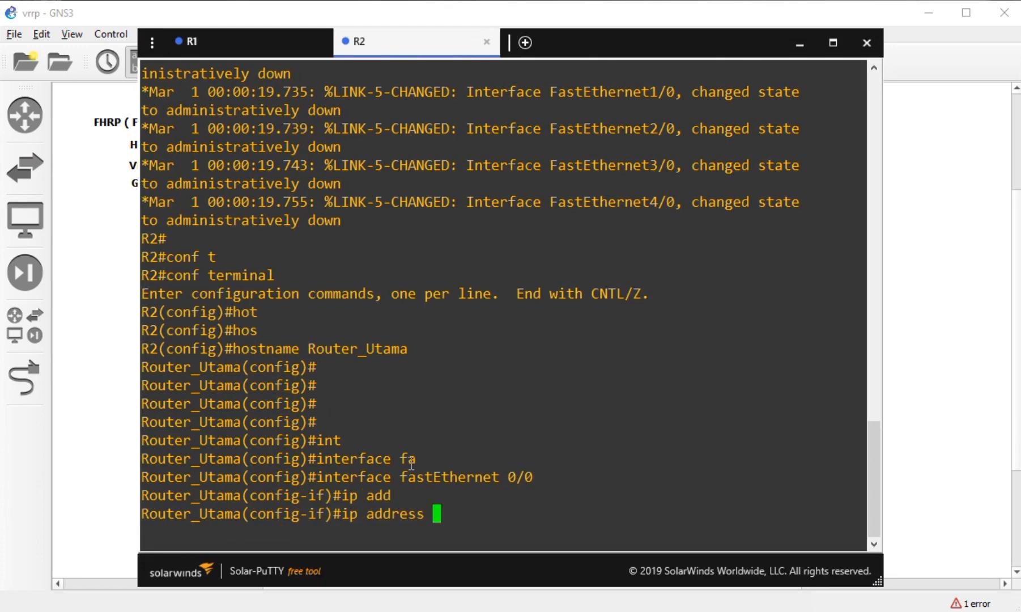
text(10.1.1.2 )
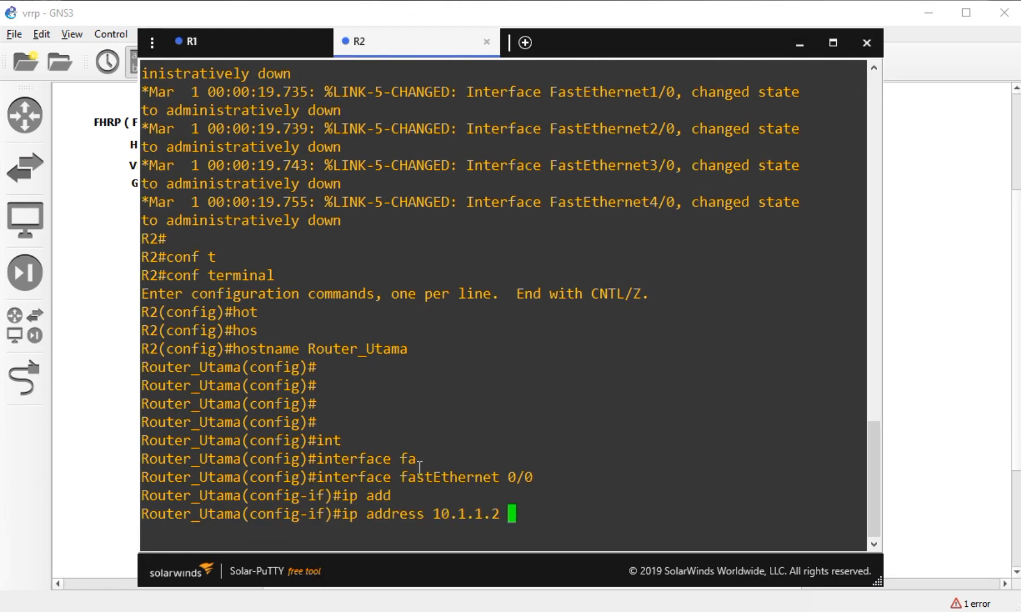
text(255.255.25)
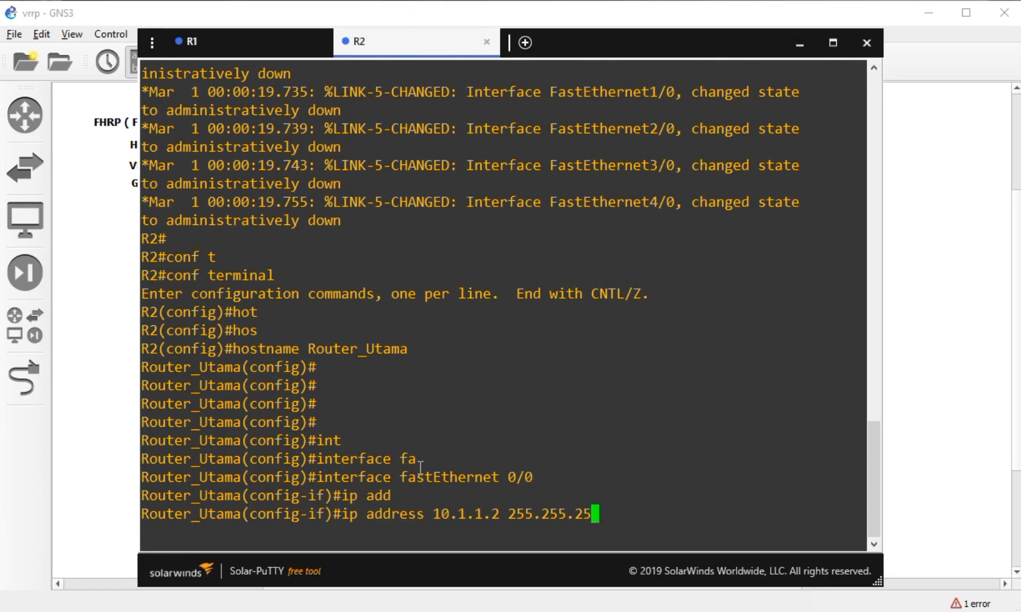
text(5.252)
key(Return)
text(n)
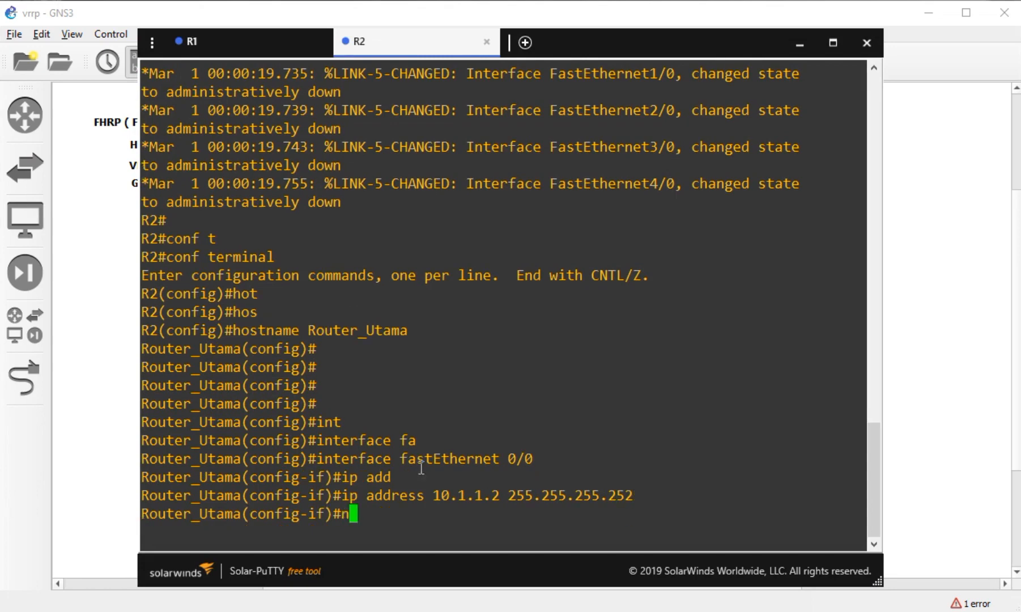
text(o shu)
key(Tab)
key(Return)
text(ex)
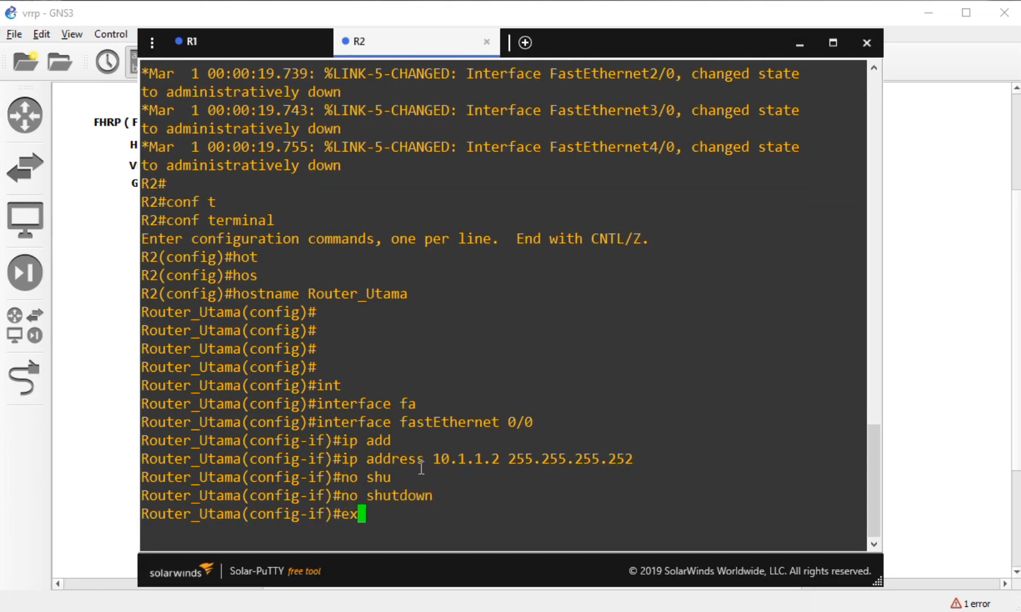
key(Return)
- Enter FastEthernet0/1 configuration and begin its ip address command
text(int)
key(Tab)
text(fa)
key(Tab)
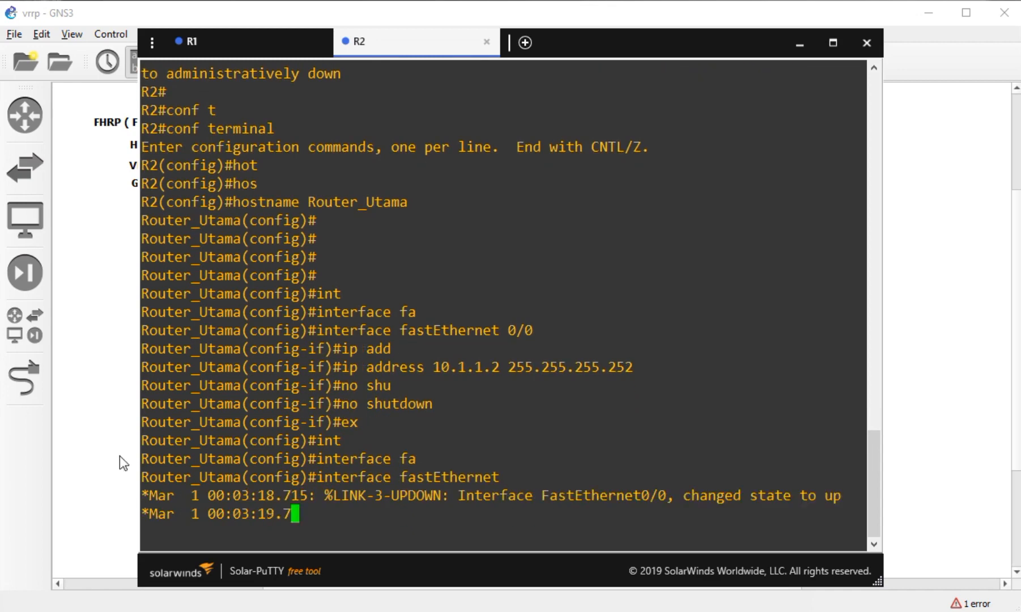
click(99, 429)
drag(297, 359, 660, 461)
drag(643, 353, 322, 482)
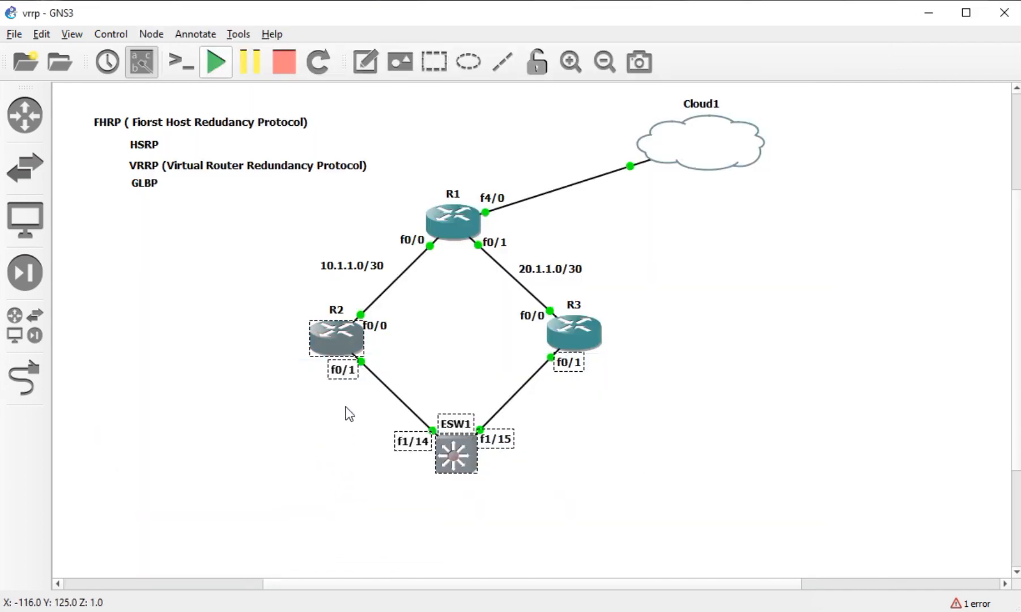
text(0/1)
key(Return)
text(ip add)
key(Tab)
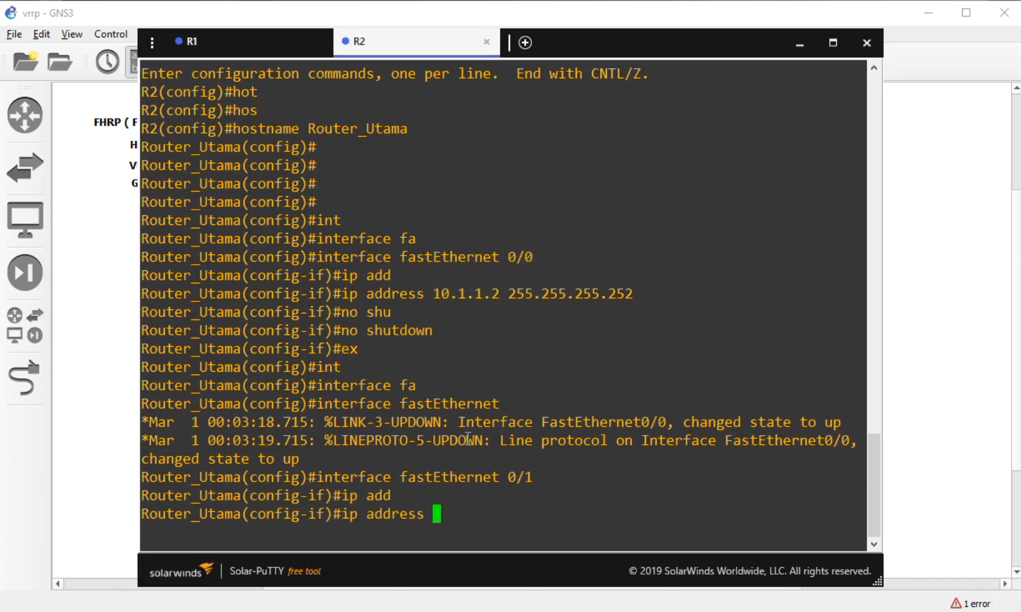
click(108, 422)
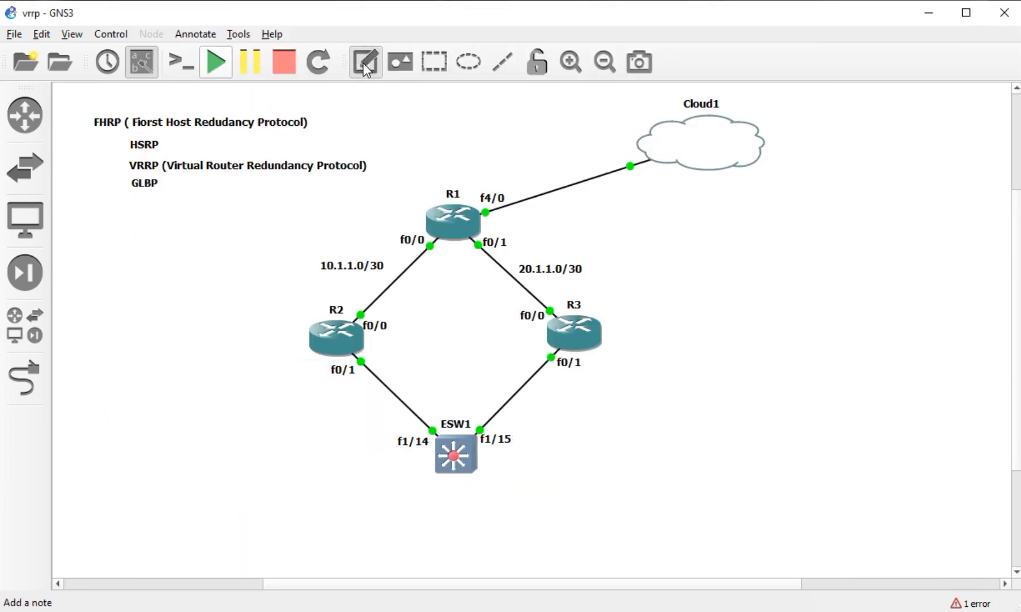
click(363, 63)
- Place a '172.16.10.0/29' note above ESW1 between R2 and R3, then align it and R2's f0/0 label
click(442, 368)
text(17)
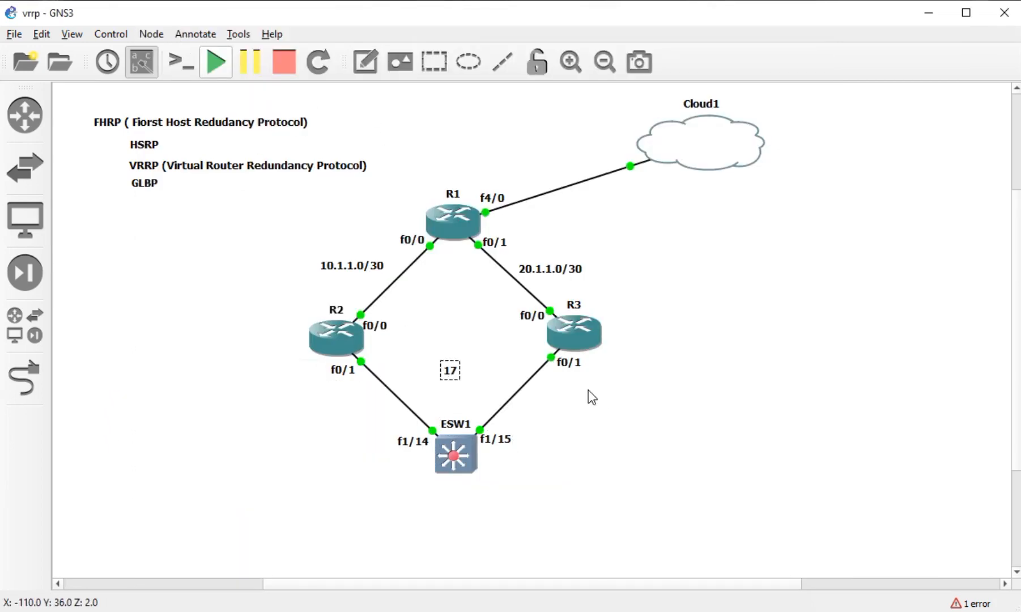
text(2.16.10)
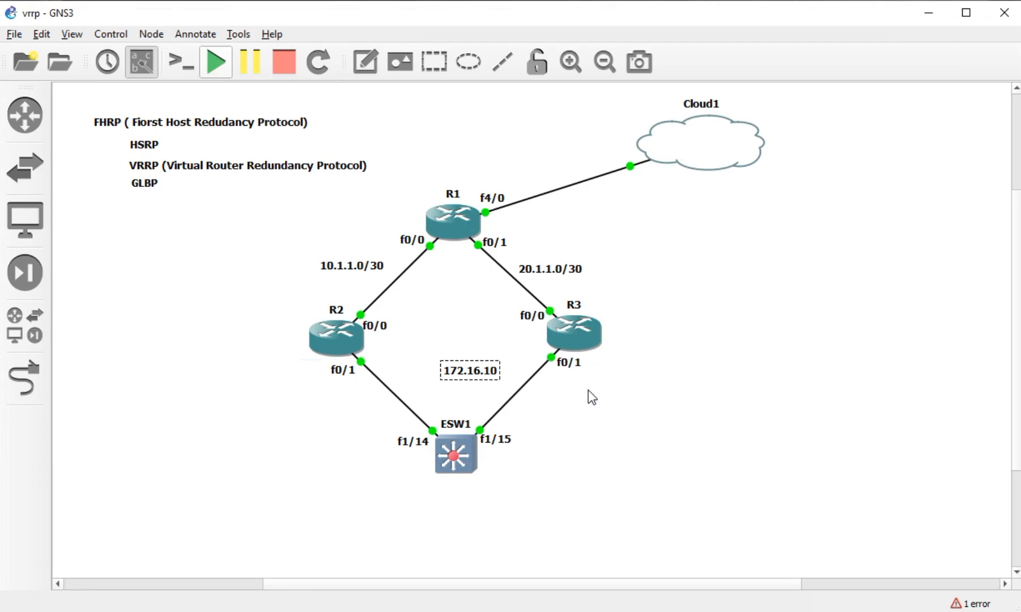
text(.0/29)
click(682, 422)
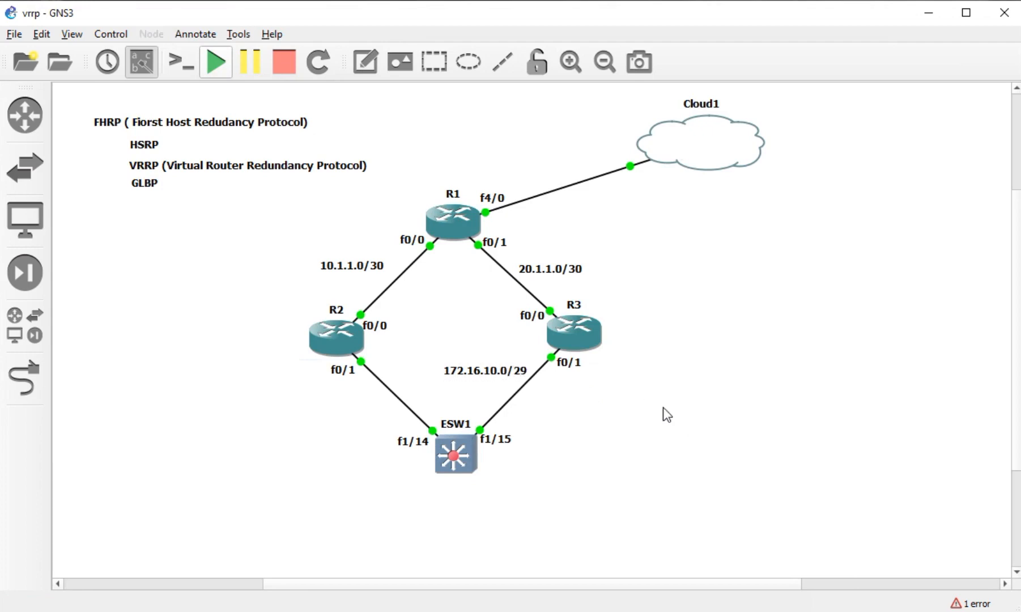
drag(524, 374, 501, 373)
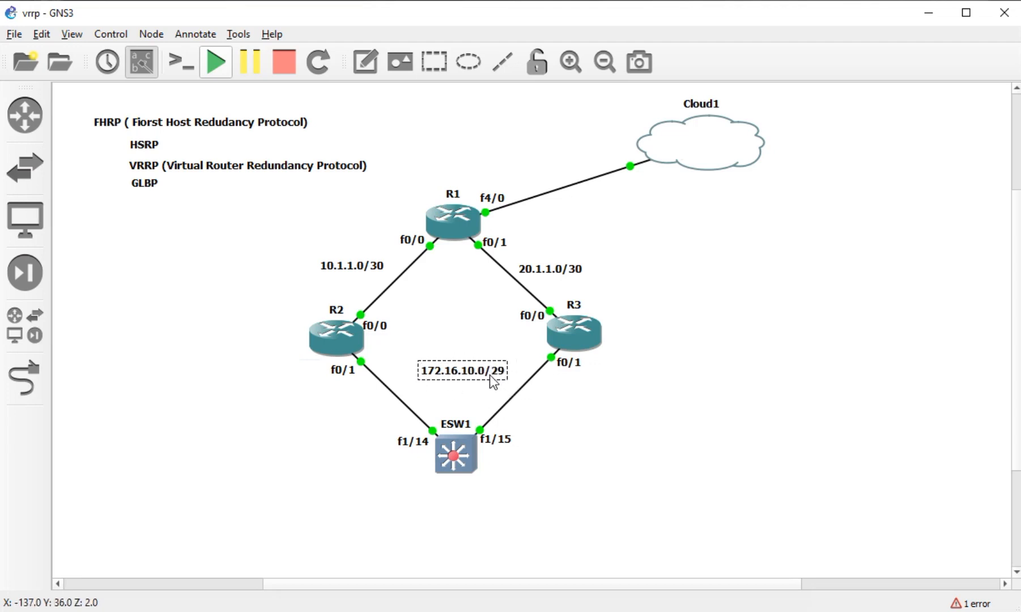
drag(490, 375, 487, 374)
click(522, 402)
drag(364, 336, 369, 336)
click(470, 313)
- Assign 172.16.10.1 255.255.255.248 to FastEthernet0/1
key(alt+Tab)
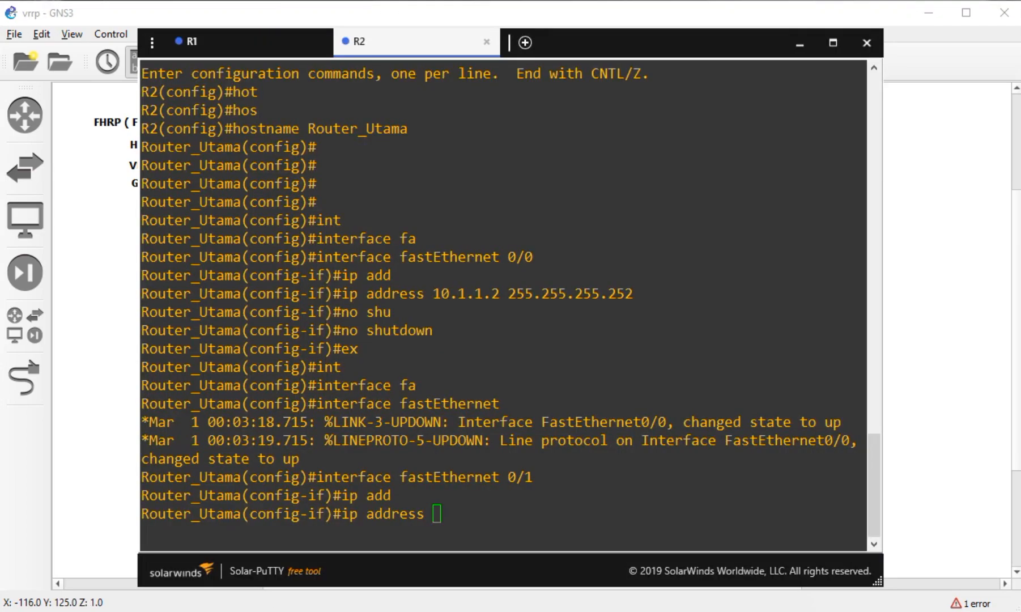
key(alt+Tab)
key(alt+Tab)
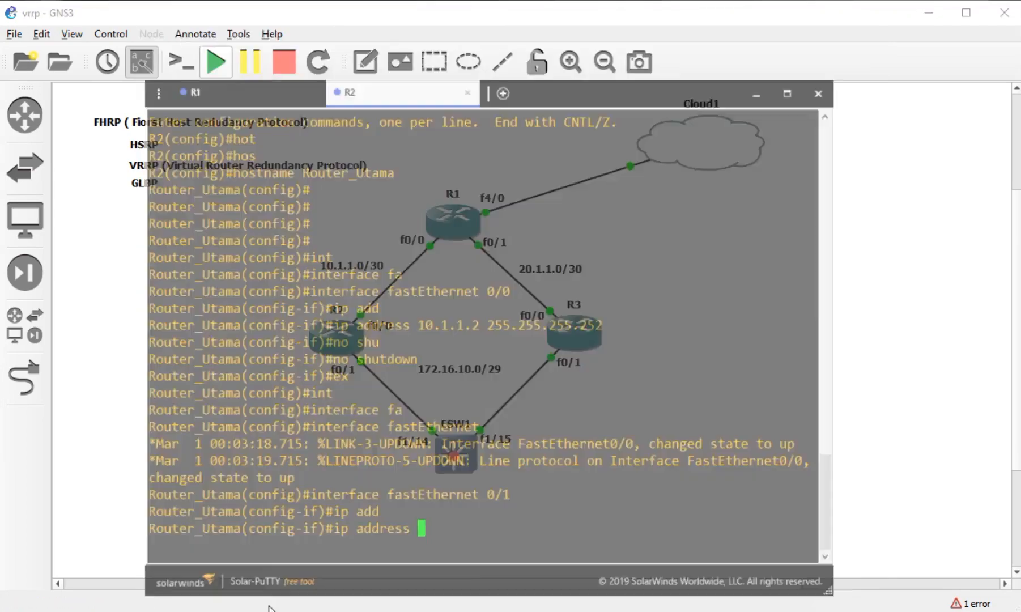
text(fa)
key(Tab)
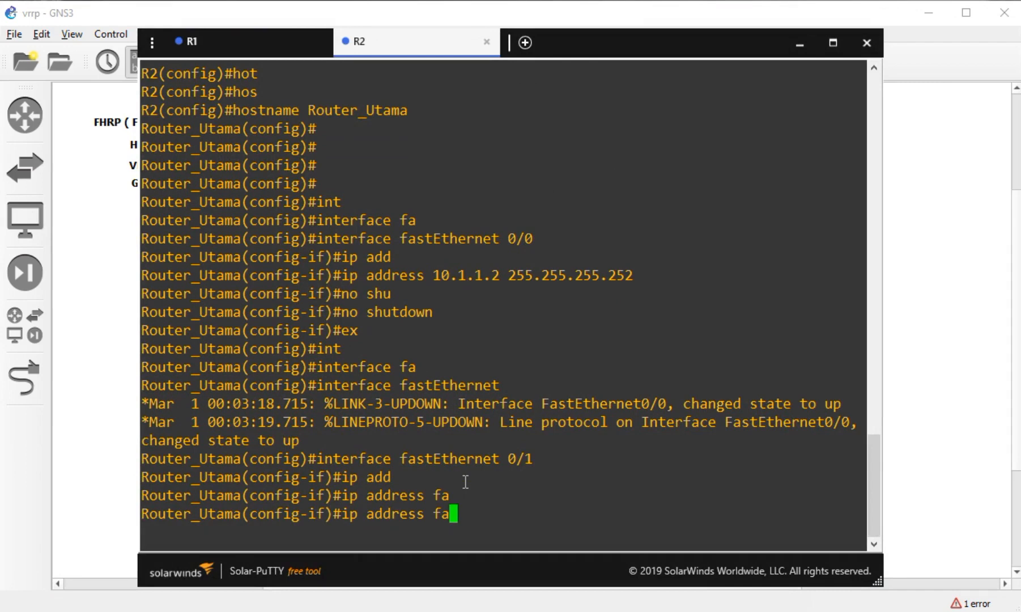
key(BackSpace)
key(BackSpace)
text(172.16.10.1 25)
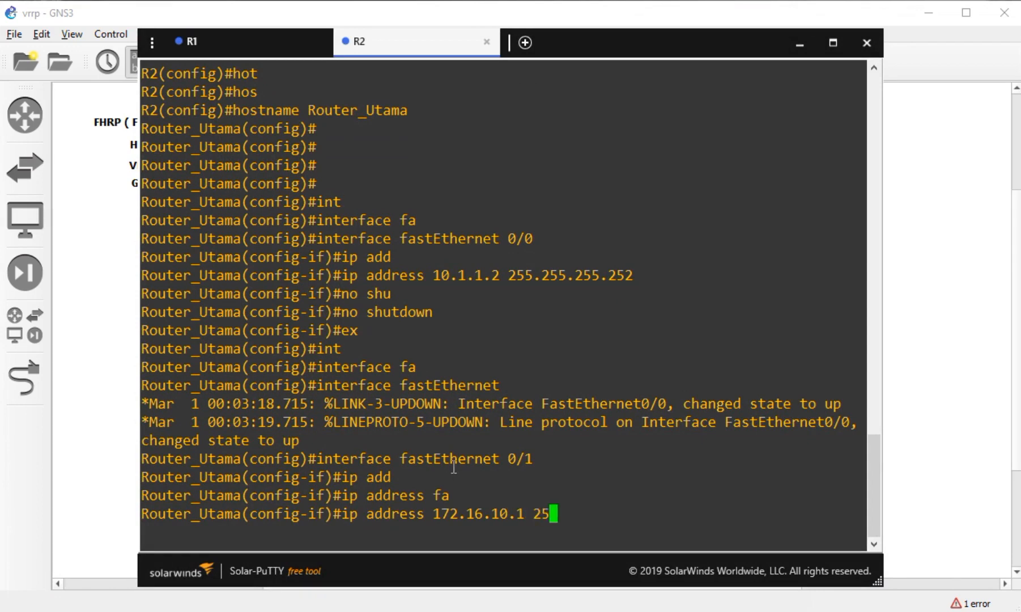
text(5.255.255.248)
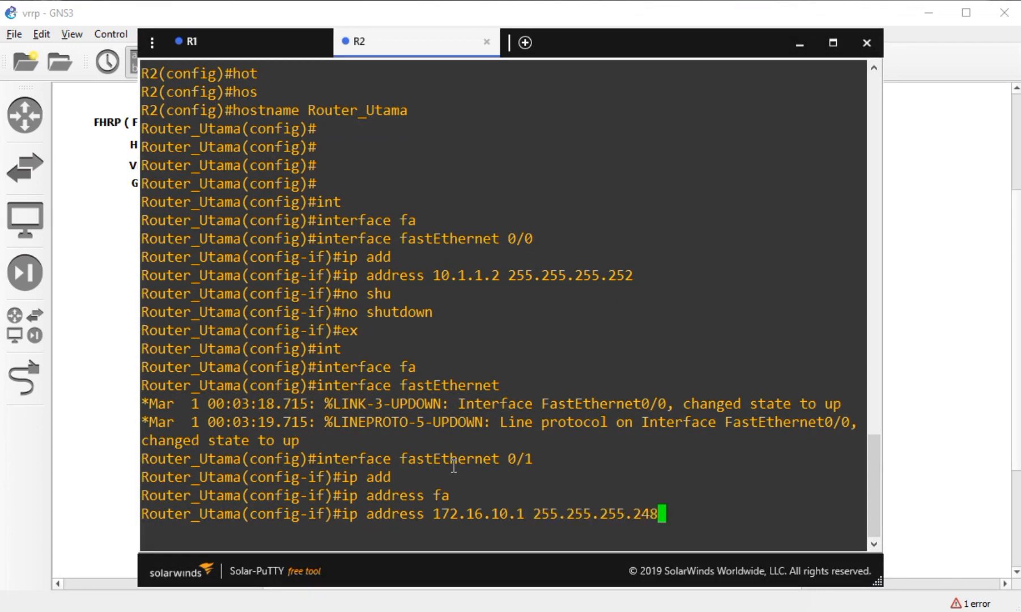
key(Return)
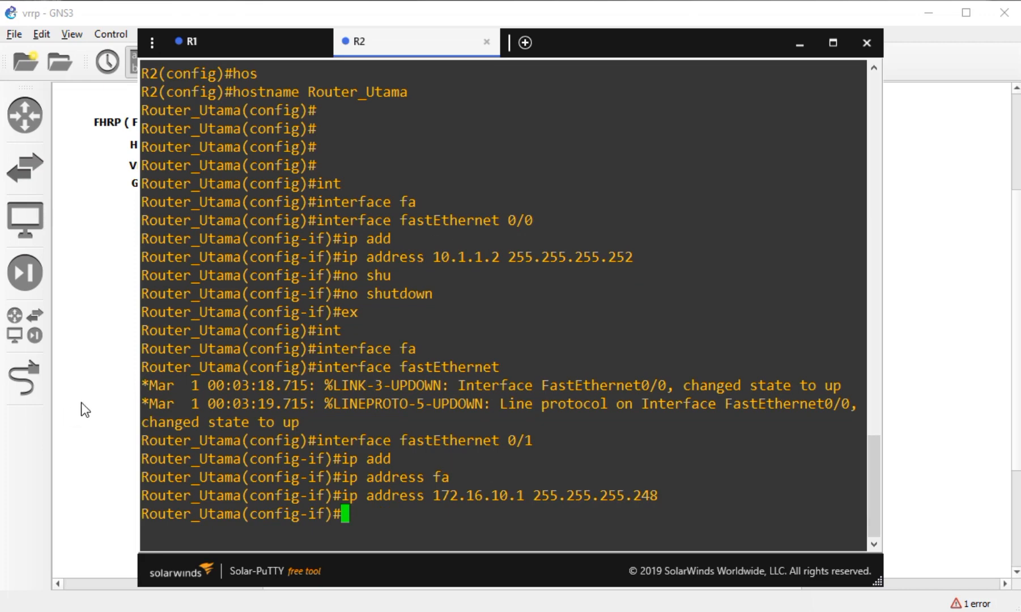
- Check the interface summary with 'do sh ip int br', showing FastEthernet0/1 administratively down
text(ex)
key(Return)
text(do sh ip int br)
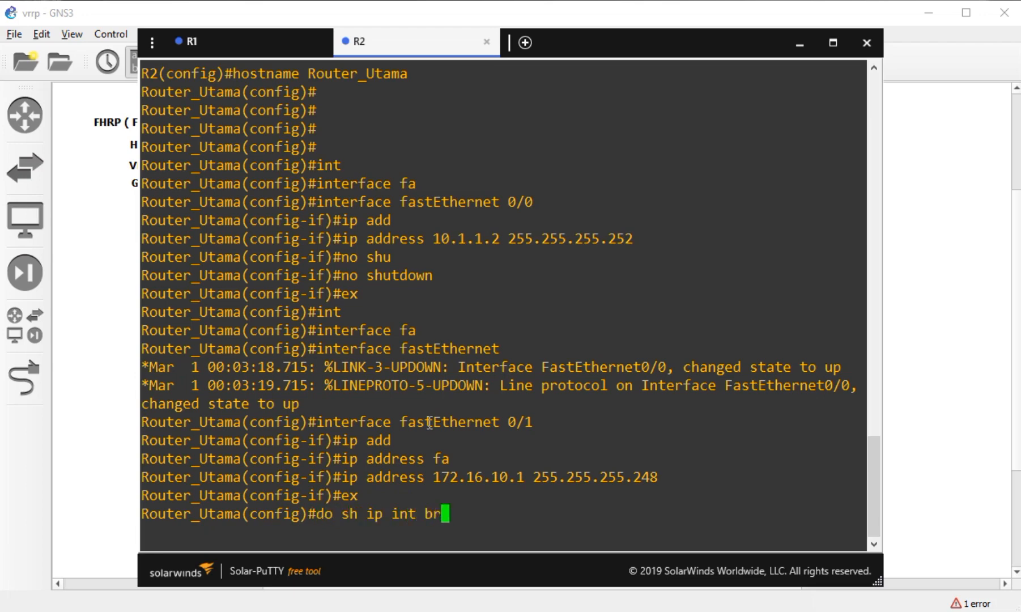
key(Return)
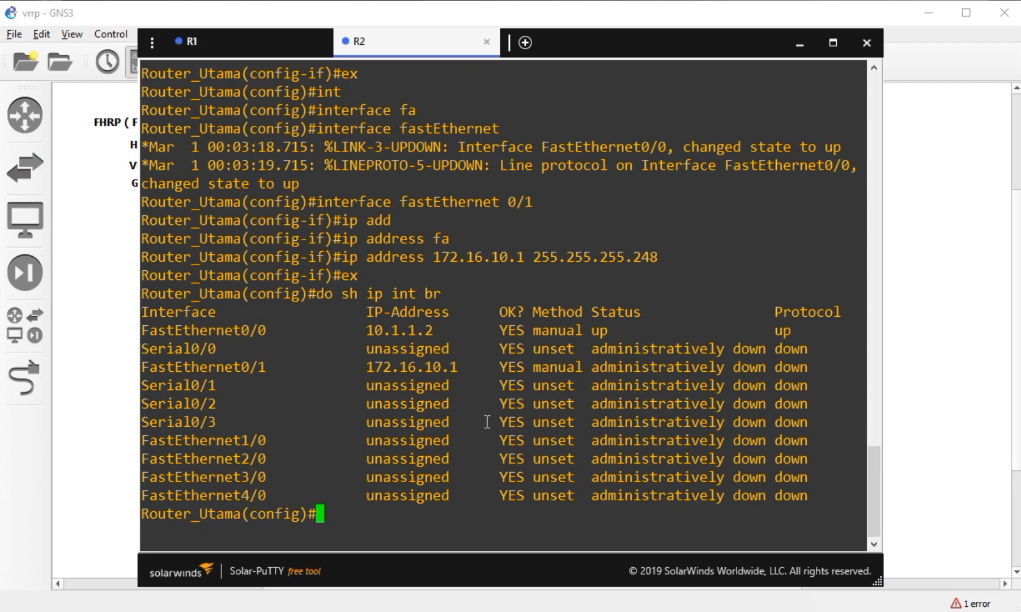
drag(733, 362, 566, 367)
- Enable FastEthernet0/1 with no shutdown and return to global configuration mode
text(int)
key(Tab)
text(fa)
key(Tab)
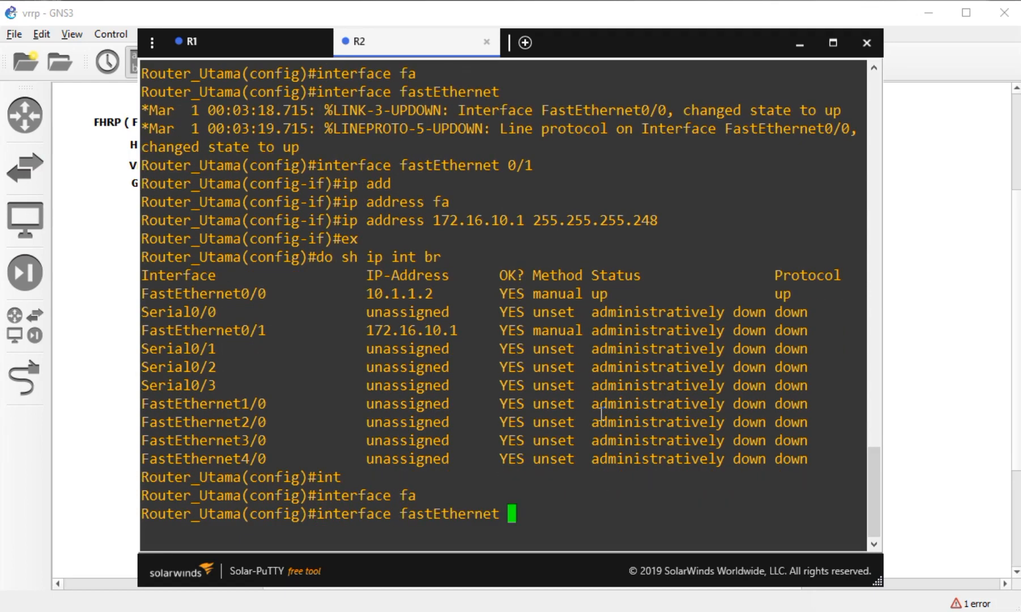
text(0/1)
key(Return)
text(no shu)
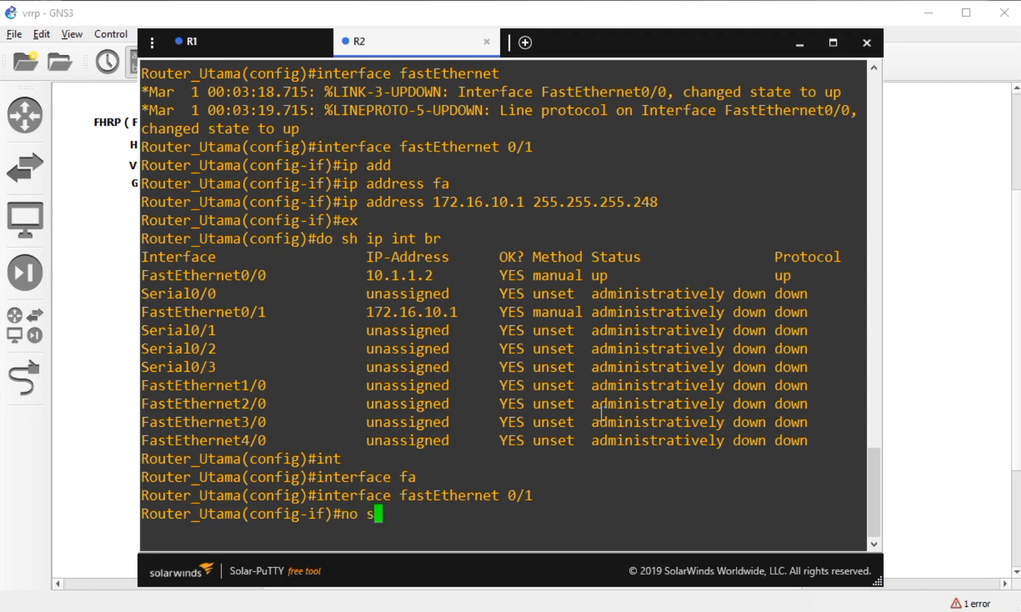
key(Tab)
key(Return)
text(ex)
key(Return)
- Ping R1 at 10.1.1.1 twice to confirm connectivity
text(do p)
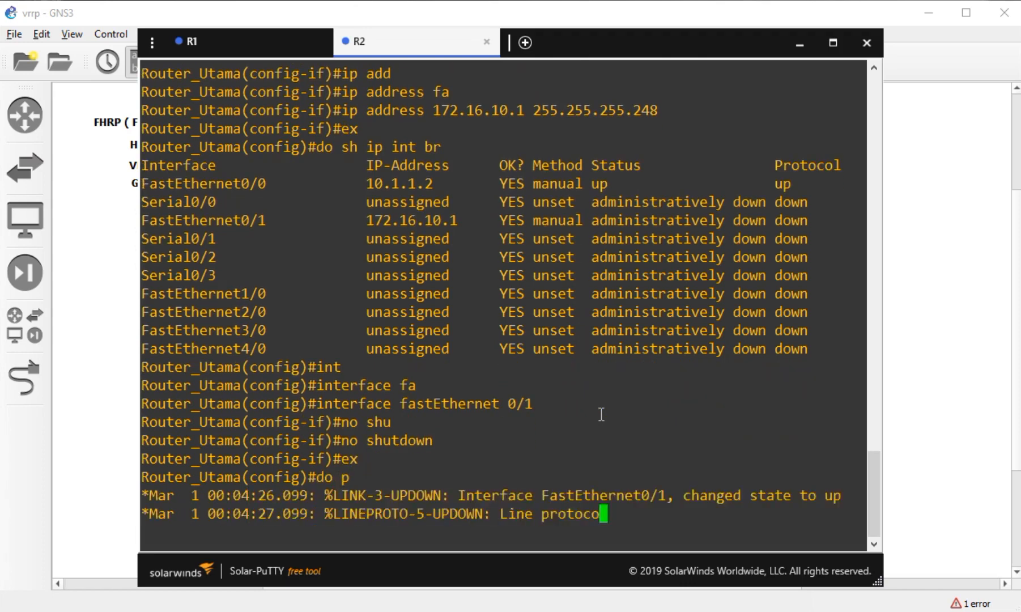
text(ing)
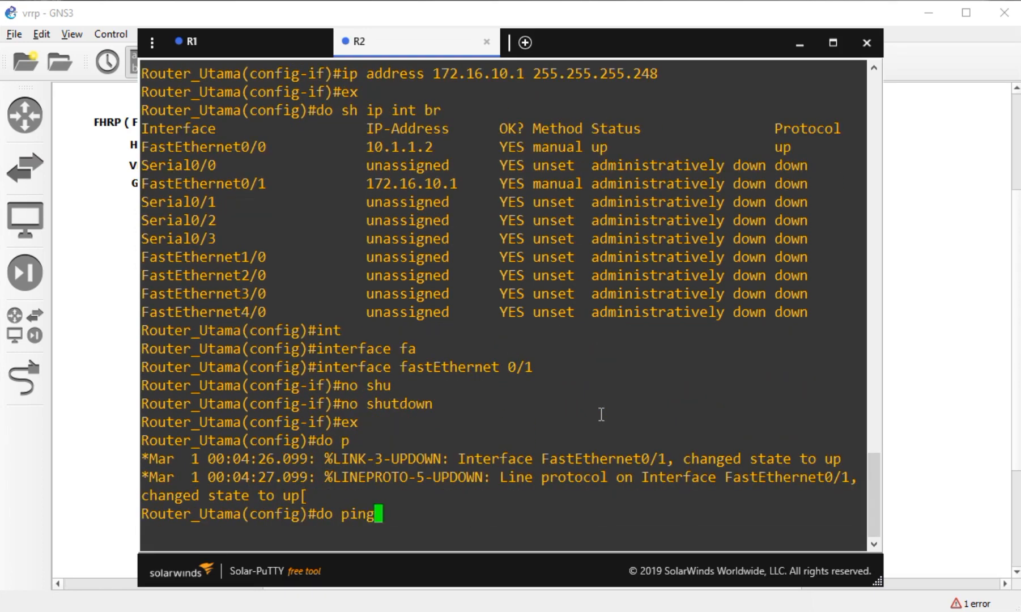
text( 10.1.1.1)
key(Return)
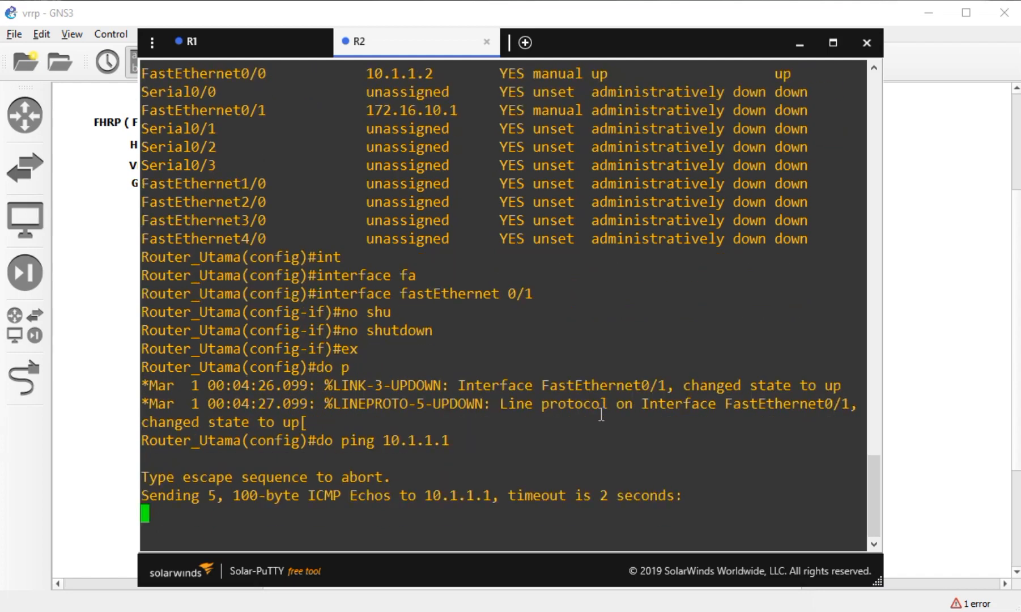
key(Up)
key(Return)
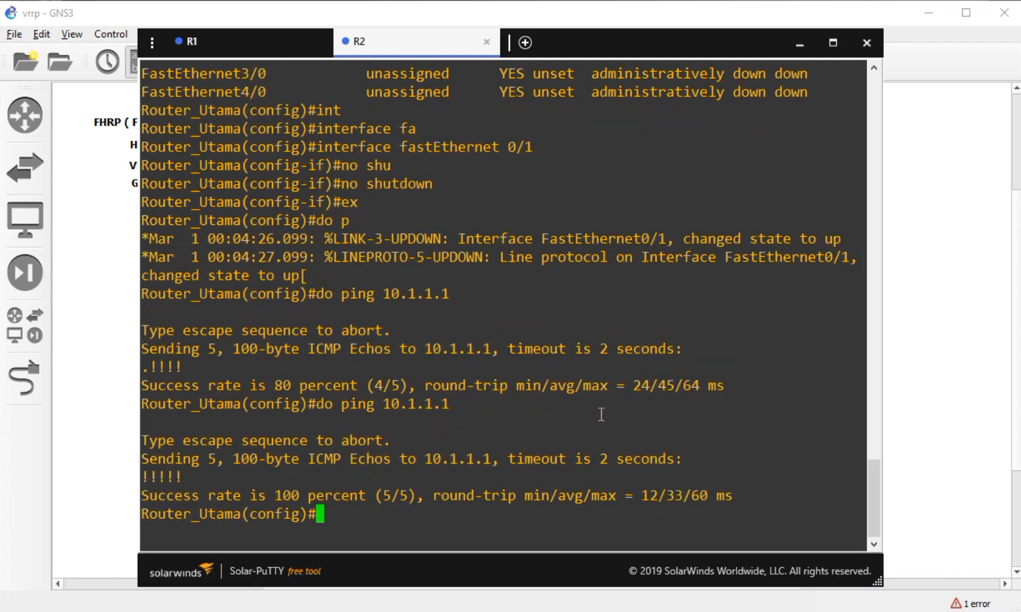
- Open a console session on router R3
click(79, 507)
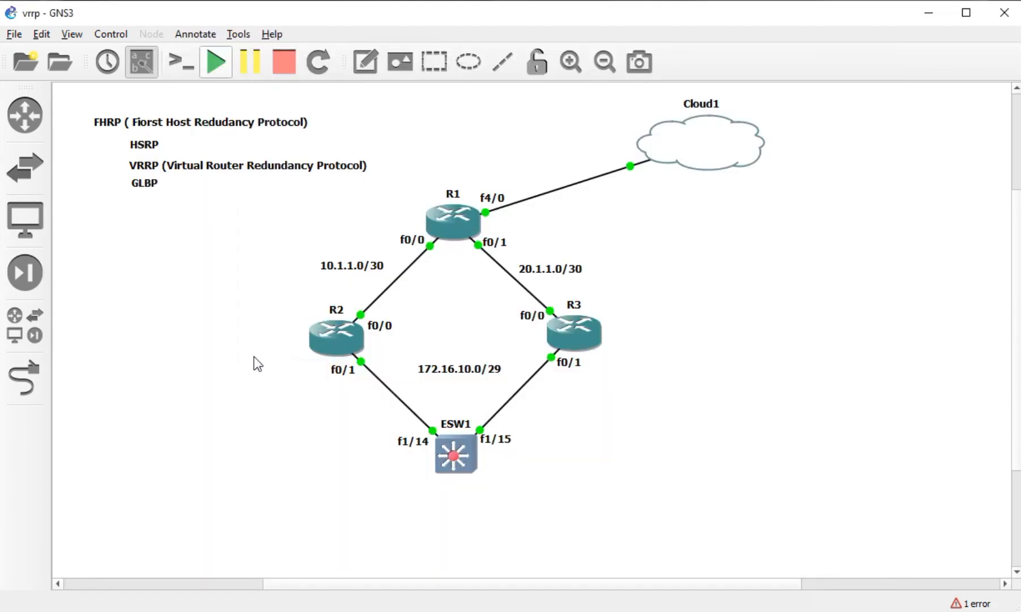
right_click(577, 331)
click(622, 30)
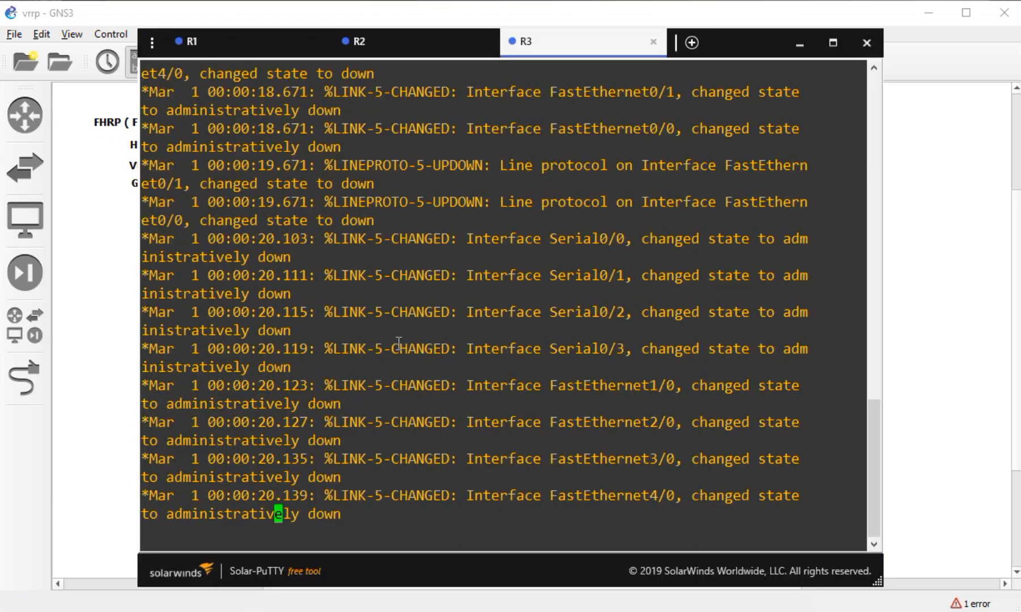
key(Return)
key(Return)
- Enter global configuration mode and set R3's hostname to ROUTER_BACKUP
text(conf t)
key(Tab)
key(Return)
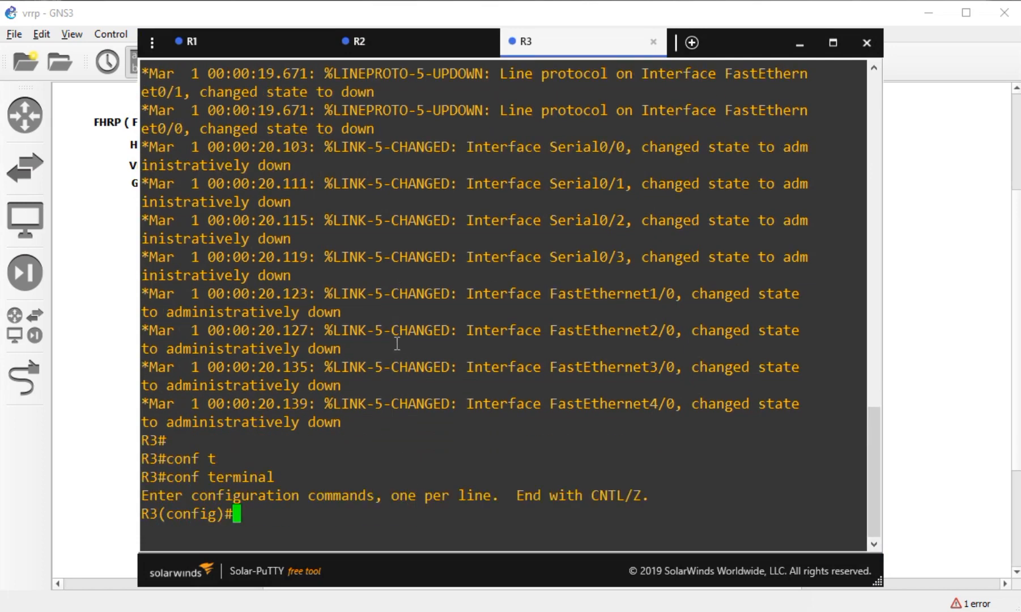
text(howst)
key(Tab)
key(BackSpace)
key(BackSpace)
key(BackSpace)
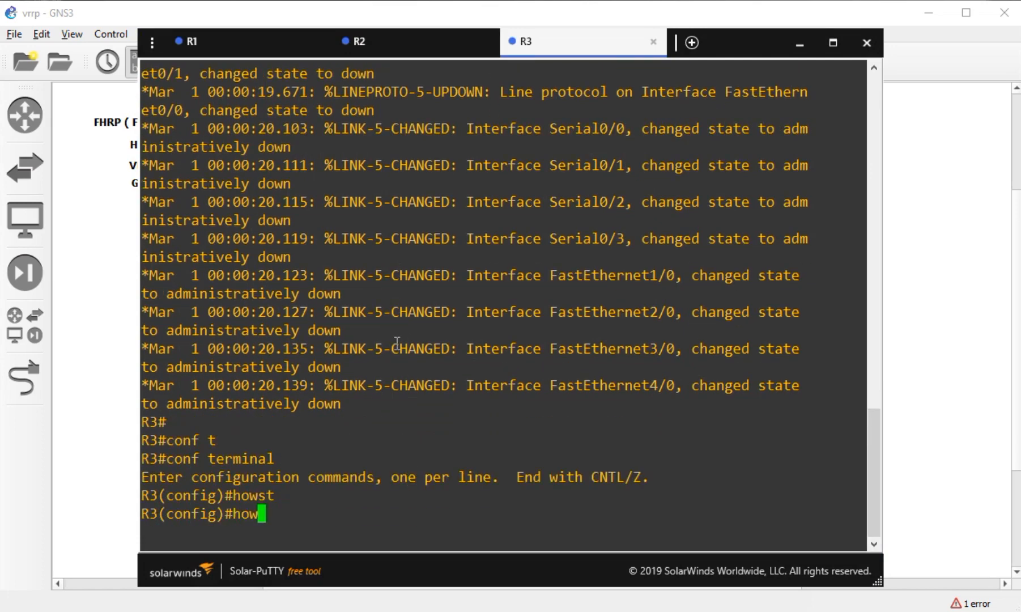
key(Tab)
text(ROUT)
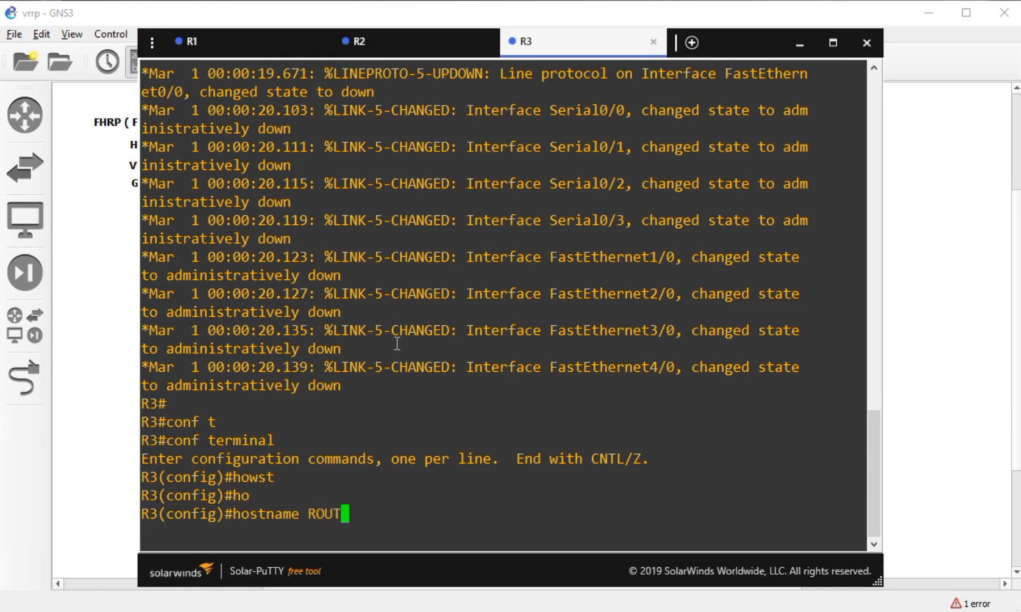
text(ER_BACKUP)
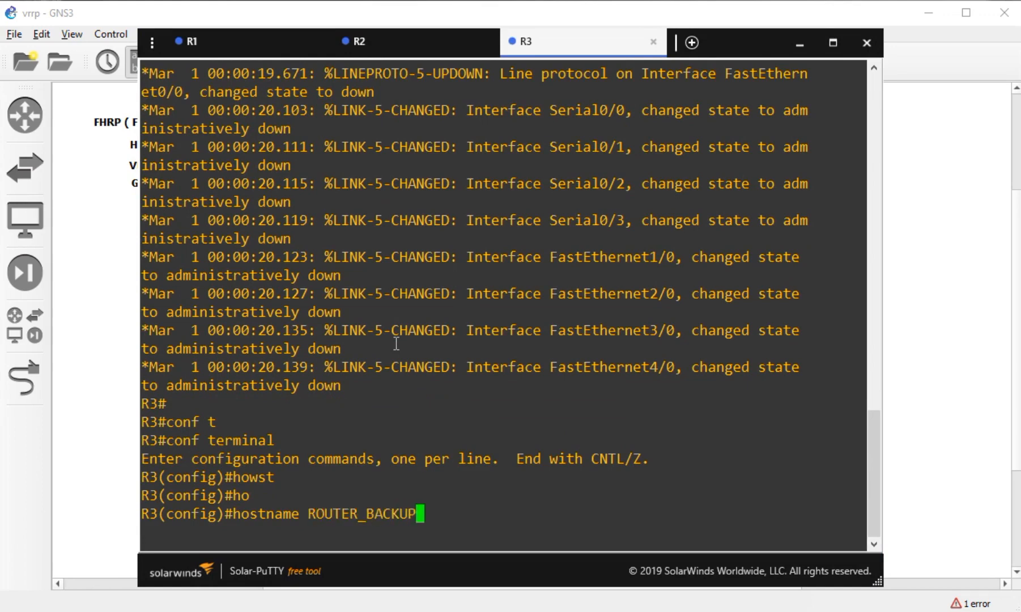
key(Return)
key(Return)
- Begin an interface FastEthernet command and check R3's f0/0 port facing R1
text(int)
key(Tab)
text(fa)
key(Tab)
click(102, 420)
click(533, 316)
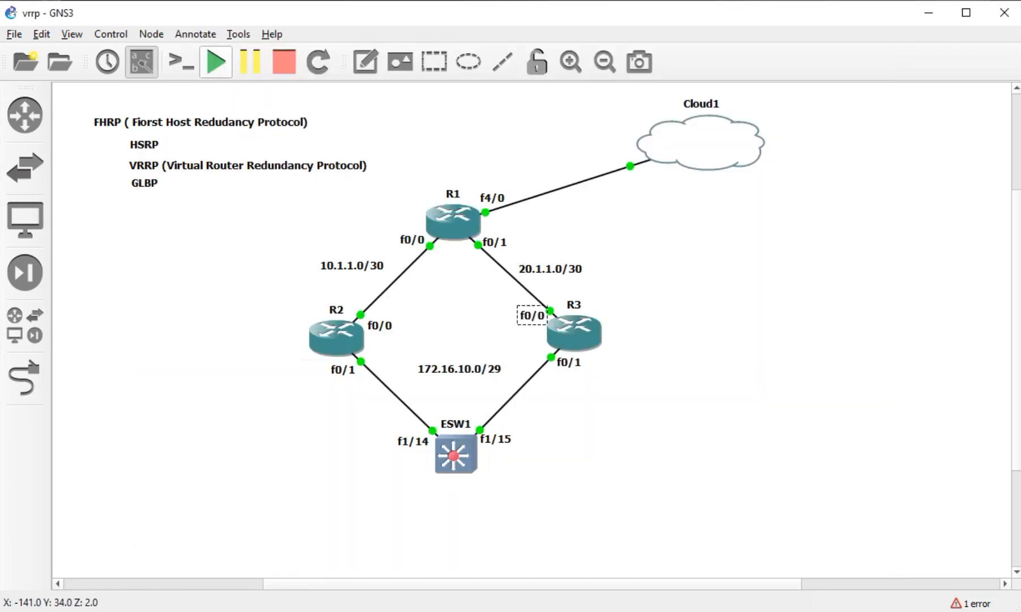
- Give FastEthernet0/0 the address 20.1.1.2 255.255.255.252
key(alt+Tab)
text(0/0)
key(Return)
text(ip add)
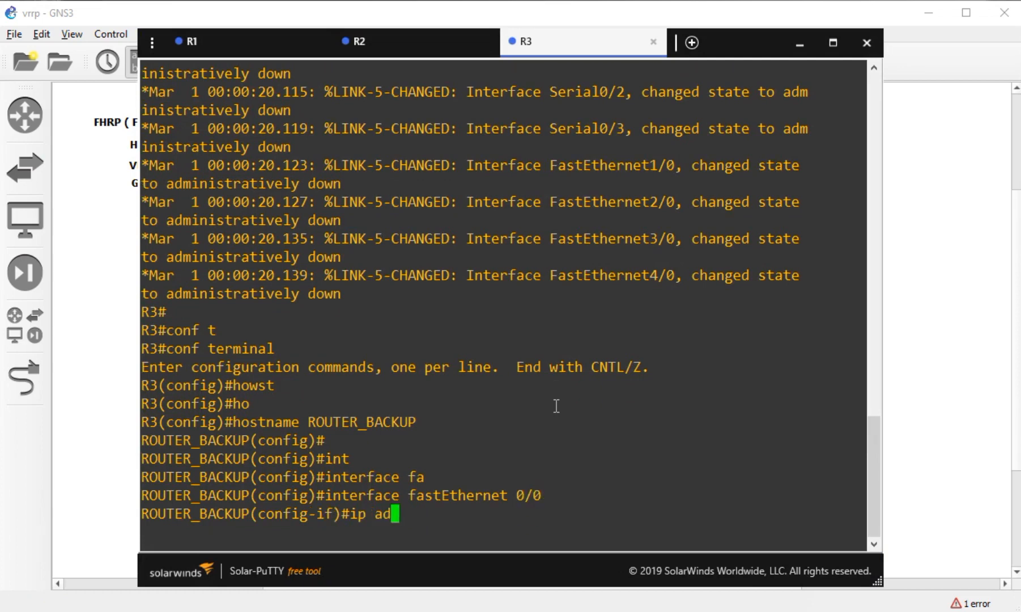
key(Tab)
text(20.1.1.1)
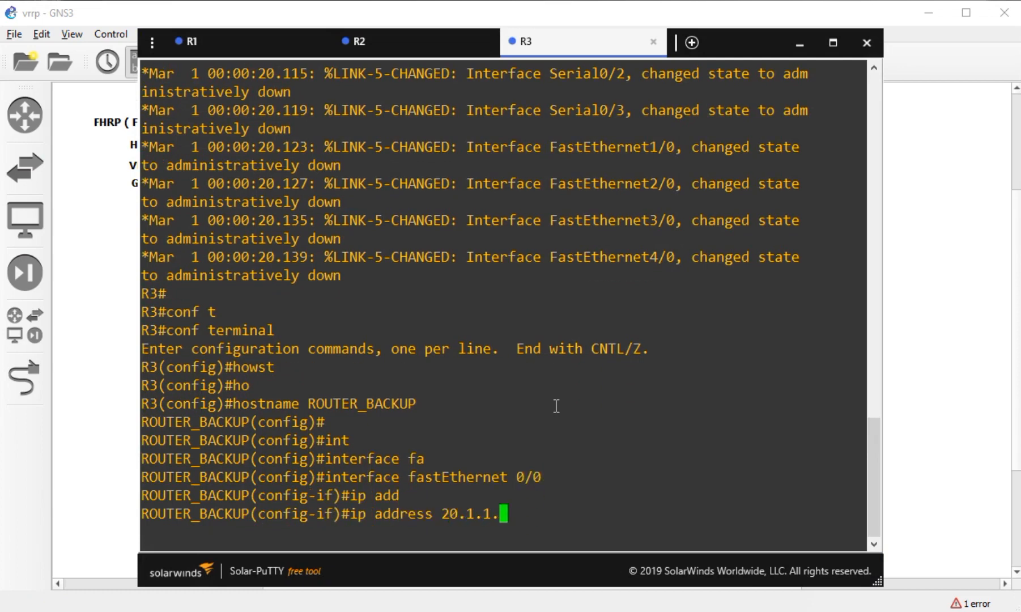
key(BackSpace)
text(2 255.255.255.252)
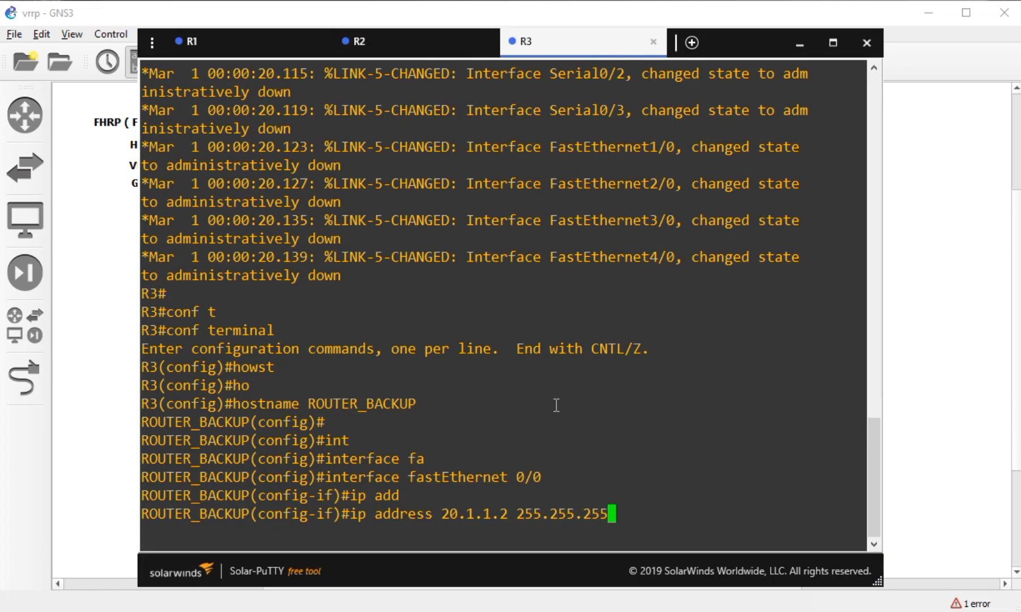
key(Return)
- Bring FastEthernet0/0 up and return to global configuration mode
text(no shu)
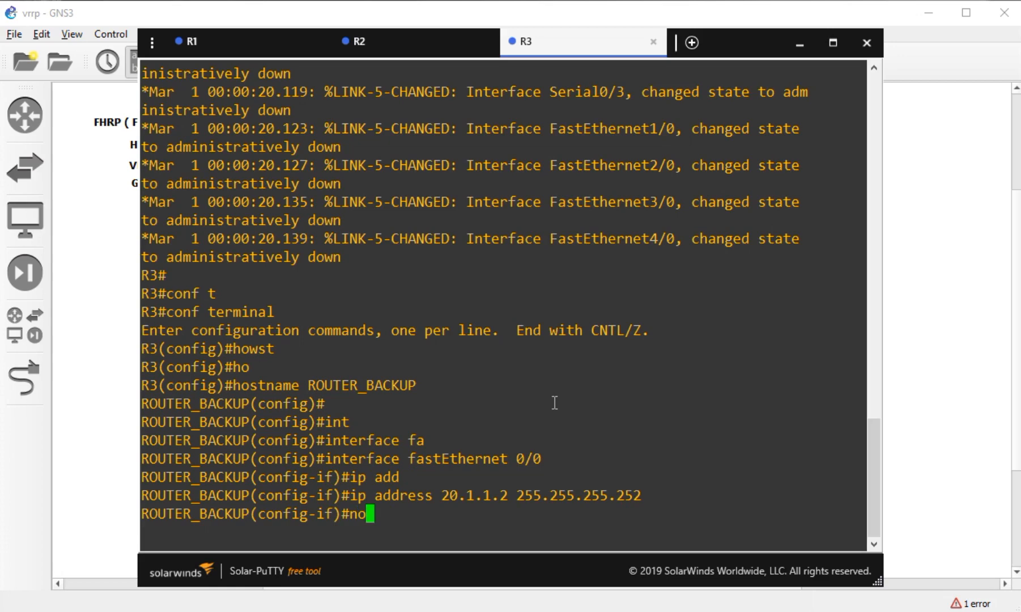
key(Tab)
key(Return)
text(ex)
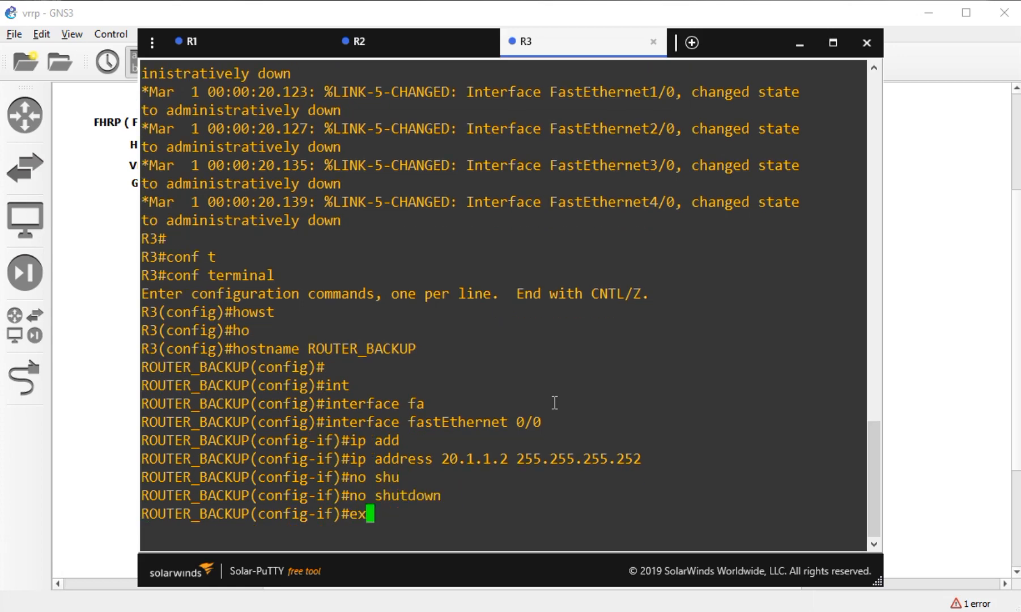
key(Return)
- Enter FastEthernet0/1 configuration, confirming its 172.16.10.0/29 LAN port, and begin the ip address command
text(int)
key(Tab)
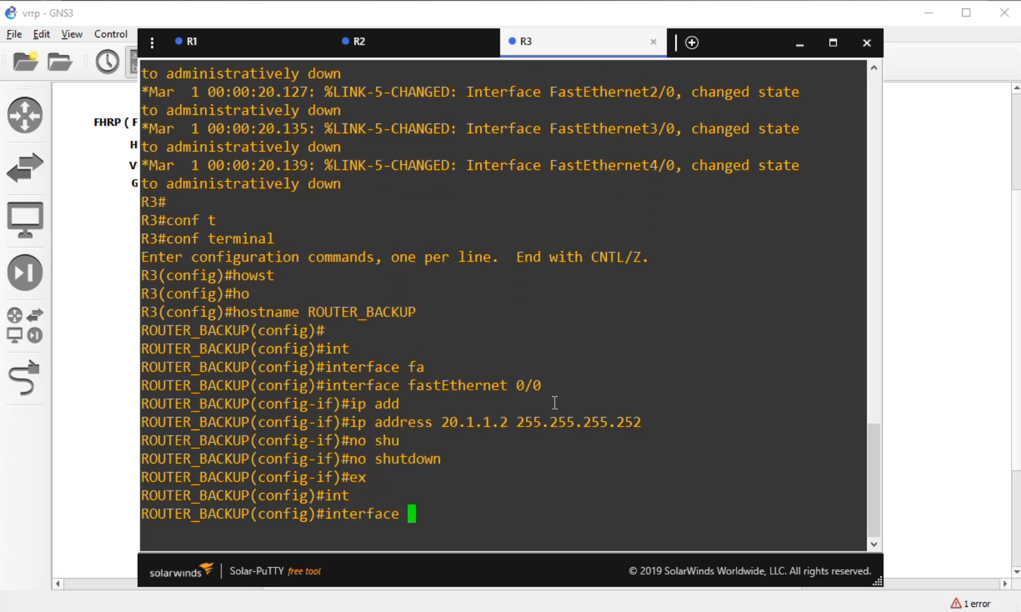
text(fa)
key(Tab)
click(969, 296)
click(577, 366)
drag(310, 371, 593, 382)
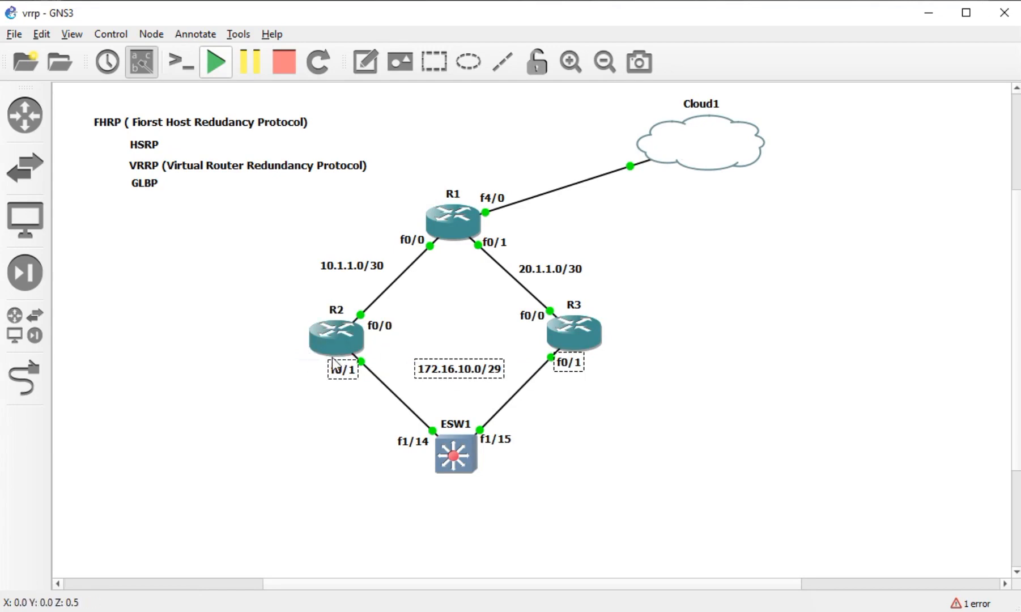
key(alt+Tab)
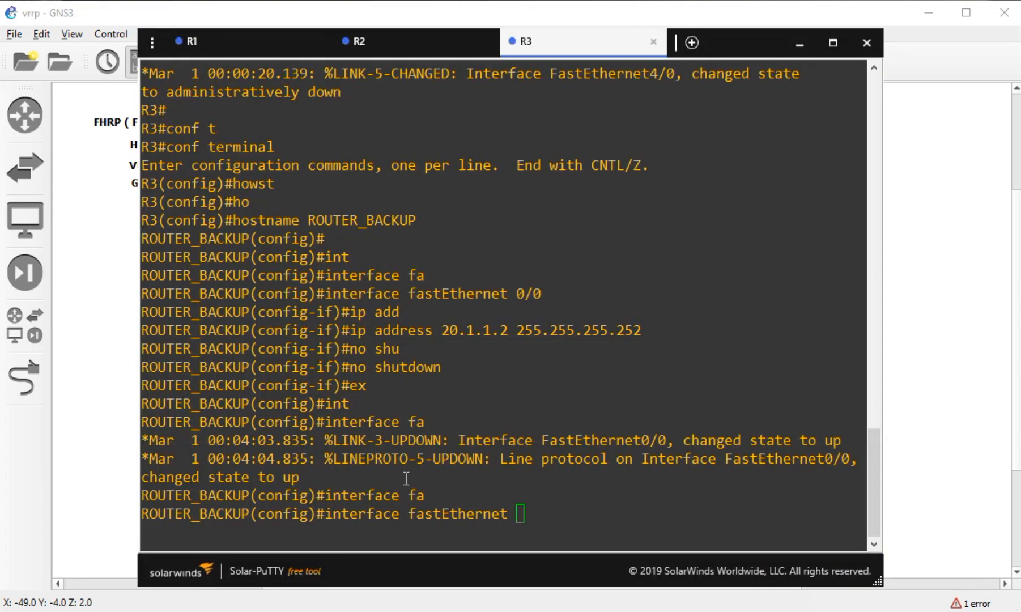
text(0/1)
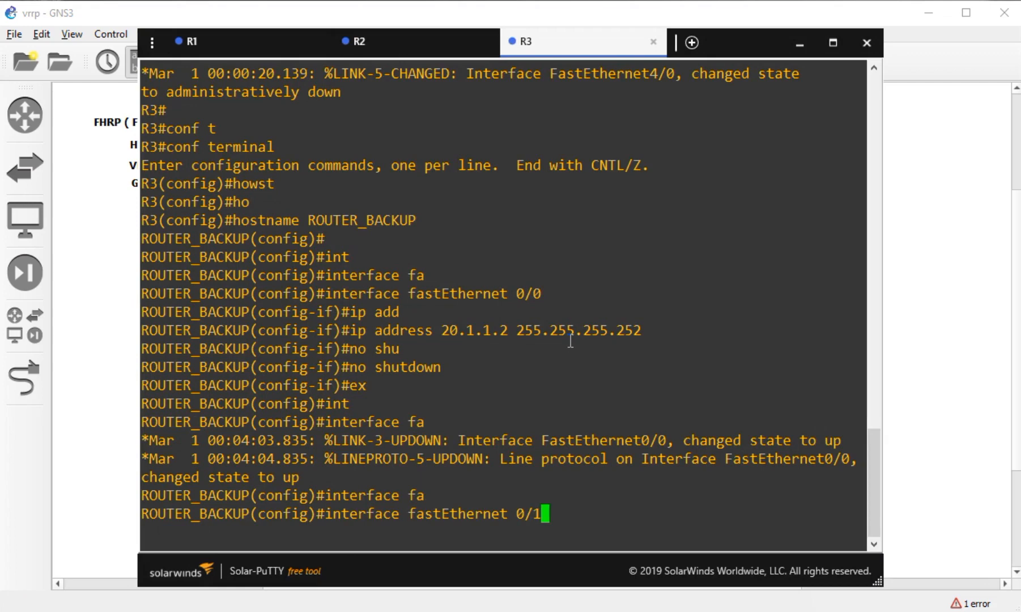
key(Return)
text(po)
key(BackSpace)
key(BackSpace)
text(ip add)
key(Tab)
key(Tab)
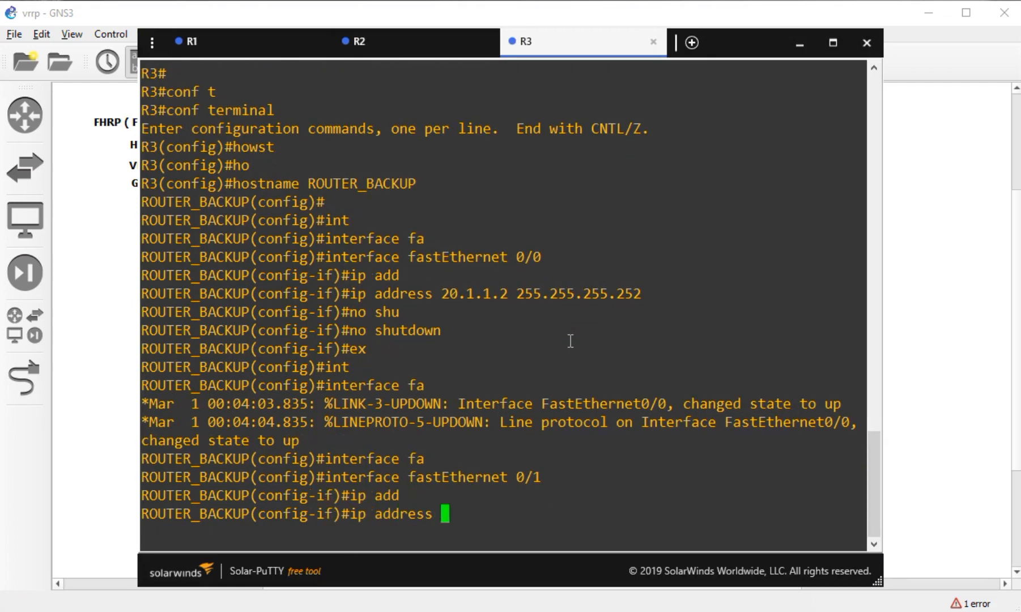
- Assign 172.16.10.2 255.255.255.248 to R3's fa0/1 and bring the interface up
click(95, 397)
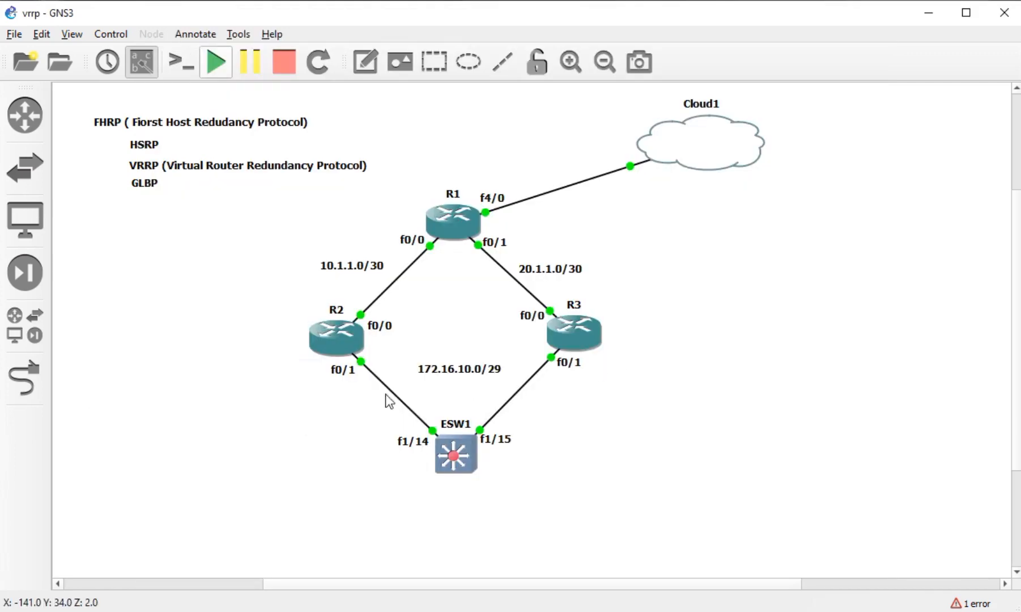
click(447, 367)
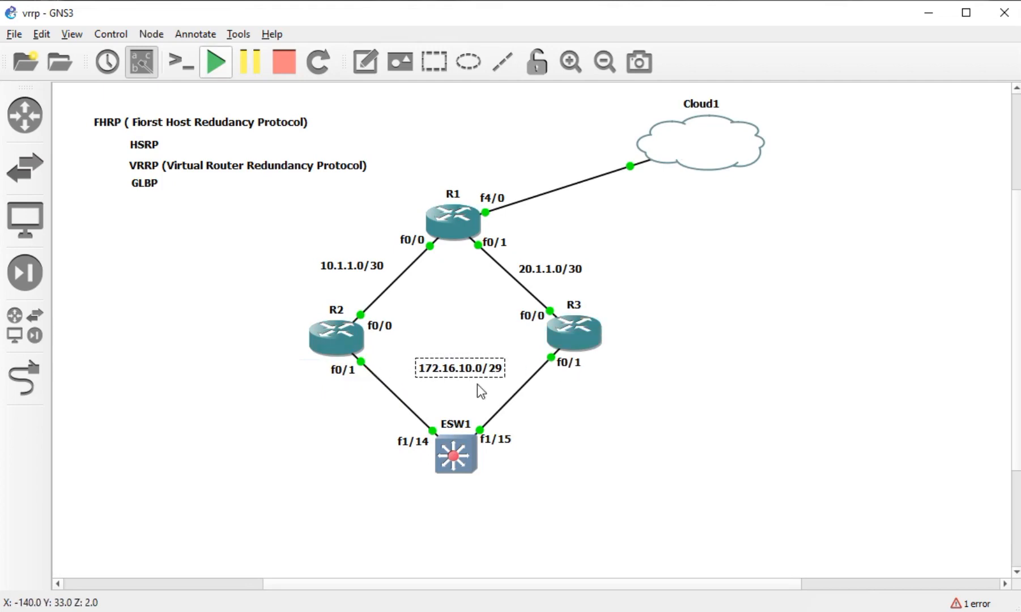
click(300, 611)
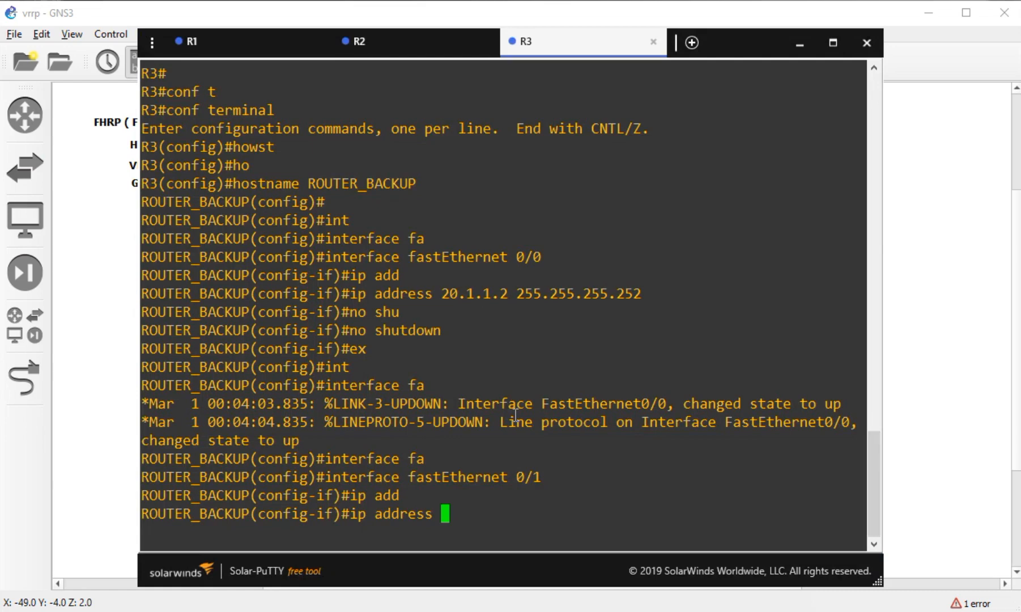
text(172.16)
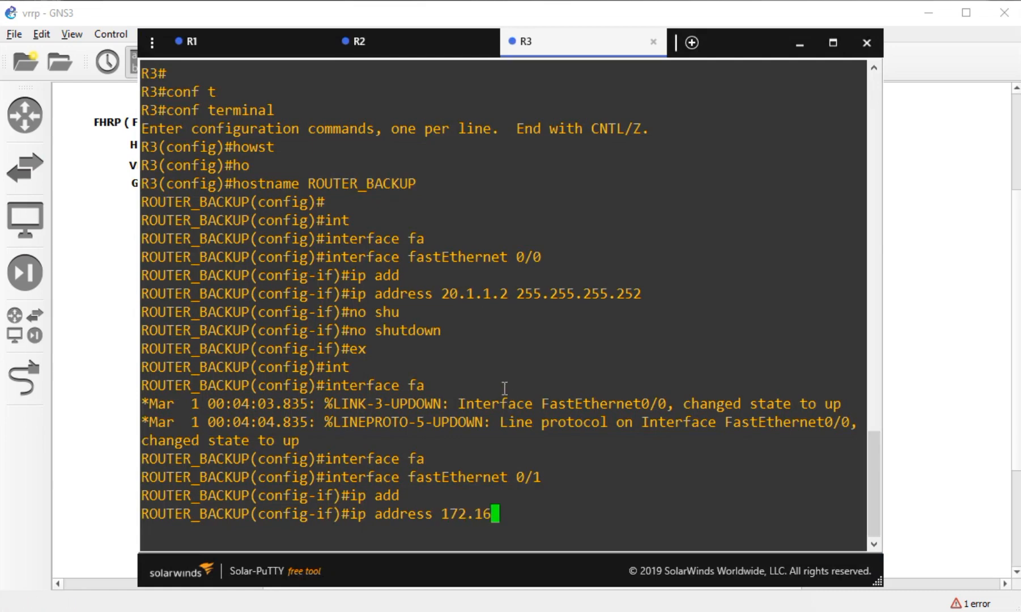
text(.10.2 255.255.255.2478)
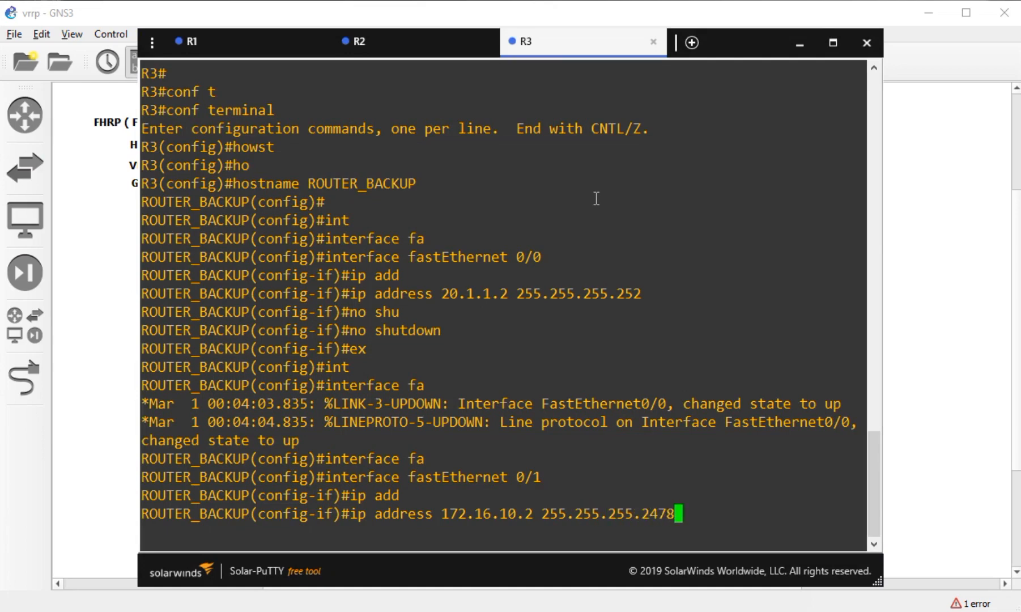
key(BackSpace)
key(BackSpace)
text(8)
key(Return)
text(no shutdown)
key(Tab)
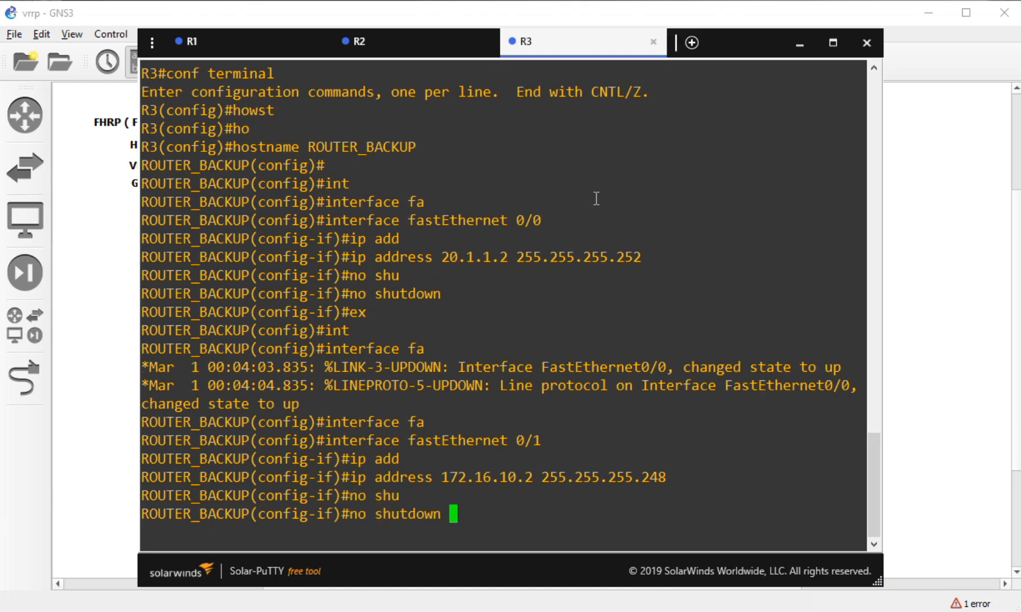
key(Return)
text(ex)
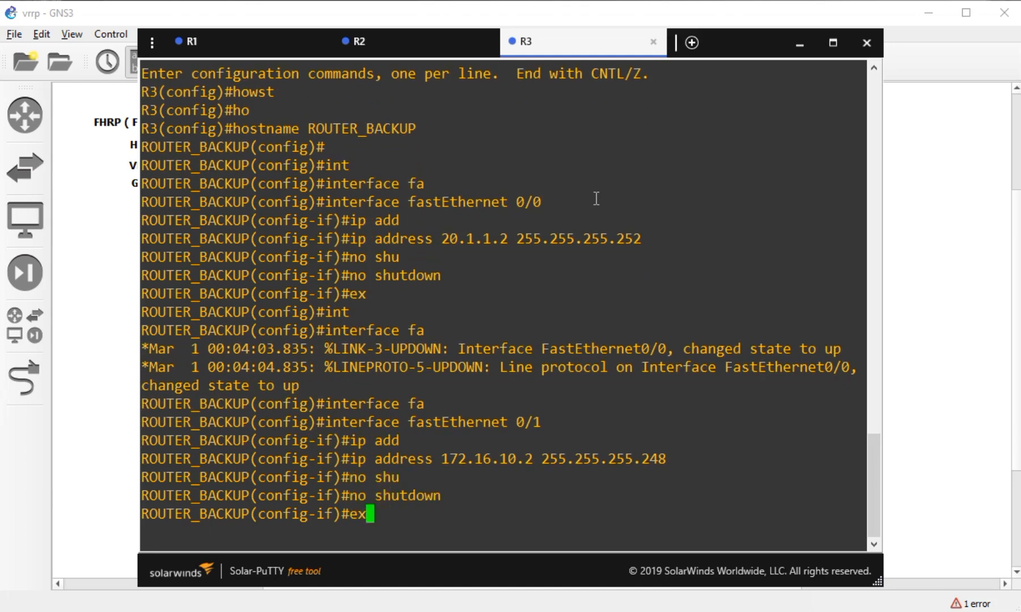
key(Return)
- Check R3's interface summary and ping 20.1.1.1 twice with success
text(do sho)
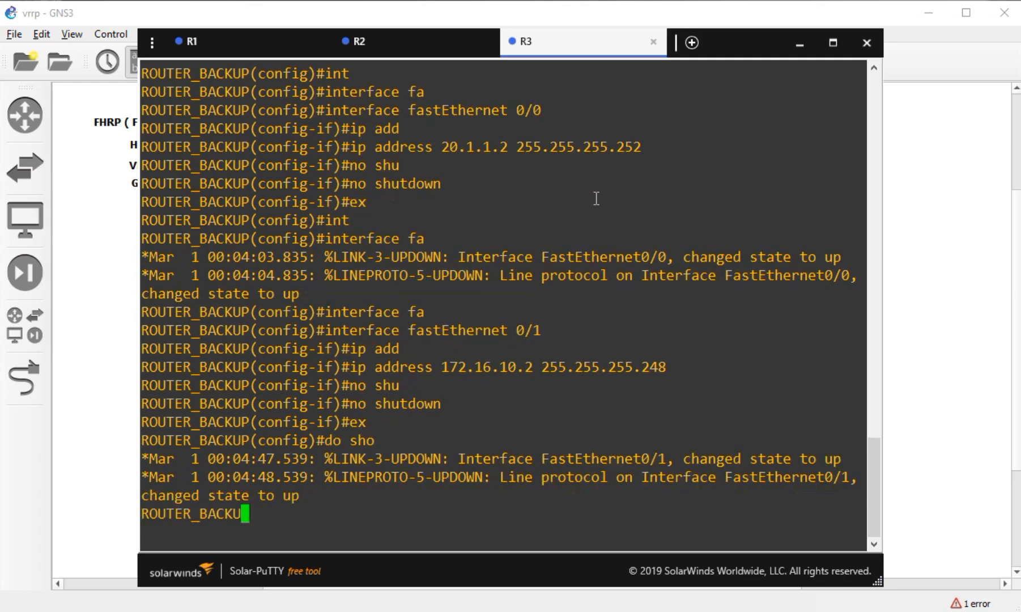
text( ip int br)
key(Return)
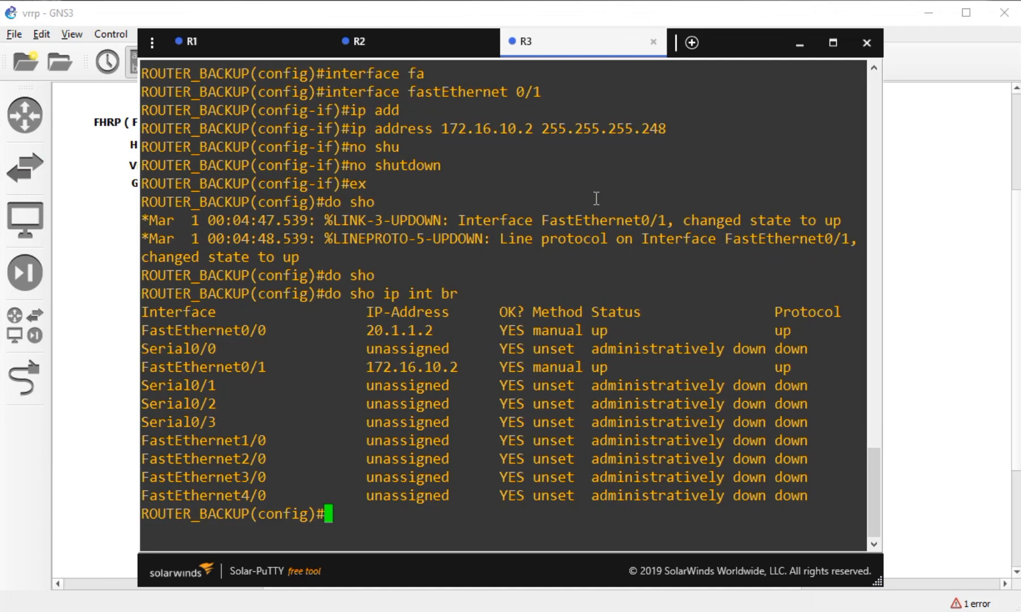
text(do ping )
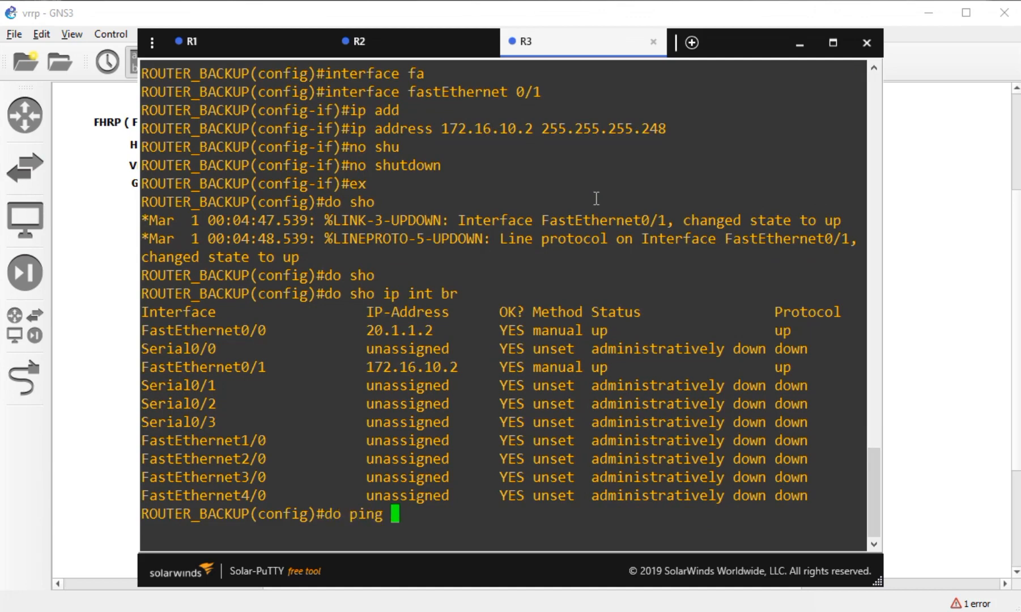
text(20.1.1.1)
key(Return)
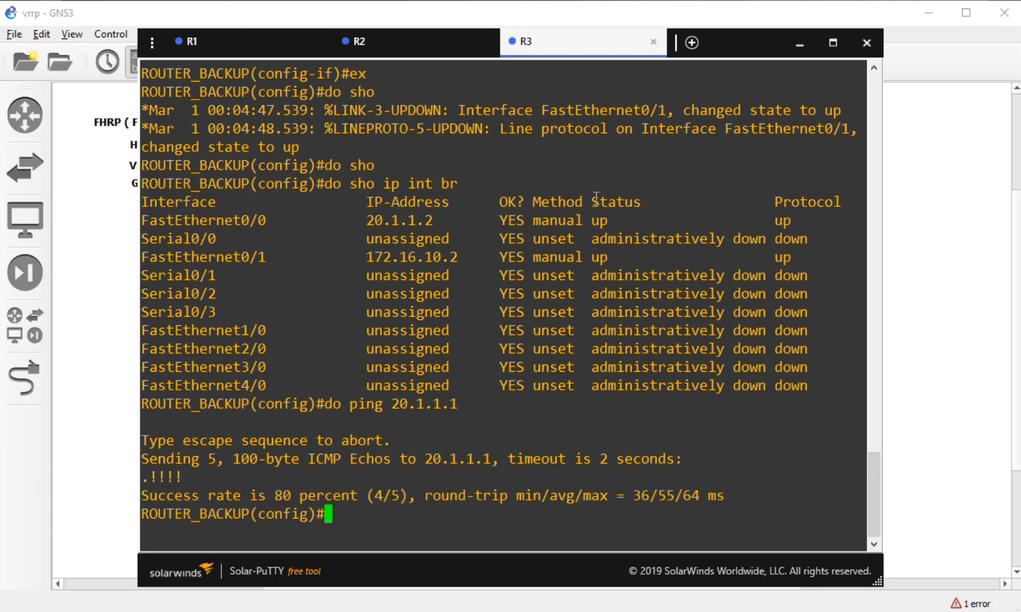
key(Up)
key(Return)
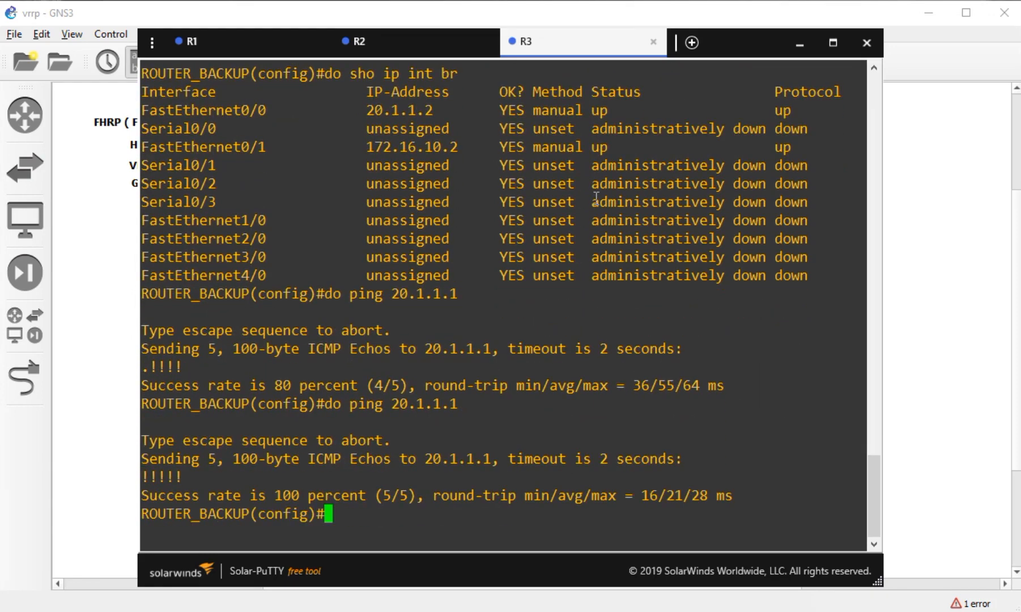
click(947, 336)
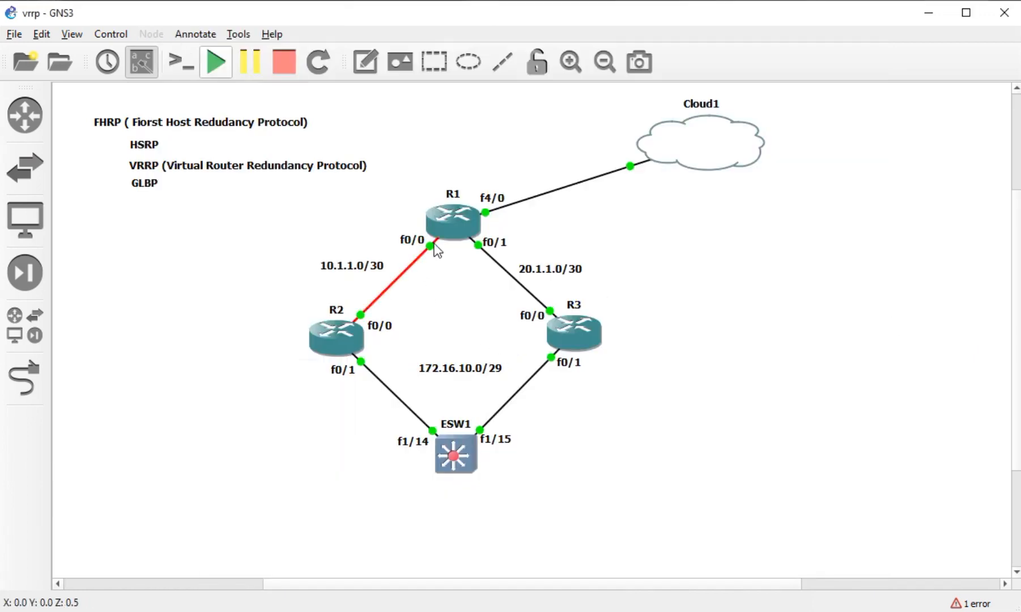
- Select R2, R3 and ESW1 on the topology, then switch to R1's console
drag(284, 327, 258, 352)
click(463, 229)
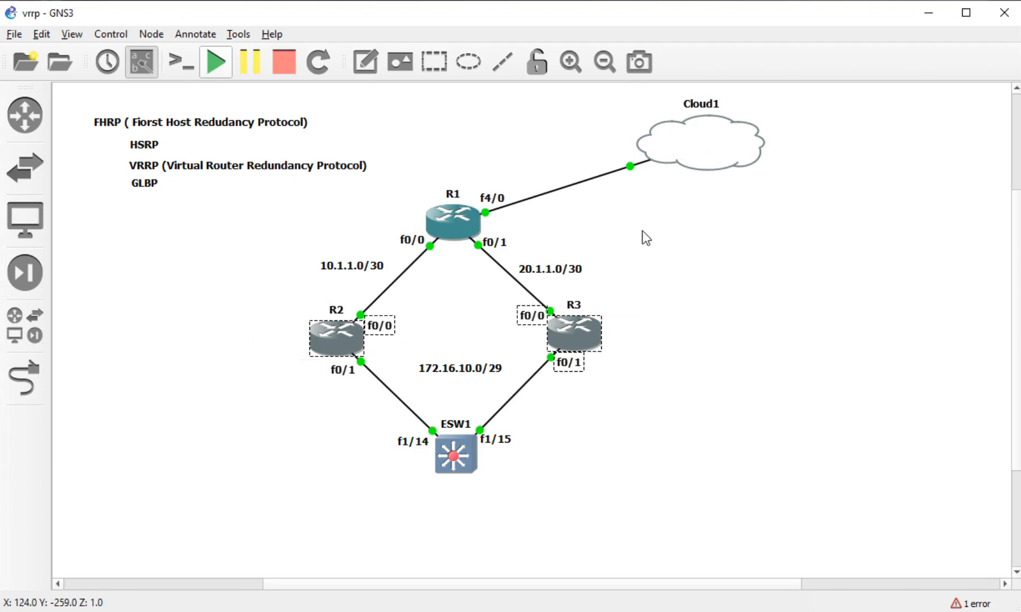
drag(666, 315, 255, 476)
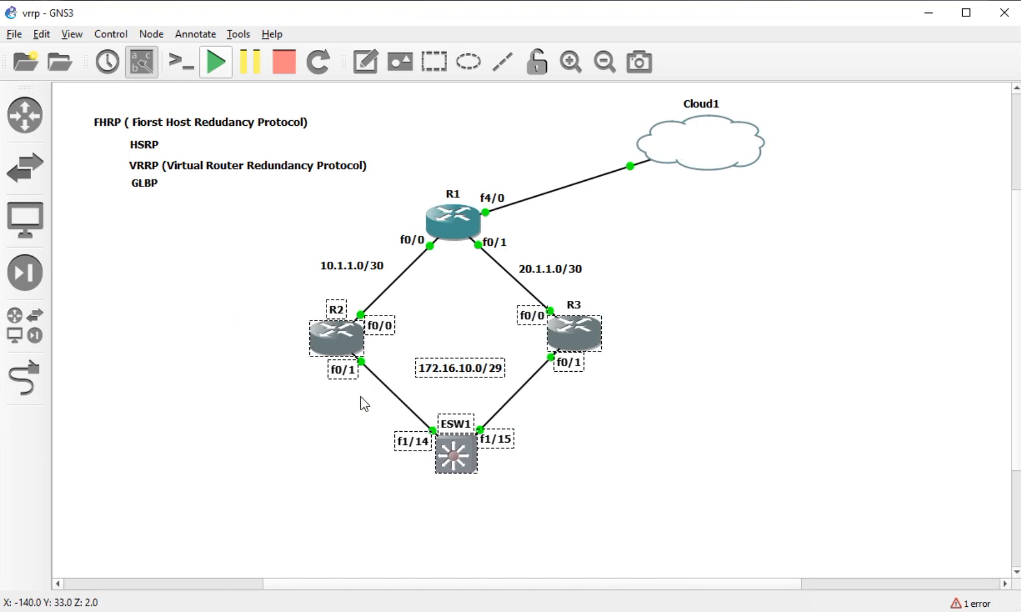
key(alt+Tab)
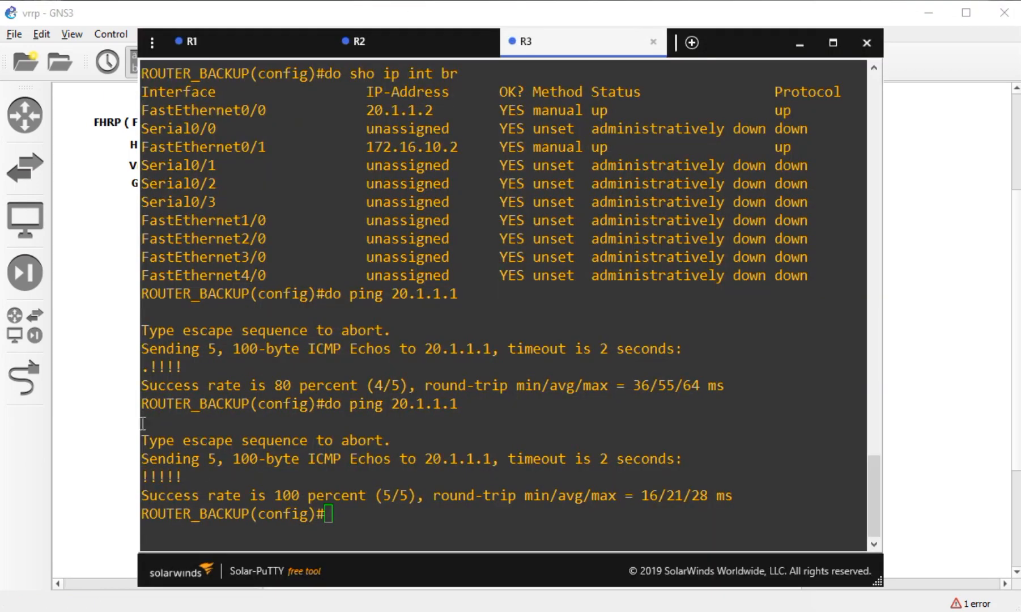
click(308, 42)
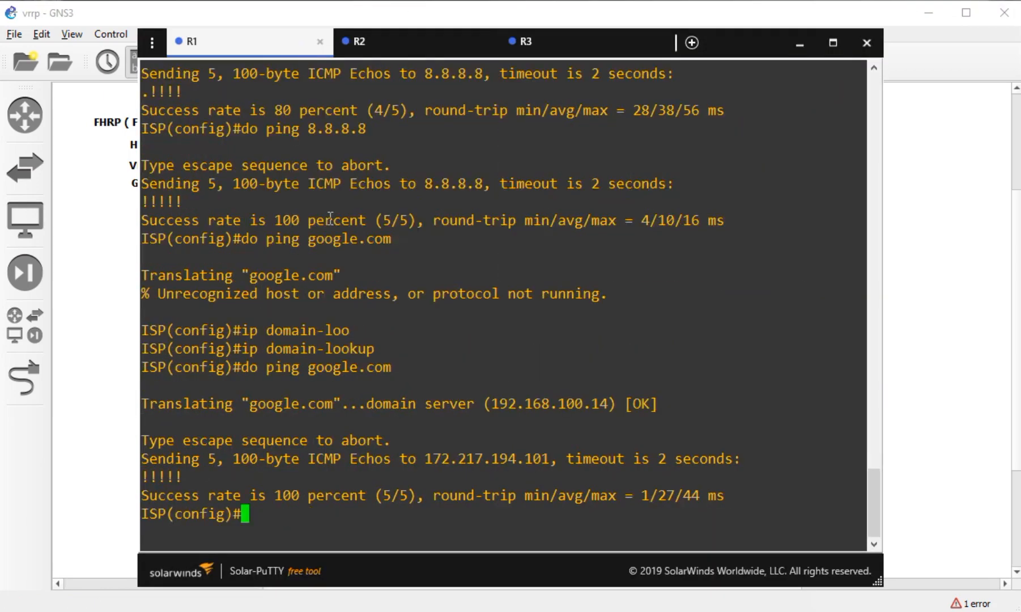
- Enter configuration of R1's cloud-facing interface FastEthernet 4/0
text(int)
key(Tab)
text(fa)
key(Tab)
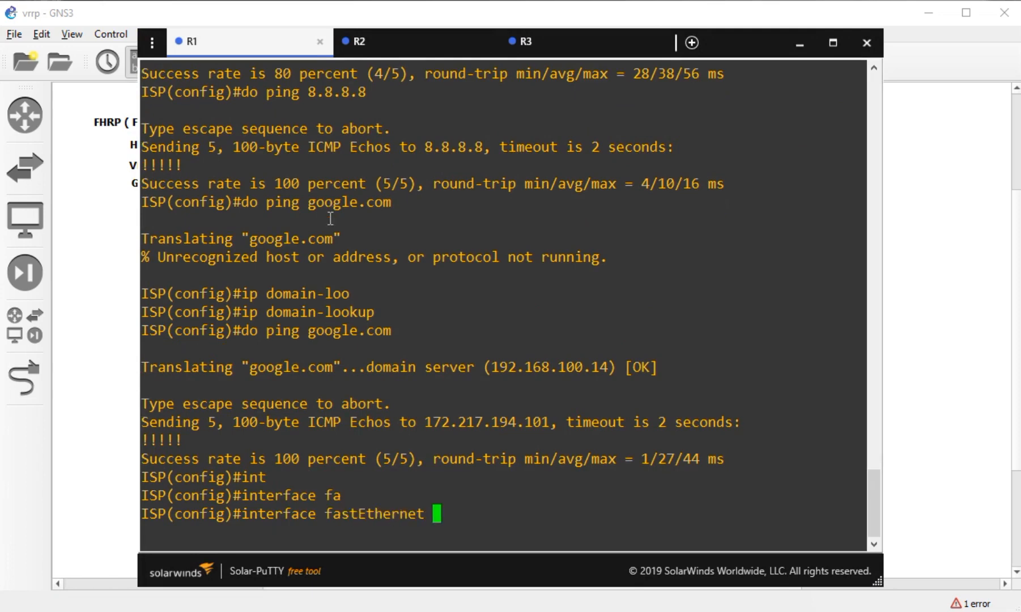
click(93, 341)
key(alt+Tab)
text(4/0)
key(Return)
- Mark FastEthernet 4/0 as the ip nat outside interface
text(ip )
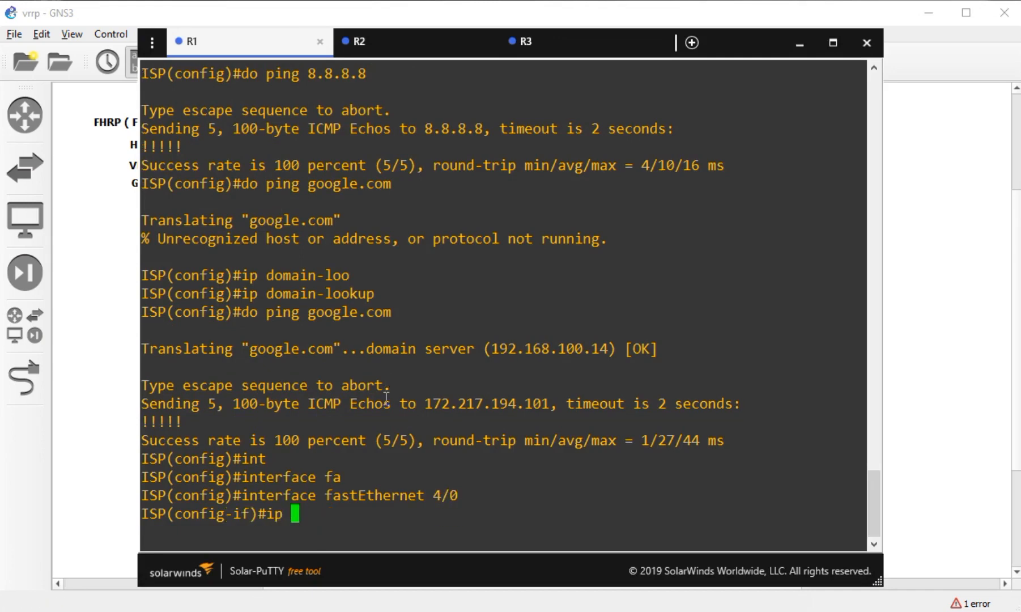
text(nat)
key(Tab)
text(our)
key(Tab)
key(BackSpace)
key(BackSpace)
key(BackSpace)
text(out)
key(Tab)
key(Return)
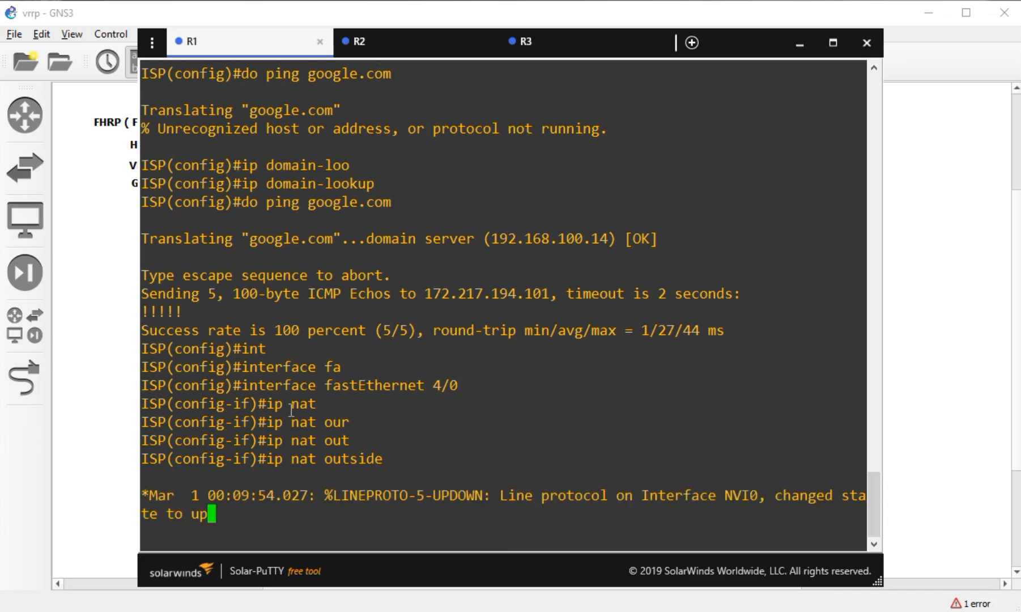
click(124, 406)
click(419, 239)
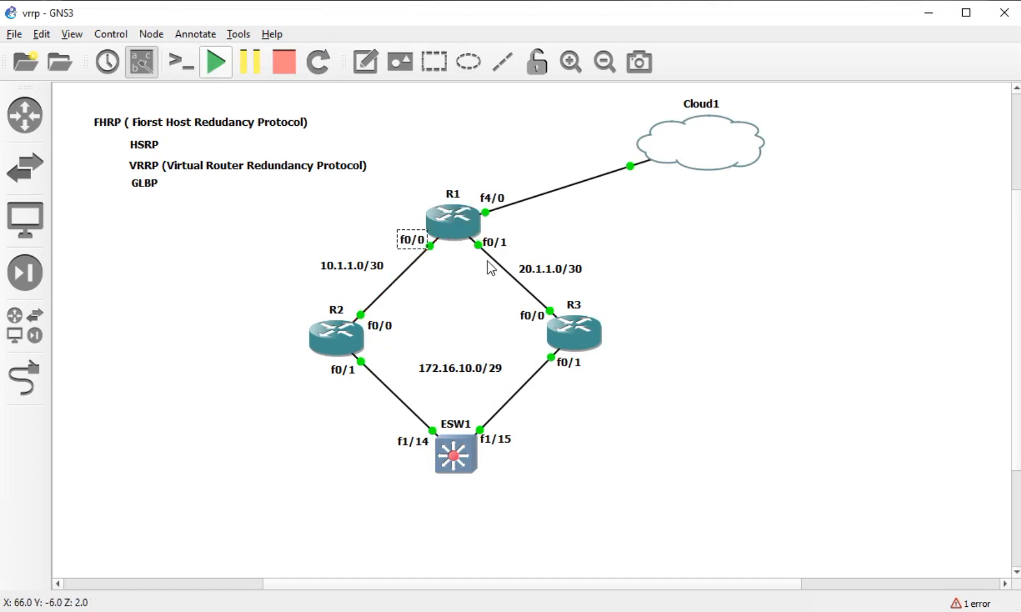
- Highlight R1's f0/1 port and select routers R2 and R3 on the topology
click(492, 242)
drag(724, 246, 268, 351)
mouse_move(446, 205)
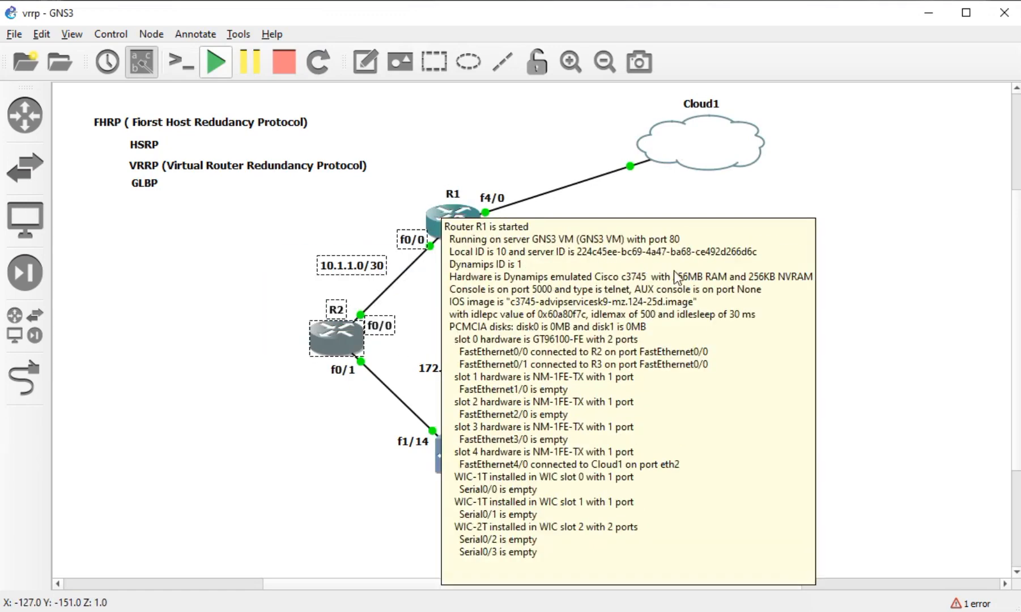
click(737, 347)
drag(703, 309, 275, 377)
click(233, 460)
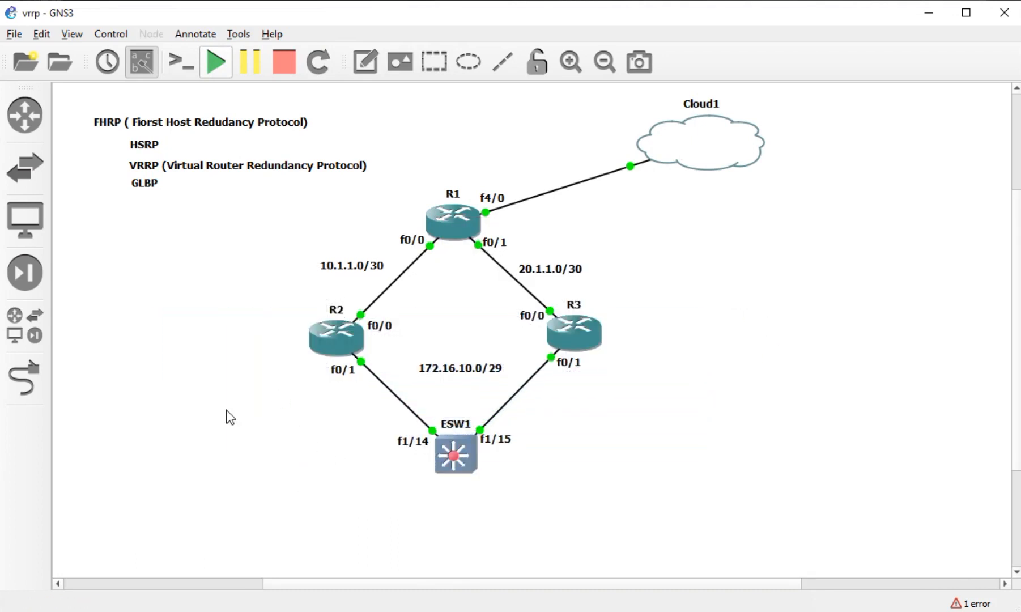
drag(248, 311, 664, 343)
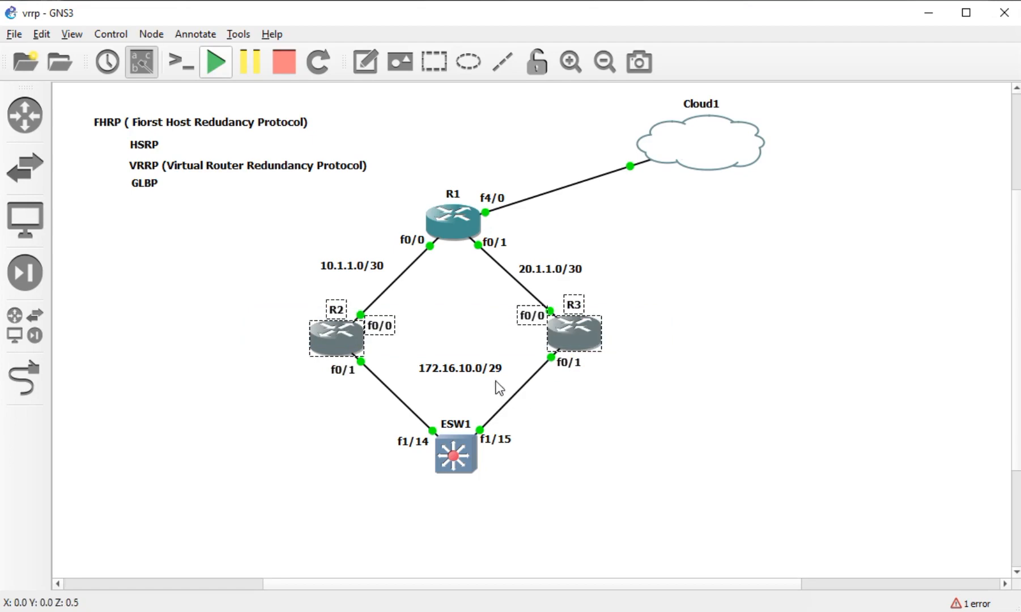
key(alt+Tab)
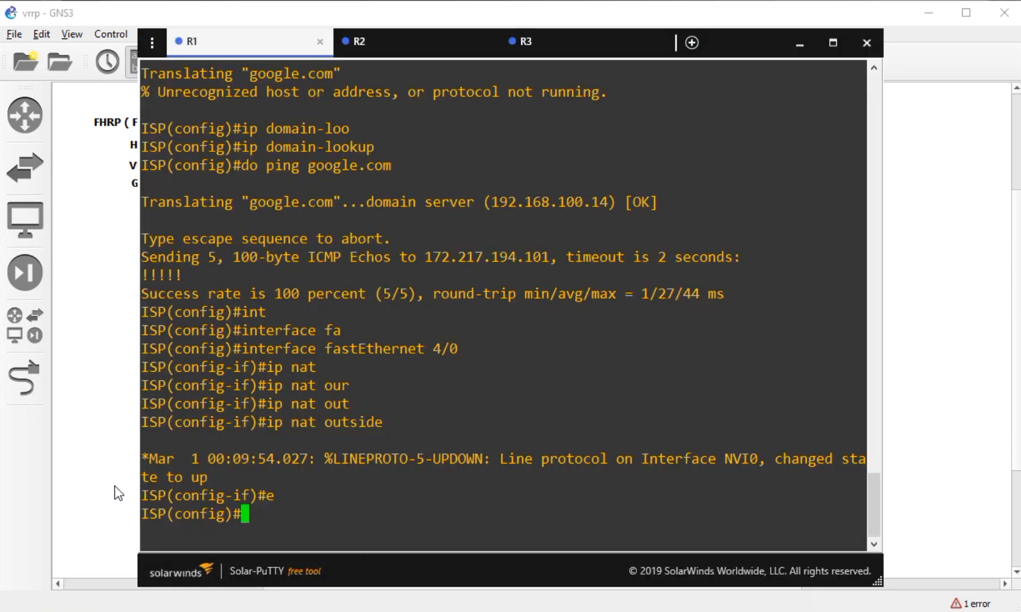
- Mark R1's FastEthernet 0/0 as ip nat inside and exit the interface
text(int)
key(Tab)
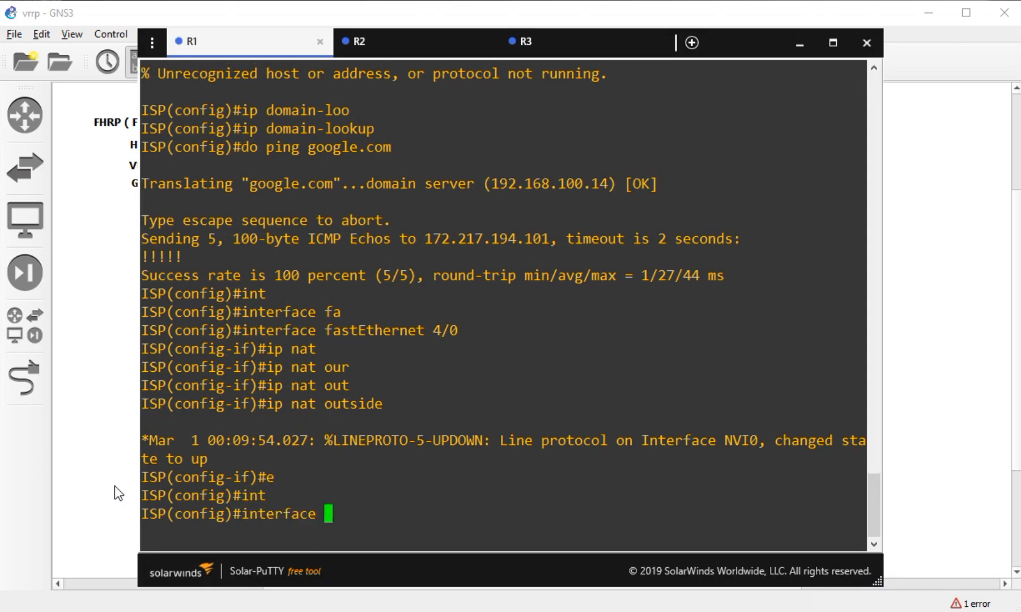
text(fa)
key(Tab)
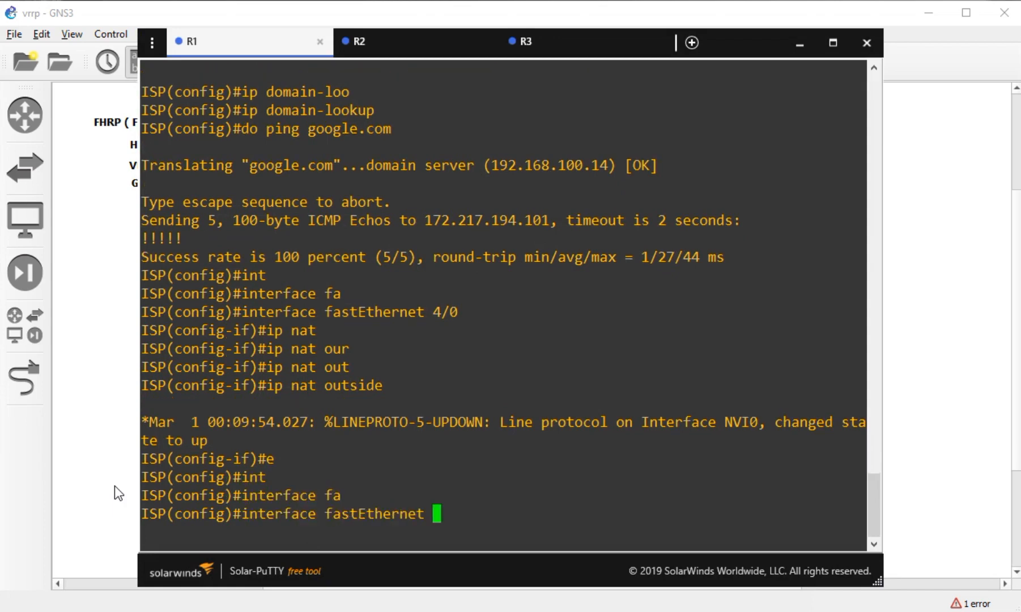
text(0/0)
key(Return)
text(ip)
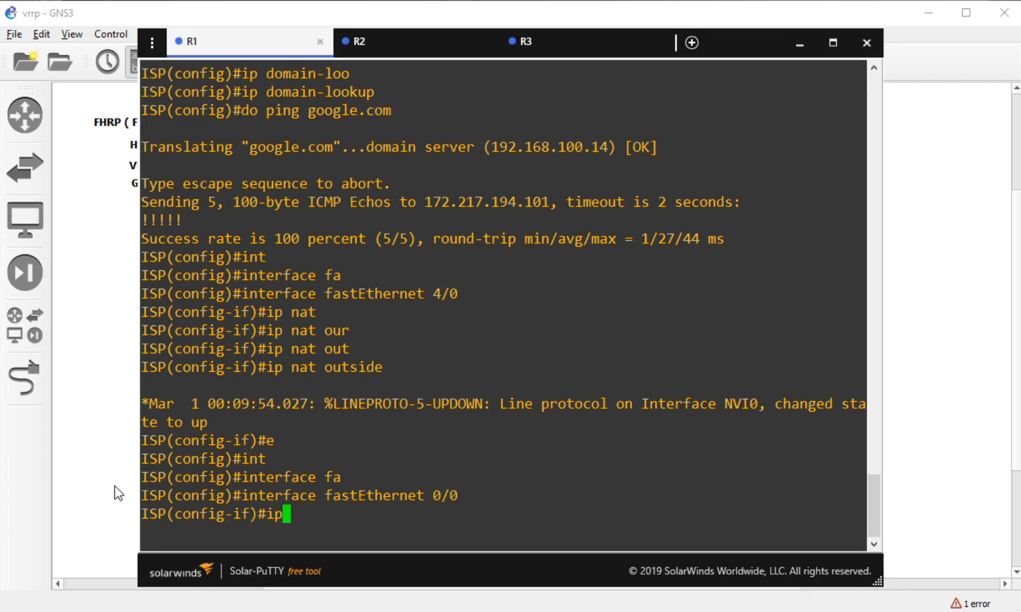
text( nat ins)
key(Tab)
key(Return)
text(ex)
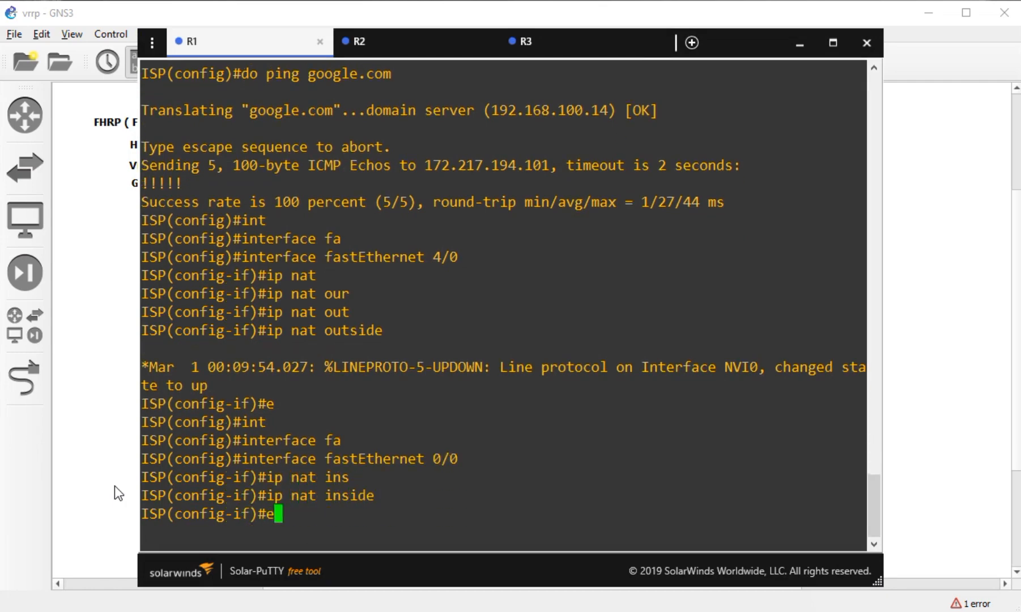
key(Return)
- Mark FastEthernet 0/1 as ip nat inside, exit, and begin an ip access-list command
text(int)
key(Tab)
text(fa)
key(Tab)
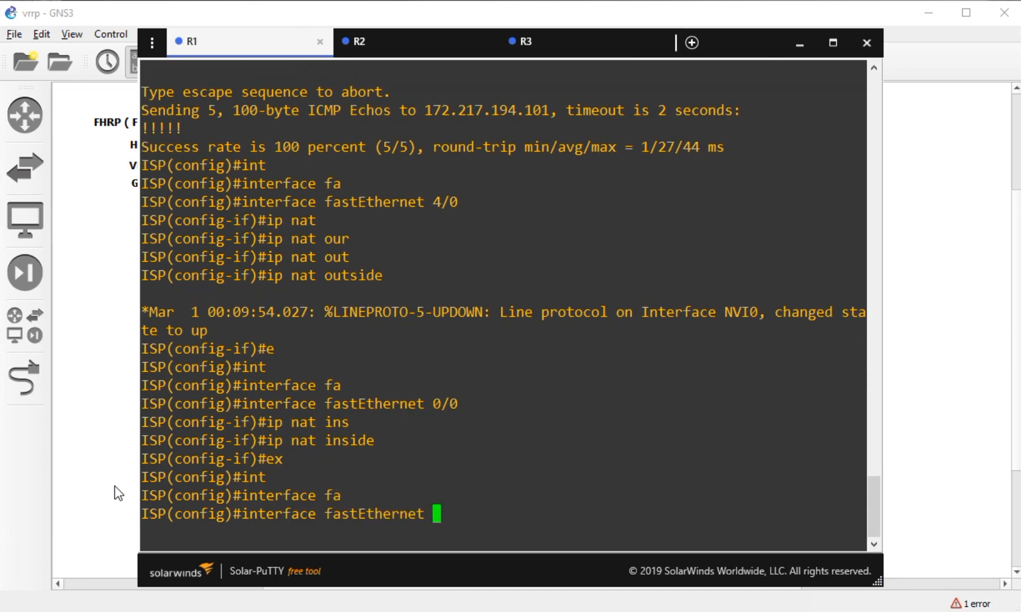
click(65, 426)
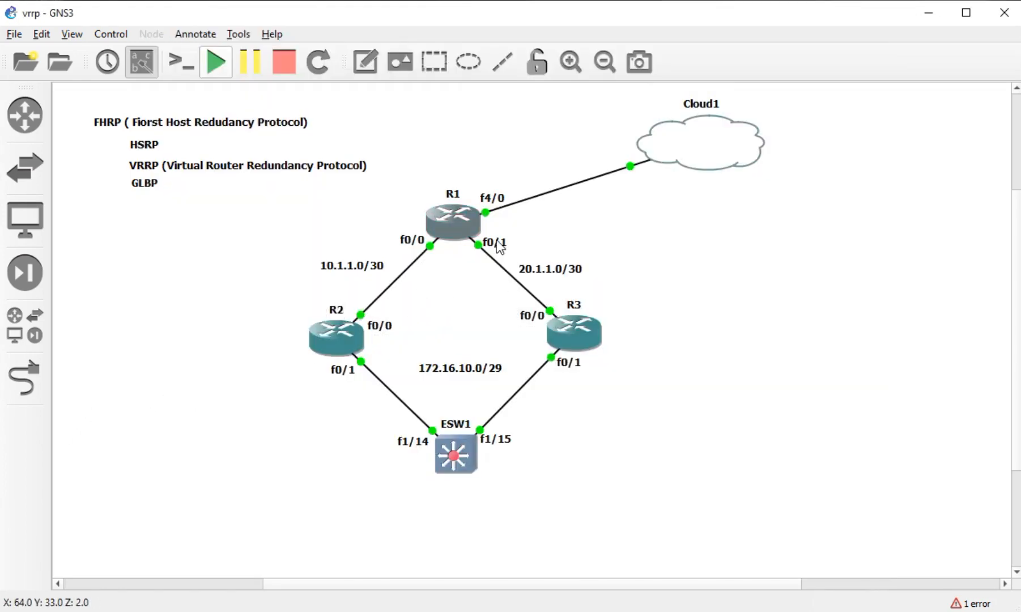
key(alt+Tab)
text(0)
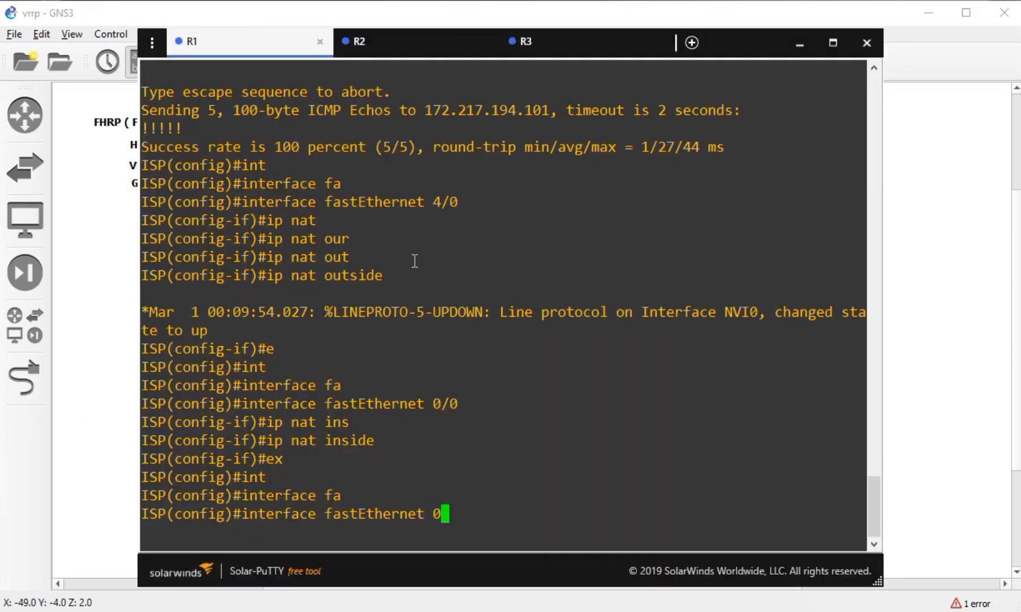
text(/1)
key(Return)
text(ip )
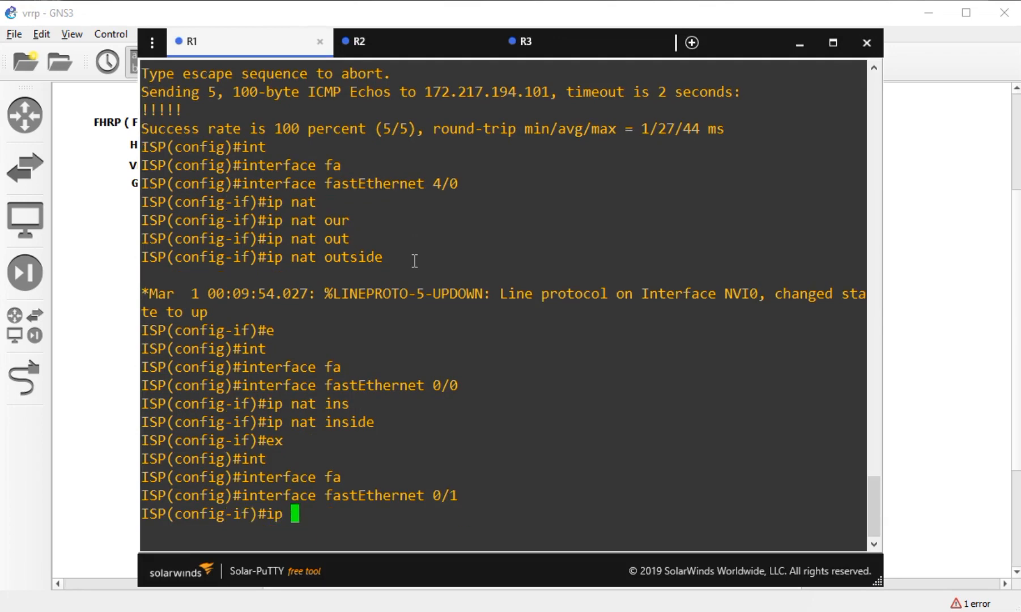
text(nat ins)
key(Tab)
key(Return)
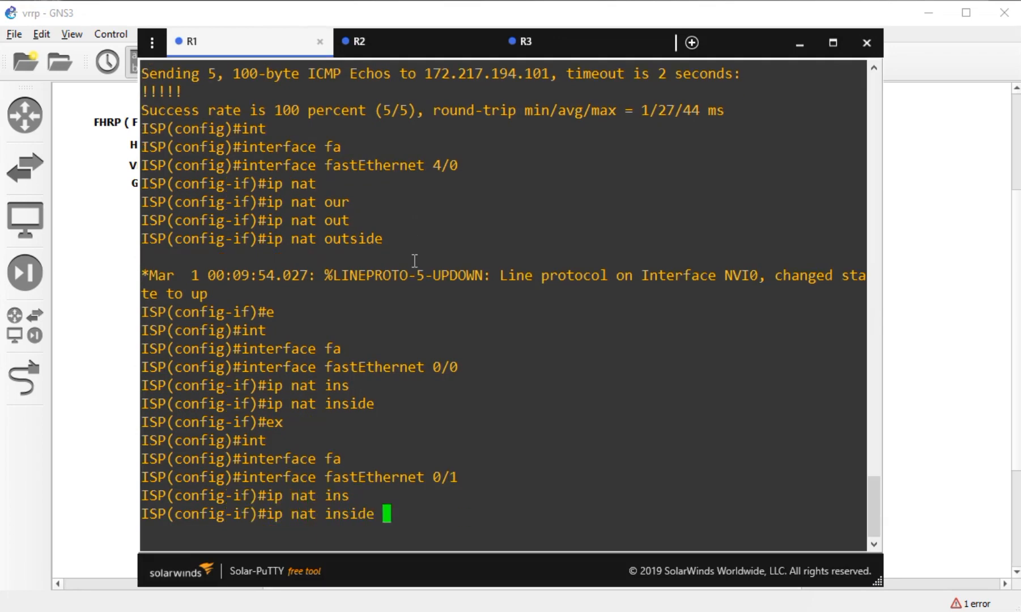
text(ex)
key(Return)
text(ip acc)
key(Tab)
- Create standard ACL ACL_LINK1 permitting 10.1.1.0 0.0.0.3
text(ess)
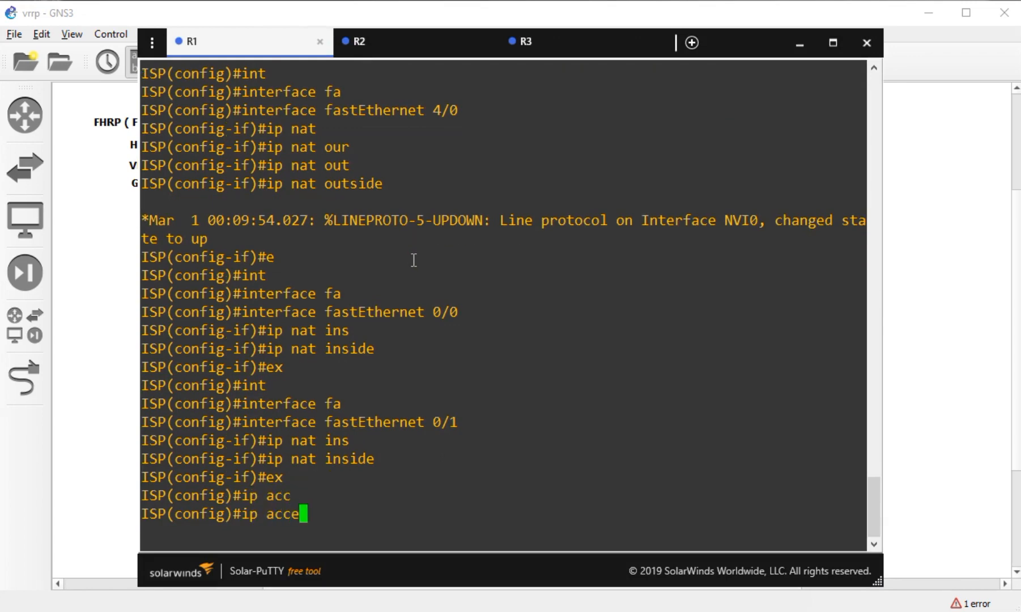
key(Tab)
text(st)
key(Tab)
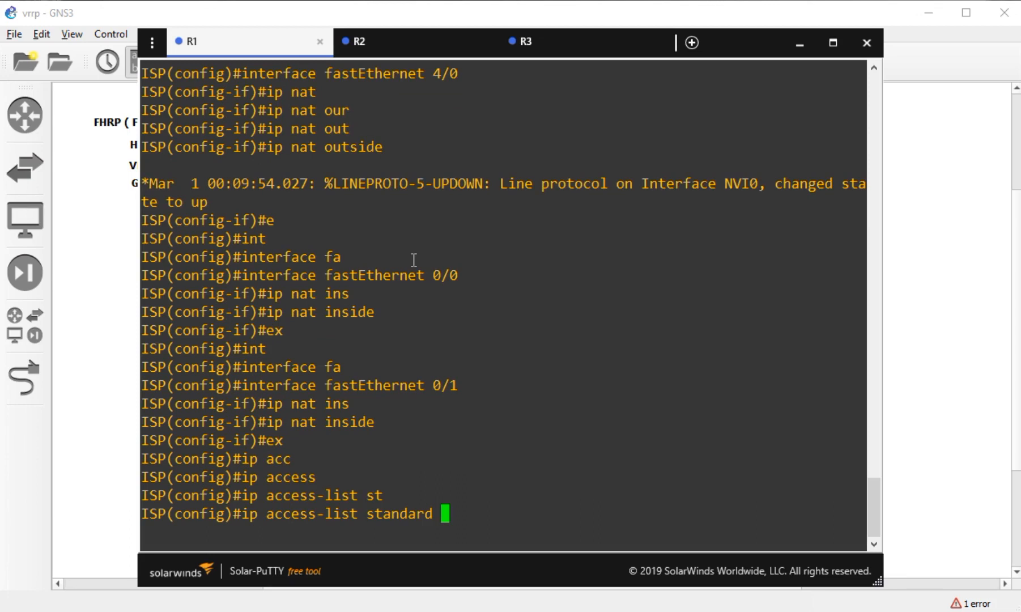
text(ACL)
text(_ROUTER)
key(BackSpace)
key(BackSpace)
key(BackSpace)
key(BackSpace)
key(BackSpace)
key(BackSpace)
text(LINK1)
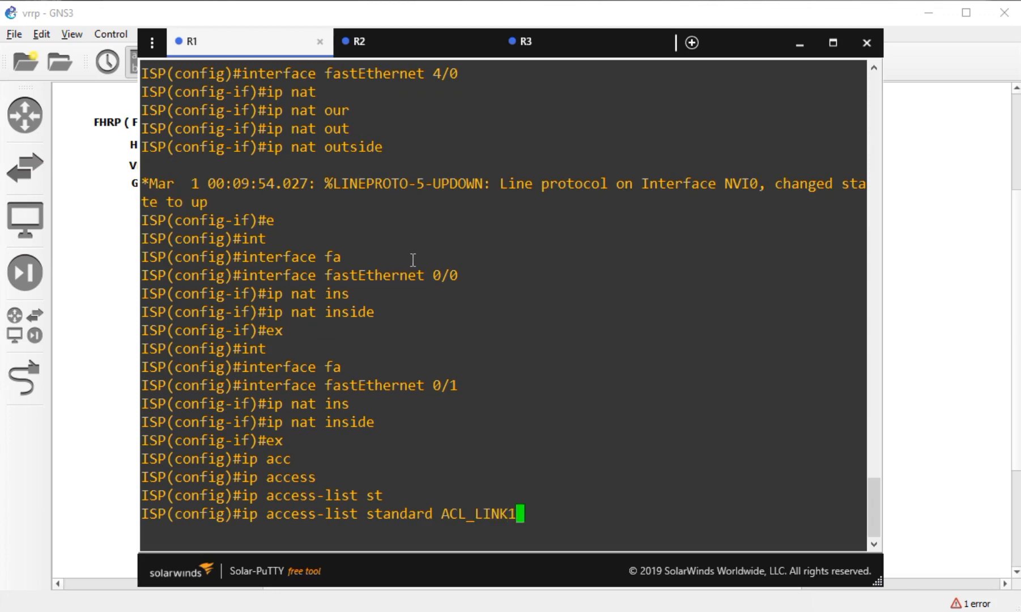
key(Return)
text(per)
key(Tab)
text(10.1.1.0 0.0.0.7)
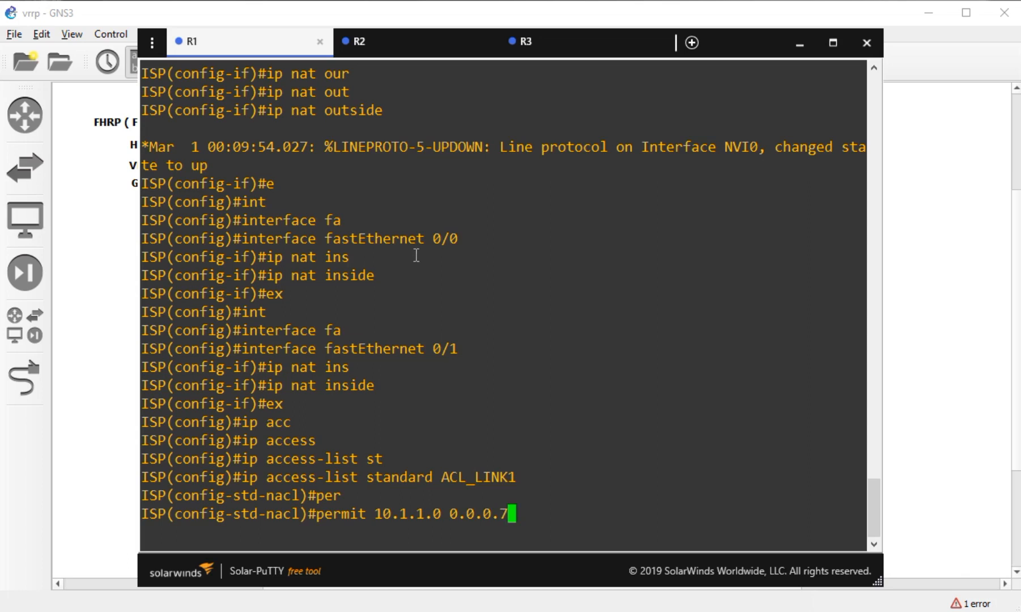
key(BackSpace)
text(3)
key(Return)
text(ex)
key(Return)
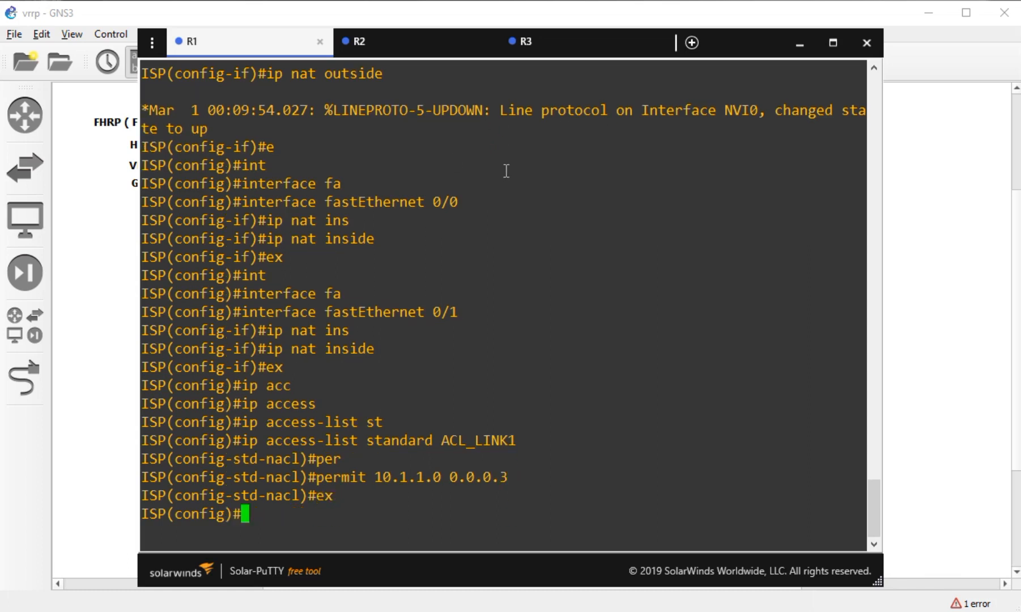
- Create standard ACL ACL_LINK2 permitting 20.1.1.0 0.0.0.3
text(ip access)
key(Tab)
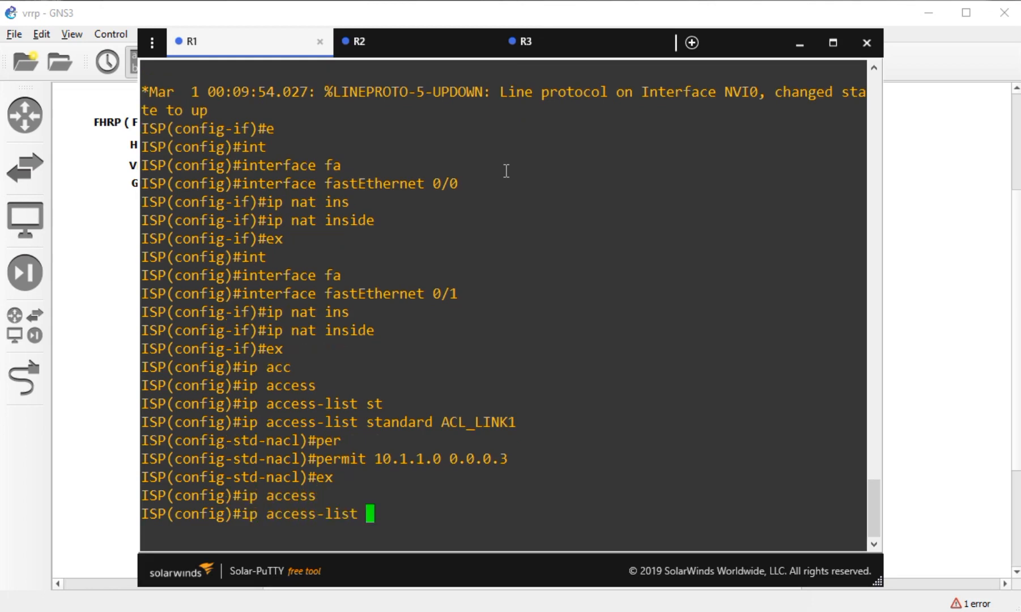
text(sta)
key(Tab)
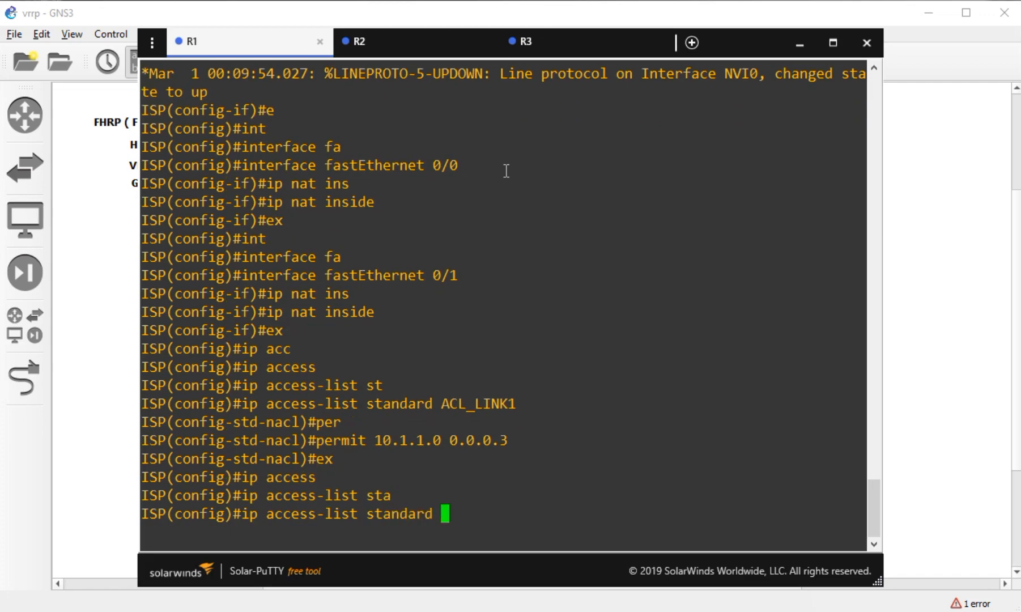
text(ACL_LINK2)
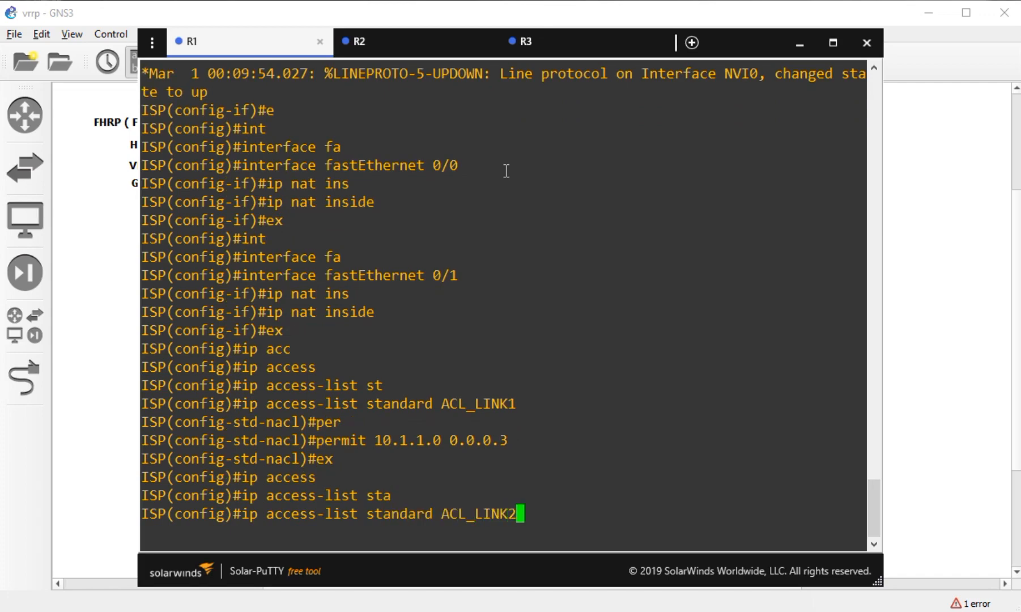
key(Return)
text(pr)
key(Tab)
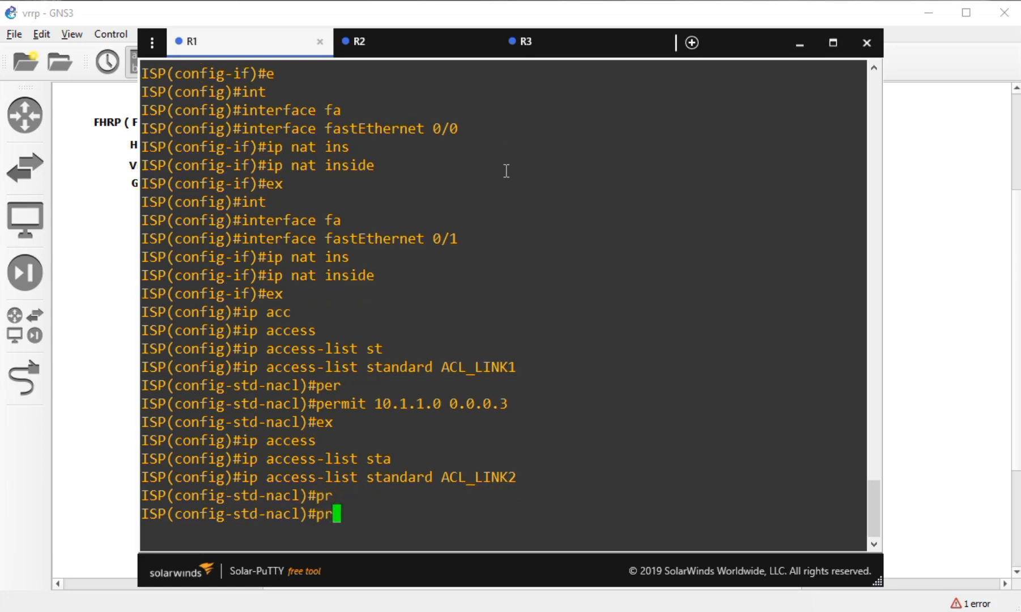
key(BackSpace)
text(er)
key(Tab)
text(20.1.1.0 0)
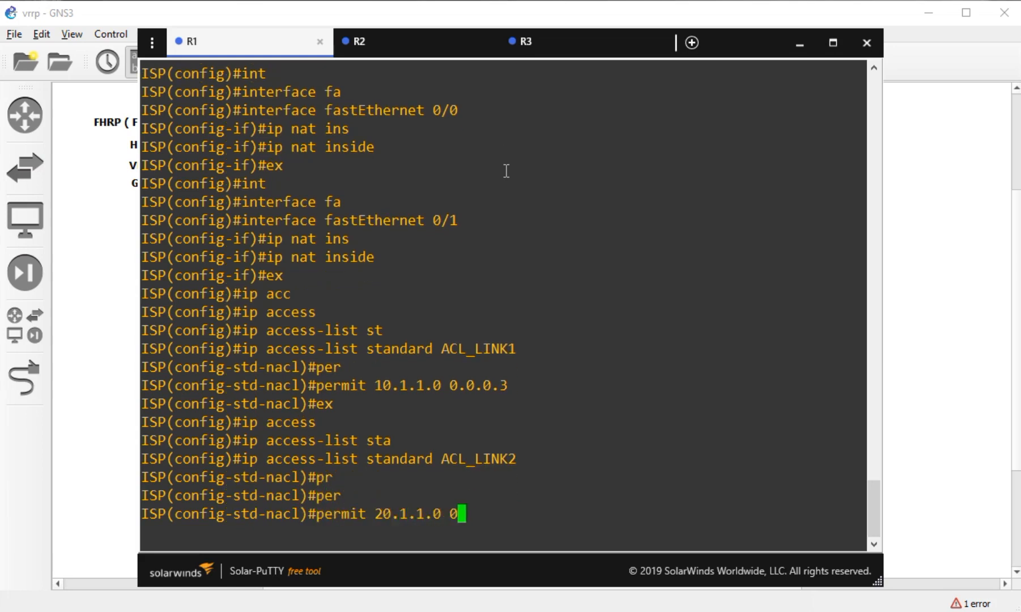
text(.0.0.3)
key(Return)
text(ex)
key(Return)
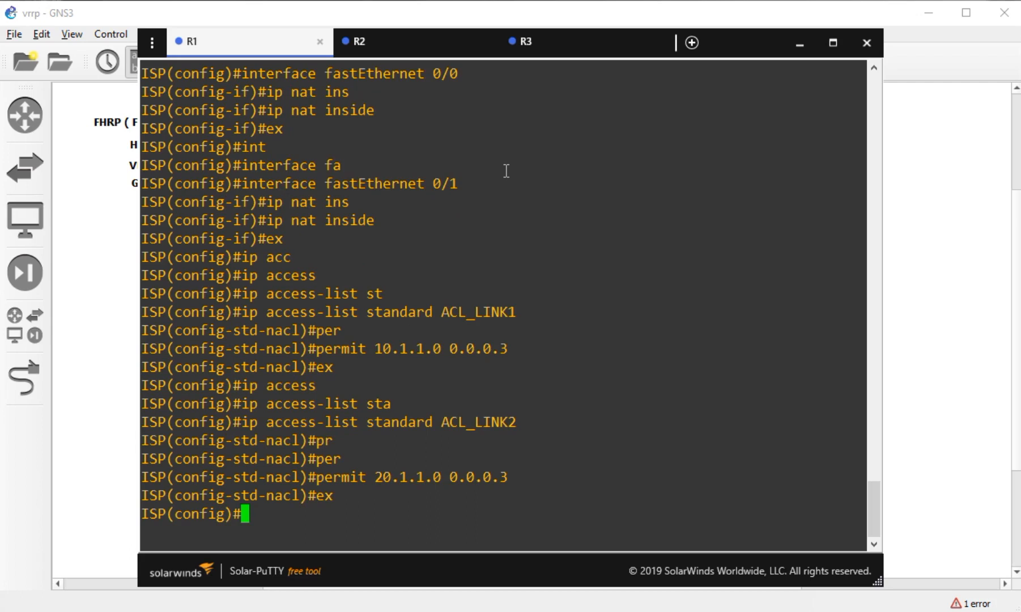
- Add ip nat inside source list ACL_LINK1 interface FastEthernet 4/0 overload
text(ip nat ins)
key(Tab)
text(sour)
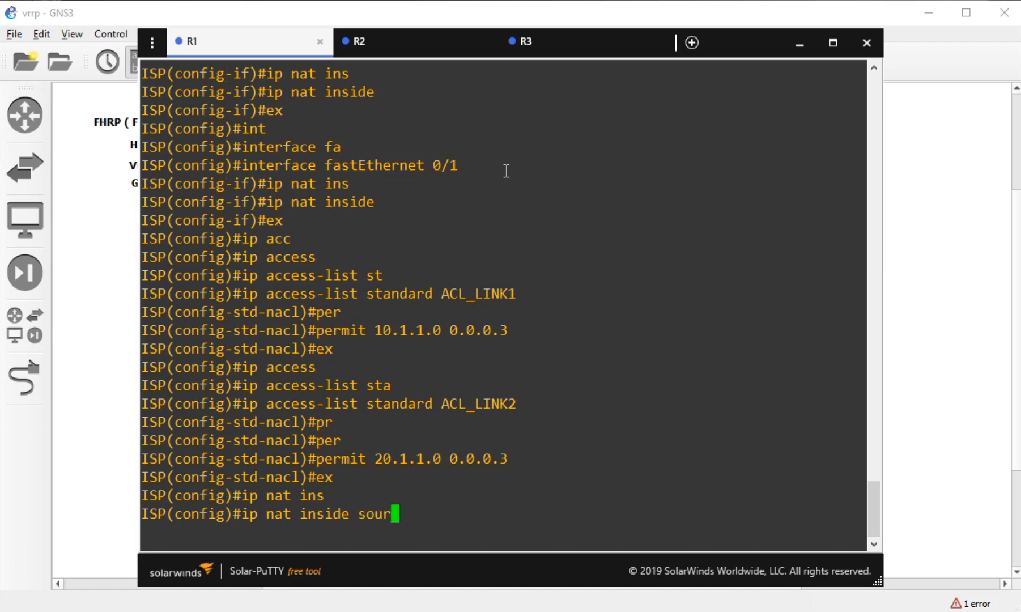
key(Tab)
text(li)
key(Tab)
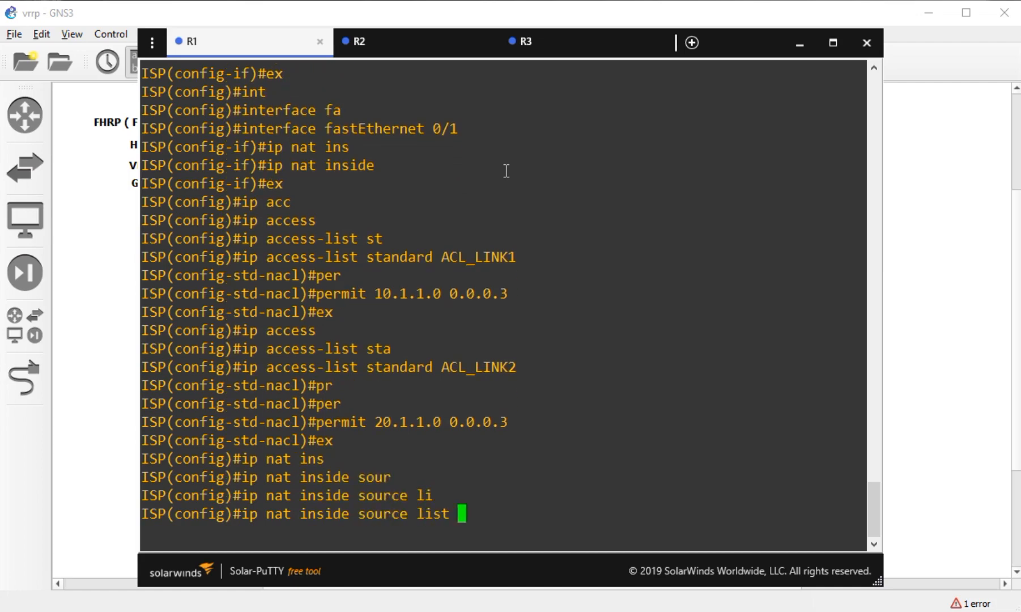
text(ACL_LINK1)
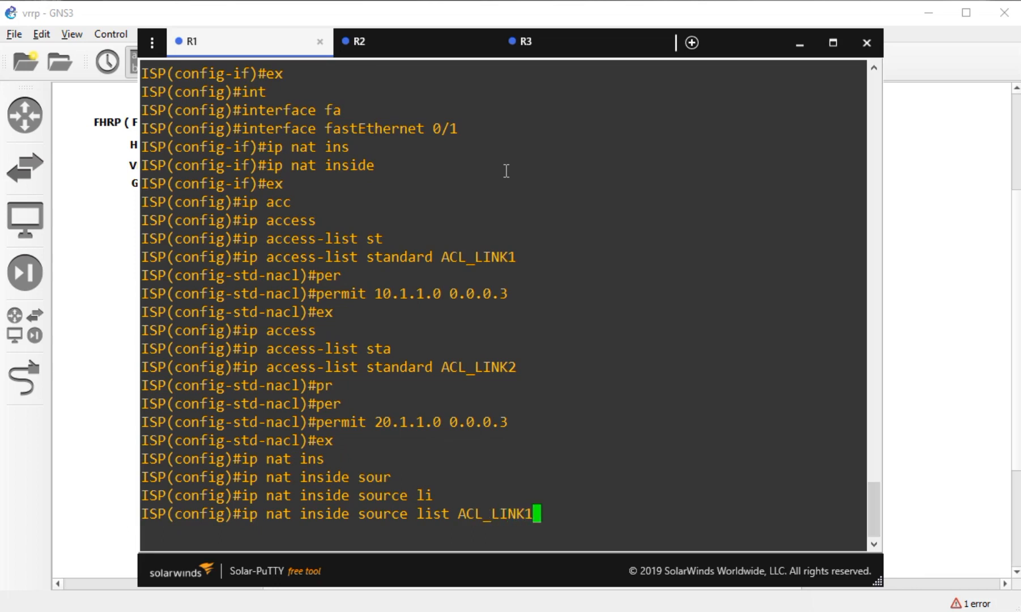
text( inter)
key(Tab)
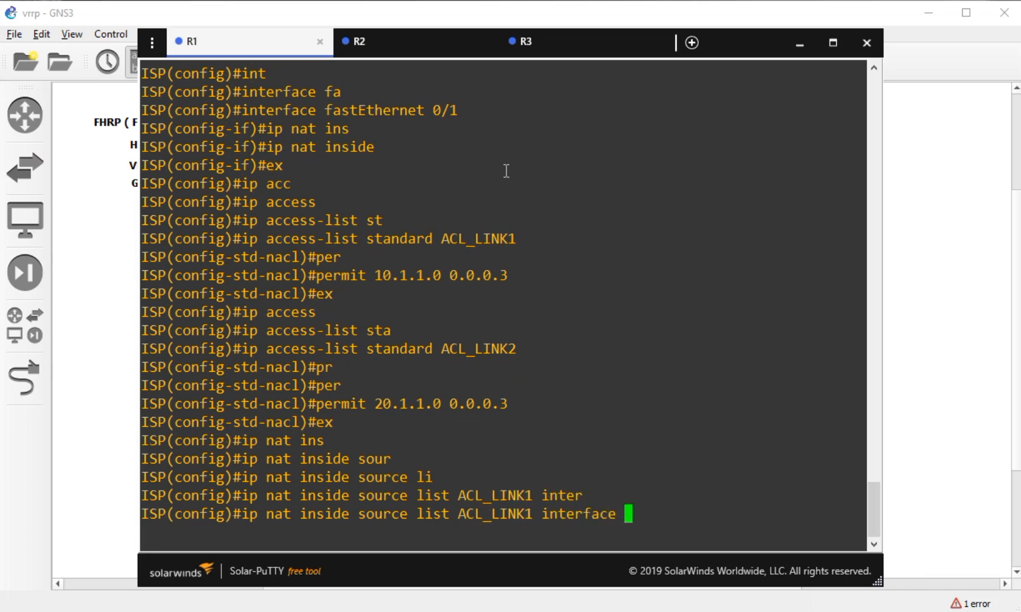
text(fa)
key(Tab)
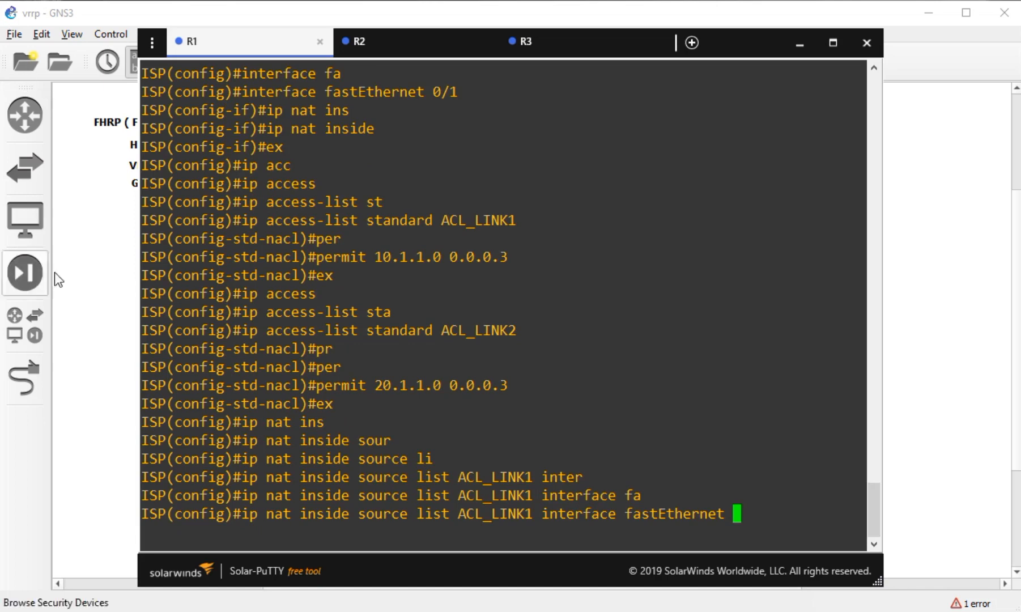
click(84, 263)
click(492, 198)
double_click(453, 221)
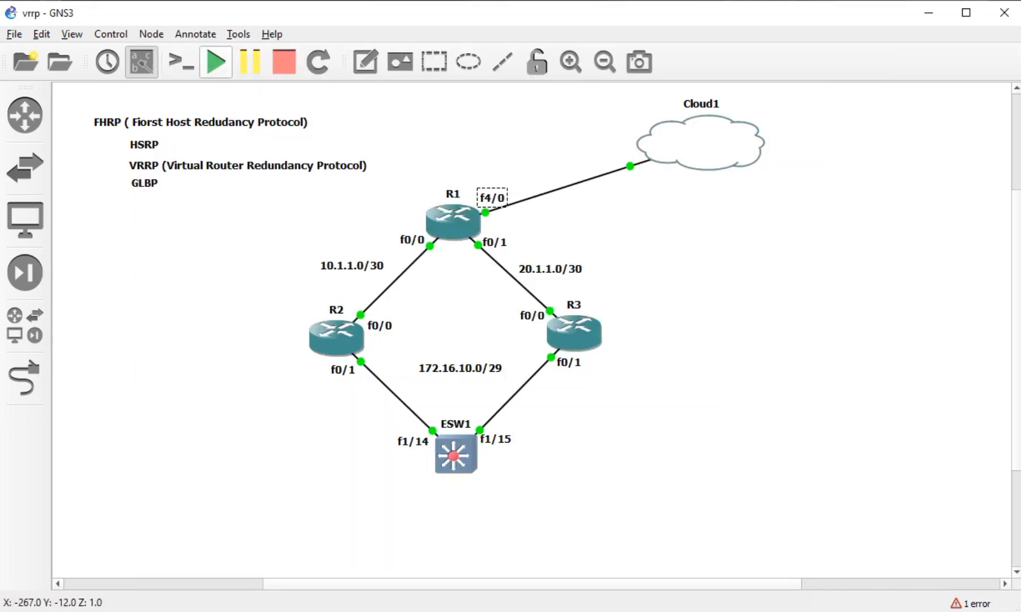
text(4/0 over)
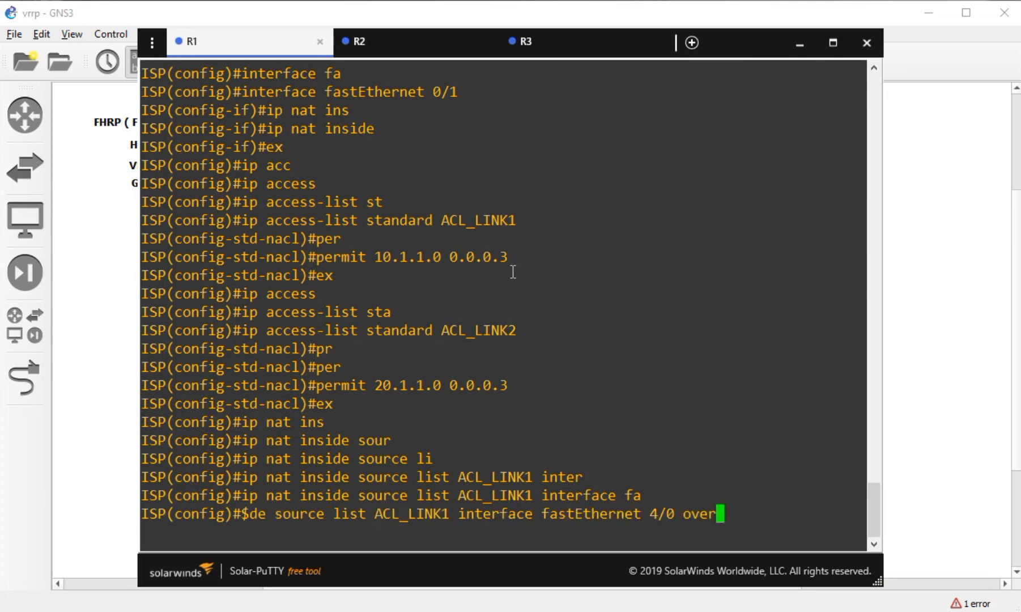
key(Tab)
key(Return)
- Add NAT overload for ACL_LINK2 via FastEthernet 4/0, then switch to R2's console
text(ip nat ins)
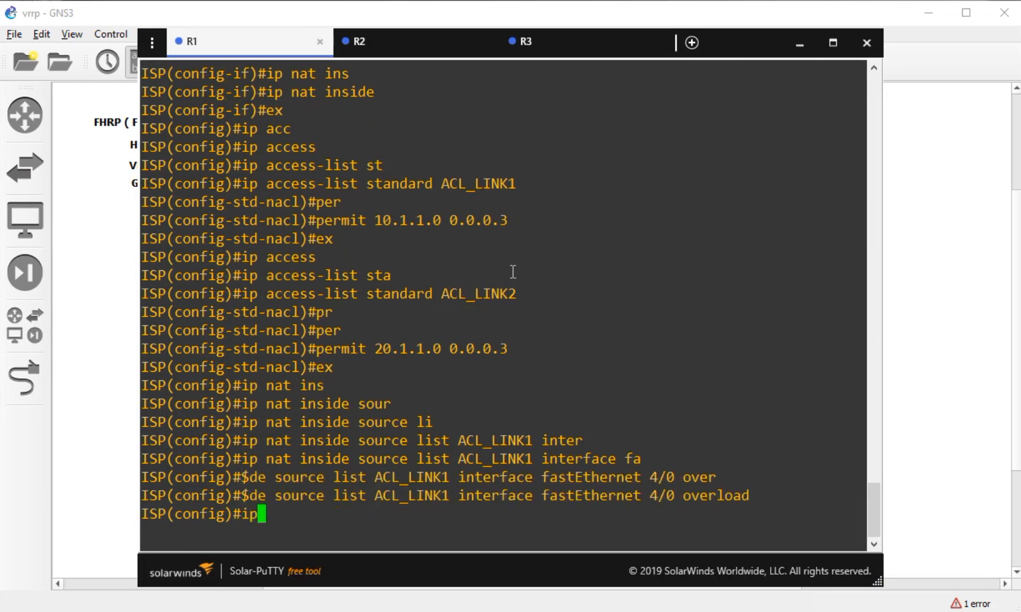
key(Tab)
text(sou)
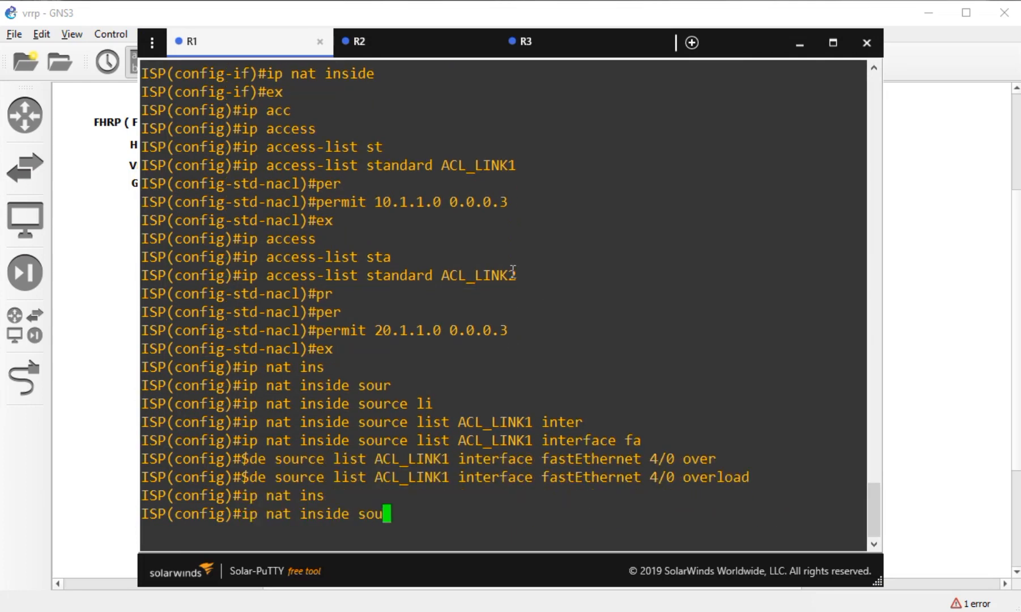
key(Tab)
text(li)
key(Tab)
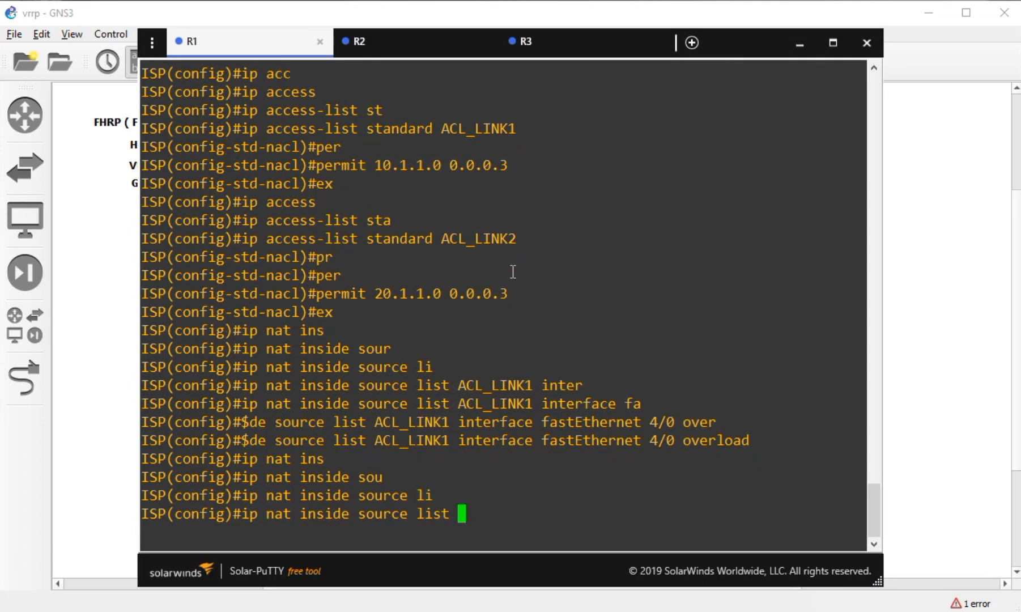
text(ACL_LINK2 inter)
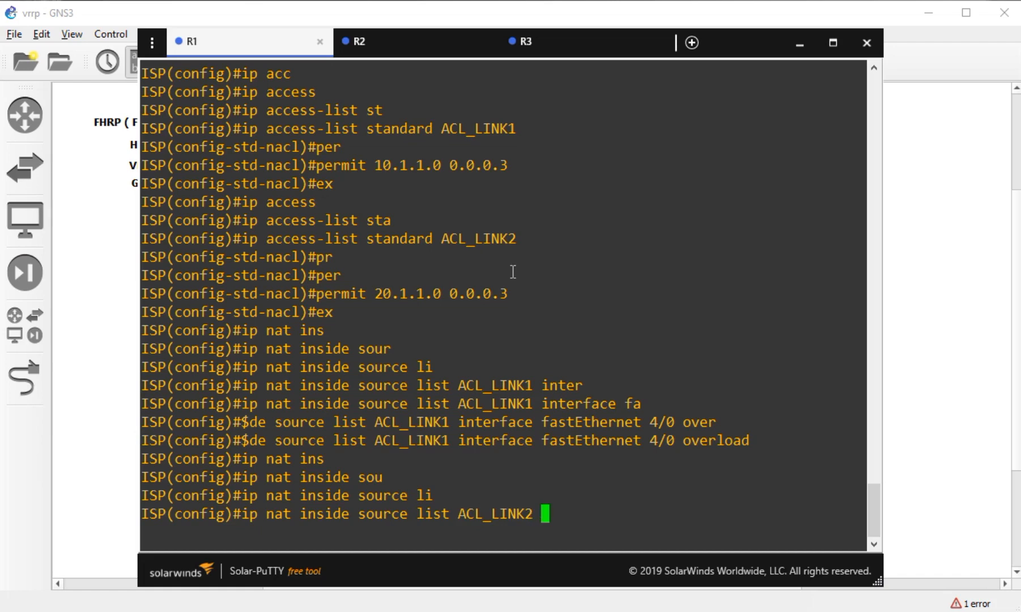
key(Tab)
text(fa)
key(Tab)
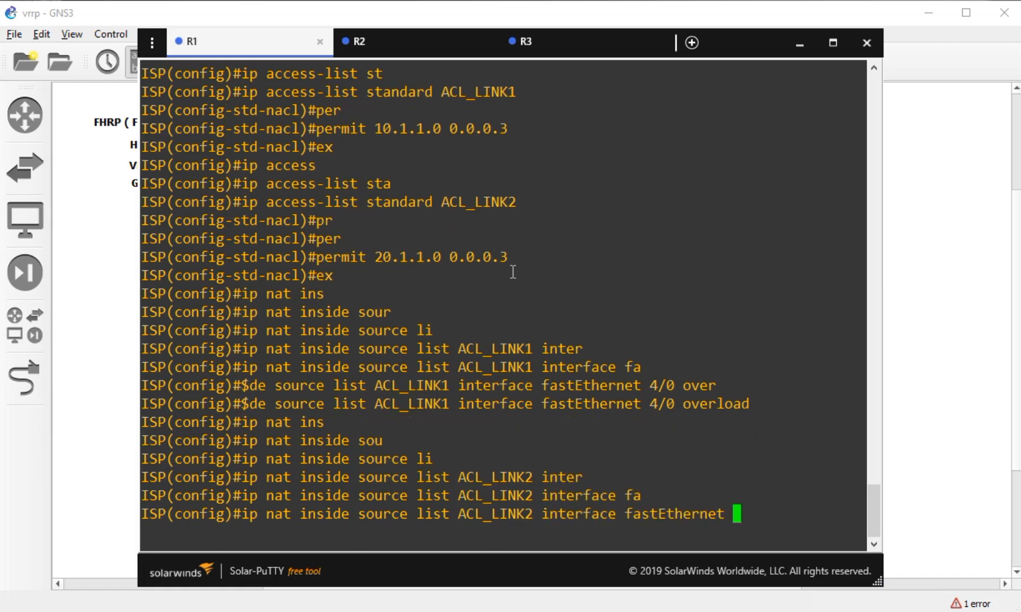
text(4/0 ov)
text(er)
key(Tab)
key(Return)
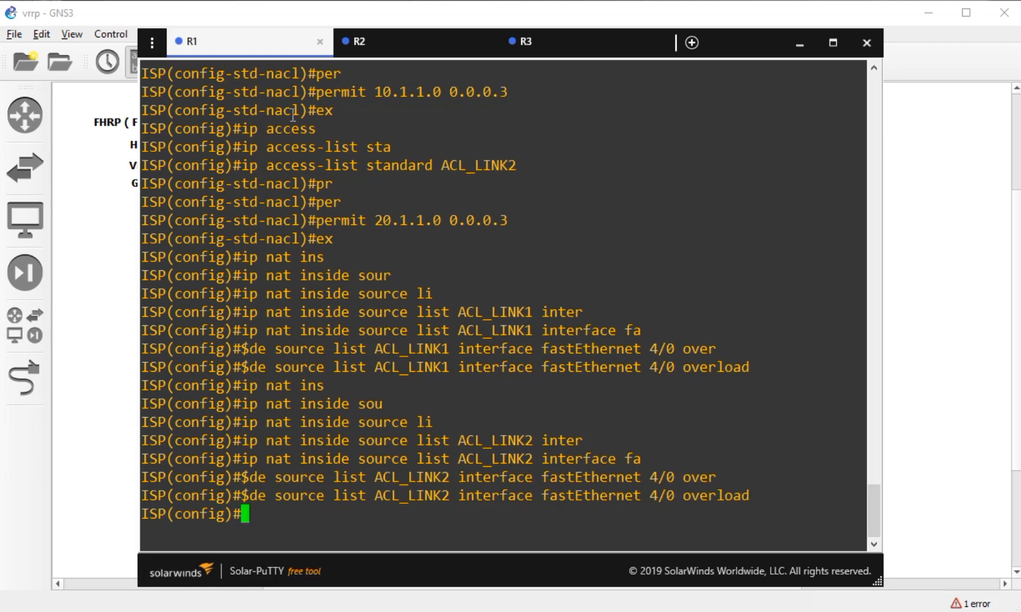
click(372, 54)
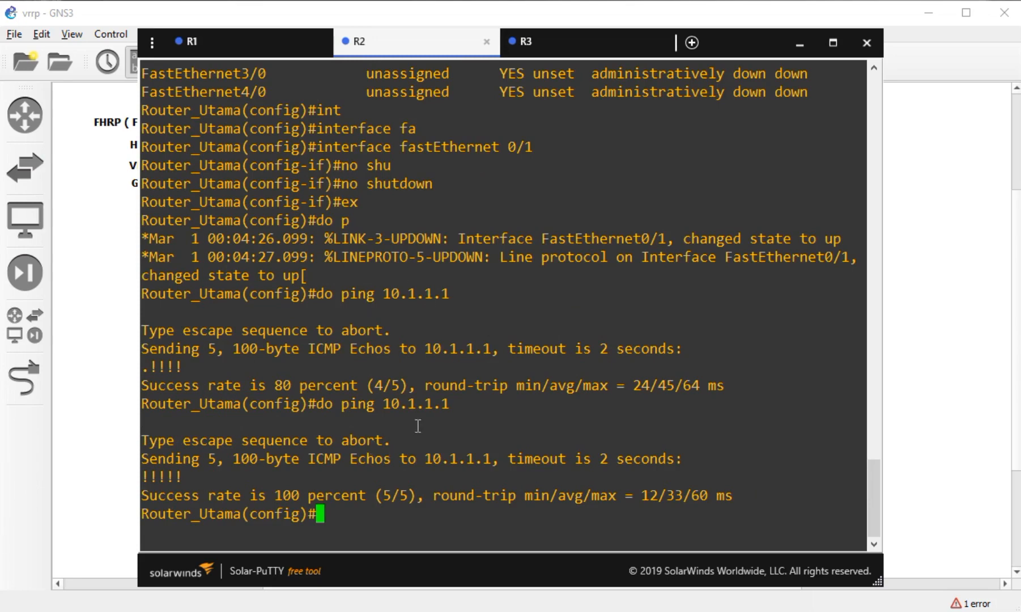
- Add R2's default route 0.0.0.0 0.0.0.0 via 10.1.1.1 and ping 8.8.8.8
text(ip route )
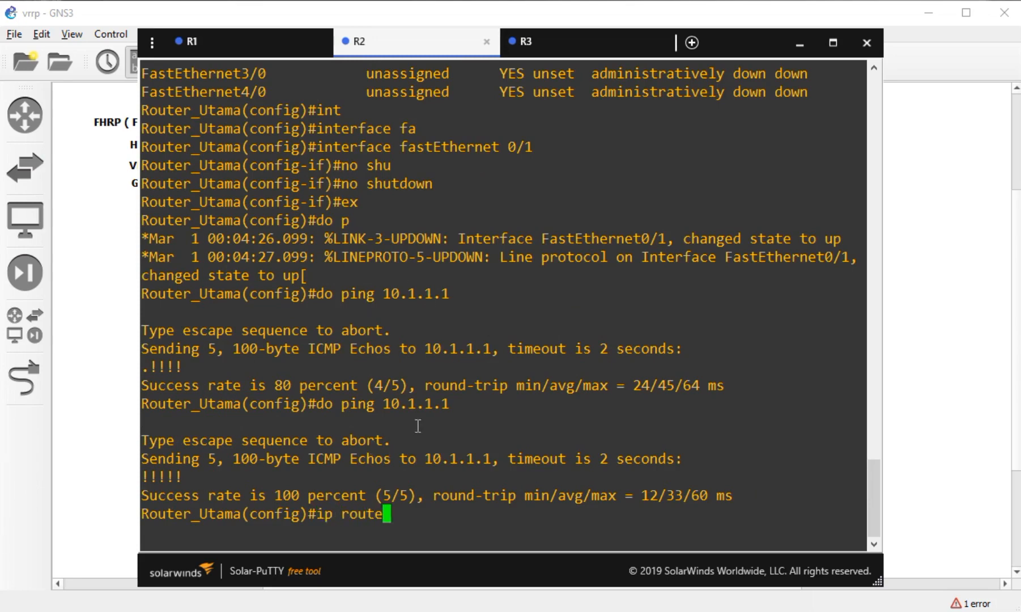
text(0.0.0.0 )
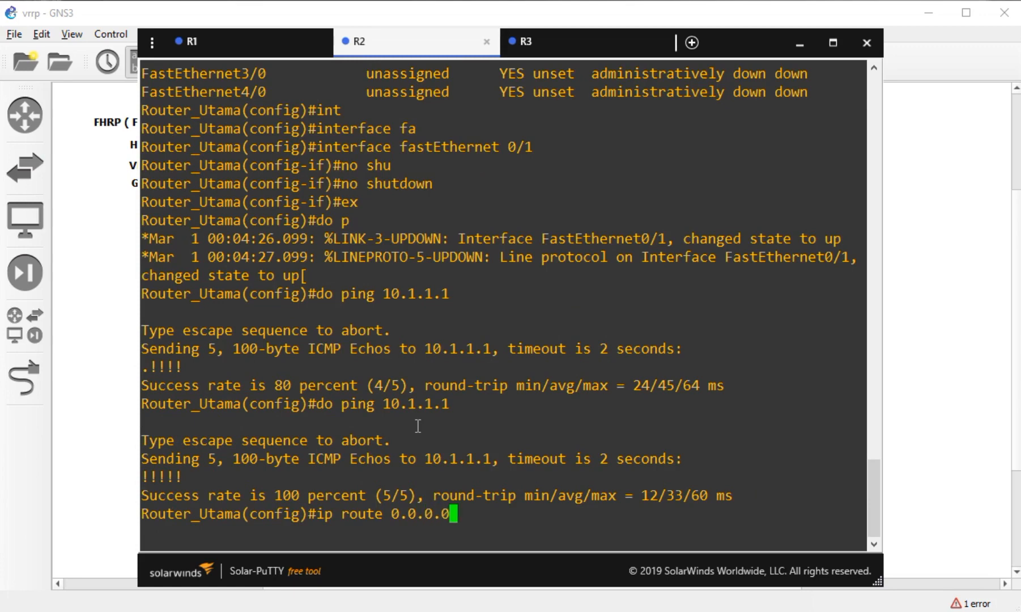
text(0.0.0.0 )
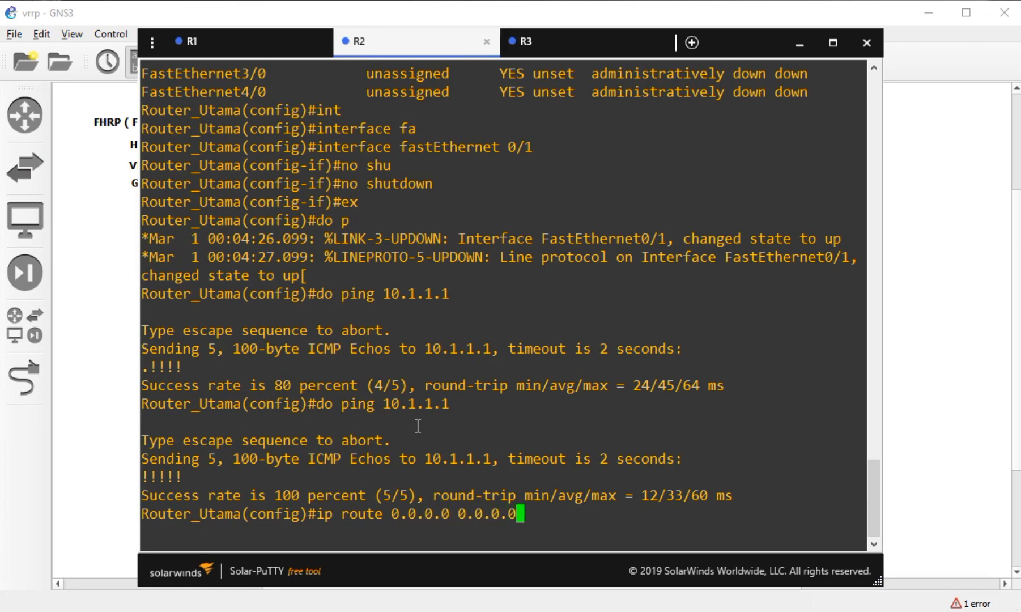
text(10.1.1.1)
key(Return)
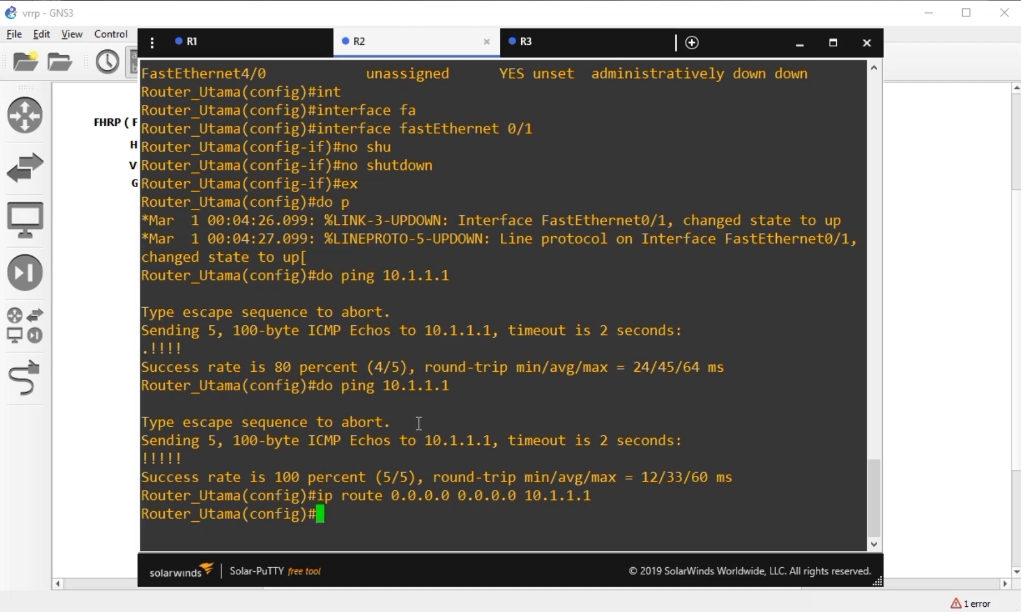
text(do ping )
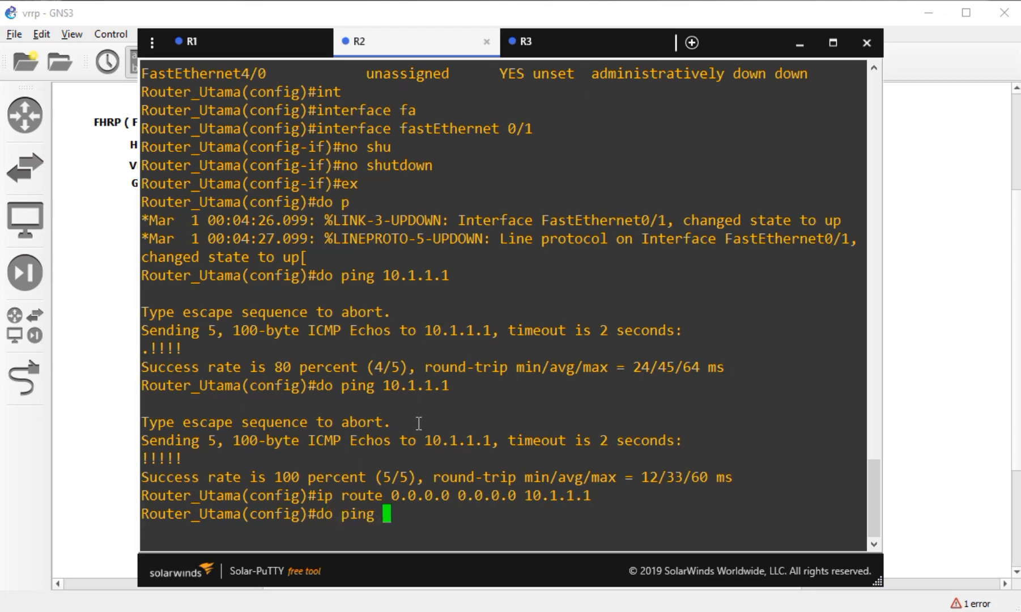
text(8.8.8.8)
key(Return)
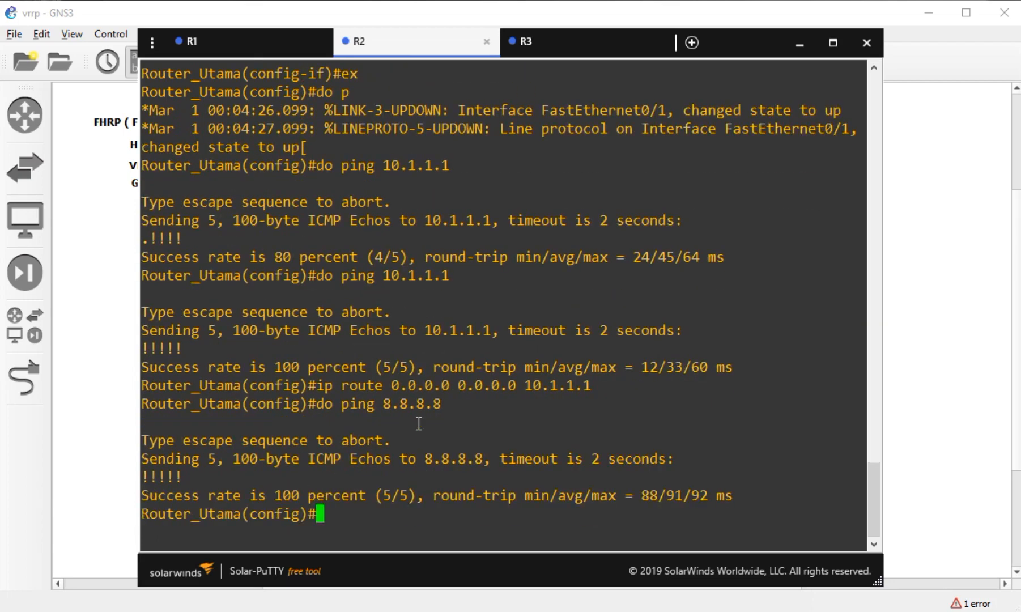
- Enable ip domain-lookup, set name-server 8.8.8.8 on R2, and ping google.com
text(ip domain-loo)
key(Tab)
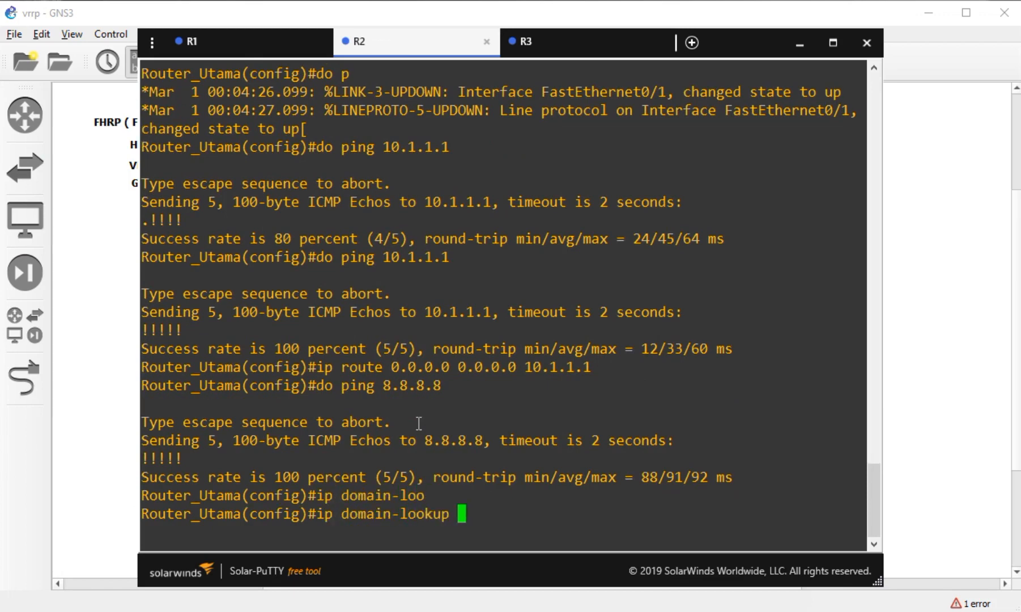
key(Return)
text(ip name)
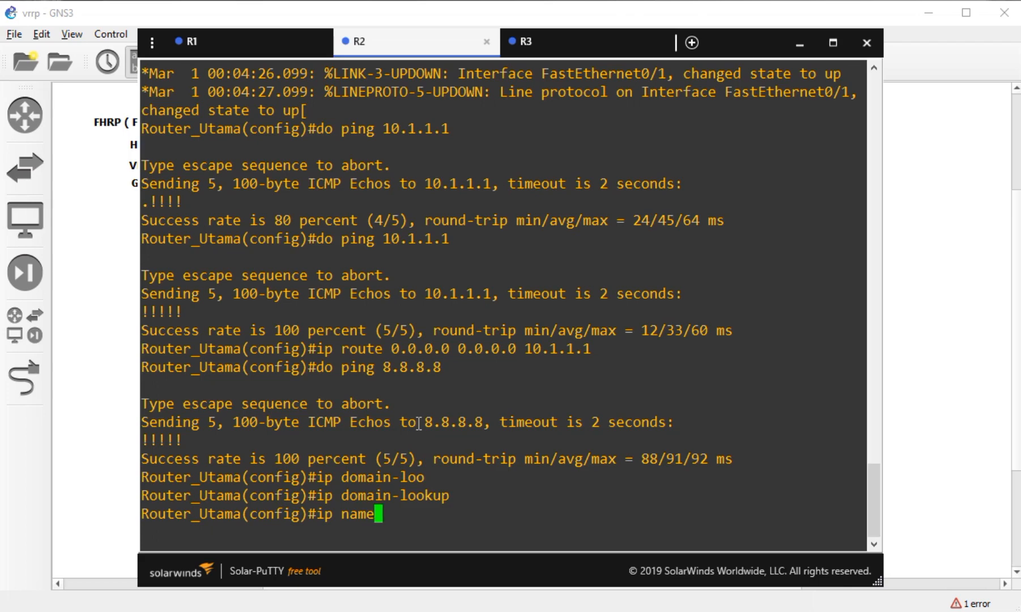
key(Tab)
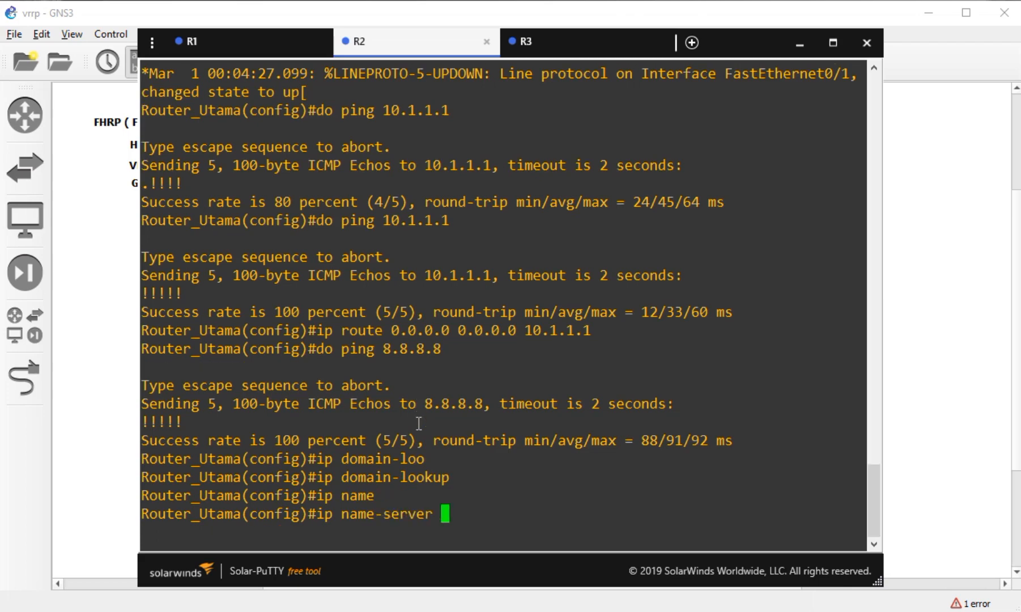
text(8.8.8.8)
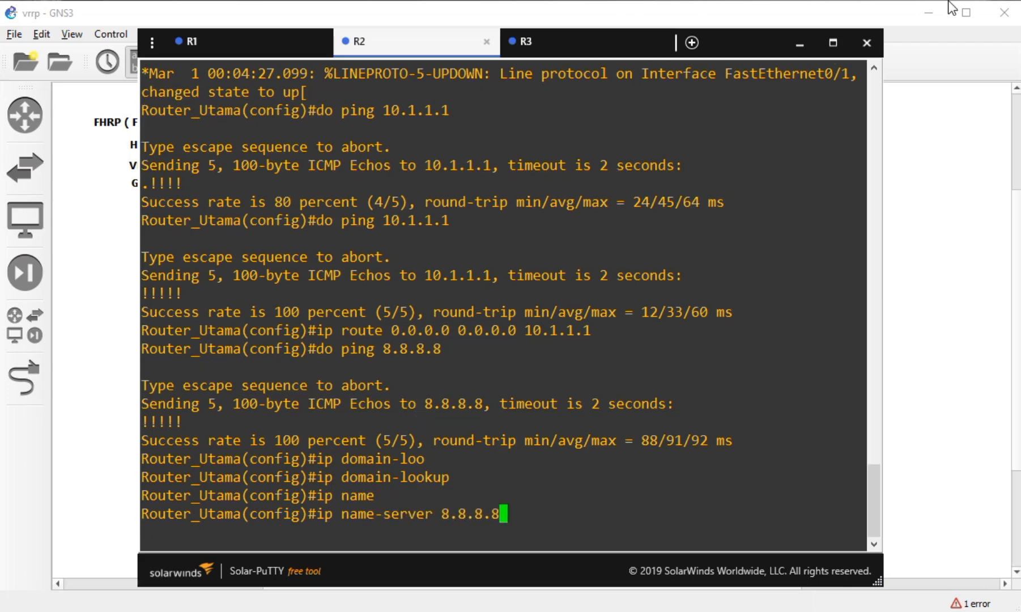
key(Return)
text(do pi)
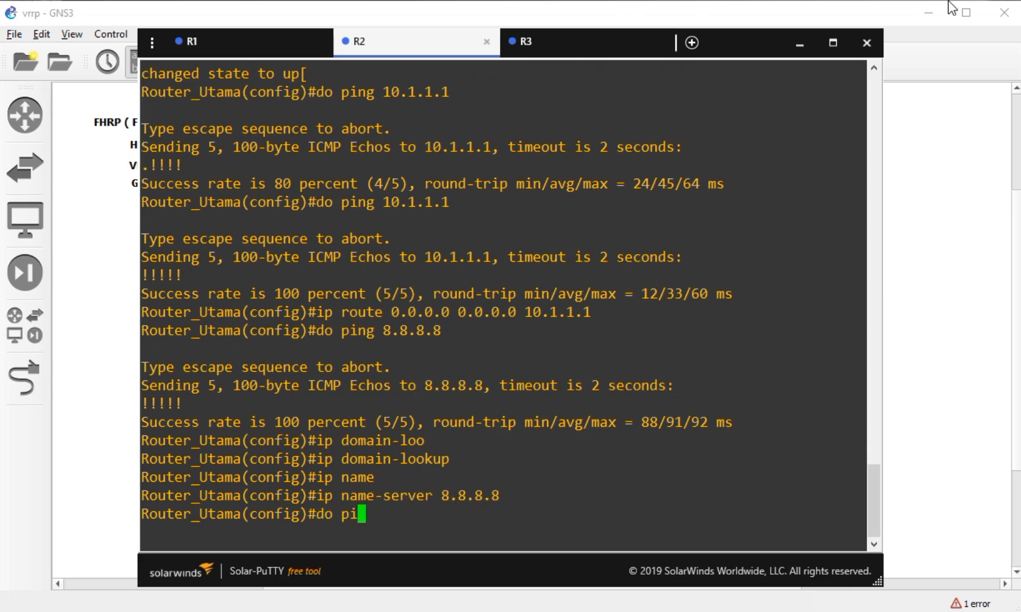
text(ng google.com)
key(Return)
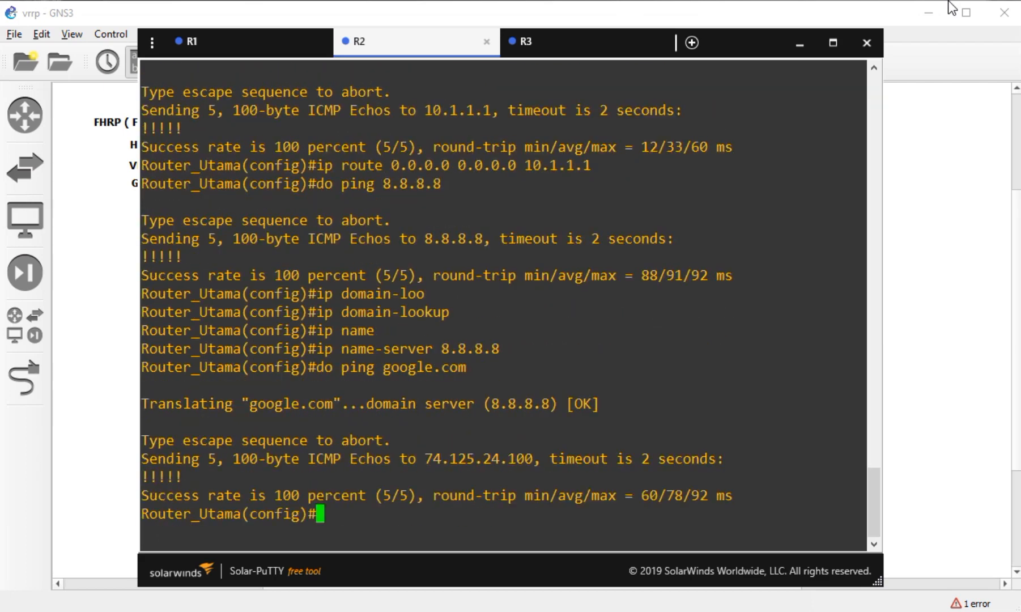
- On R3's console, add the default route 0.0.0.0 0.0.0.0 via 20.1.1.1
click(541, 49)
drag(591, 221, 591, 238)
double_click(448, 361)
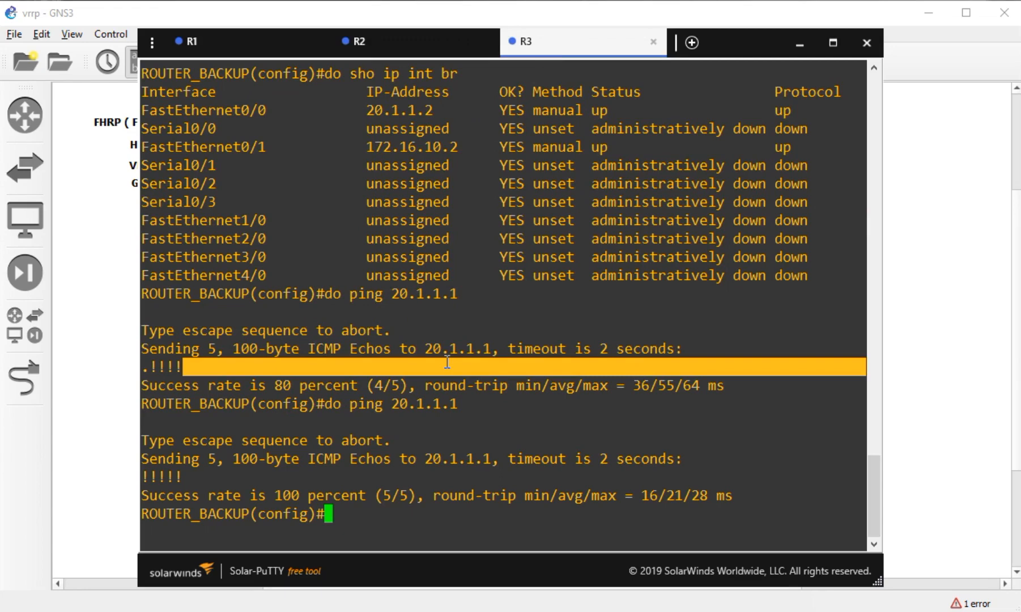
text(ip route )
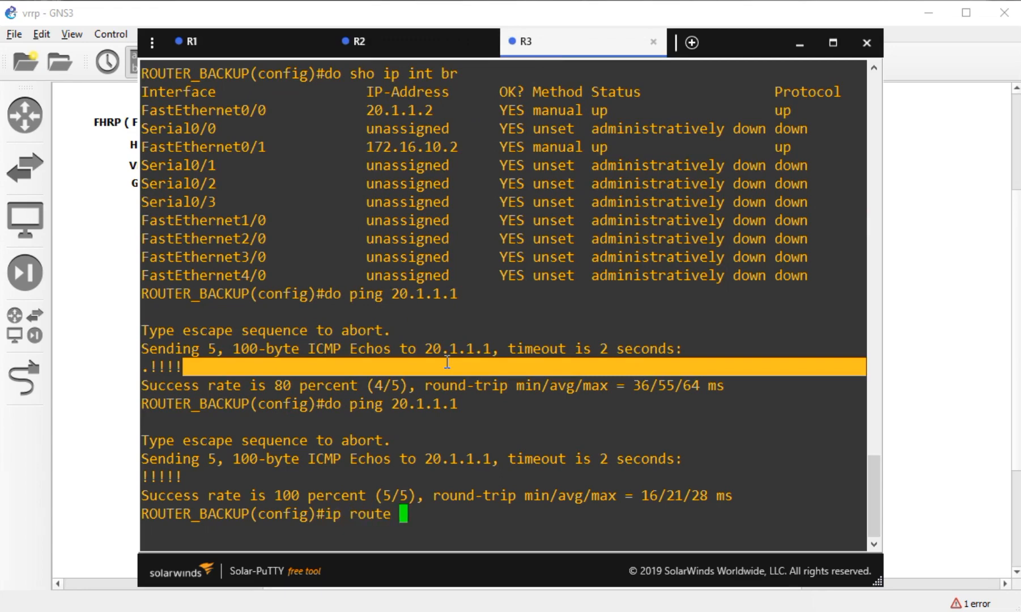
text(0.0.0.0 0.0.0.0 20.1.1.1)
key(Return)
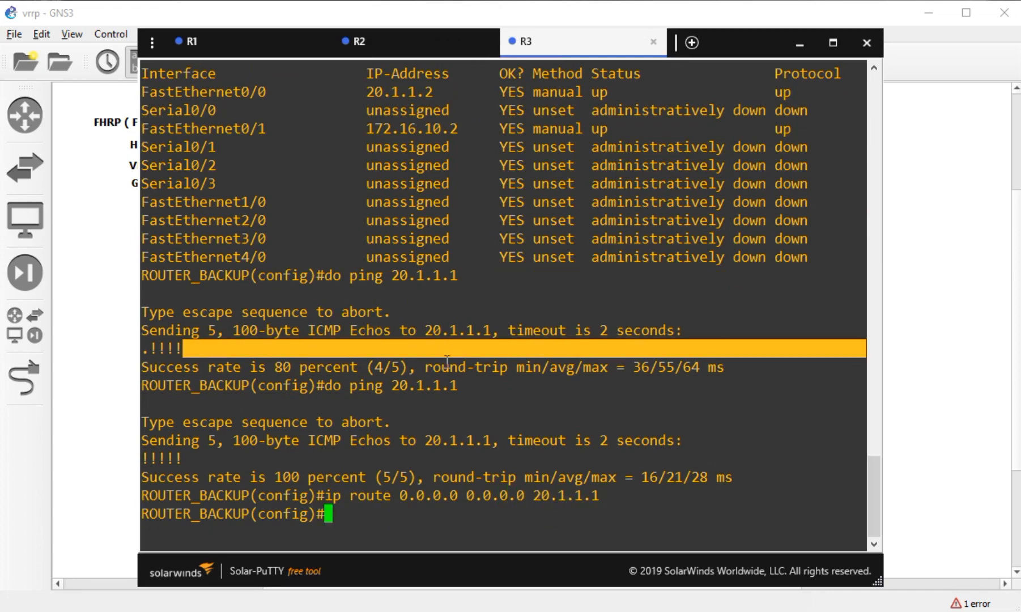
- Enable ip domain-lookup on R3 and set its name-server to 8.8.8.8
text(ip domain)
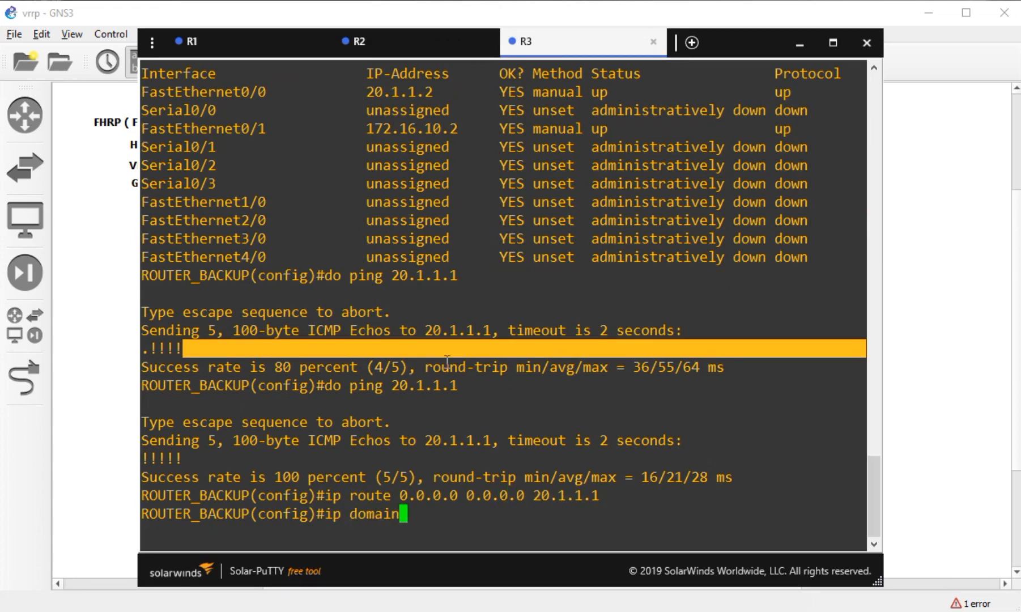
text(-)
key(Tab)
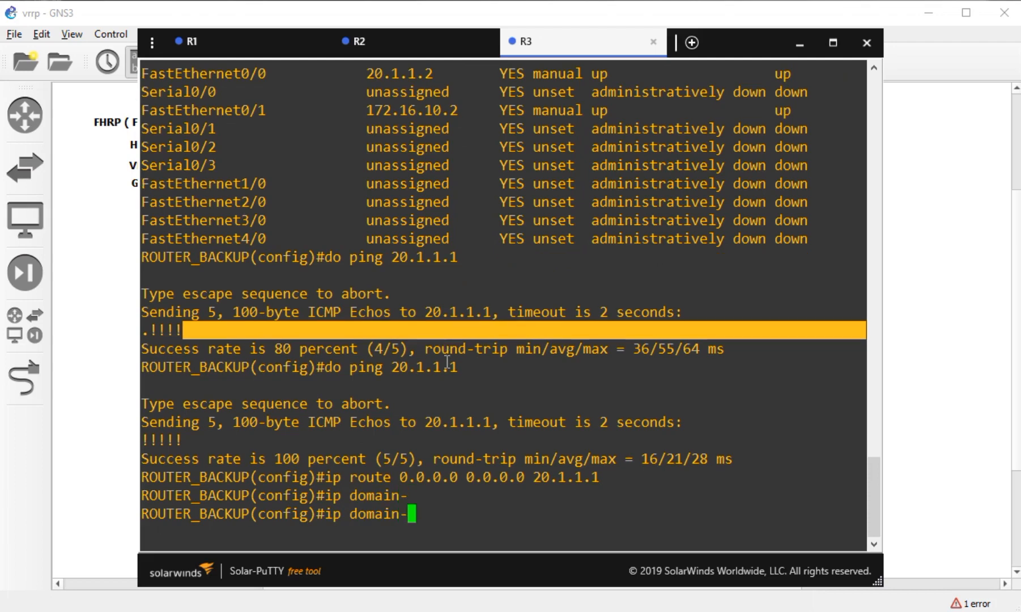
text(l)
key(Tab)
text(o)
key(Tab)
key(Return)
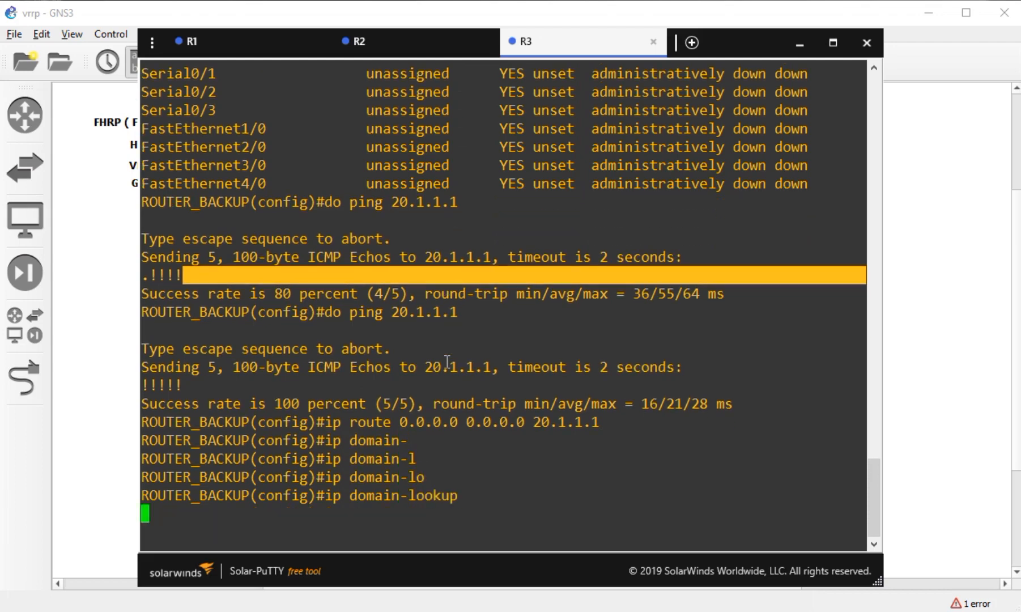
text(ip )
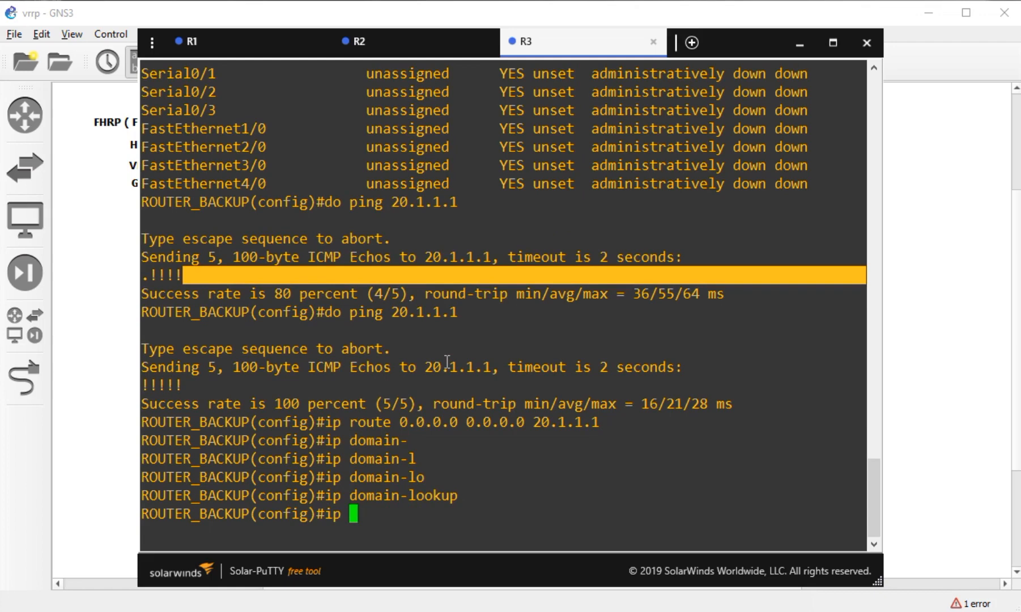
text(name-s)
key(Tab)
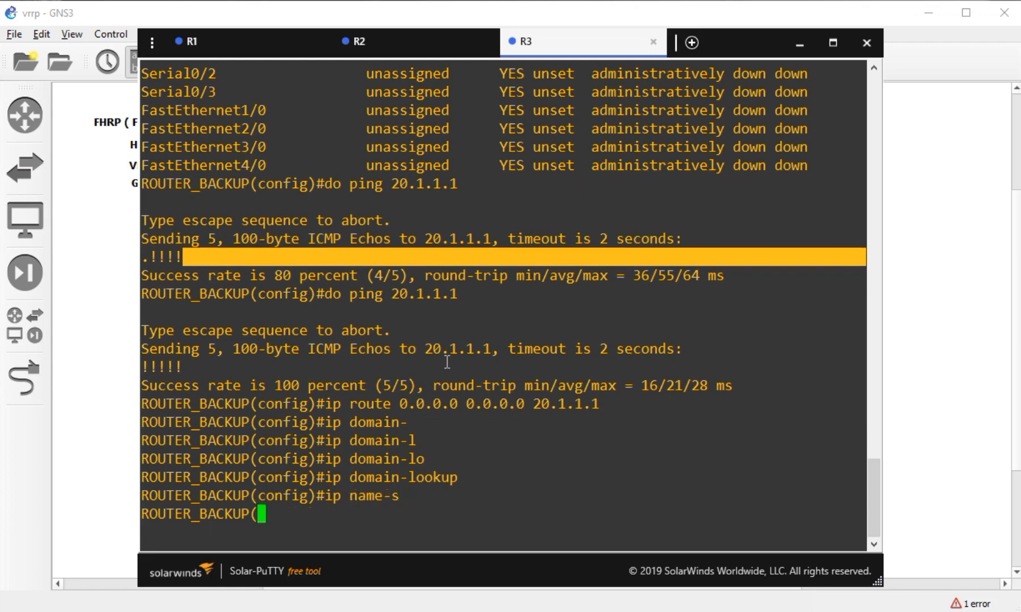
text(8.8.88)
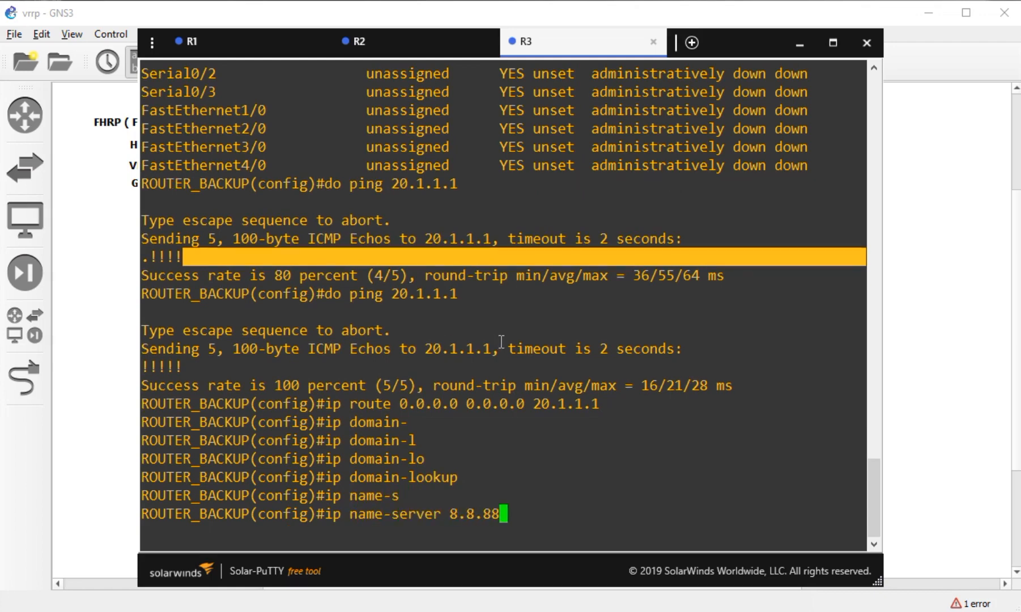
key(BackSpace)
text(.8)
key(Return)
- Ping 8.8.8.8 and then google.com twice from R3 to confirm internet access
text(do )
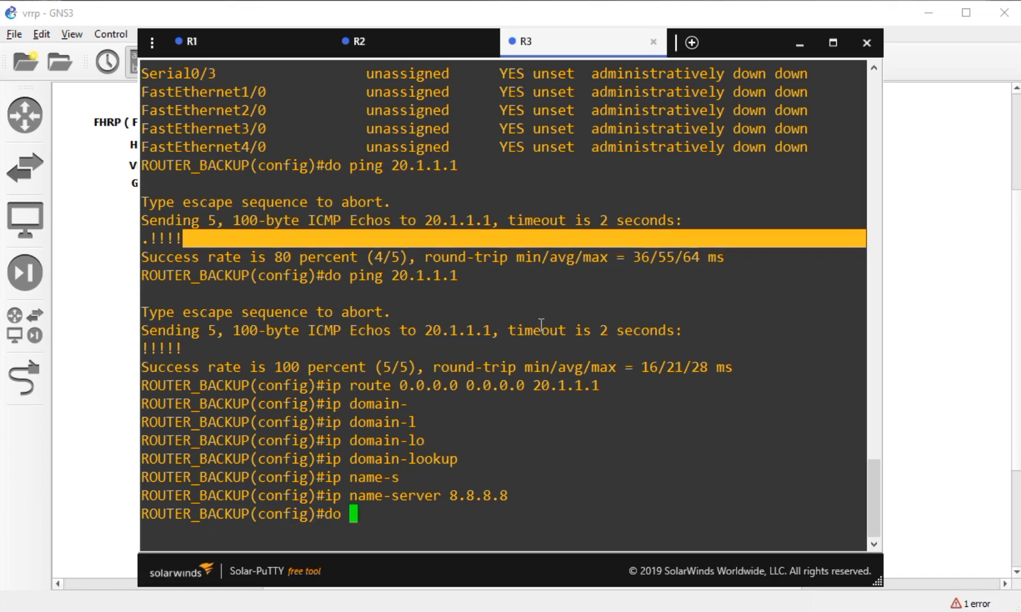
text(ping 8.8.8.8)
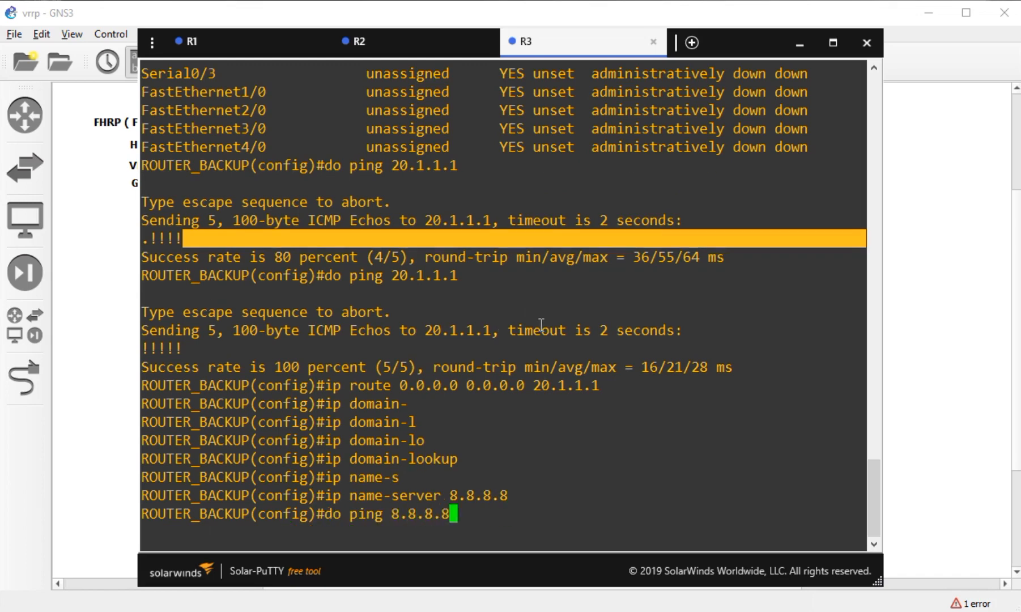
key(Return)
key(Up)
key(BackSpace)
key(BackSpace)
key(BackSpace)
key(BackSpace)
key(BackSpace)
key(BackSpace)
key(BackSpace)
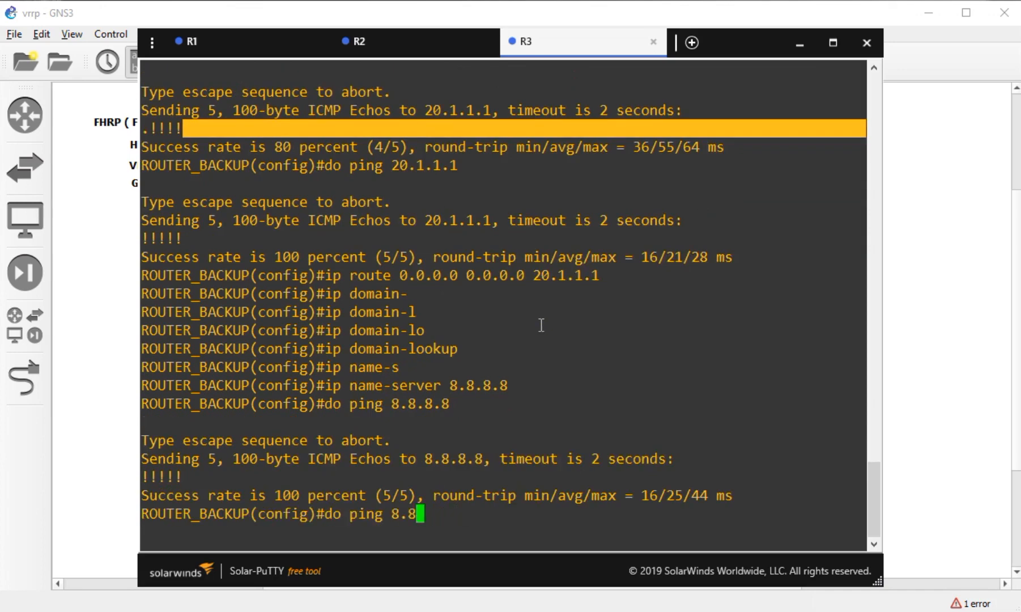
text(google.com)
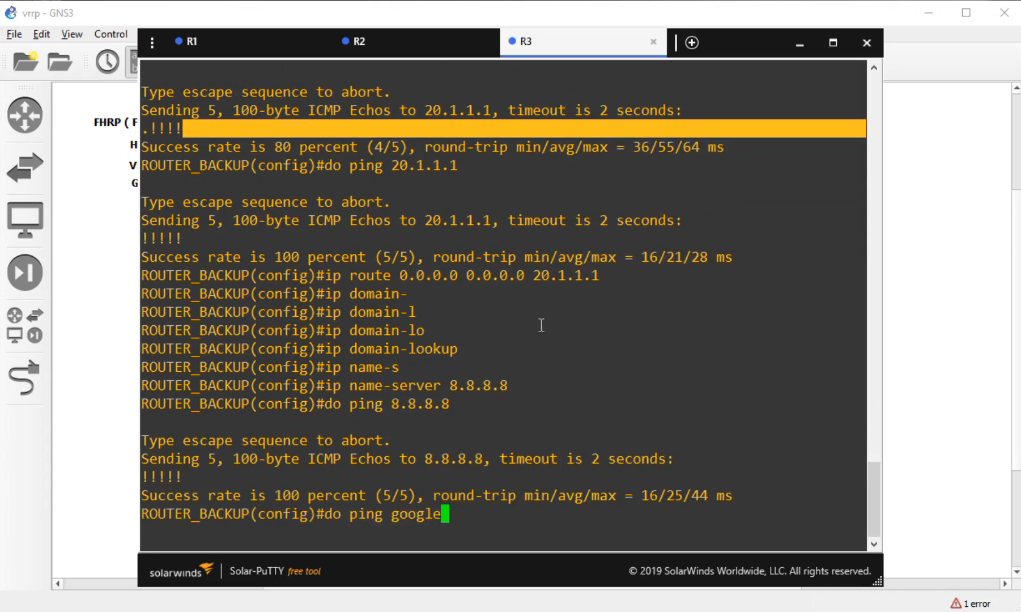
key(Return)
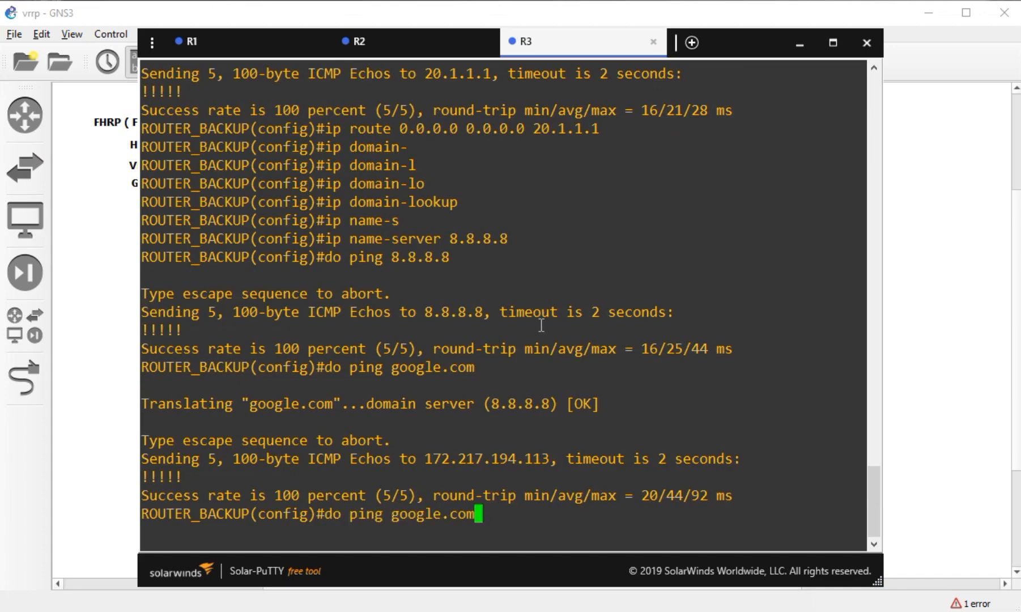
key(Up)
key(Return)
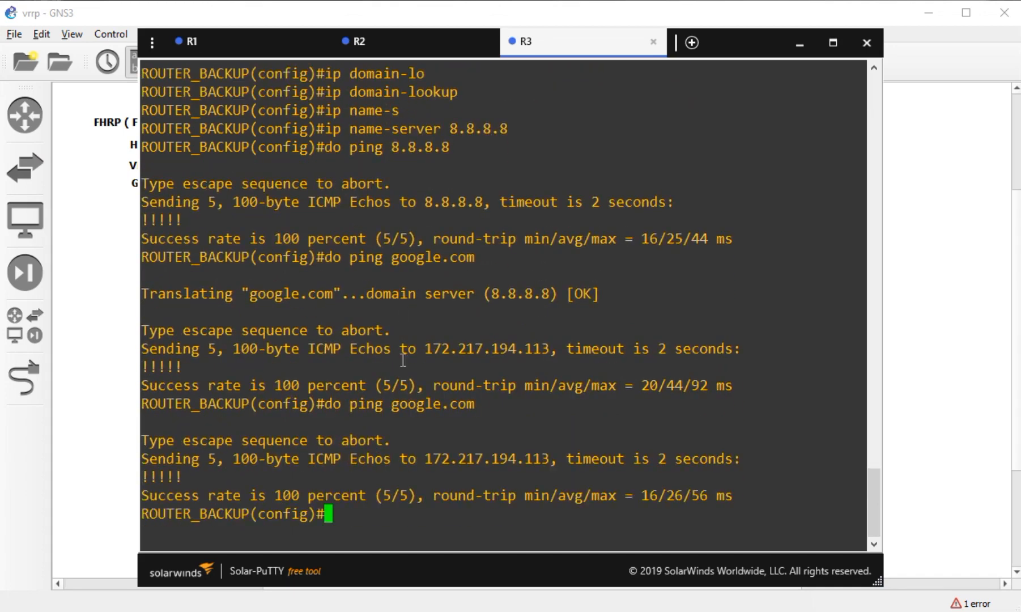
click(375, 43)
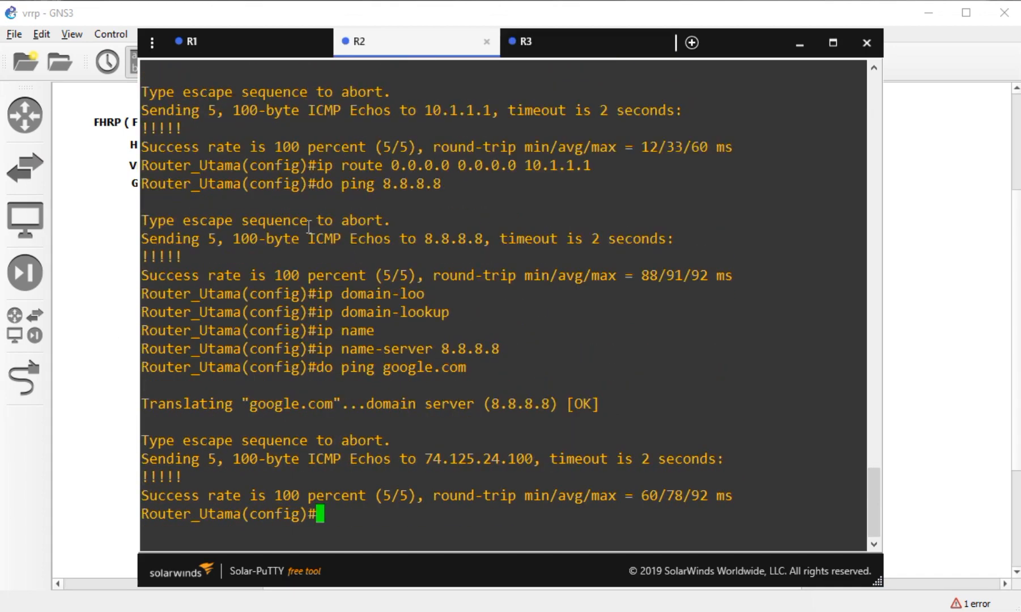
- Check the R3 and R2 consoles, then minimize Solar-PuTTY to show the GNS3 canvas
click(570, 47)
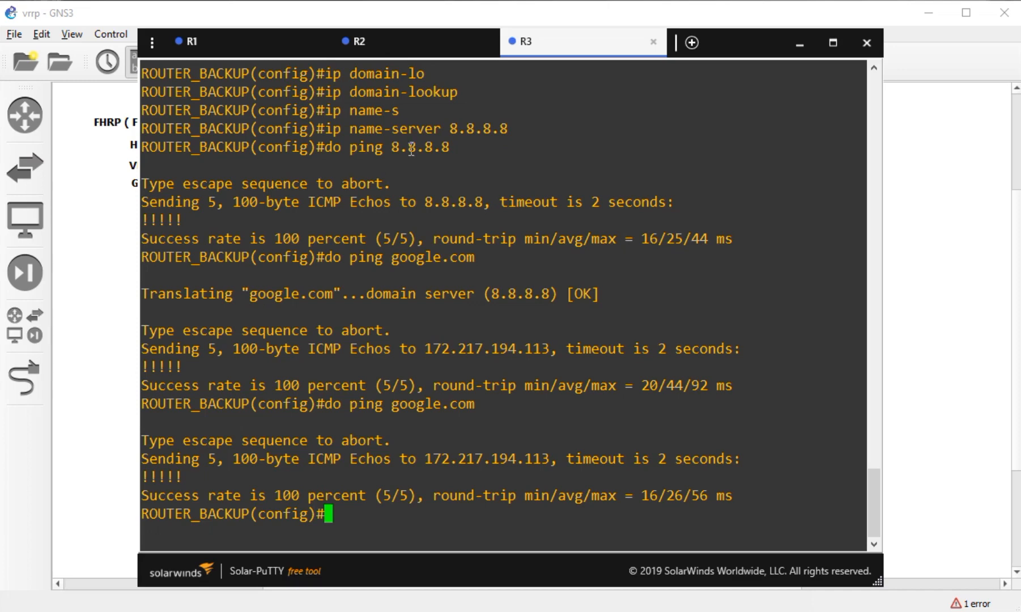
click(412, 50)
click(100, 352)
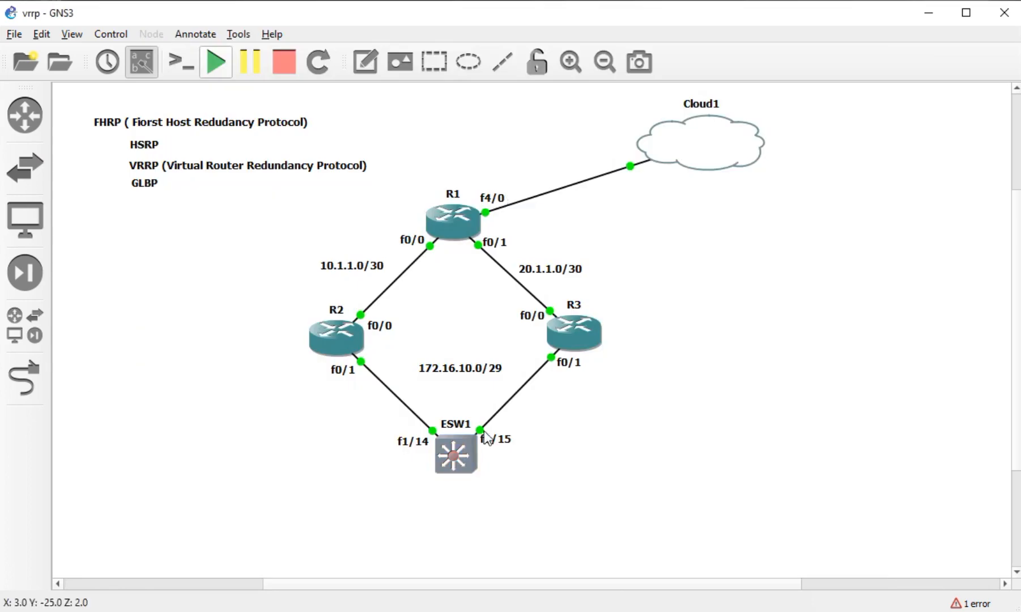
- Open a console session on switch ESW1 and wake it to the ESW1# prompt
right_click(465, 454)
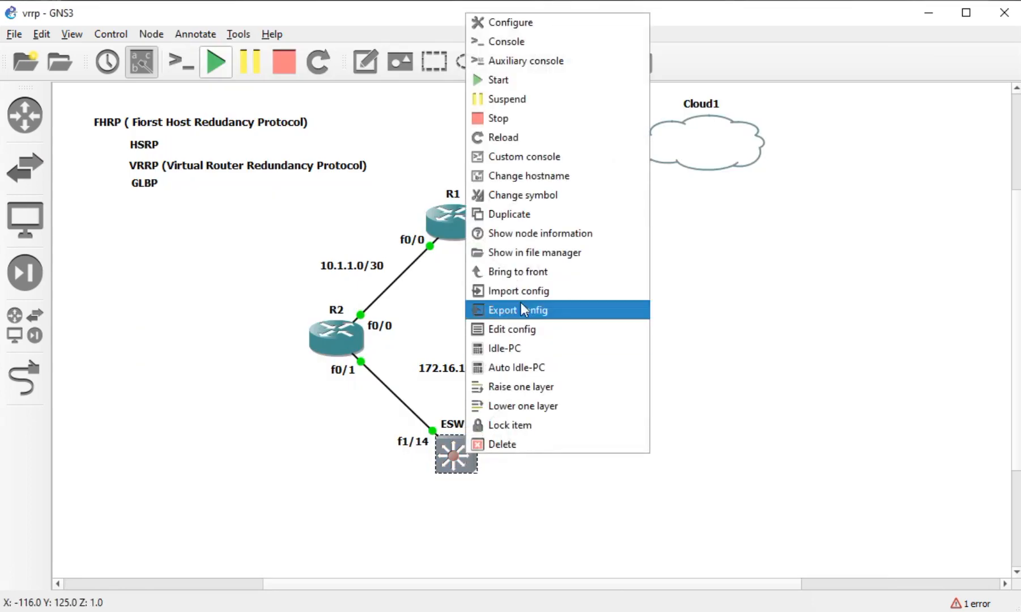
click(534, 49)
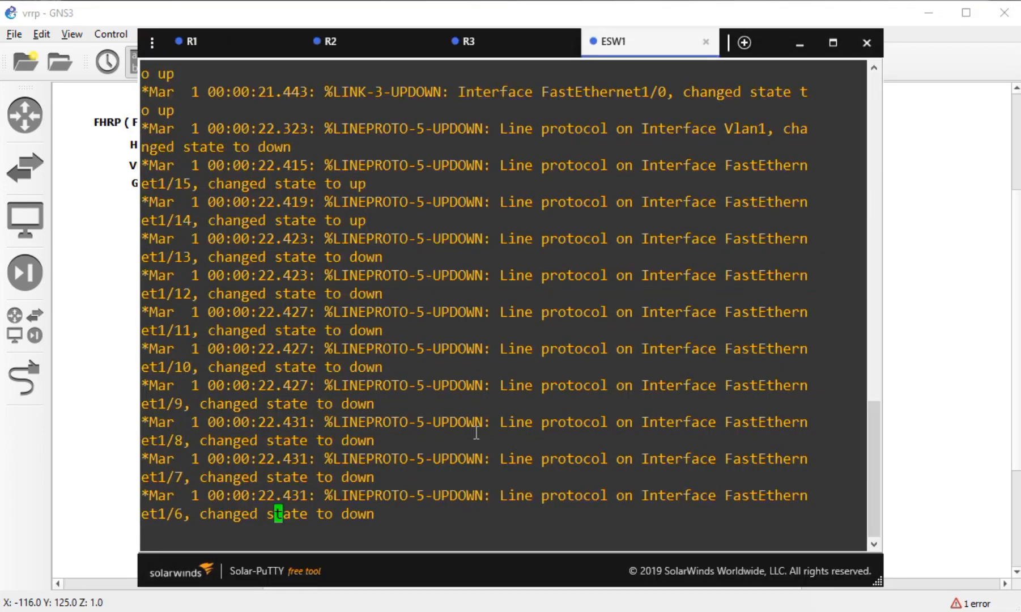
key(Return)
key(Return)
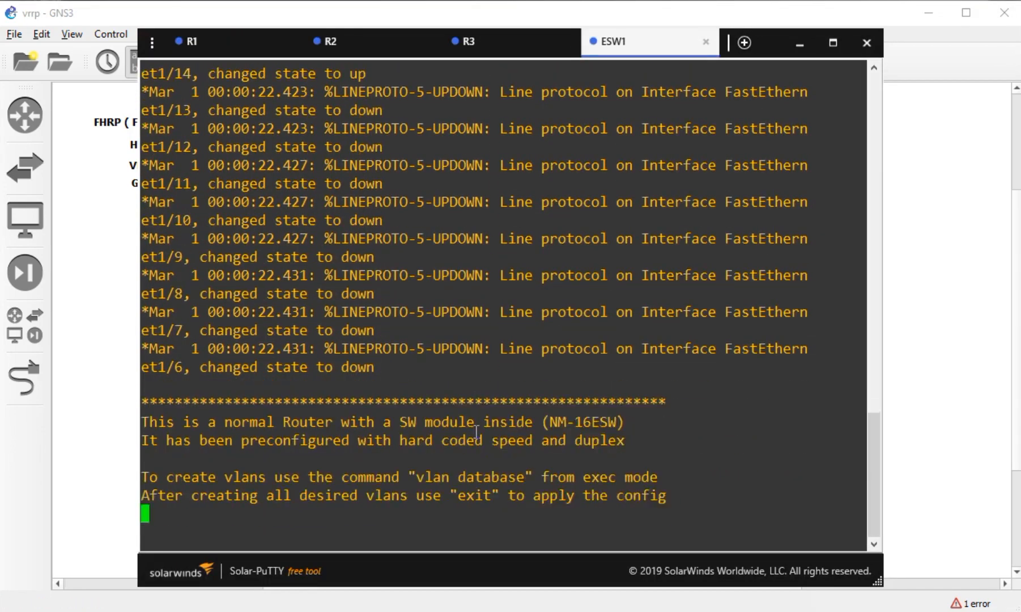
- Bring the GNS3 topology back to the front and clear the selection around ESW1
click(97, 414)
drag(570, 421, 394, 464)
click(443, 482)
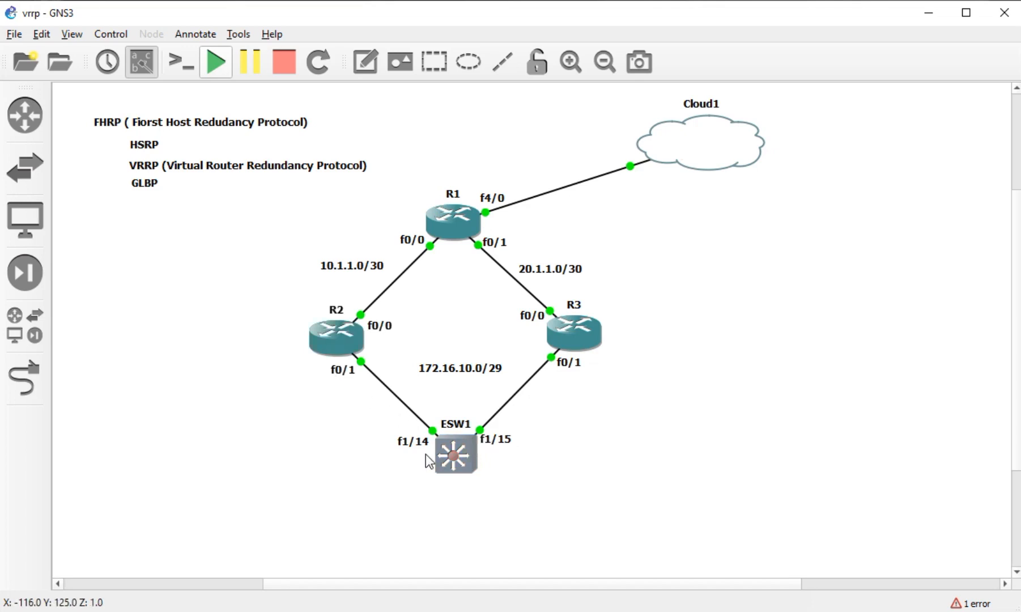
- In ESW1's VLAN database, create VLAN 10 named internetacess and apply it
click(225, 611)
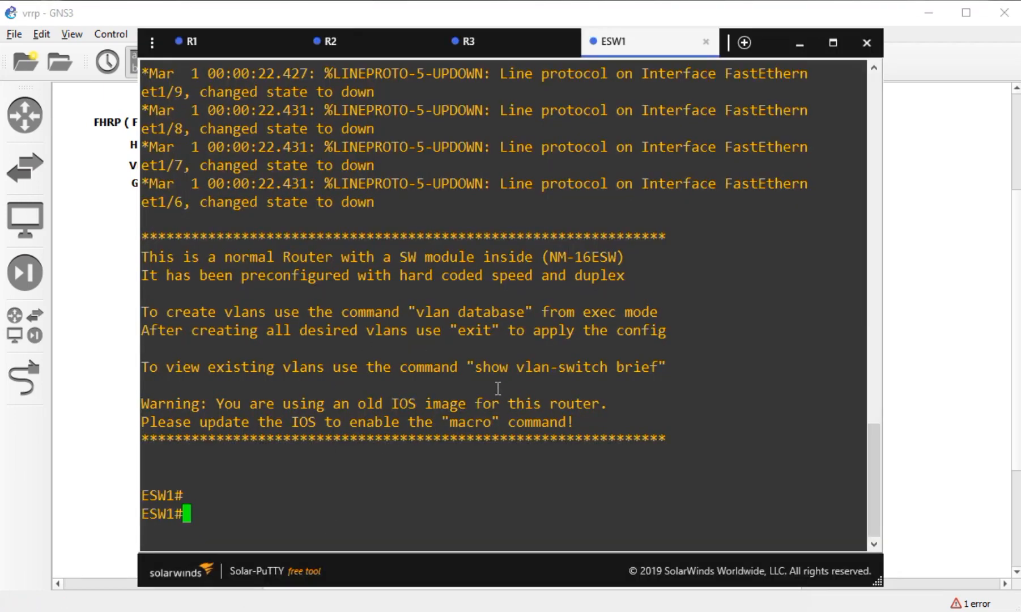
text(vlan da)
key(Tab)
key(BackSpace)
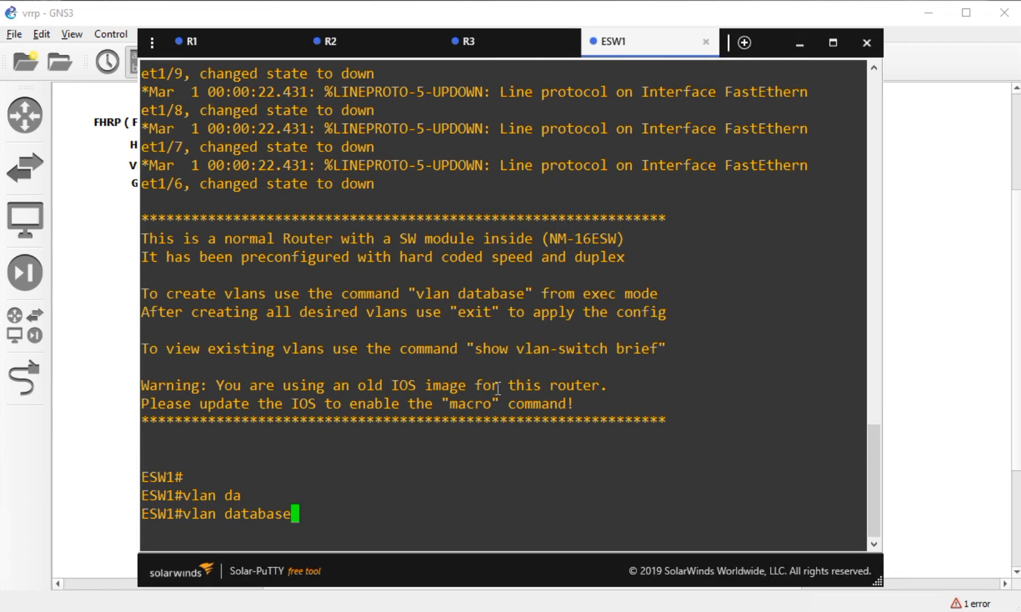
key(Return)
text(vlan 10)
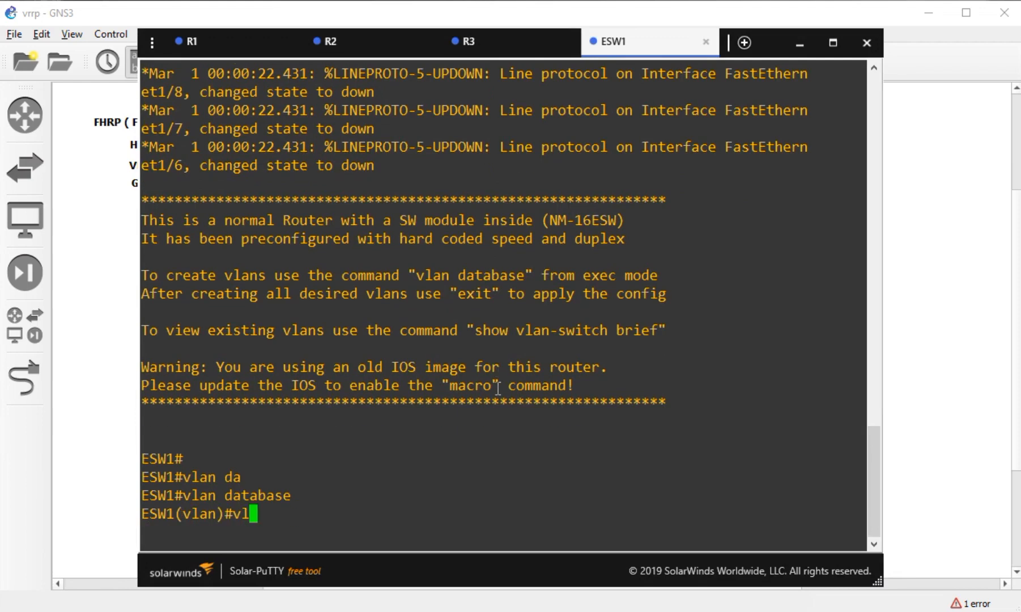
text(name internetacess)
key(Return)
text(app)
key(Tab)
key(Return)
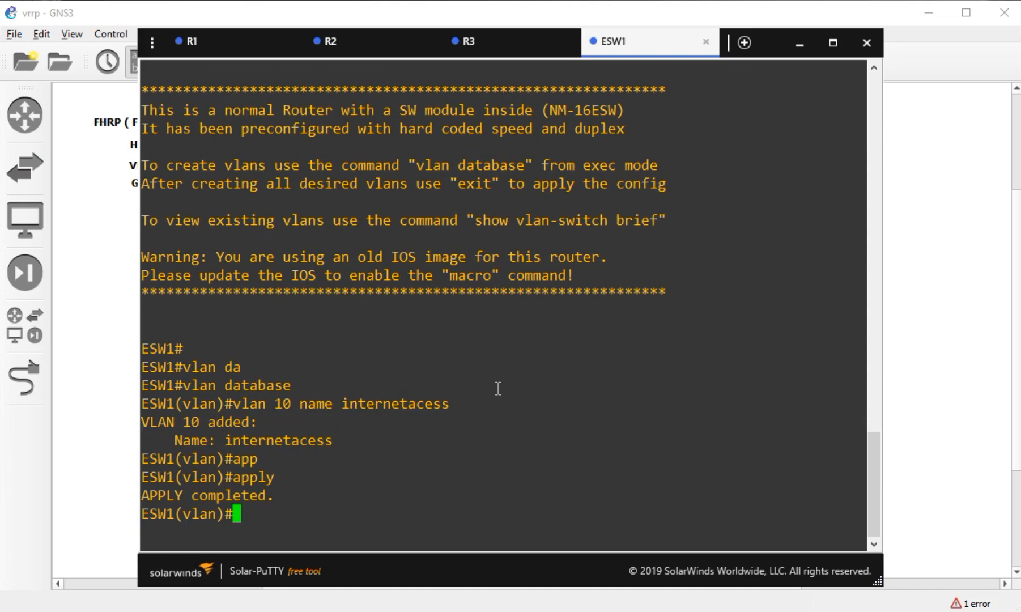
- Leave the VLAN database and enter global configuration mode on ESW1
text(exit)
key(Return)
text(conf t)
key(Tab)
key(Return)
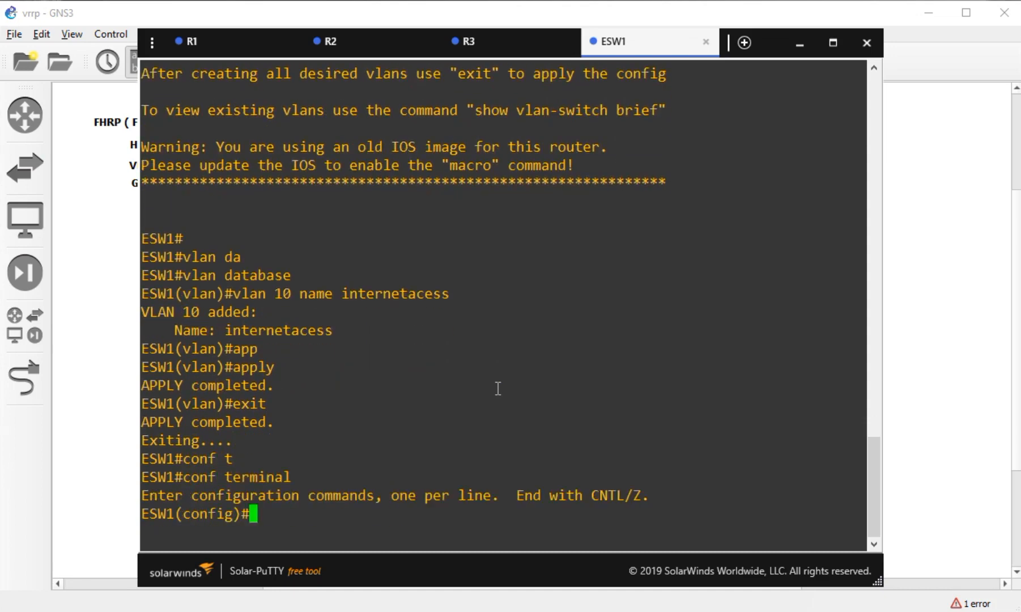
- Select the ESW1 port range fa1/14 - 15 and enable it with no shutdown
text(int)
key(Tab)
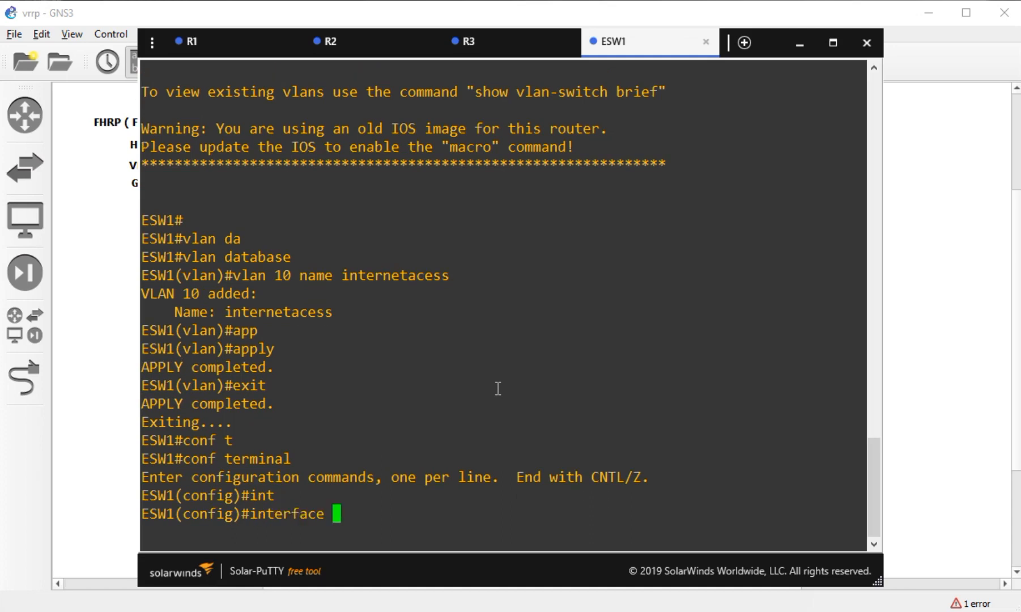
text(ra)
key(Tab)
text(fa)
key(Tab)
text(1/14 - 15)
key(Return)
text(no shu)
key(Tab)
key(Return)
- Set ports fa1/14–15 to switchport mode access
text(sw)
key(Tab)
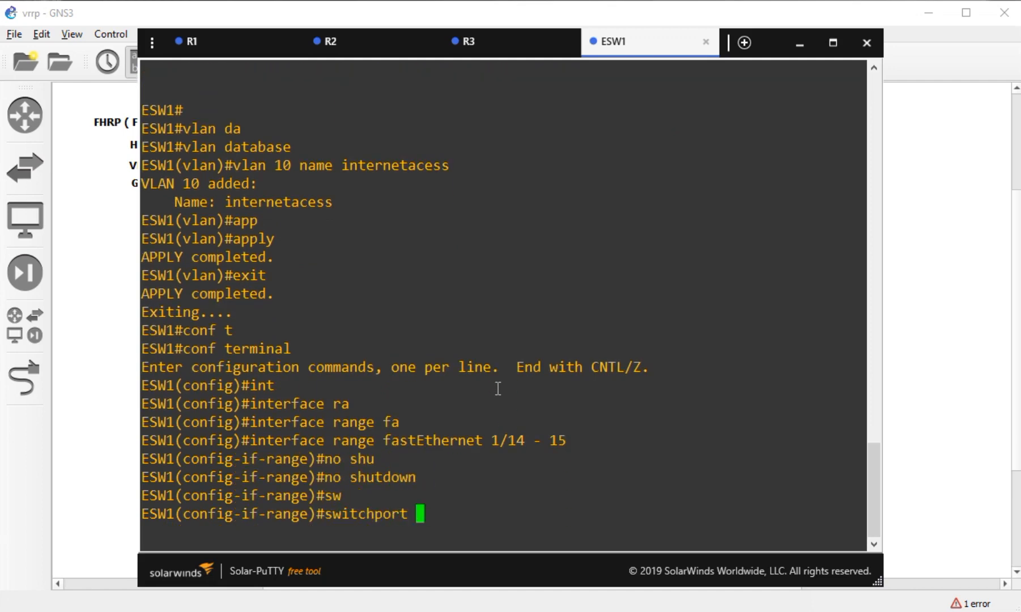
text(mo)
key(Tab)
text(acc)
key(Tab)
key(Return)
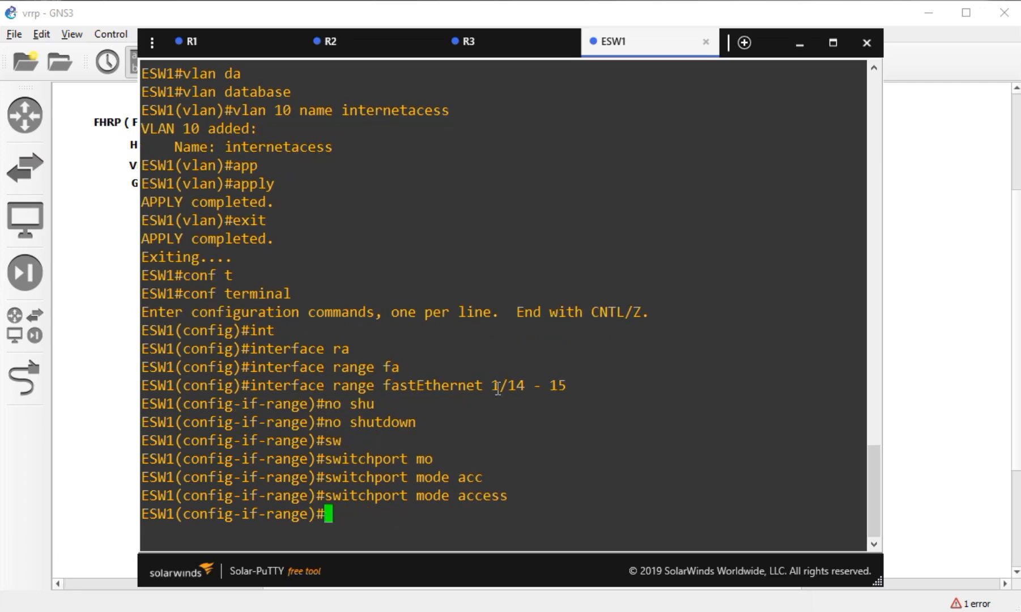
- Assign ports fa1/14–15 to access VLAN 10 and leave the interface range
text(sw)
key(Tab)
text(acc)
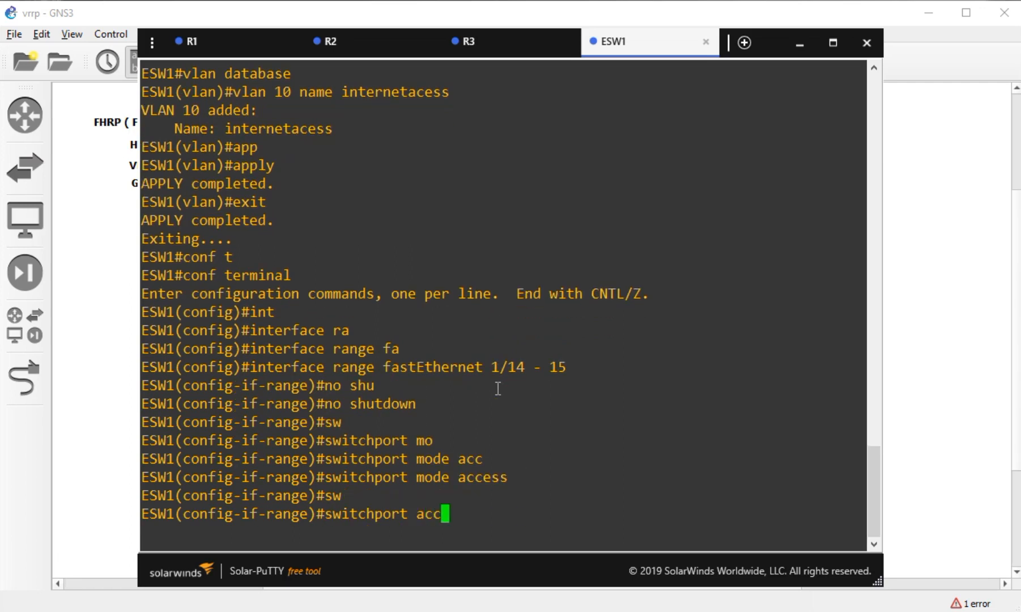
key(Tab)
text(vla)
key(Tab)
text(10)
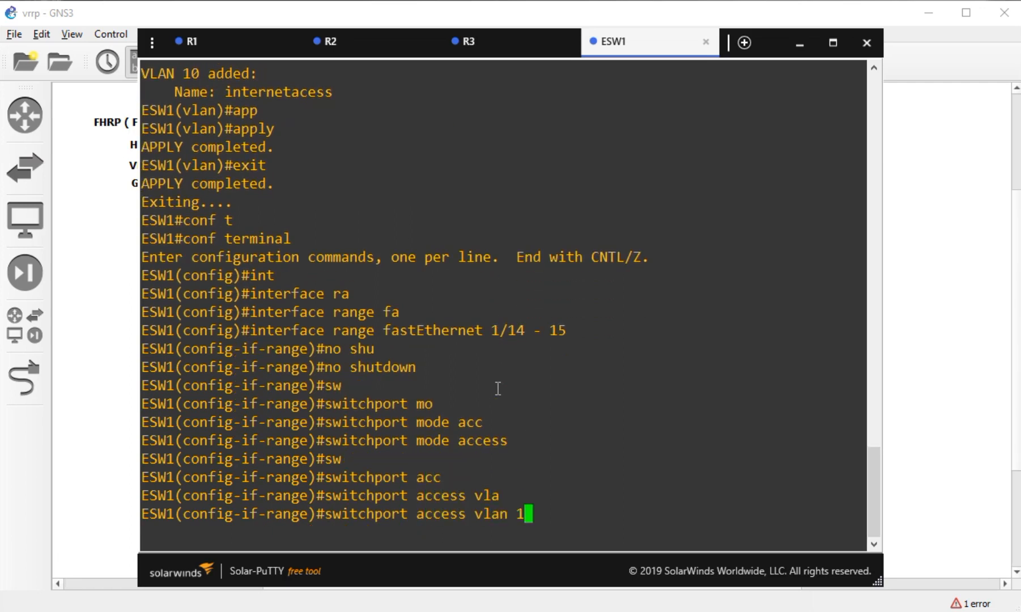
key(Return)
text(ex)
key(Return)
- Enter the interface vlan 10 configuration, correcting a mistyped command
text(ip int)
key(Tab)
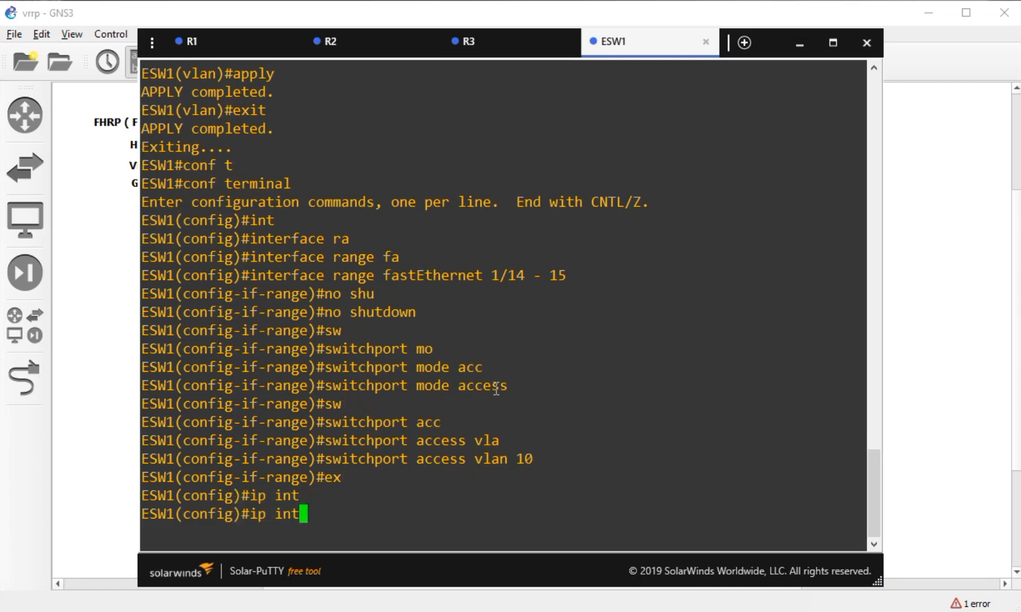
key(BackSpace)
key(BackSpace)
key(BackSpace)
key(BackSpace)
key(BackSpace)
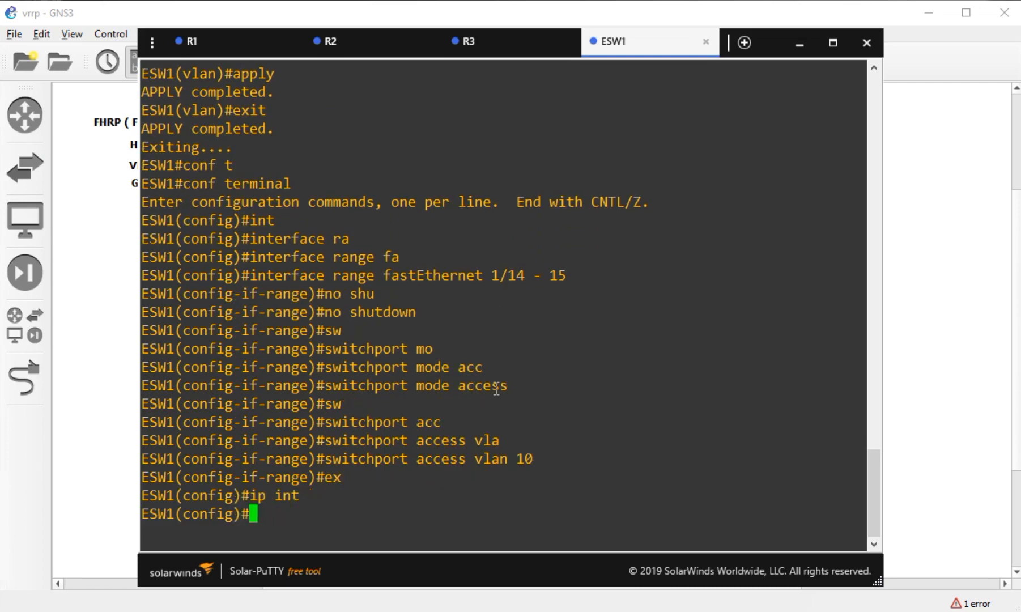
text(nt)
key(Tab)
text(vla)
key(Tab)
text(10)
key(Return)
- Bring the Vlan10 interface up with no shutdown and begin the ip address command
text(o shu)
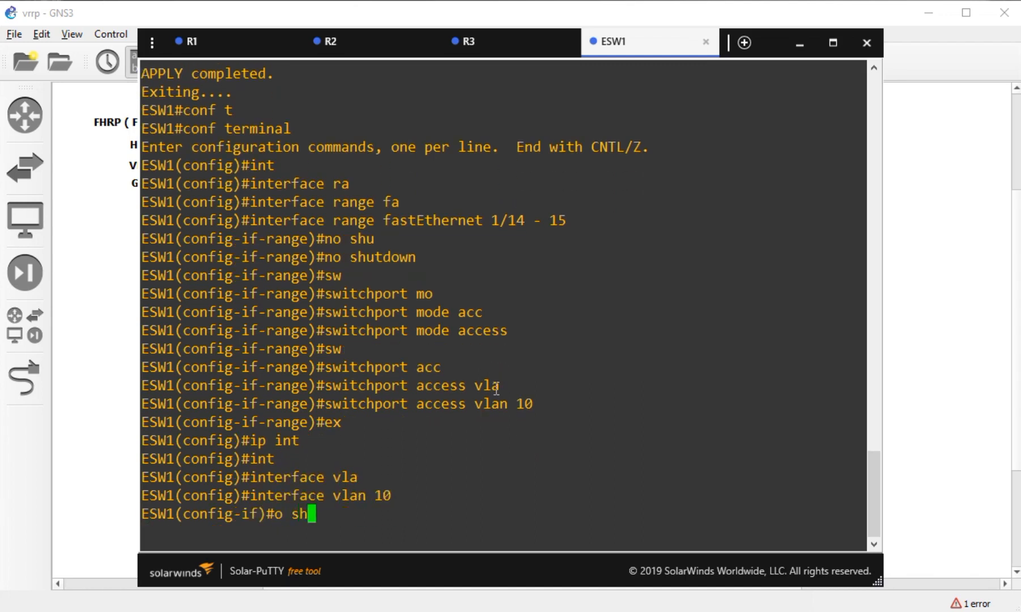
key(Return)
text(o sh)
key(Return)
text(o)
key(BackSpace)
text(no shu)
key(Tab)
key(Return)
text(ip add)
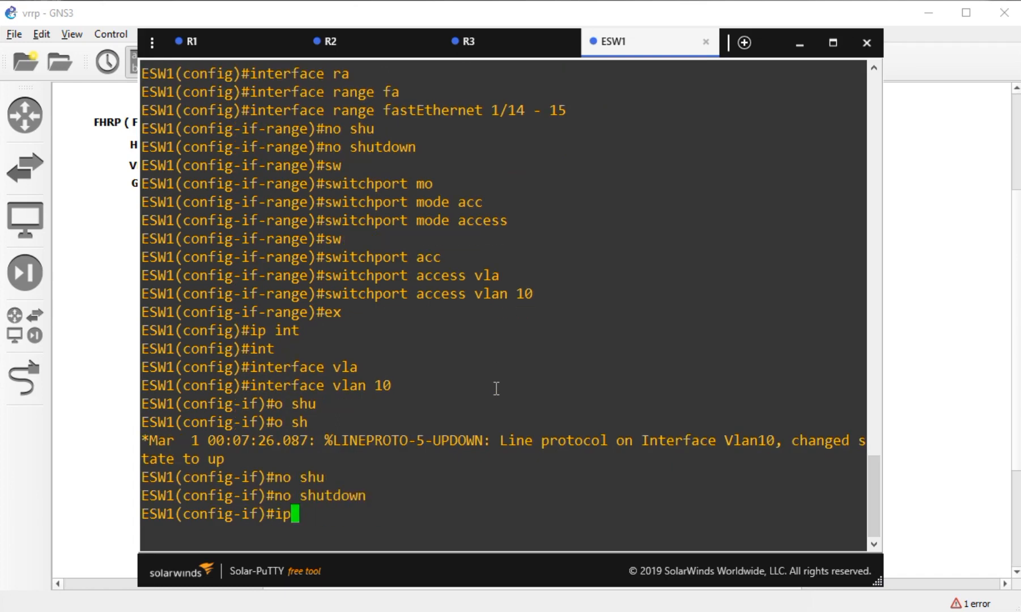
key(Tab)
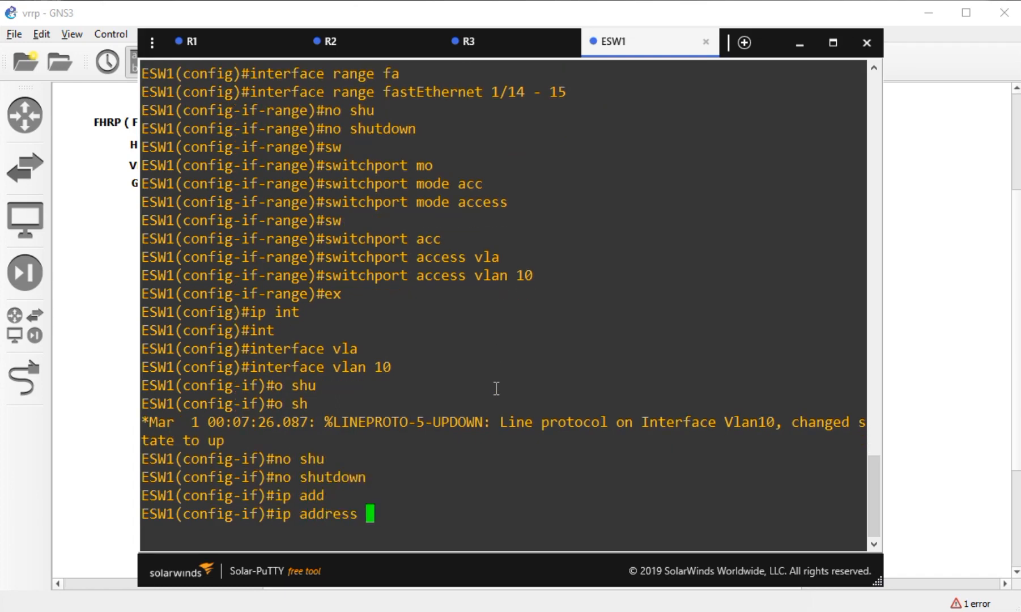
click(932, 239)
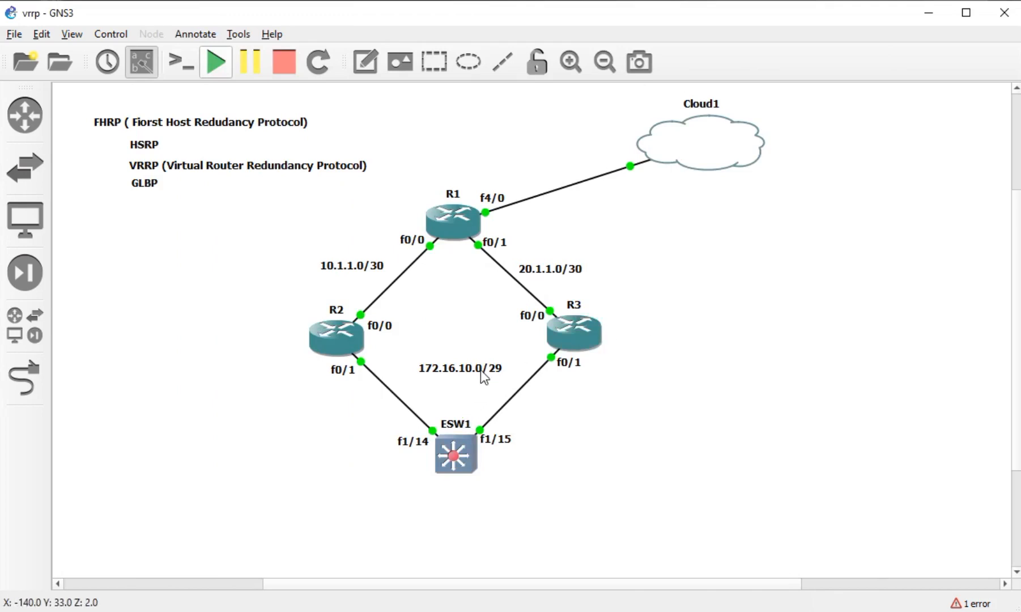
- Add a note reading 'VIRTUAL IP : 172.16.10.5/29' between R2 and R3
drag(302, 356, 683, 372)
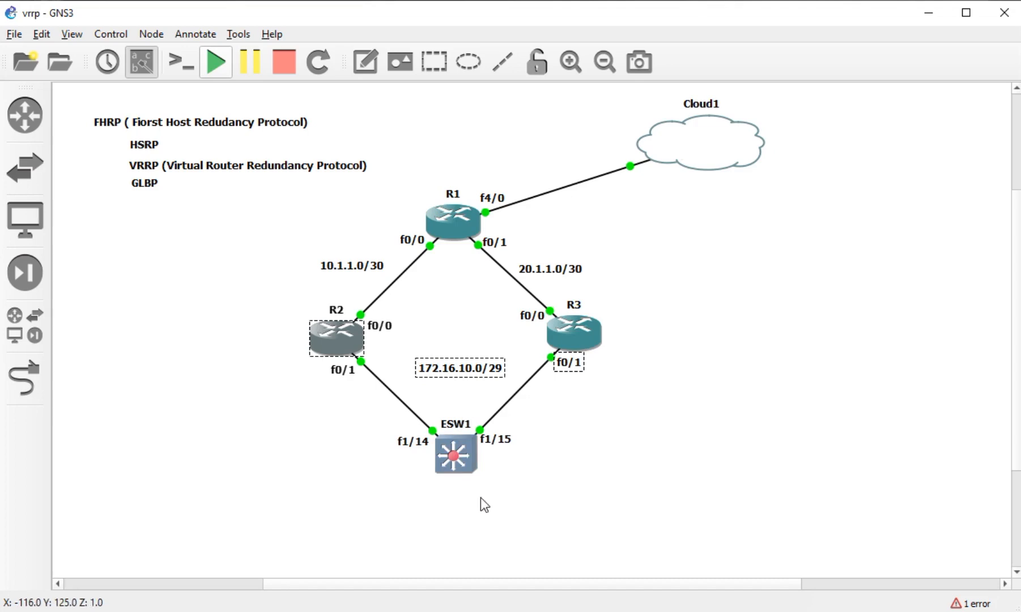
click(443, 470)
click(363, 73)
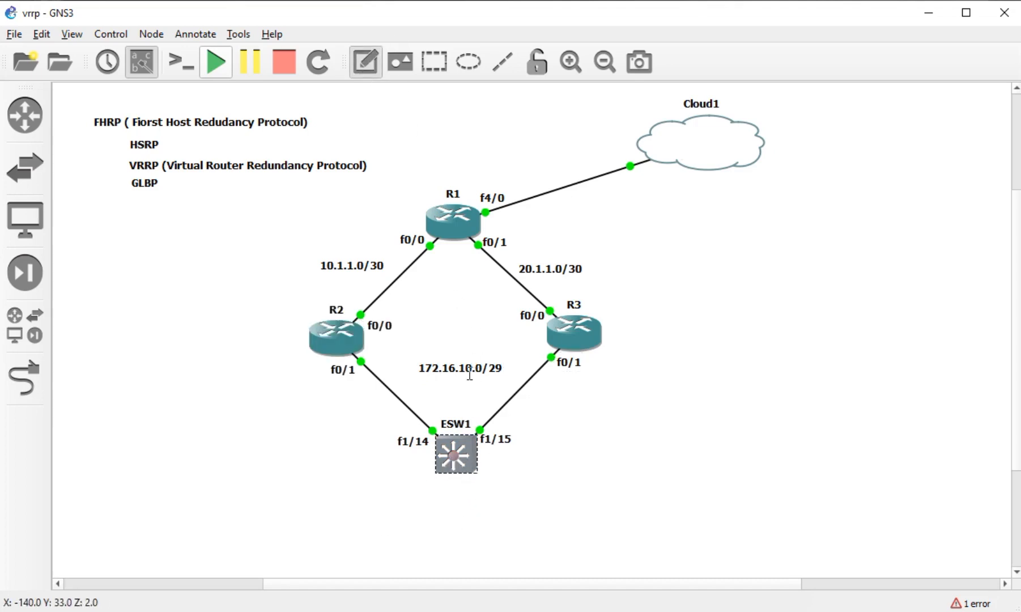
click(424, 345)
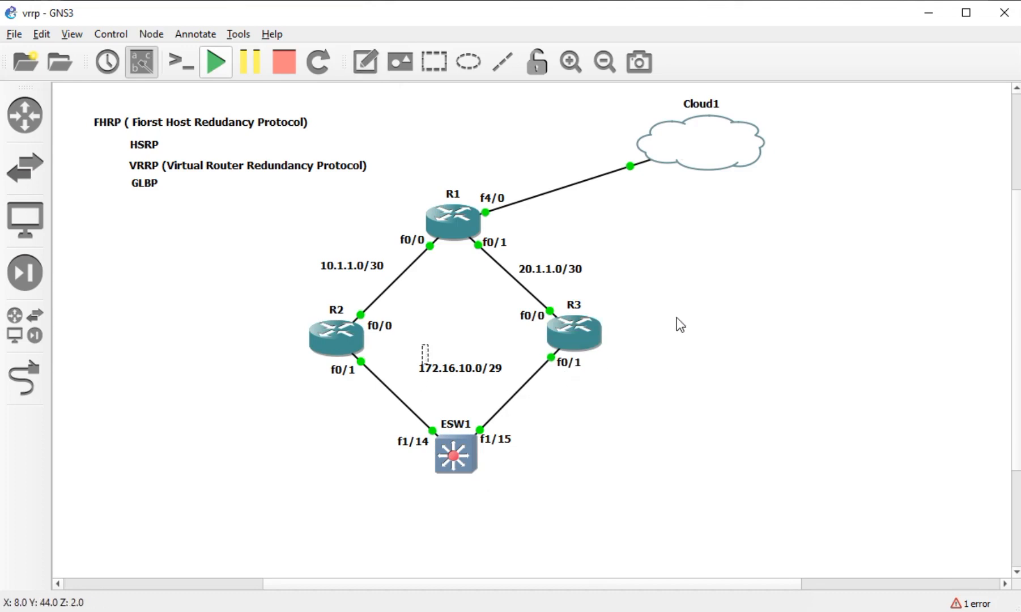
text(virtual)
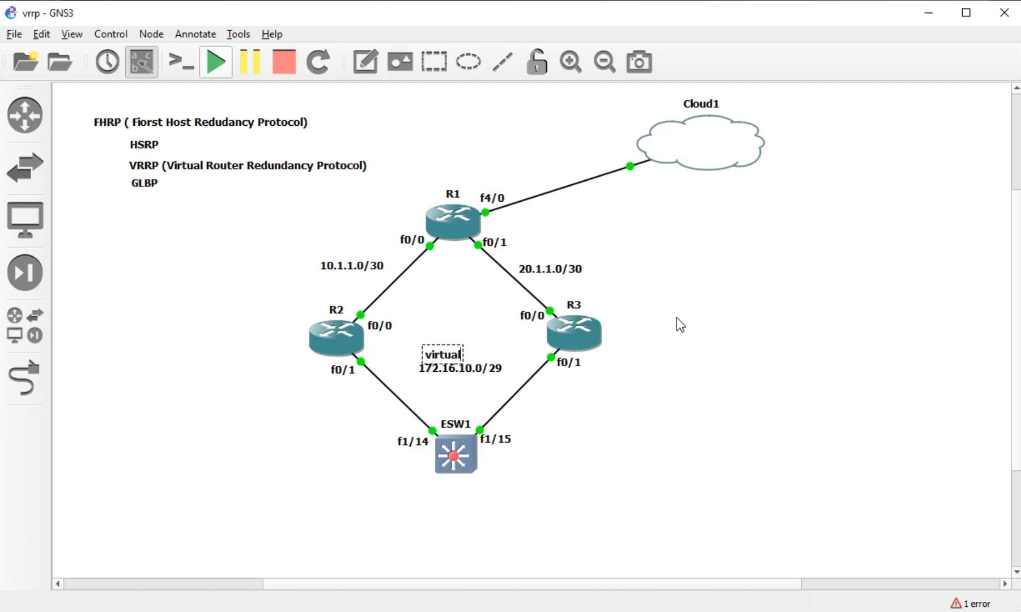
text( ip ; 172)
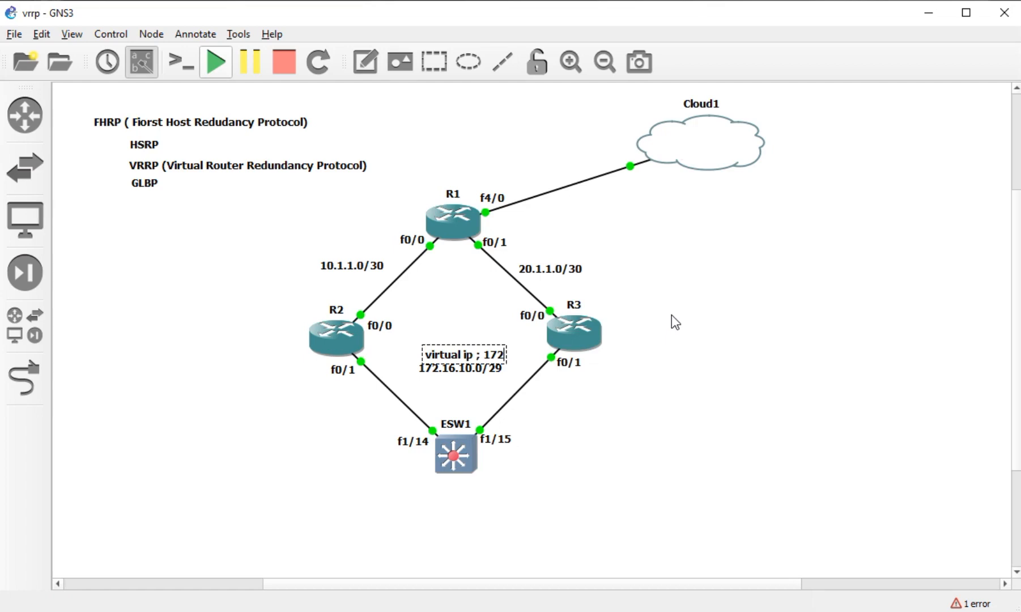
key(BackSpace)
key(BackSpace)
key(BackSpace)
key(BackSpace)
key(BackSpace)
key(BackSpace)
key(BackSpace)
key(BackSpace)
key(BackSpace)
key(BackSpace)
key(BackSpace)
key(BackSpace)
key(BackSpace)
key(BackSpace)
key(BackSpace)
key(BackSpace)
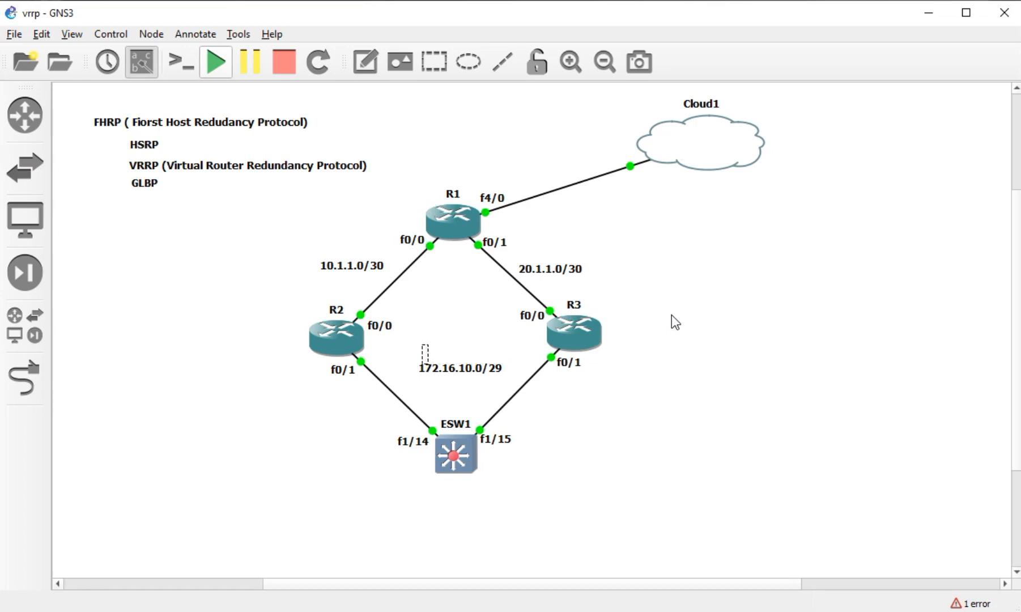
text(VIRTUAL IP :)
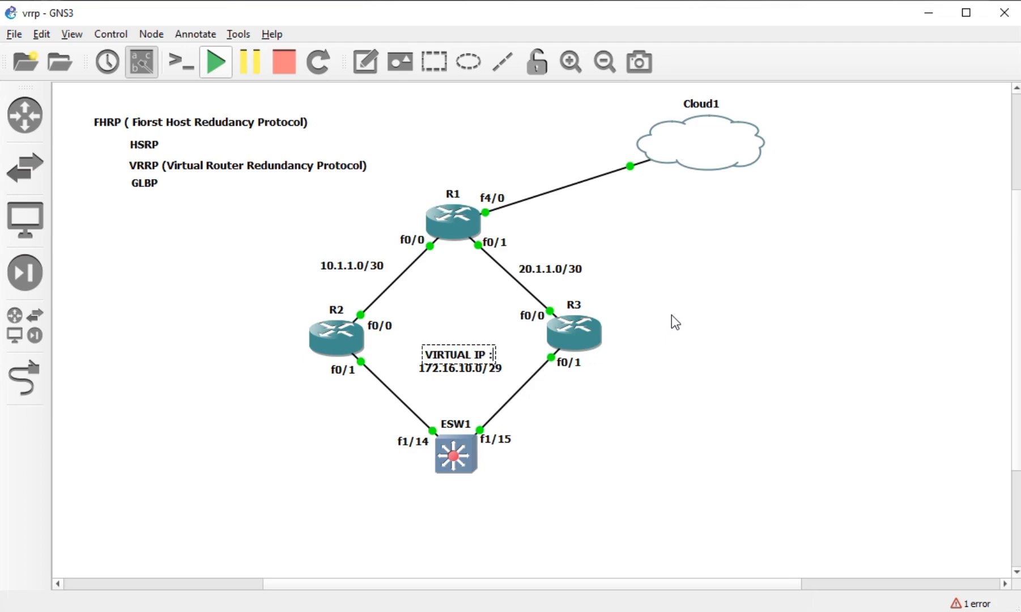
text( 172.16)
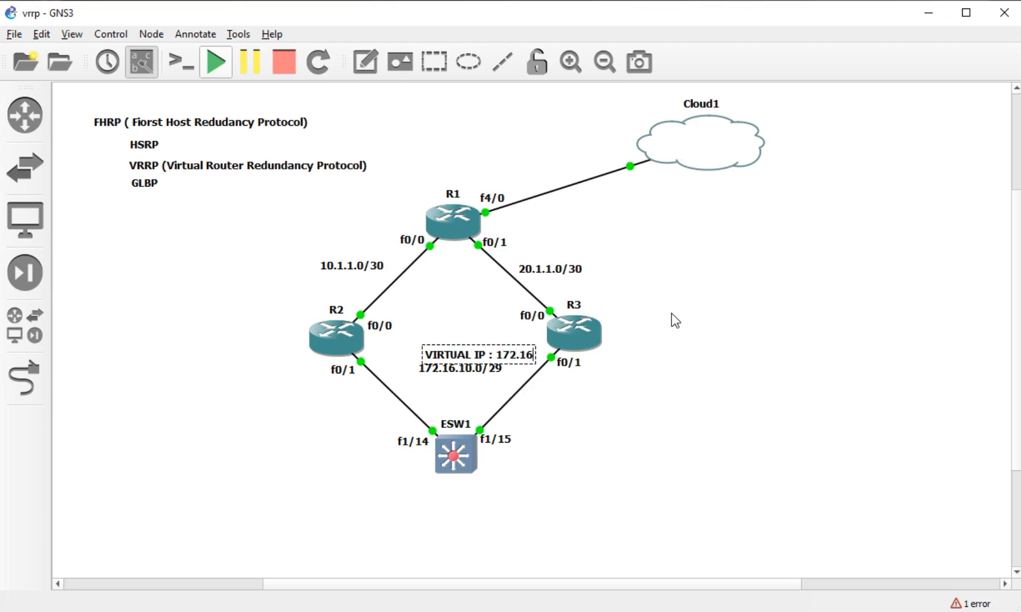
text(.10.5/)
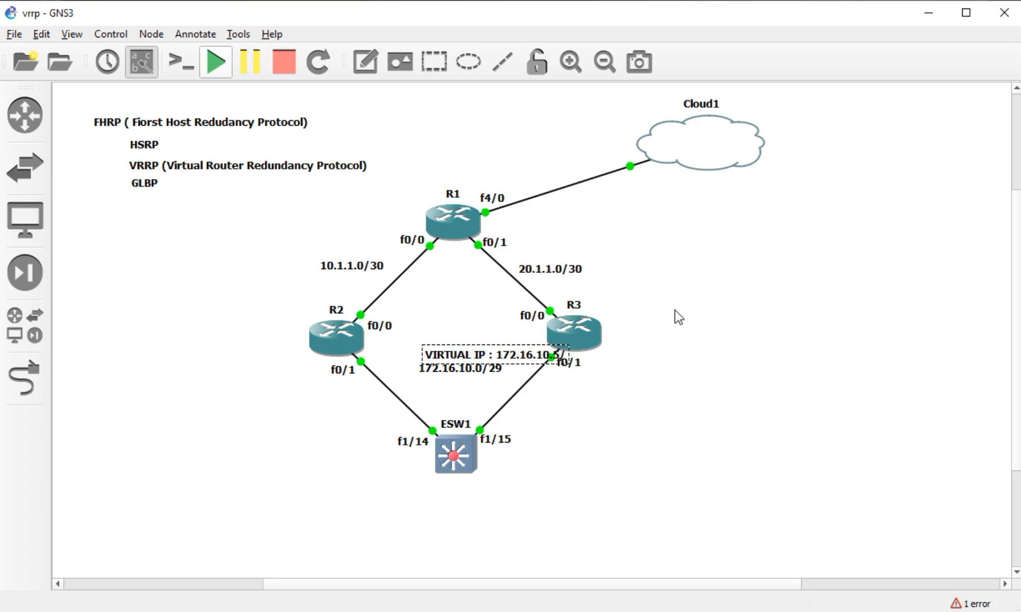
text(29)
click(679, 317)
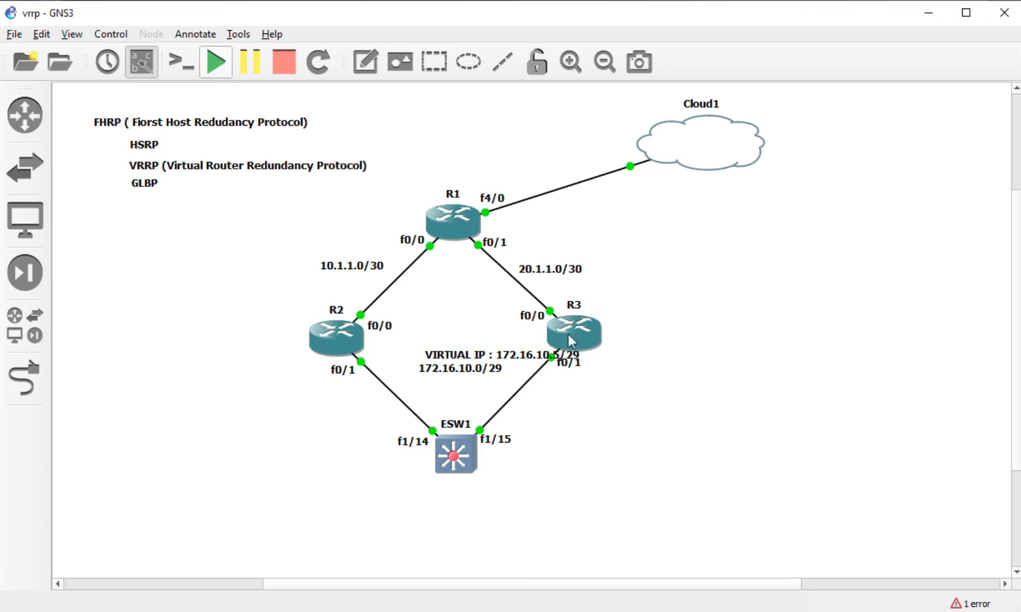
- Arrange the VIRTUAL IP note directly above the 172.16.10.0/29 label
drag(532, 361, 480, 355)
click(530, 403)
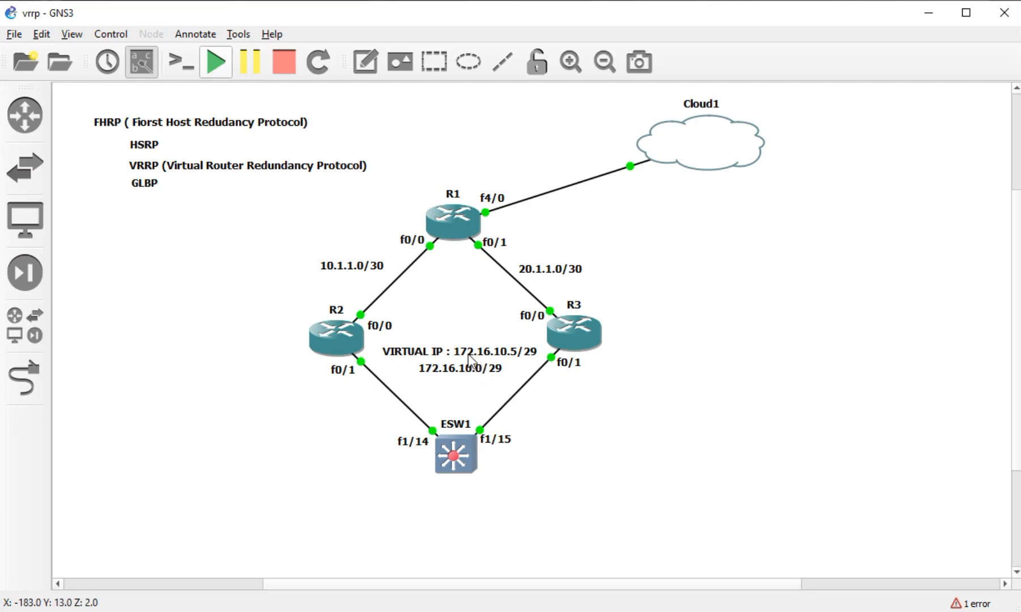
drag(469, 353, 471, 354)
click(470, 374)
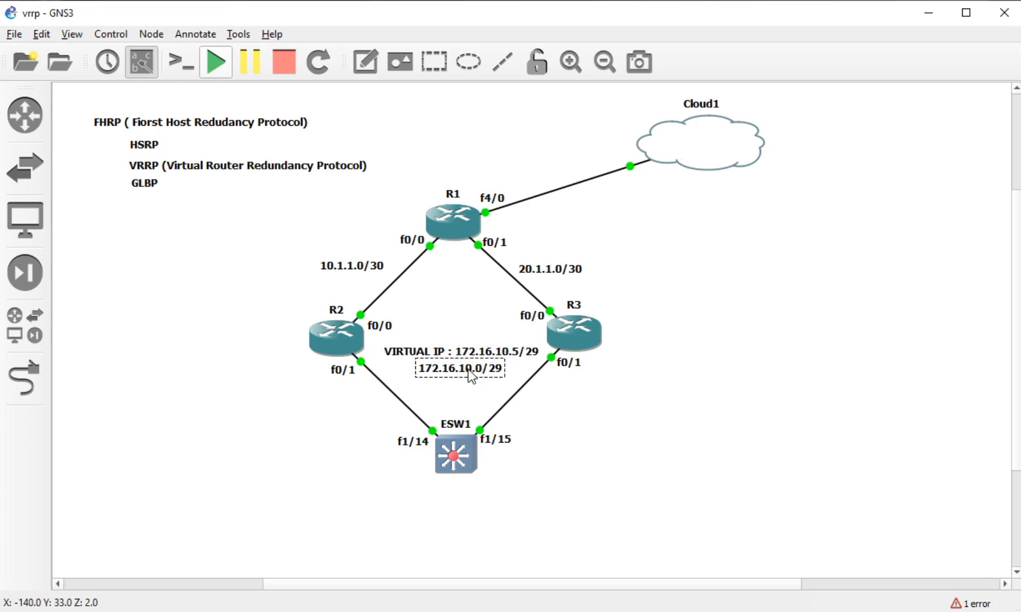
mouse_move(468, 368)
mouse_down()
mouse_move(468, 385)
mouse_move(478, 356)
mouse_move(472, 365)
mouse_up()
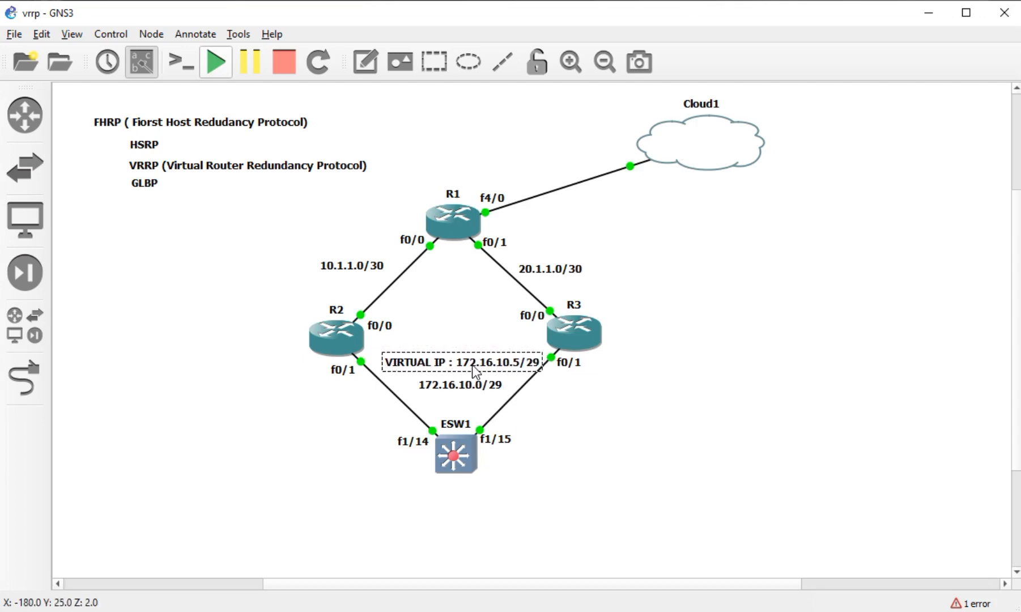
click(513, 387)
drag(507, 367, 499, 369)
click(582, 425)
- Give ESW1's Vlan10 172.16.10.3 255.255.255.248, replacing the rejected .252 mask, and reissue no shutdown
double_click(455, 453)
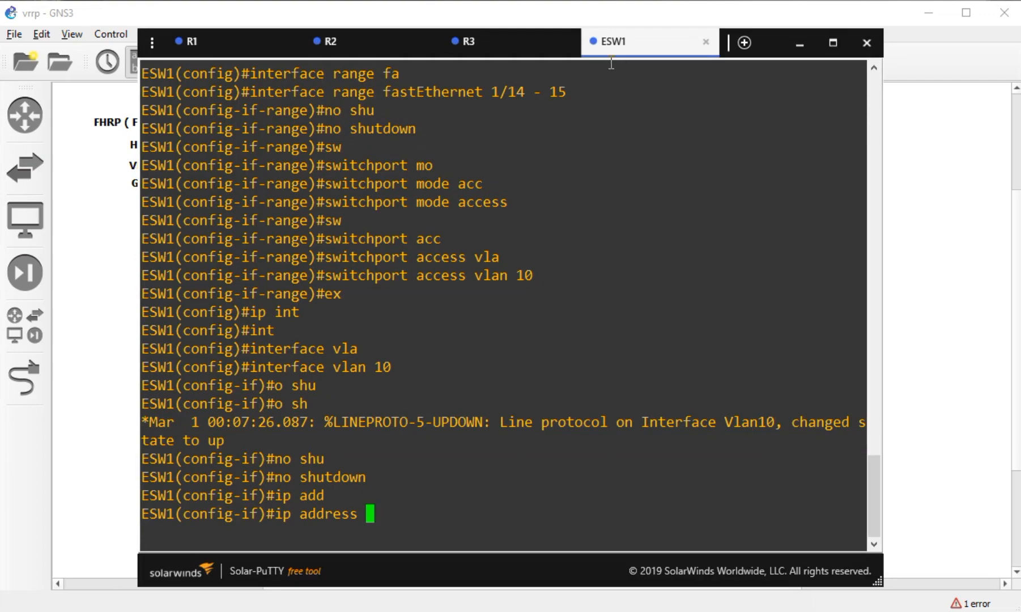
drag(620, 55, 709, 44)
text(172.1)
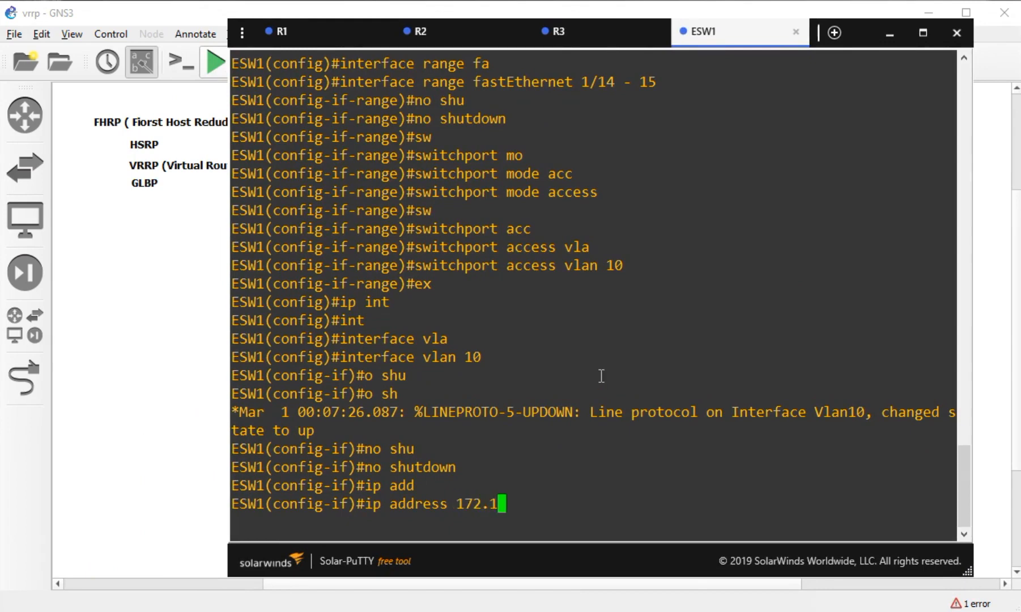
text(6.10.)
text(3 255.255.255.252)
key(Return)
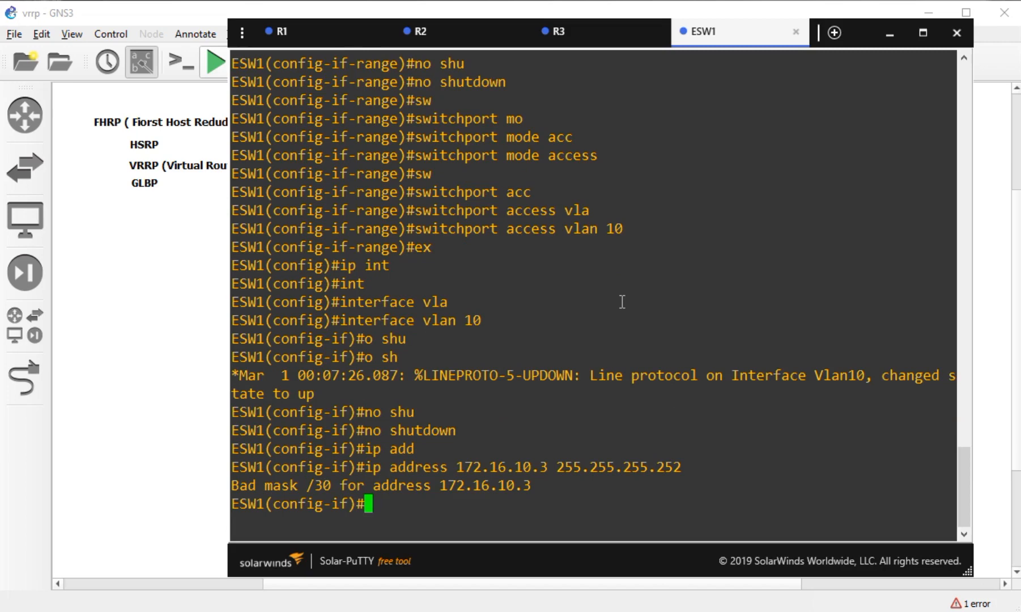
key(Up)
key(BackSpace)
key(BackSpace)
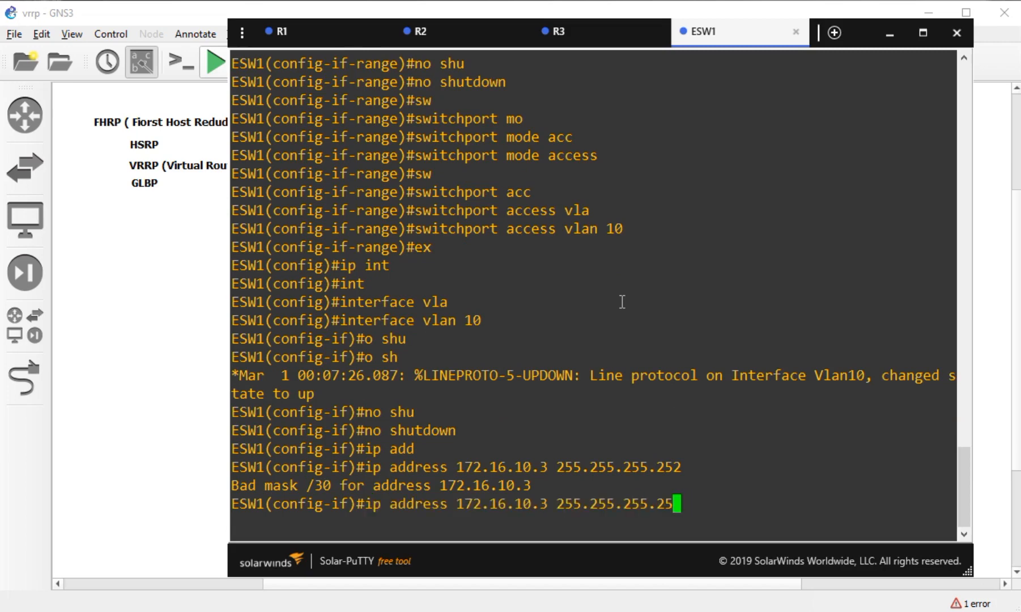
text(48)
key(Return)
text(no shu)
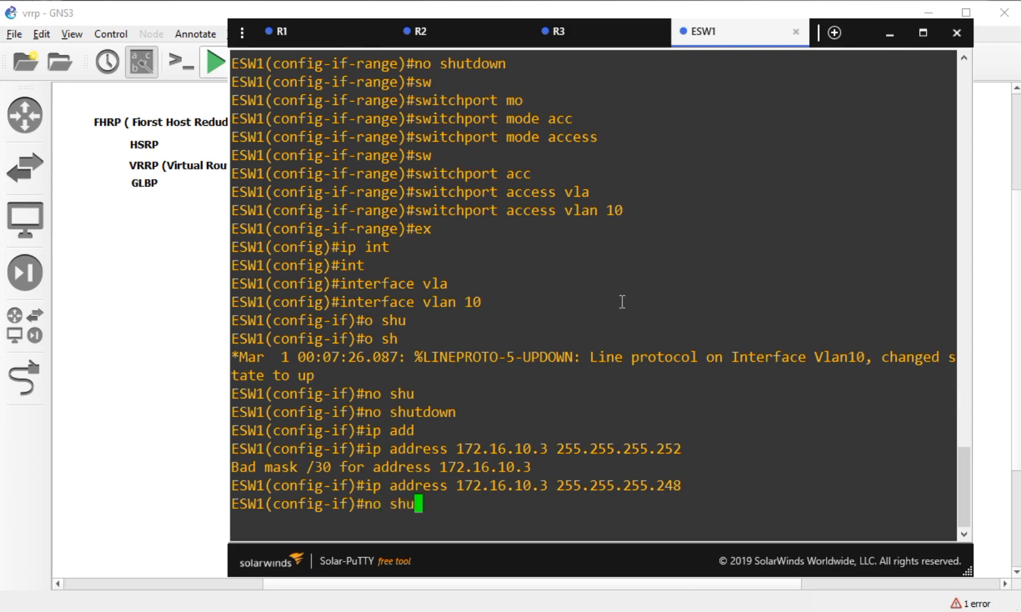
key(Tab)
key(Return)
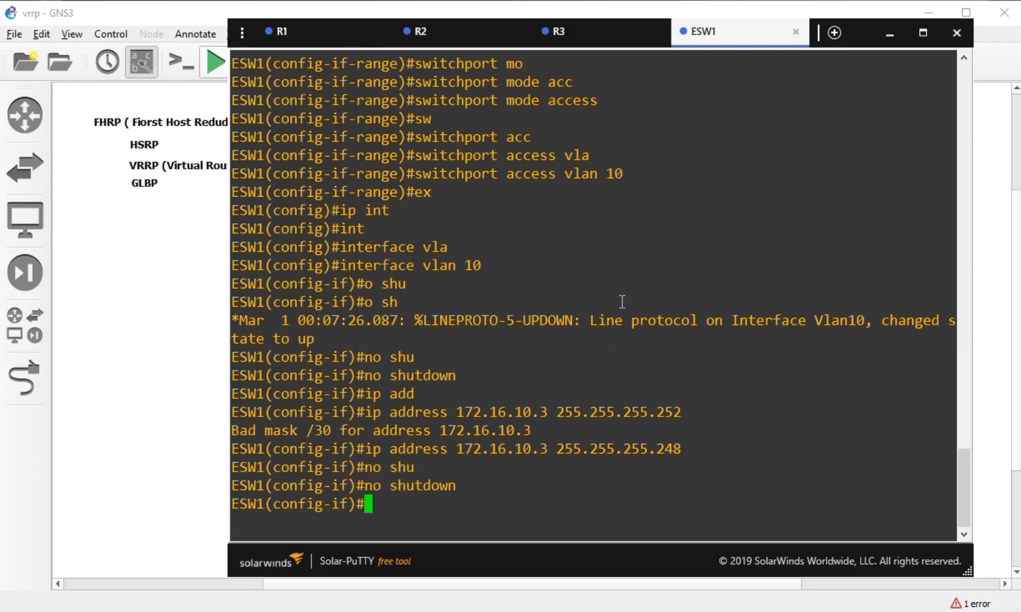
text(do sh ip )
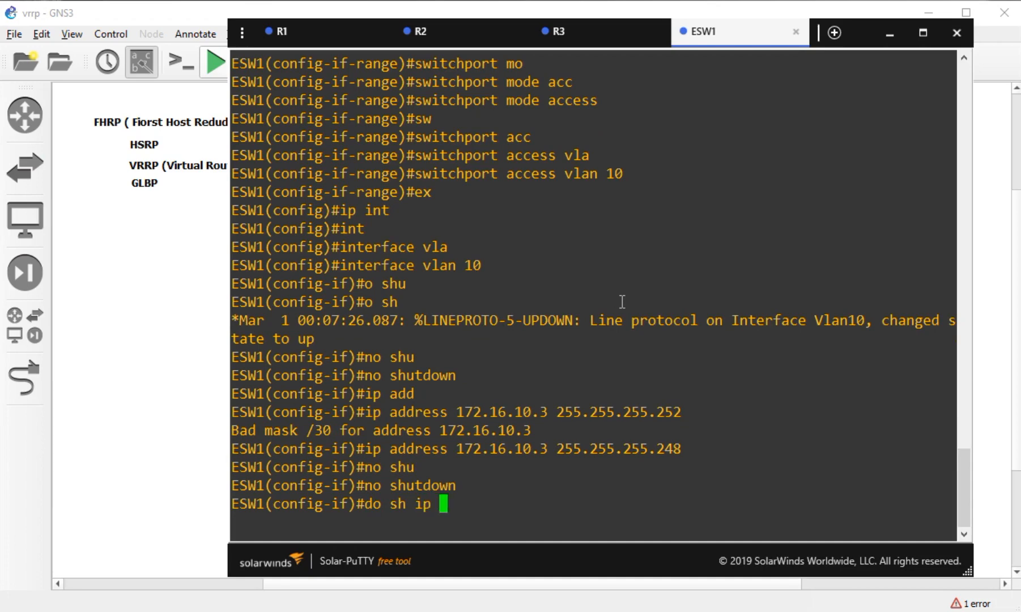
text(int br)
- Review ESW1's interface brief, checking Vlan10 at 172.16.10.3 and ports fa1/14–15
key(Return)
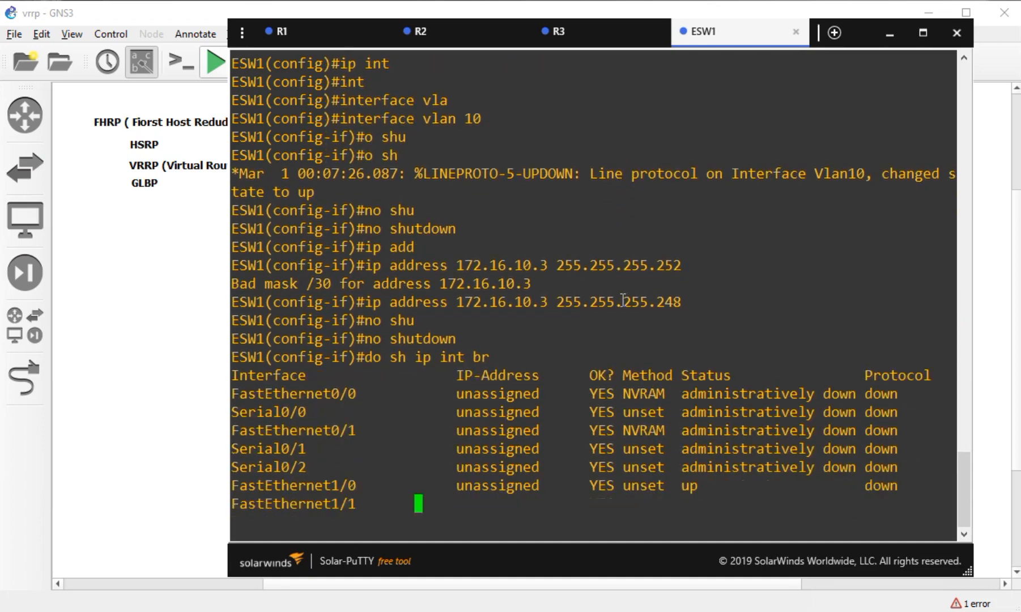
key(space)
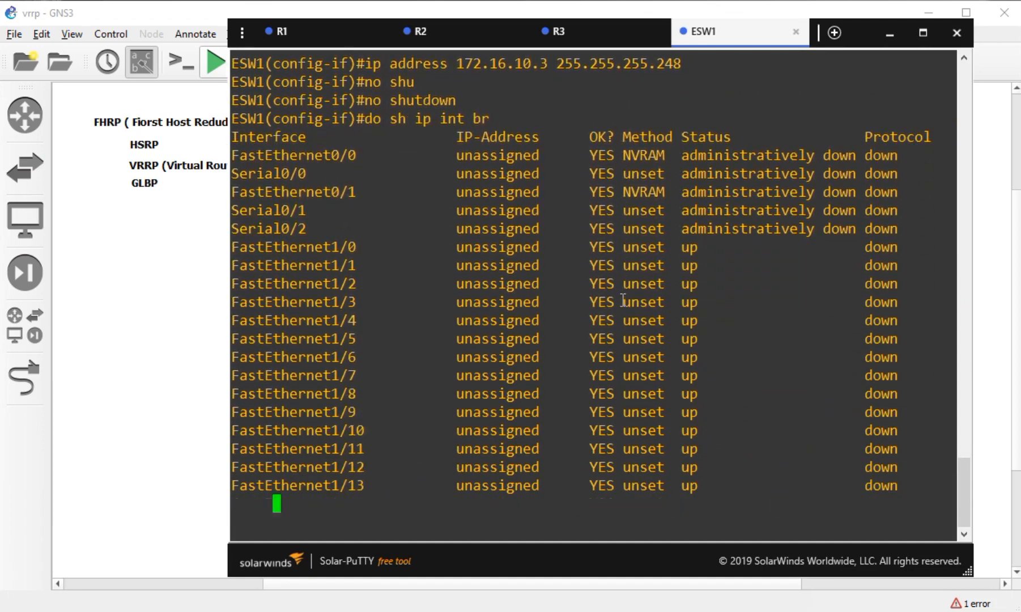
key(Return)
key(Return)
key(Return)
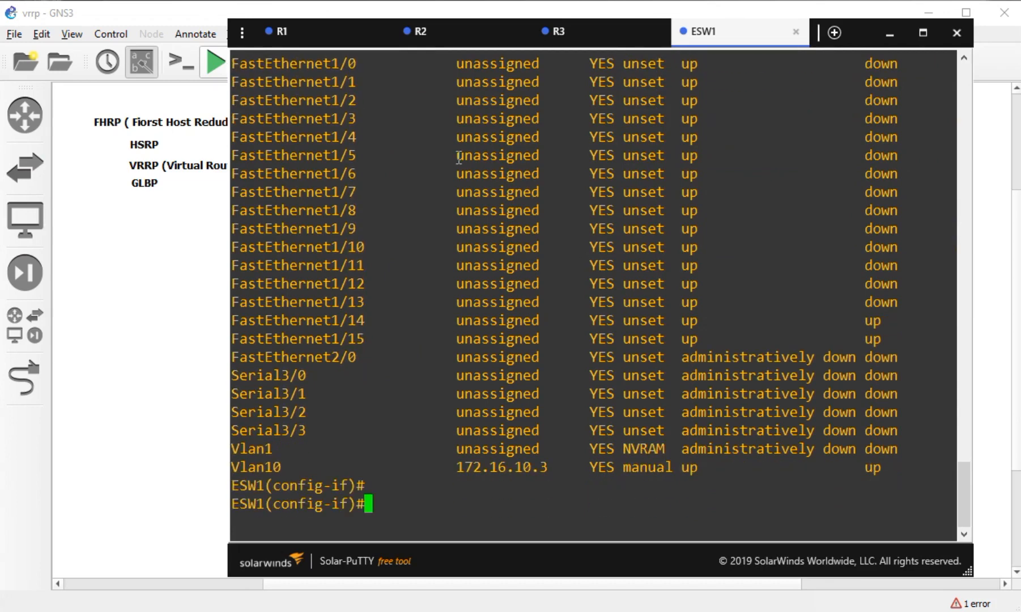
drag(561, 466, 474, 449)
drag(711, 337, 329, 326)
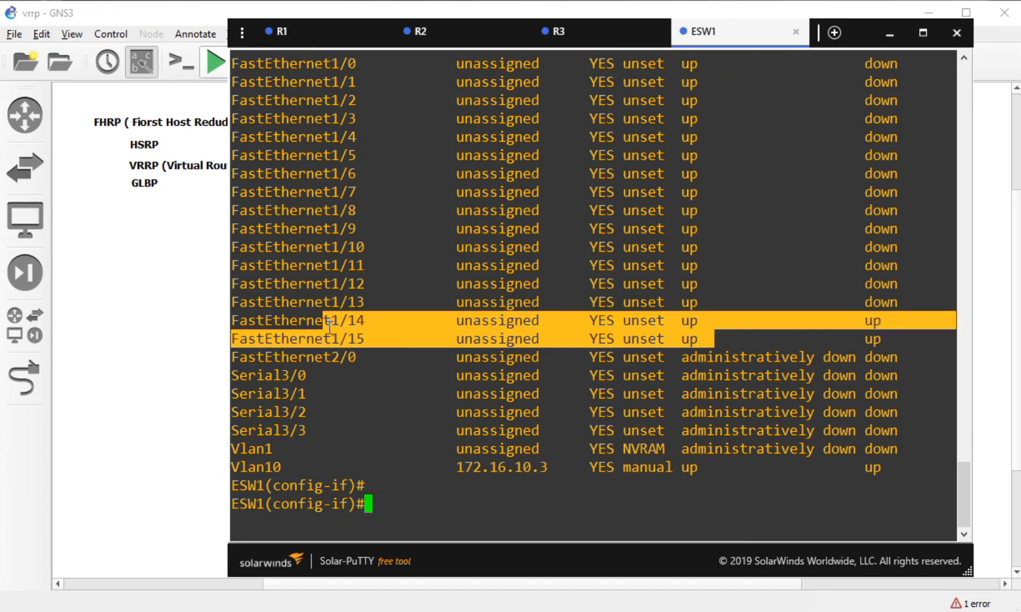
click(359, 350)
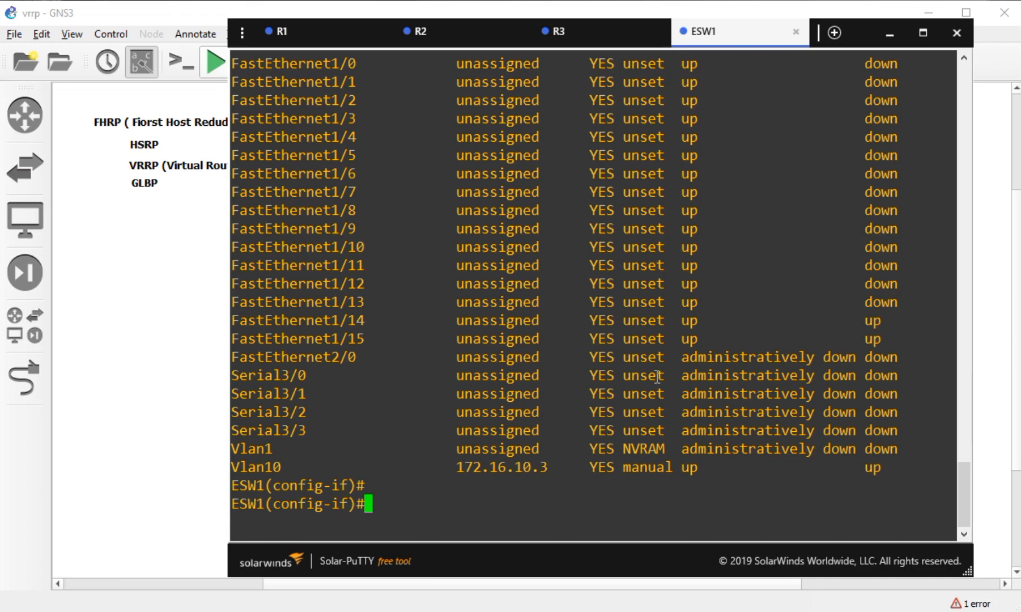
- Exit interface configuration and ping 172.16.10.1 and 172.16.10.2 from ESW1
text(do p)
key(BackSpace)
key(BackSpace)
key(BackSpace)
key(BackSpace)
text(ex)
key(Return)
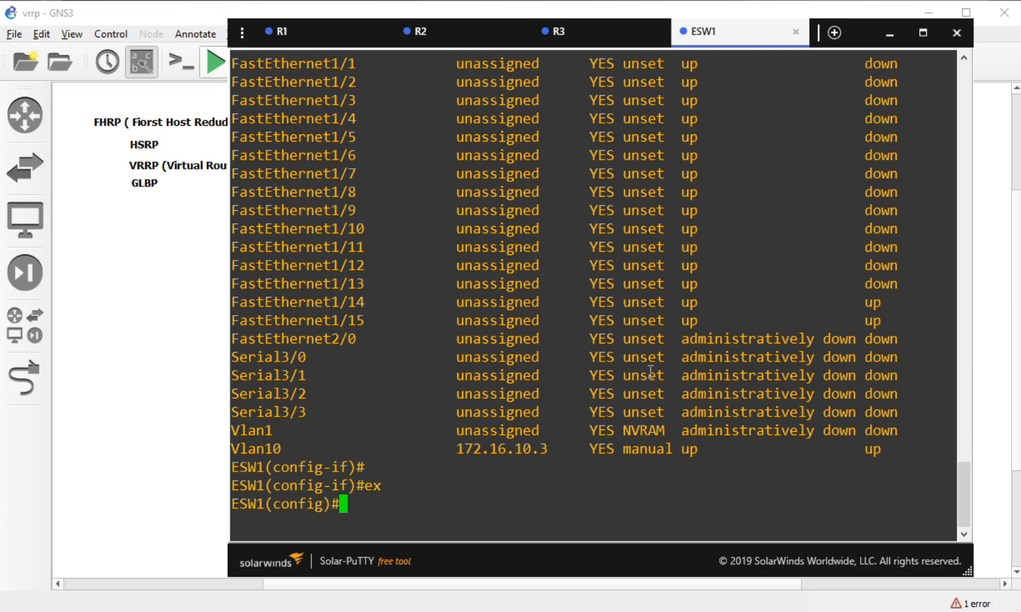
text(do ping 172.16)
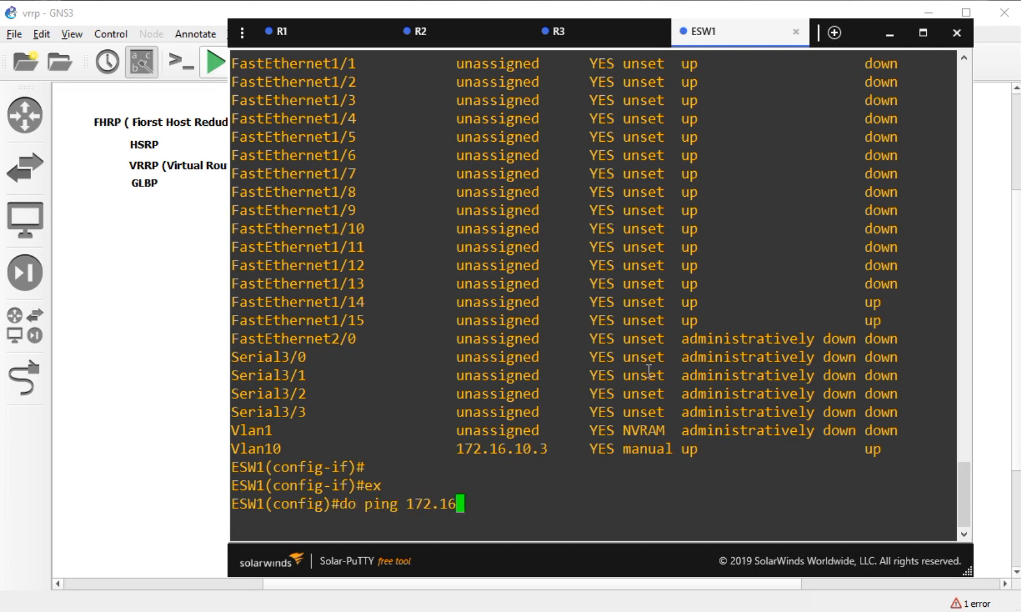
text(.10.1)
key(Return)
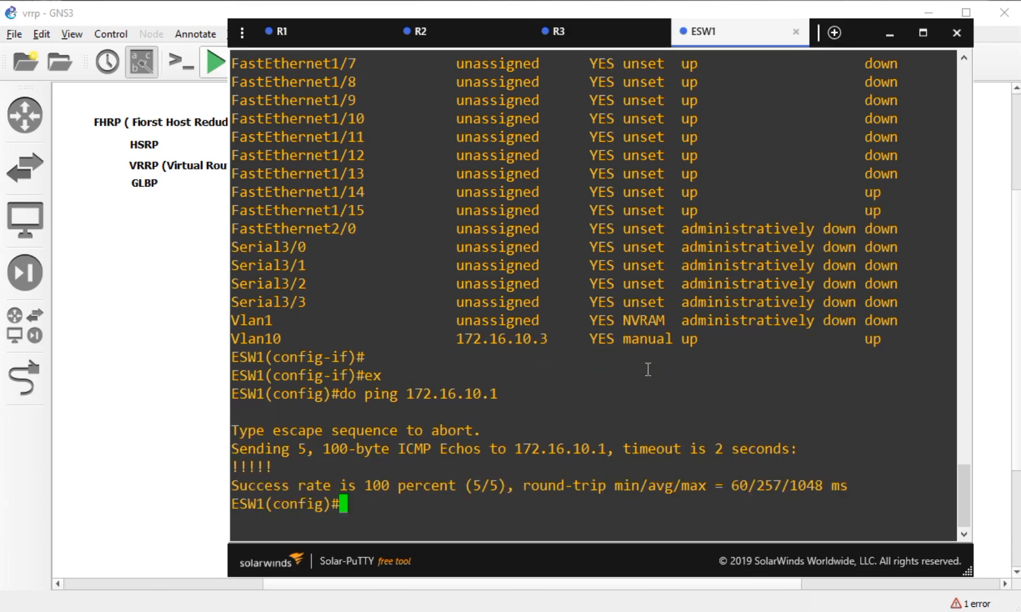
key(Up)
key(BackSpace)
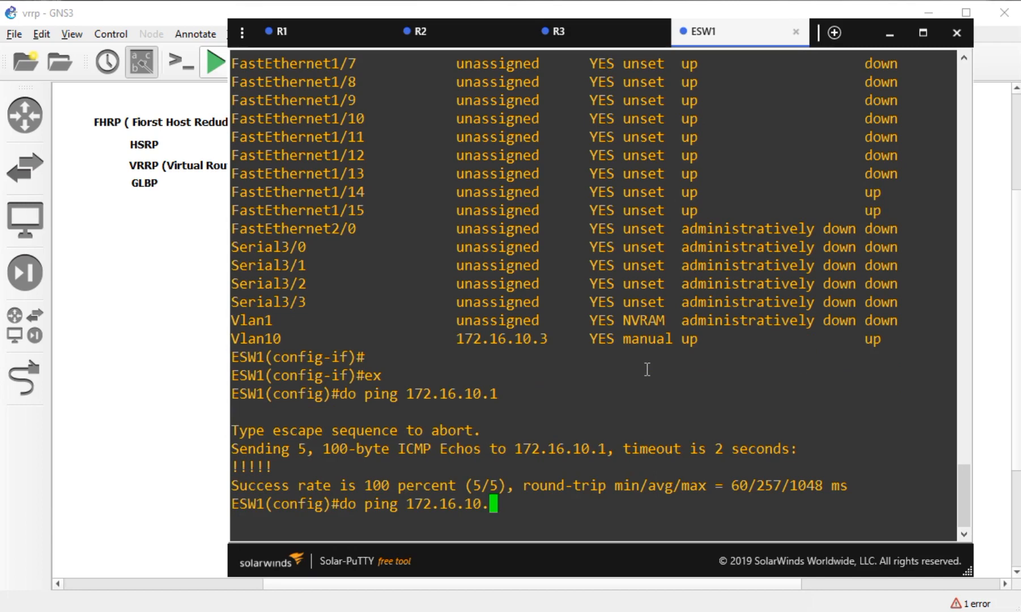
text(2)
key(Return)
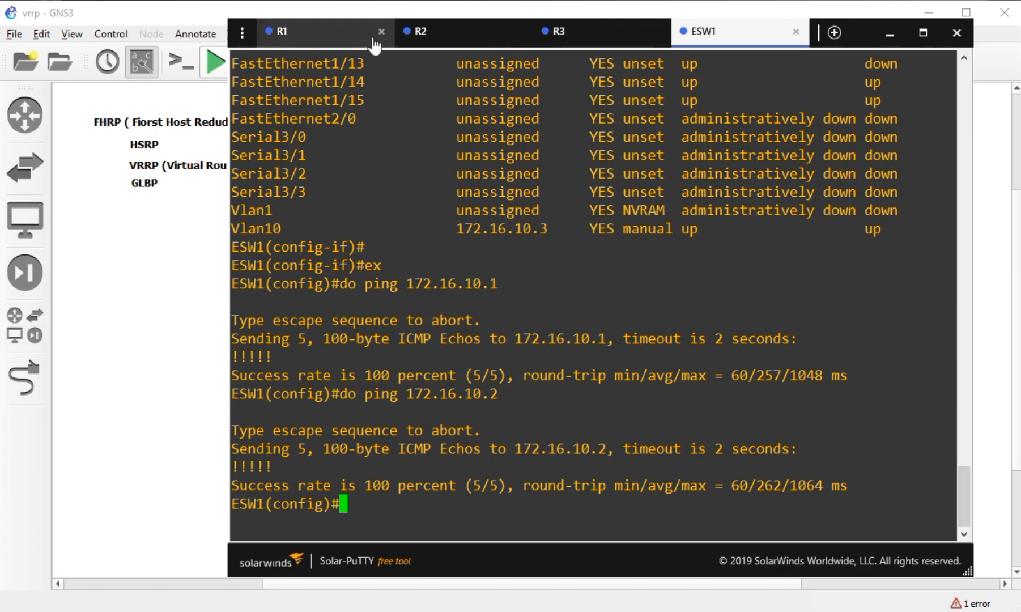
- Add the full name Host Standby Redundancy Protocol to the HSRP note
click(189, 221)
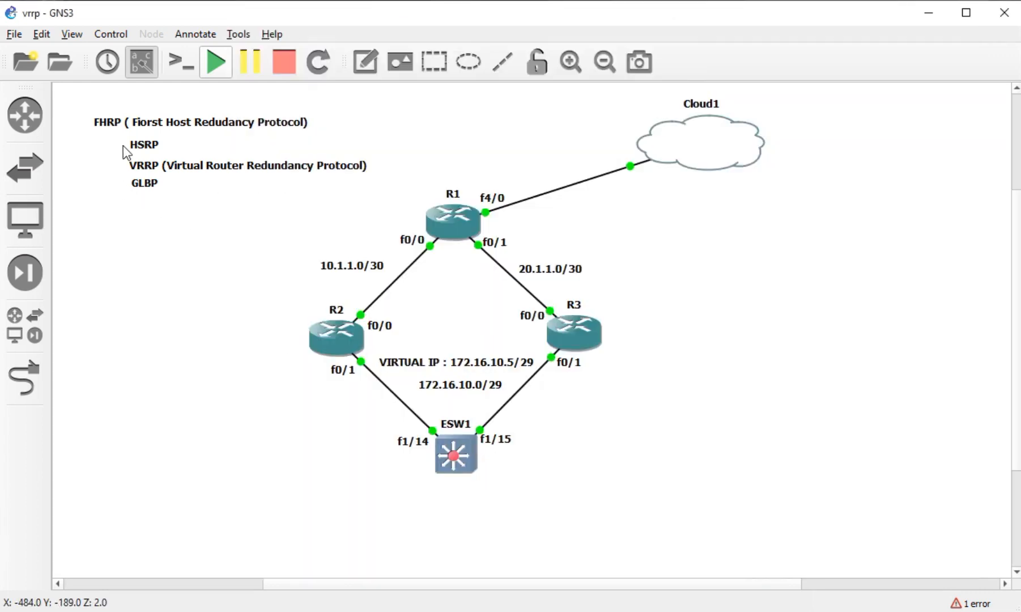
click(158, 168)
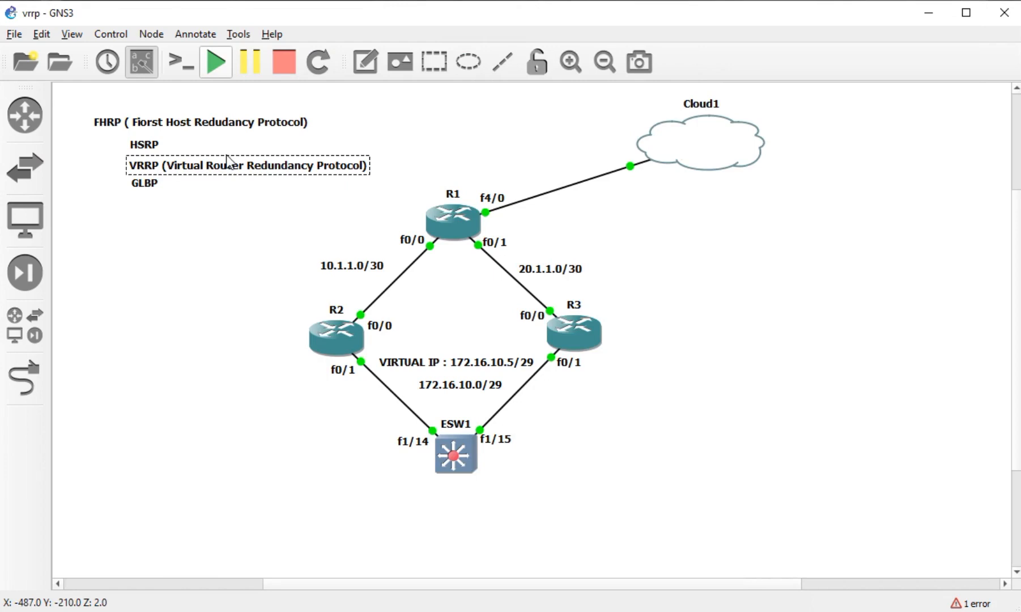
click(155, 150)
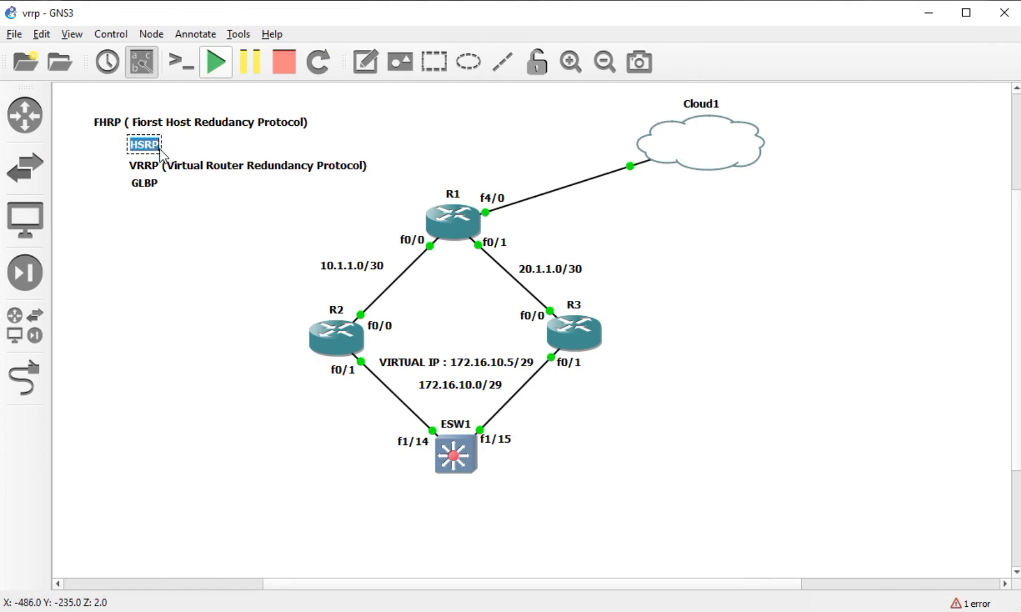
text((Host S)
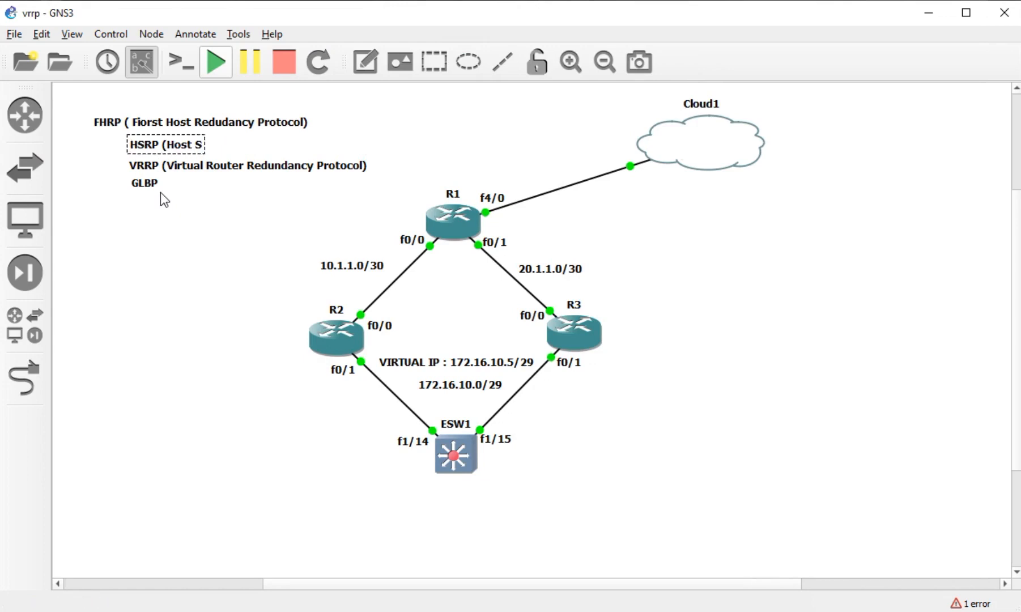
text(tanby Rou)
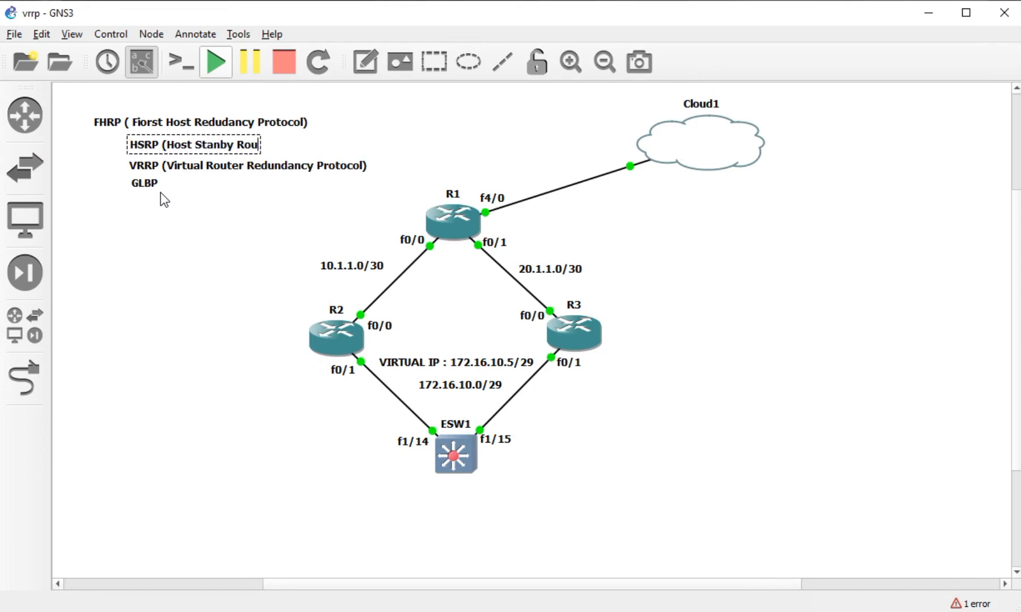
key(BackSpace)
key(BackSpace)
text(edundadcy Protocol)
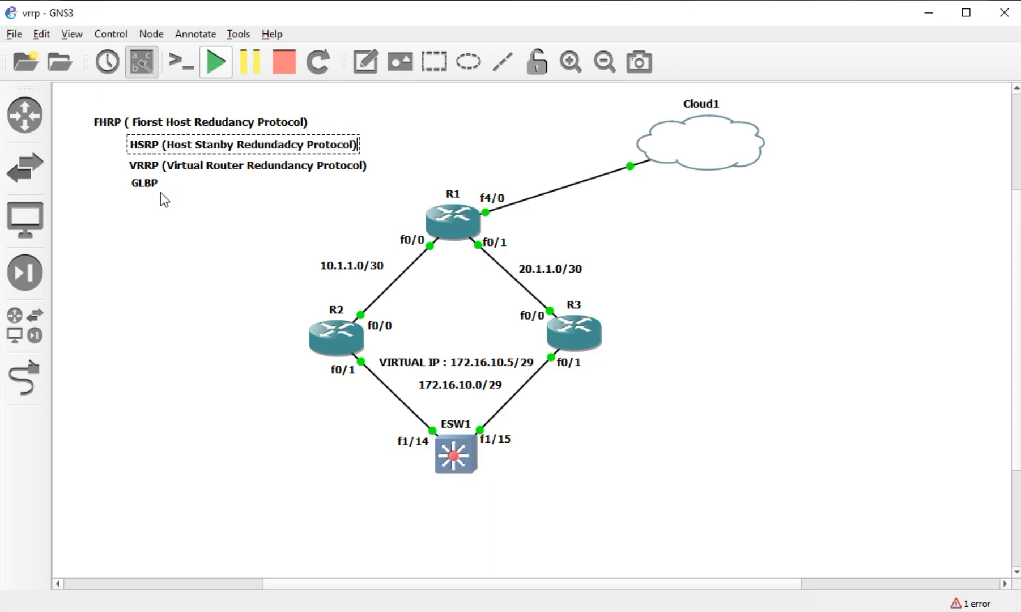
- Append '(Gateway Load Balance Protocol)' to the GLBP note
double_click(154, 187)
click(149, 183)
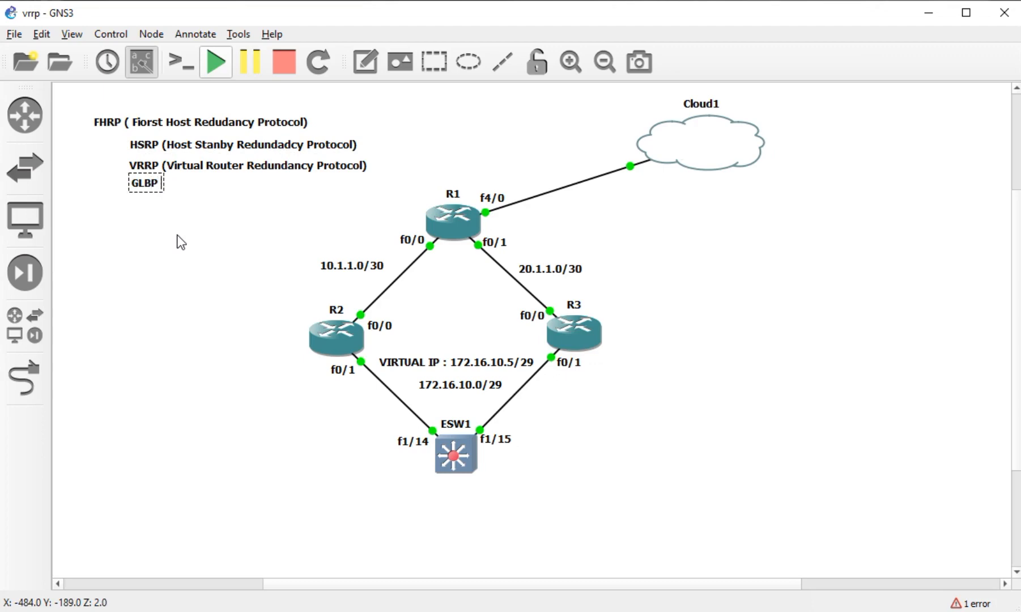
text((Gateway Load Balance)
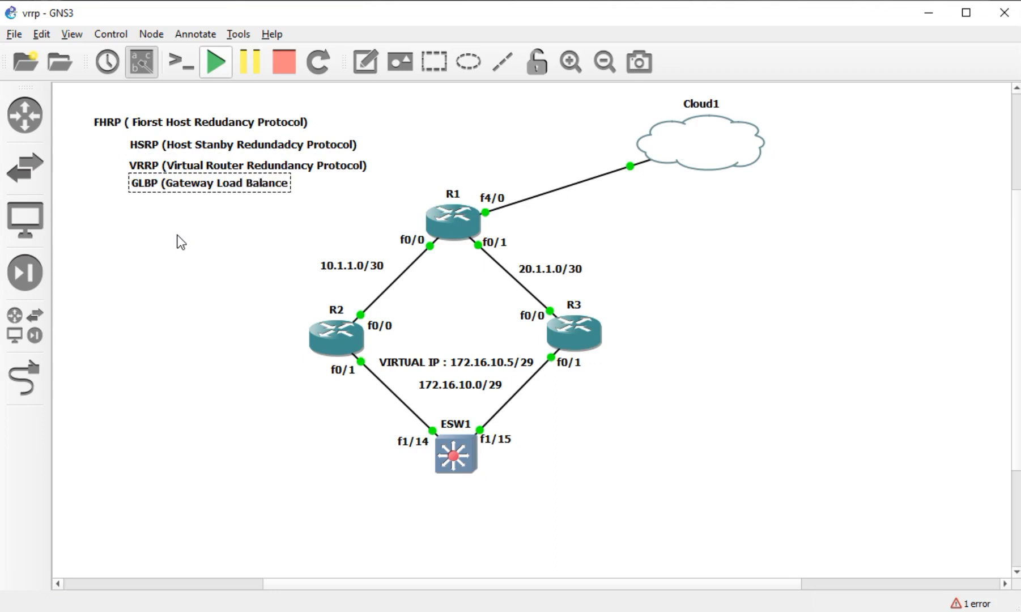
text( P)
key(BackSpace)
text(Protocol))
click(178, 237)
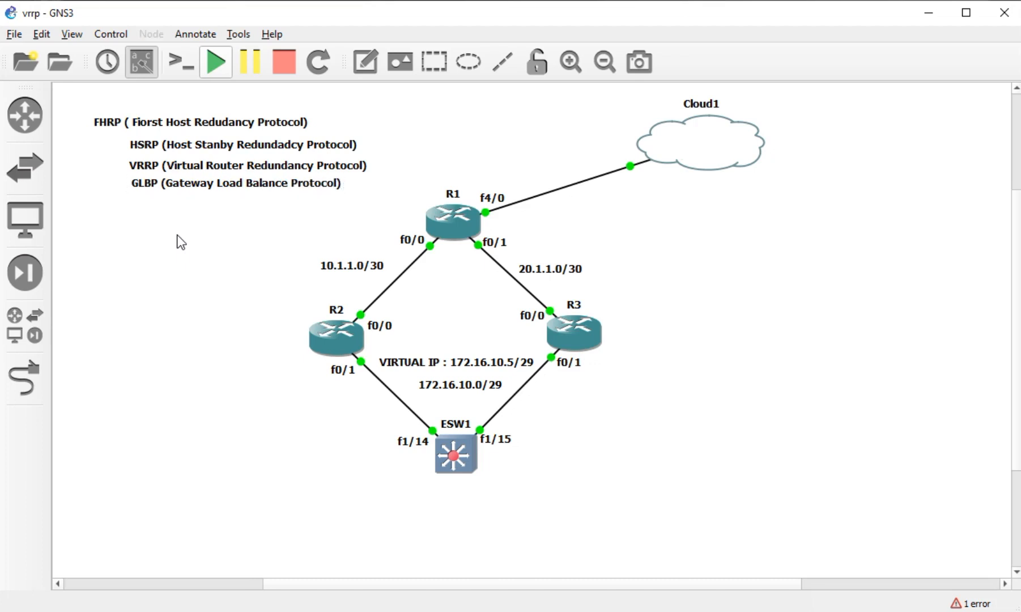
- Correct 'Fiorst' to 'First' in the FHRP note
double_click(161, 122)
click(159, 122)
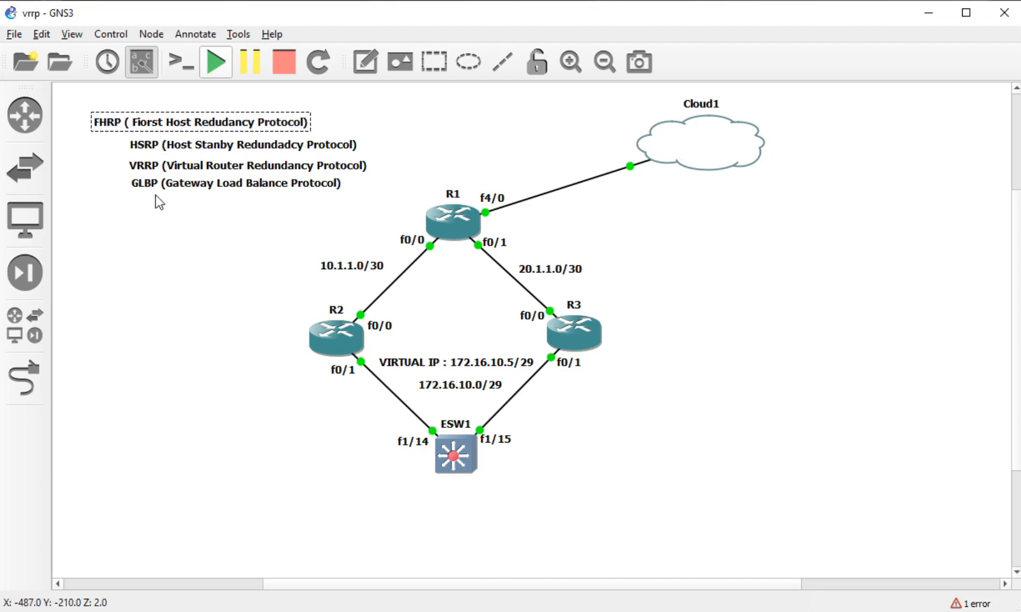
key(Left)
key(Left)
key(BackSpace)
key(Right)
key(Right)
key(Right)
key(Right)
key(Right)
key(Right)
key(Right)
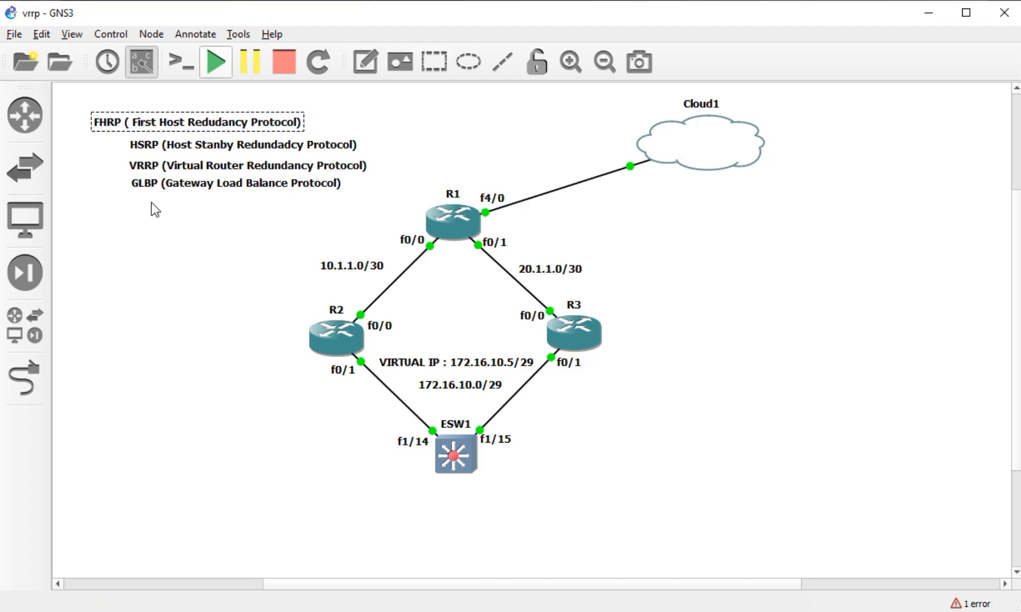
key(BackSpace)
click(160, 215)
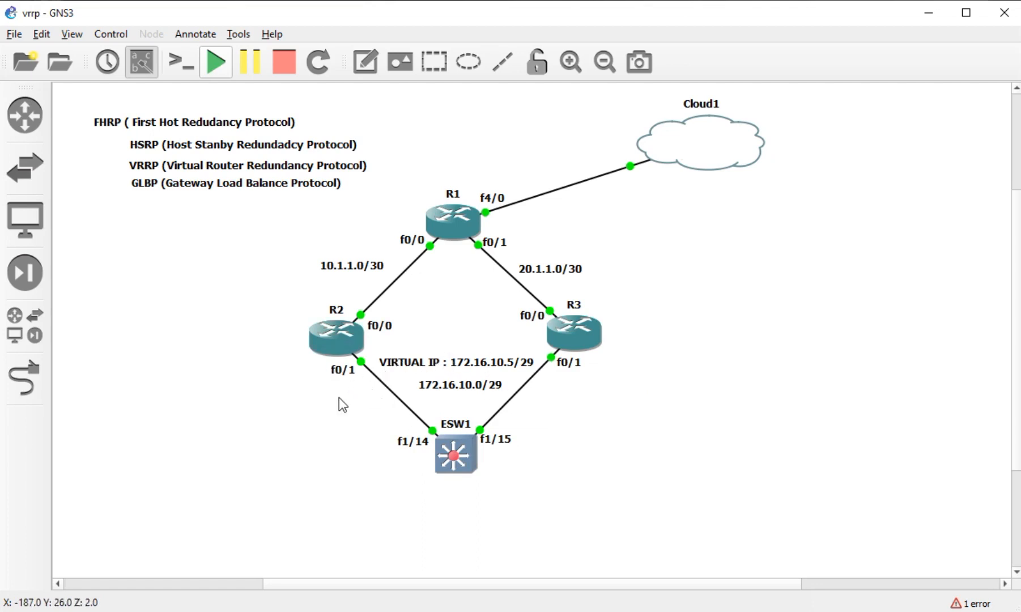
- In R2's console, enter interface FastEthernet 0/1 configuration
click(331, 339)
click(346, 372)
click(252, 611)
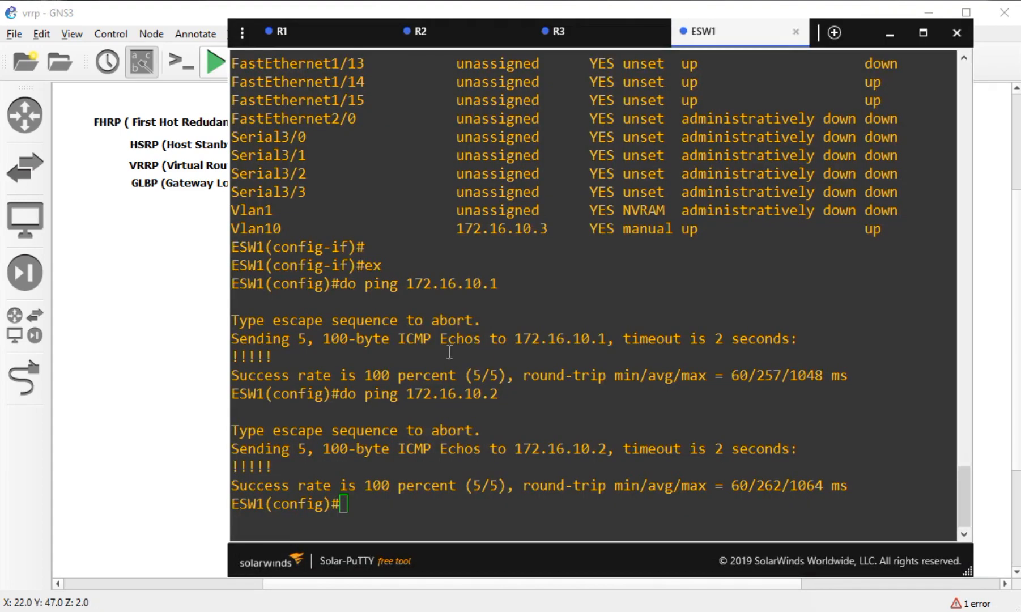
click(473, 36)
drag(517, 340, 522, 358)
click(456, 503)
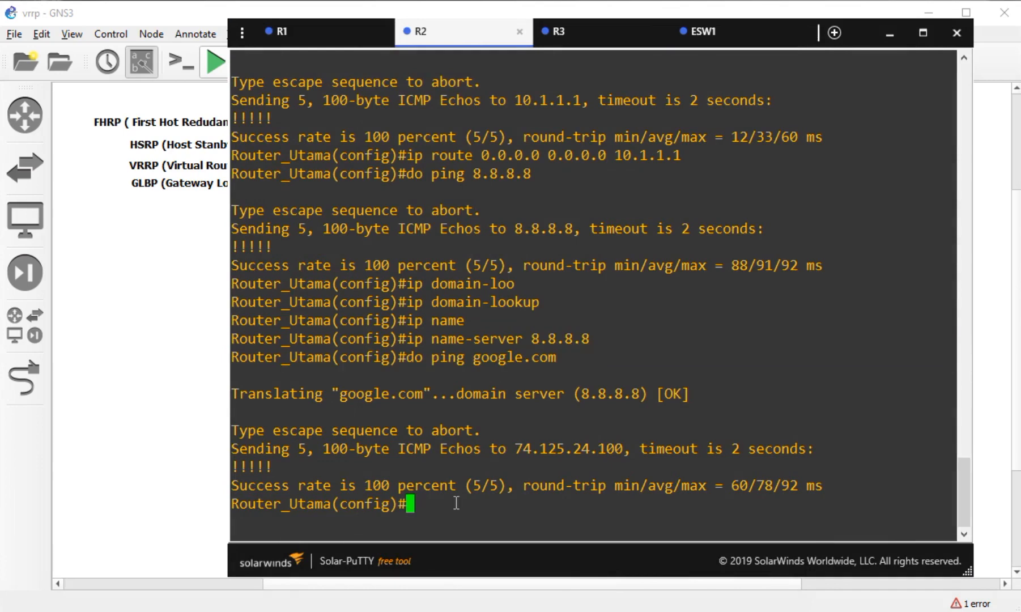
text(int)
key(Tab)
text(fa)
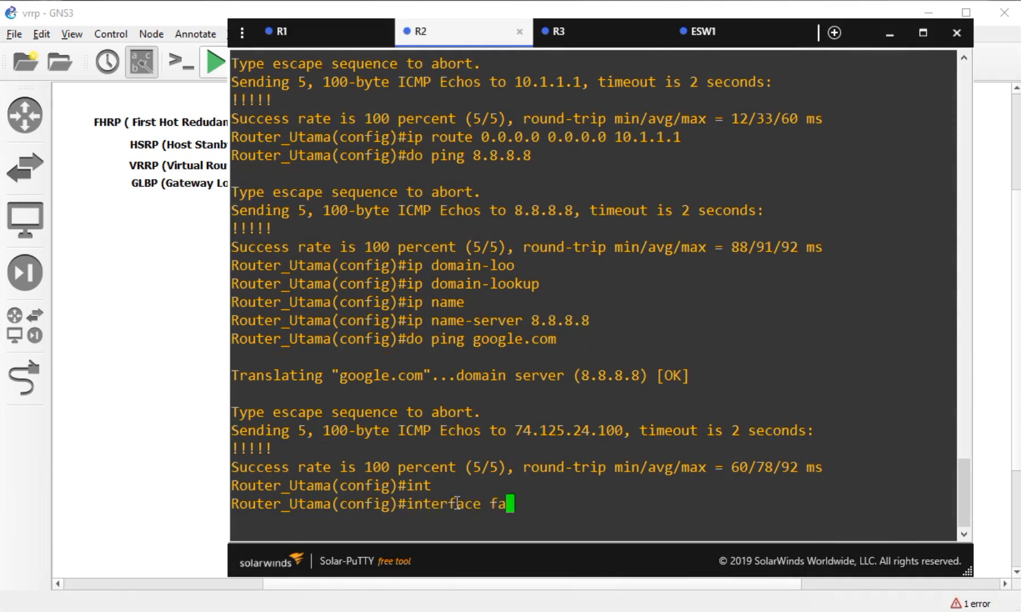
key(Tab)
text(0/1)
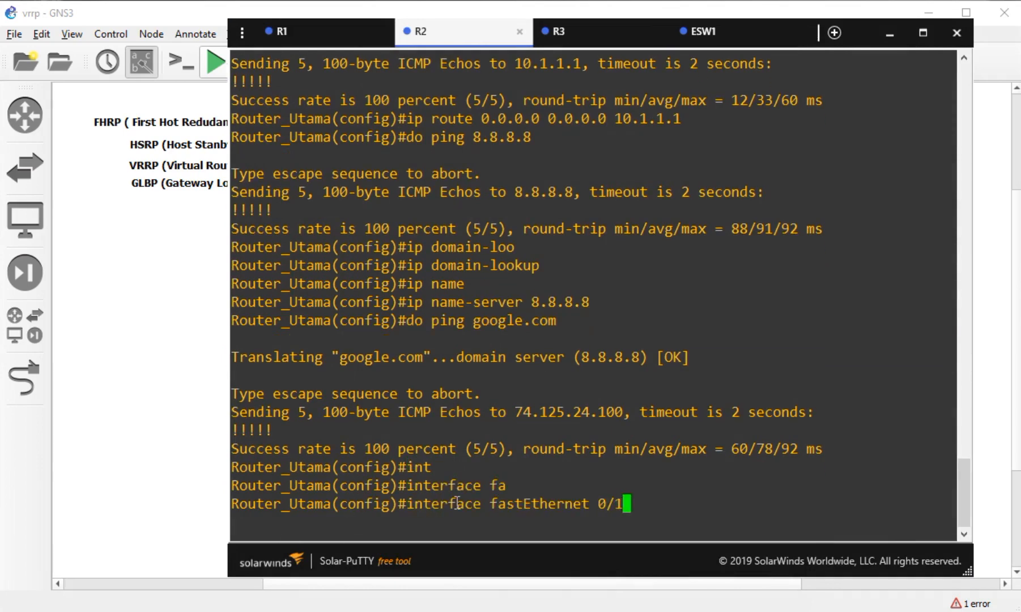
key(Return)
- Assign VRRP group 1 virtual IP 172.16.10.5 on R2's Fa0/1
text(vrr)
key(Tab)
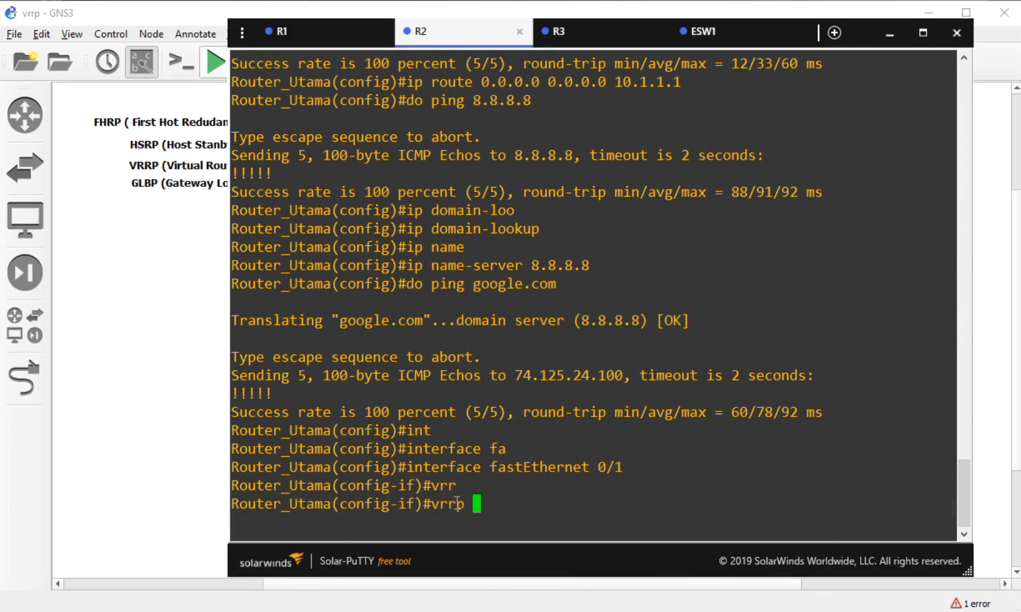
text(1 ip)
text(172.16.10.)
click(172, 338)
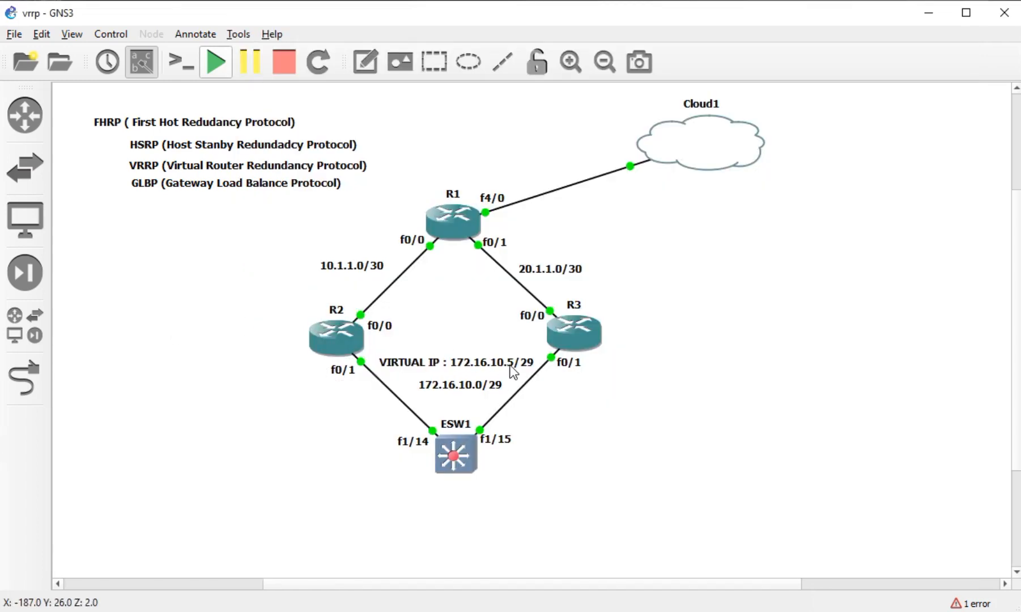
click(513, 371)
click(301, 501)
key(alt+Tab)
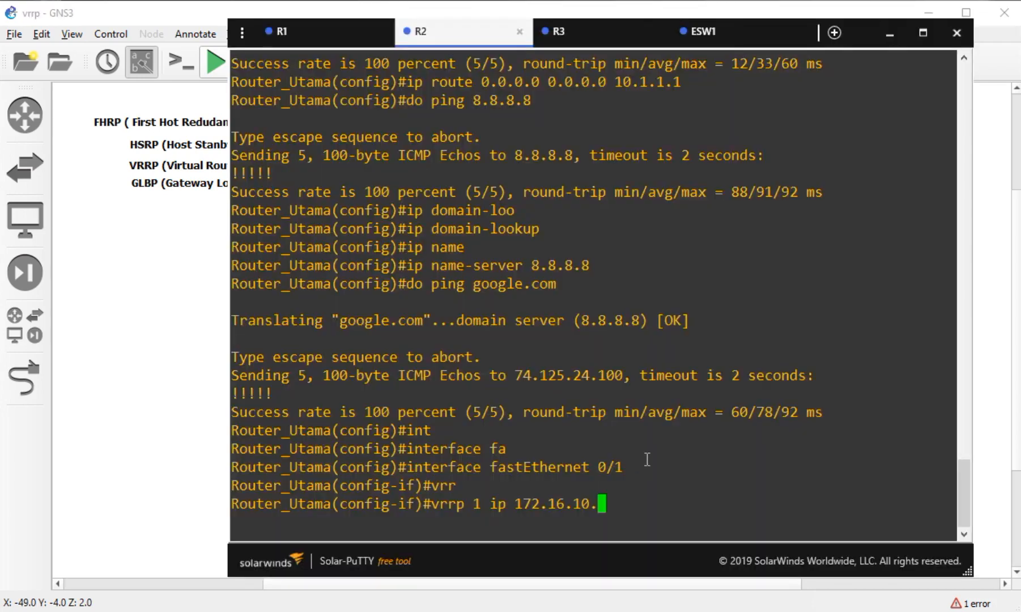
text(5)
key(Return)
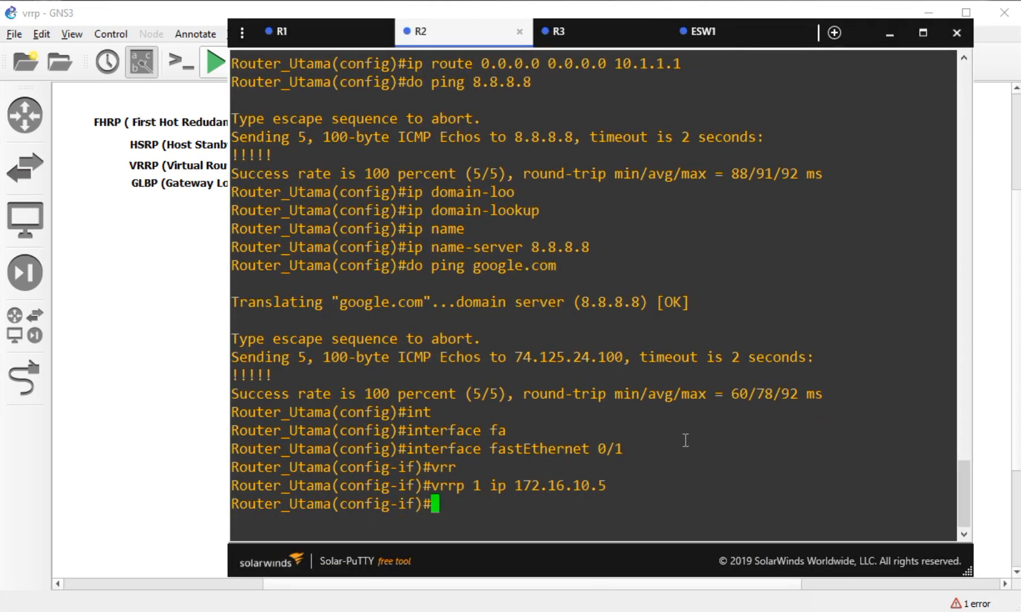
- Set R2's VRRP group 1 priority to 110 and enable preemption
text(vrr)
key(Tab)
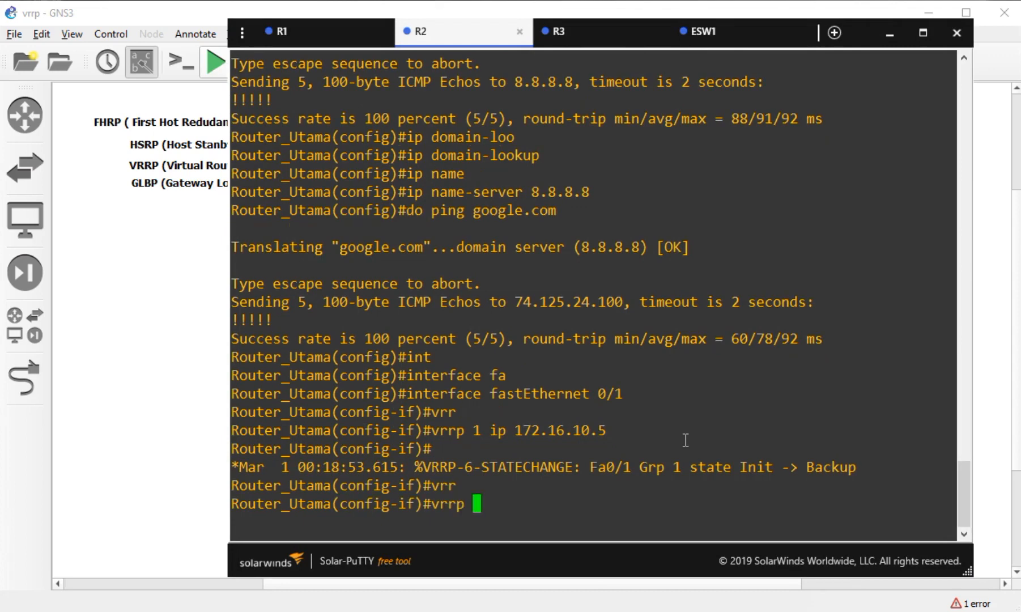
text(1 prio)
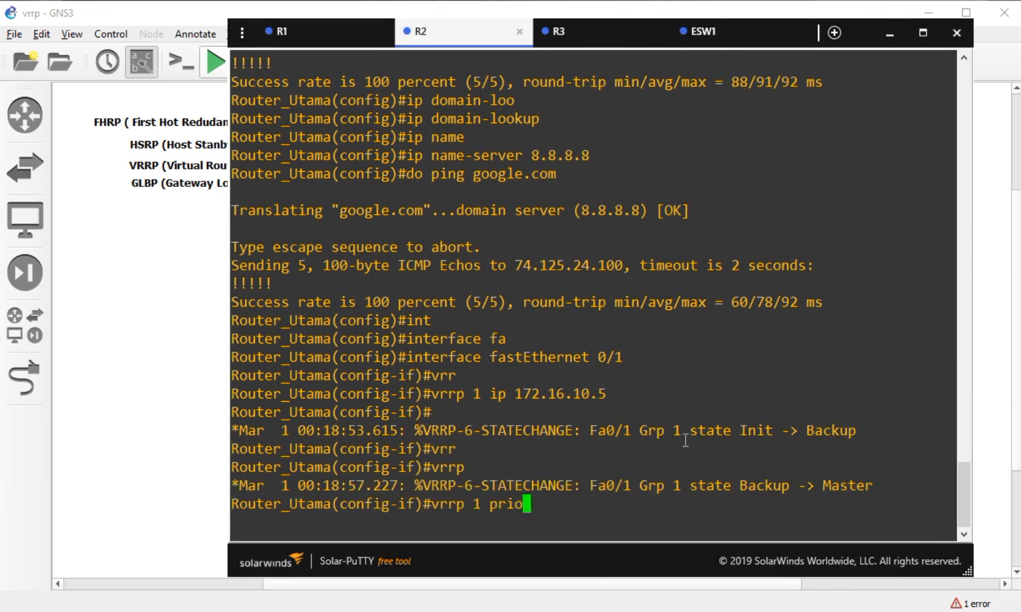
key(Tab)
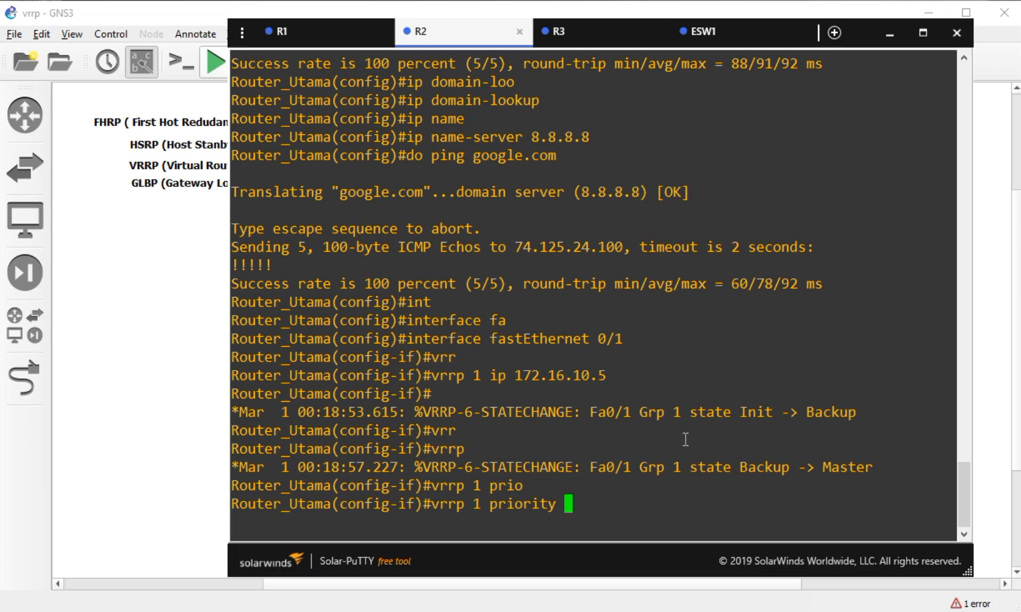
text(110)
key(Return)
text(vrr)
key(Tab)
text(1 pr)
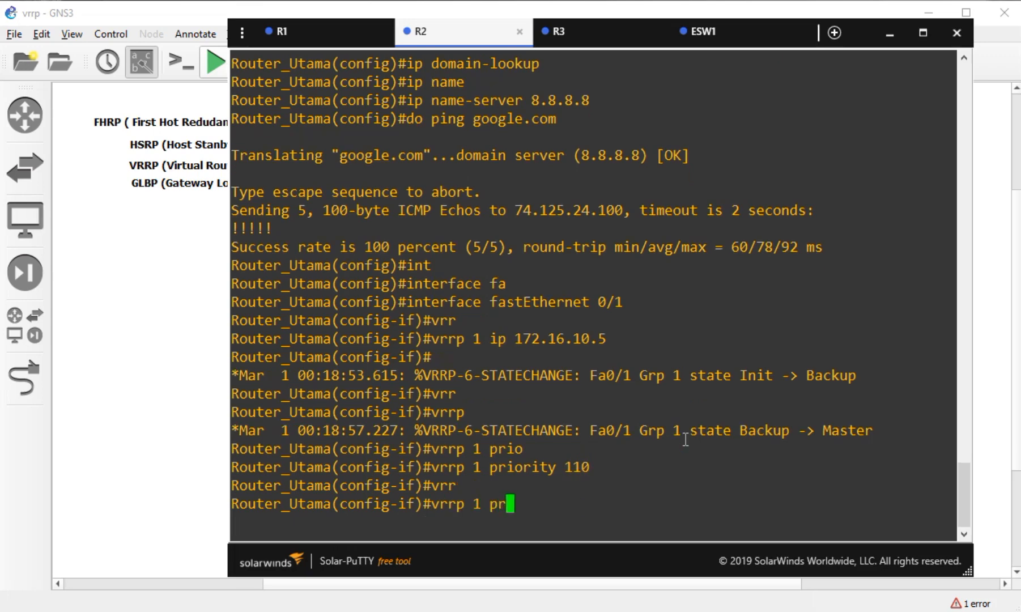
text(ee)
key(Tab)
key(Return)
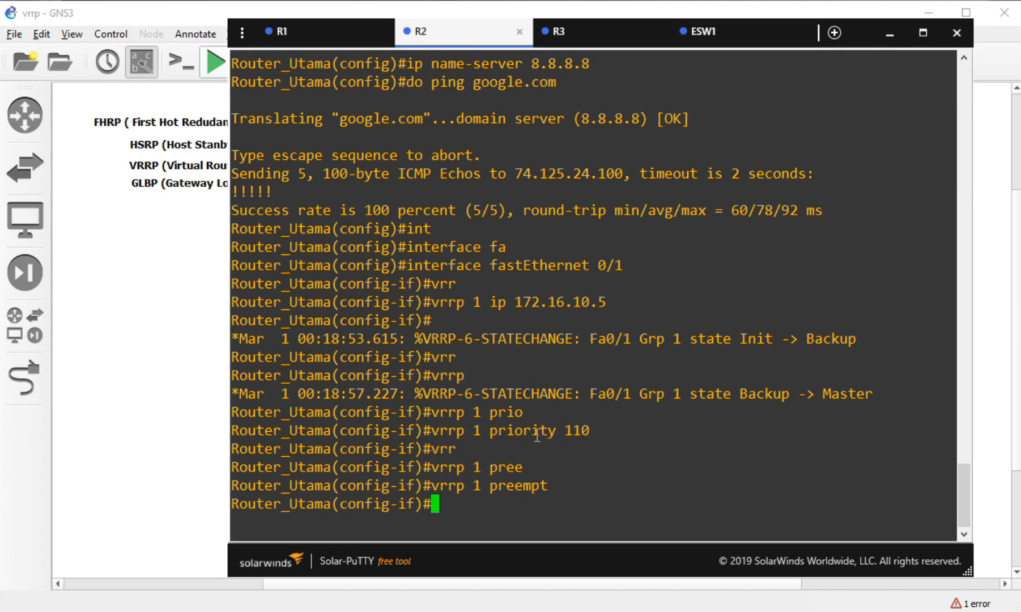
- Highlight R2's VRRP priority 110, glancing briefly at R3's console
drag(593, 432, 557, 431)
click(567, 460)
click(612, 28)
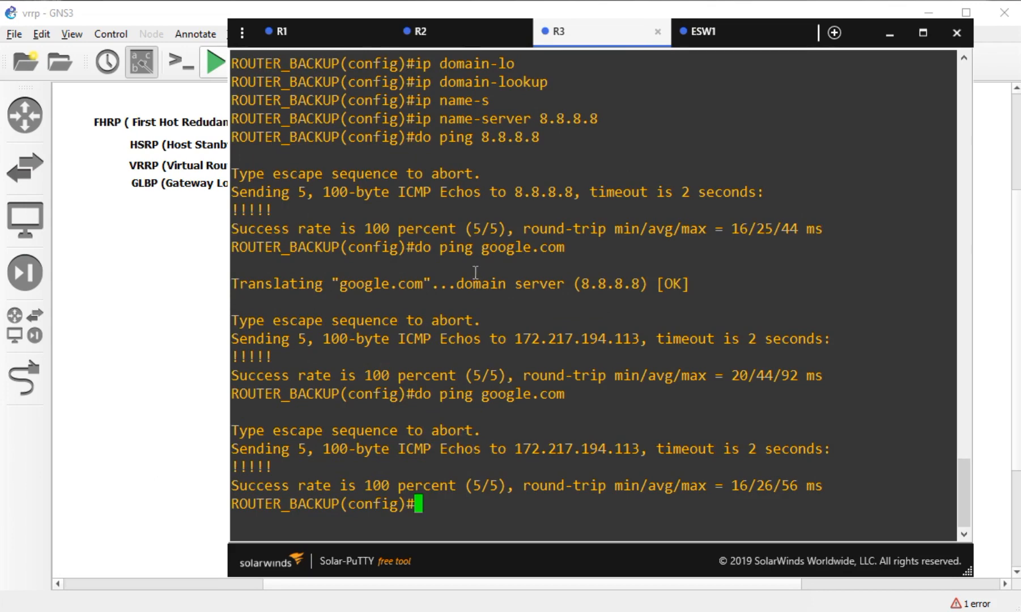
click(449, 32)
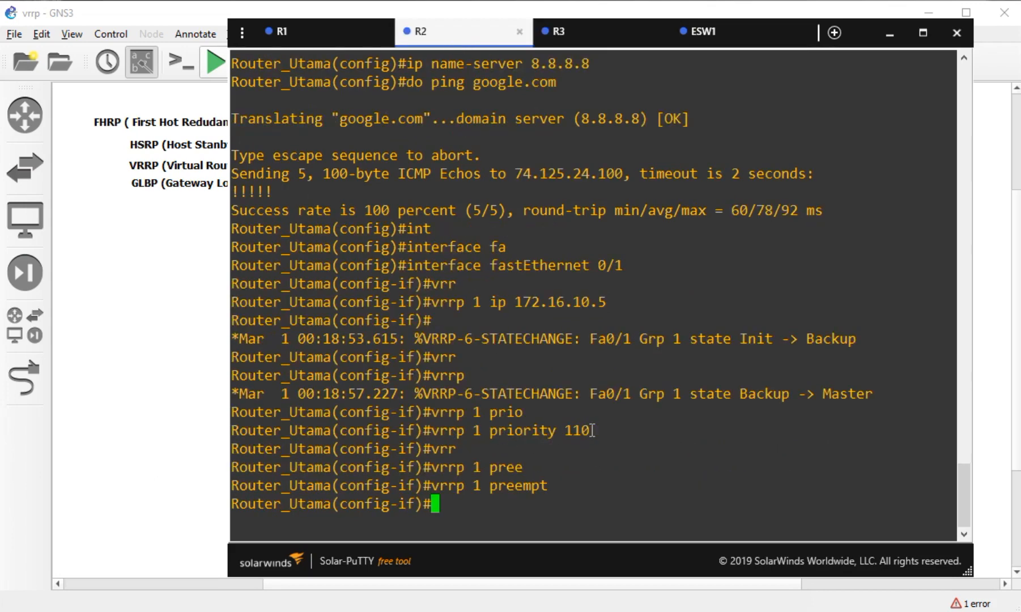
drag(592, 430, 565, 431)
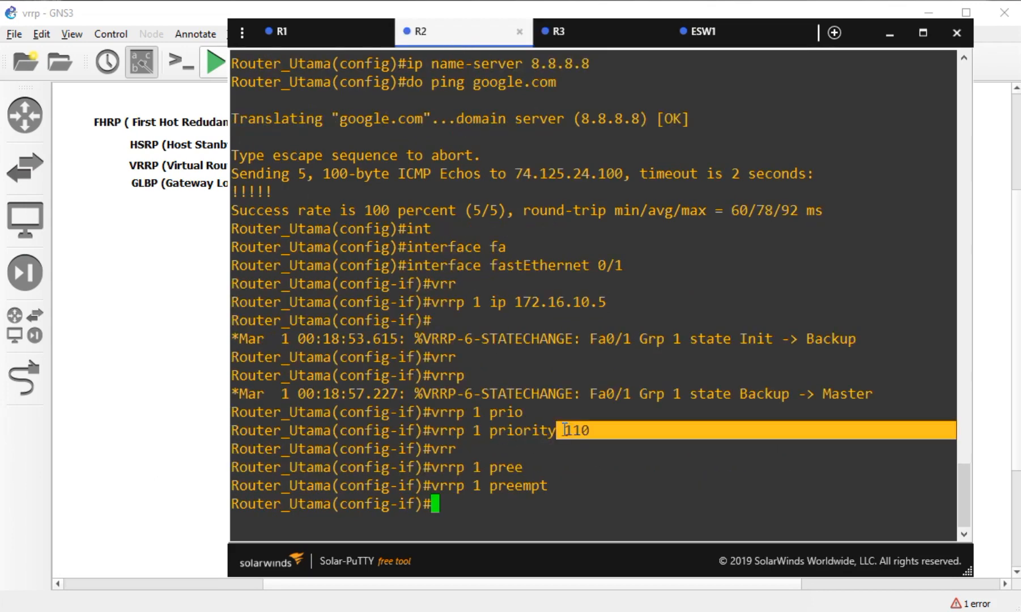
click(595, 435)
drag(594, 432, 564, 431)
- Compare R2's preempt setting against R3's console, ending on R3
click(561, 45)
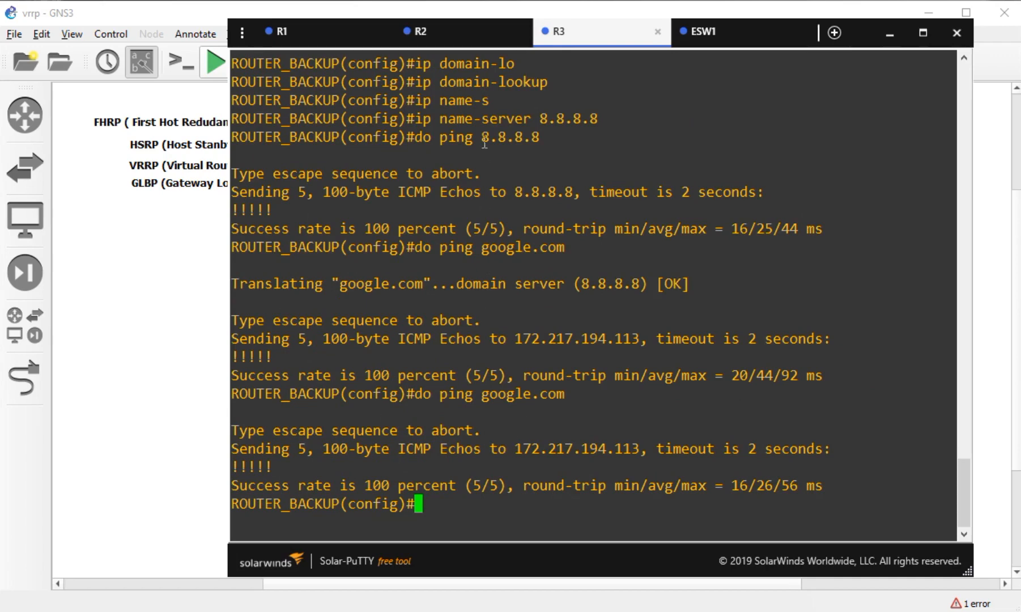
click(478, 40)
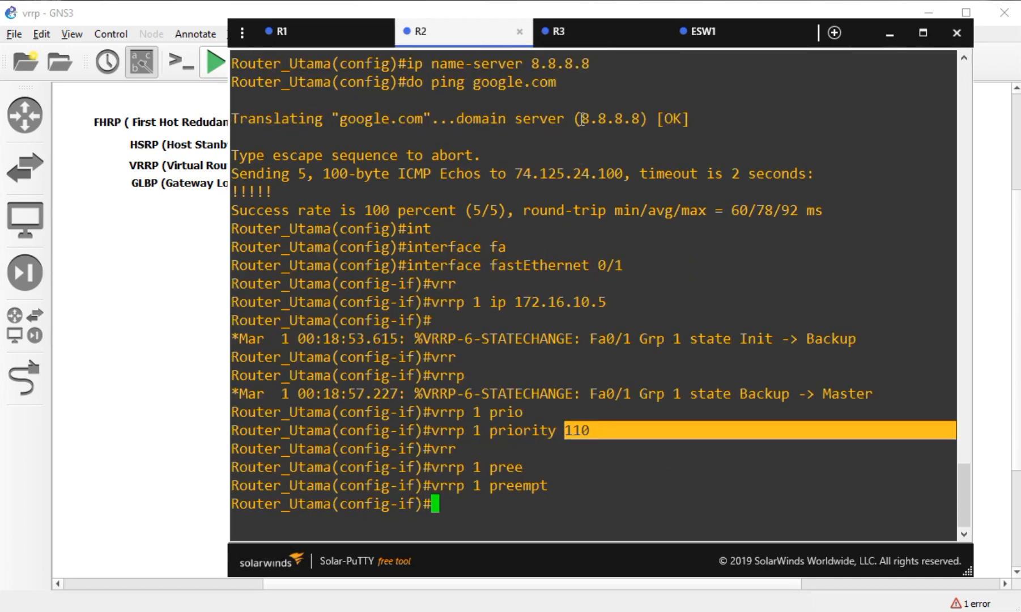
click(578, 34)
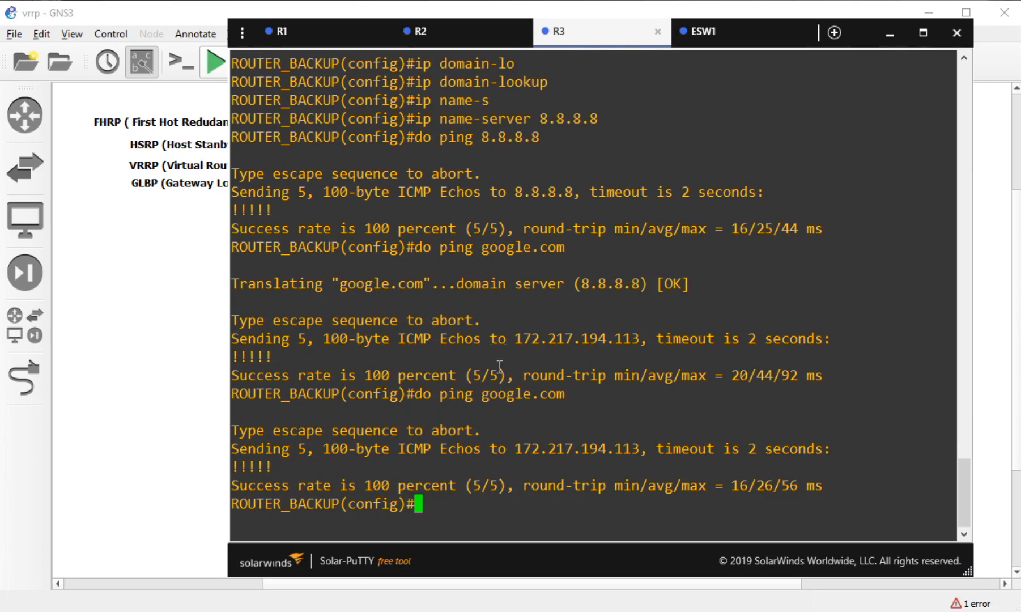
click(467, 33)
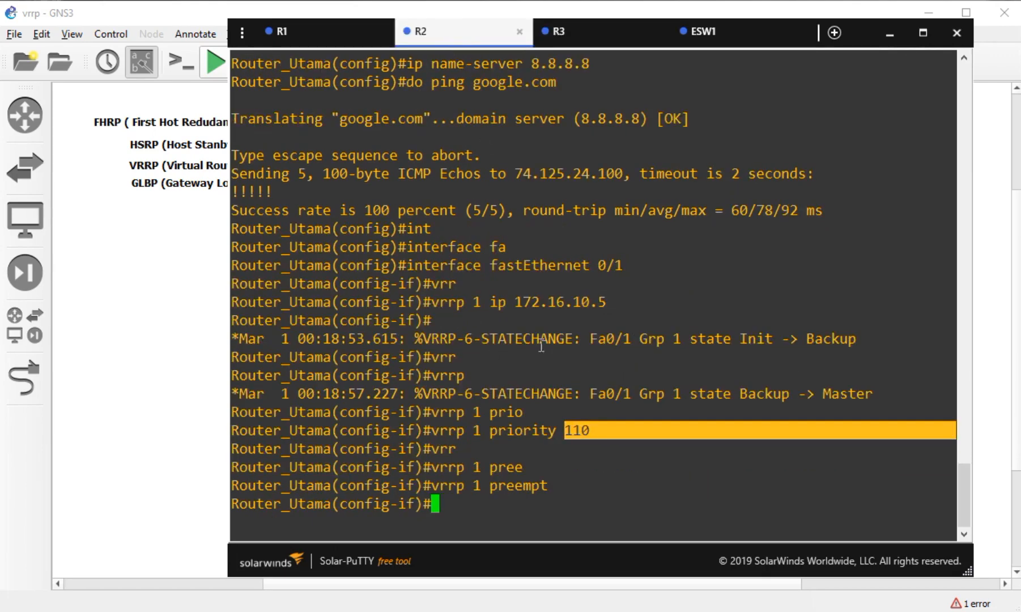
drag(550, 487, 490, 489)
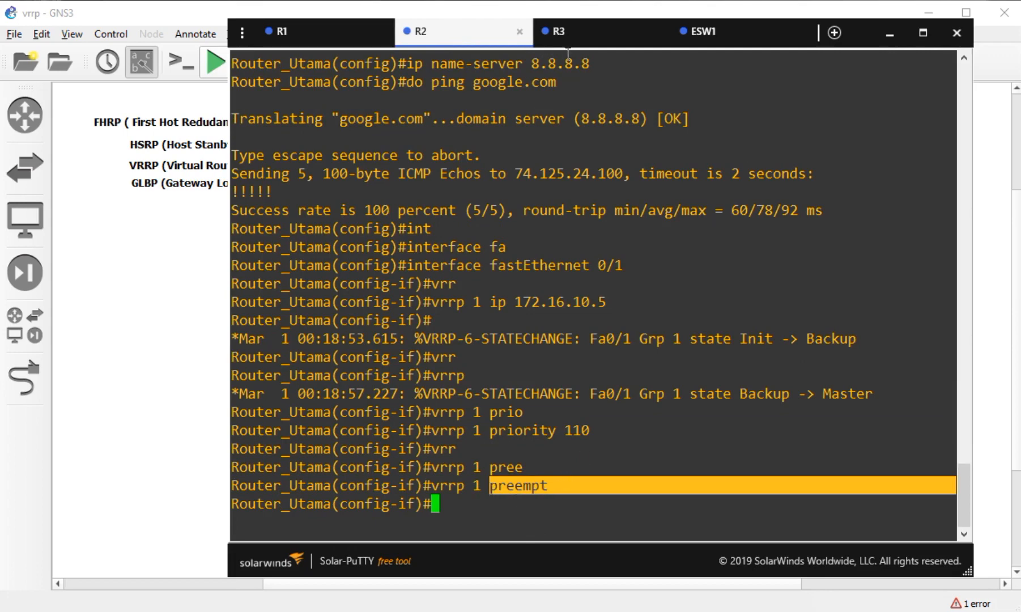
click(570, 35)
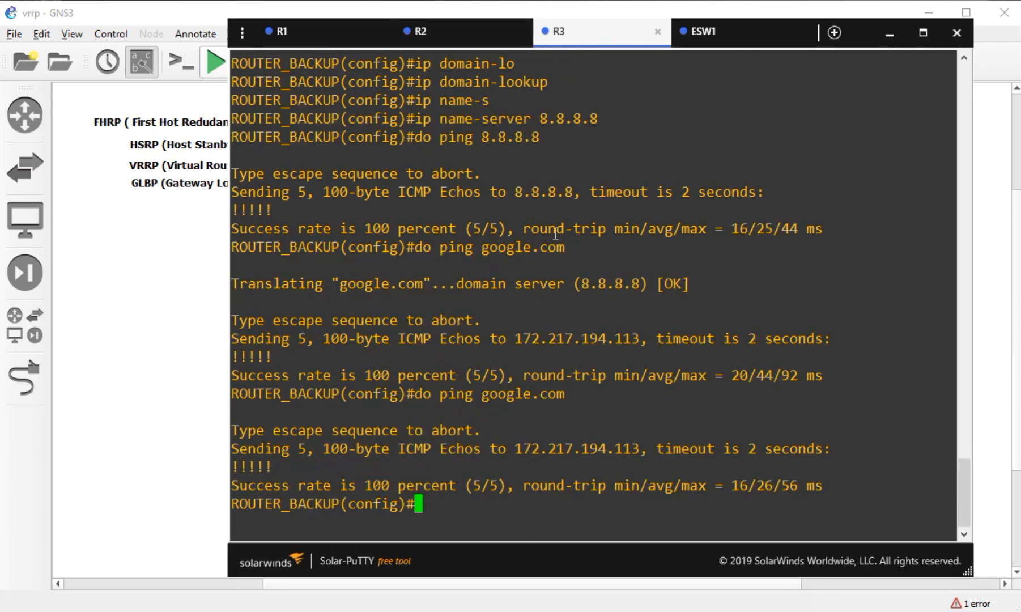
- In R3's console, enter interface FastEthernet 0/1 configuration
text(int)
key(Tab)
text(fa)
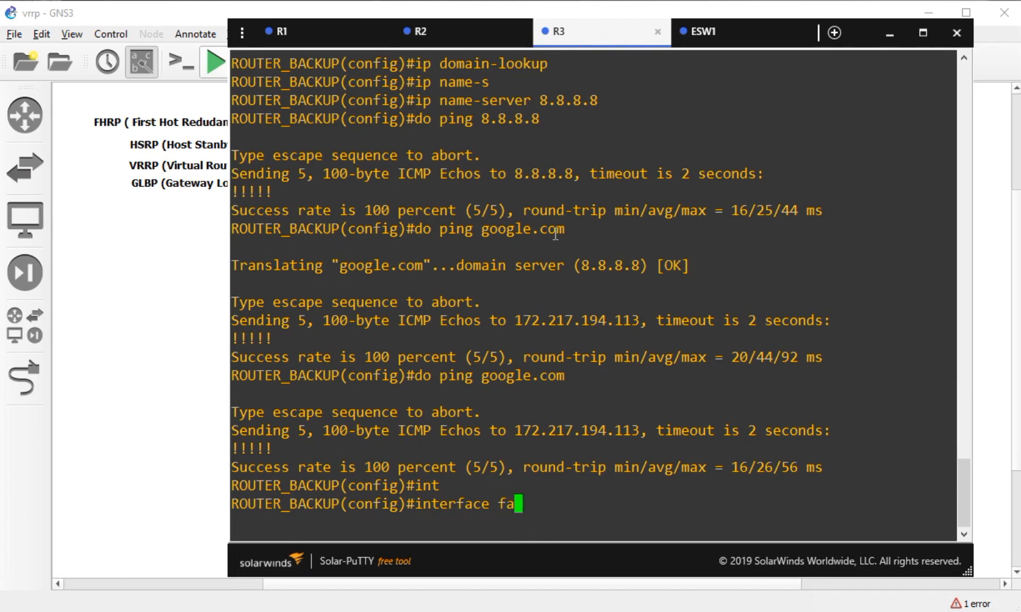
key(Tab)
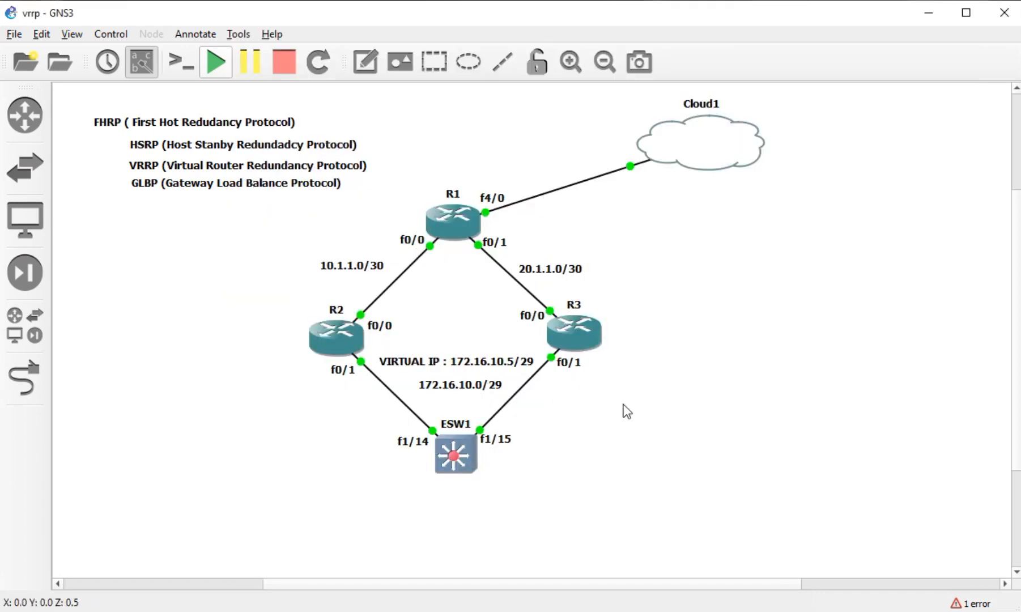
click(571, 365)
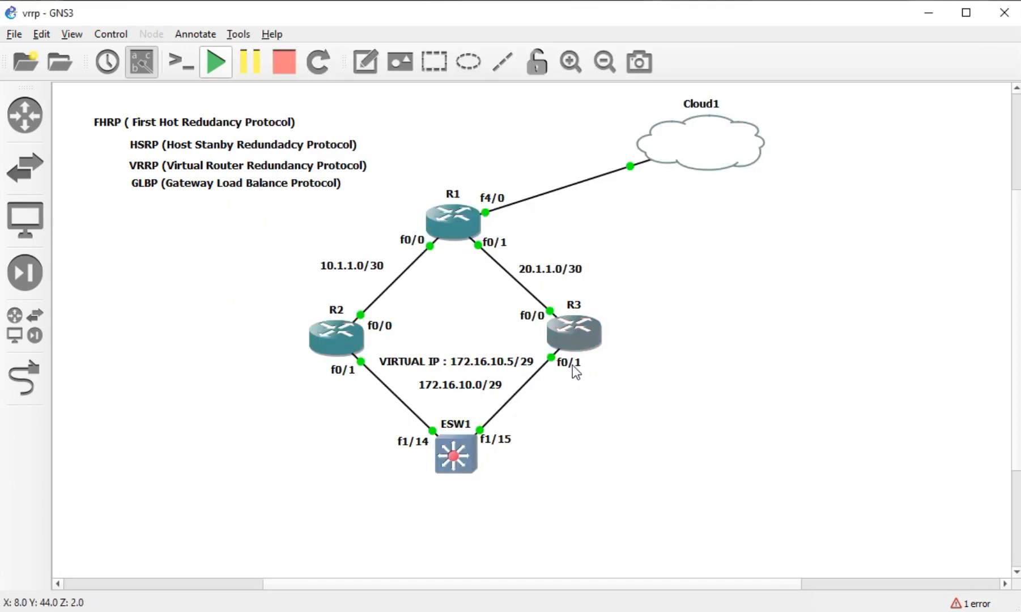
key(alt+Tab)
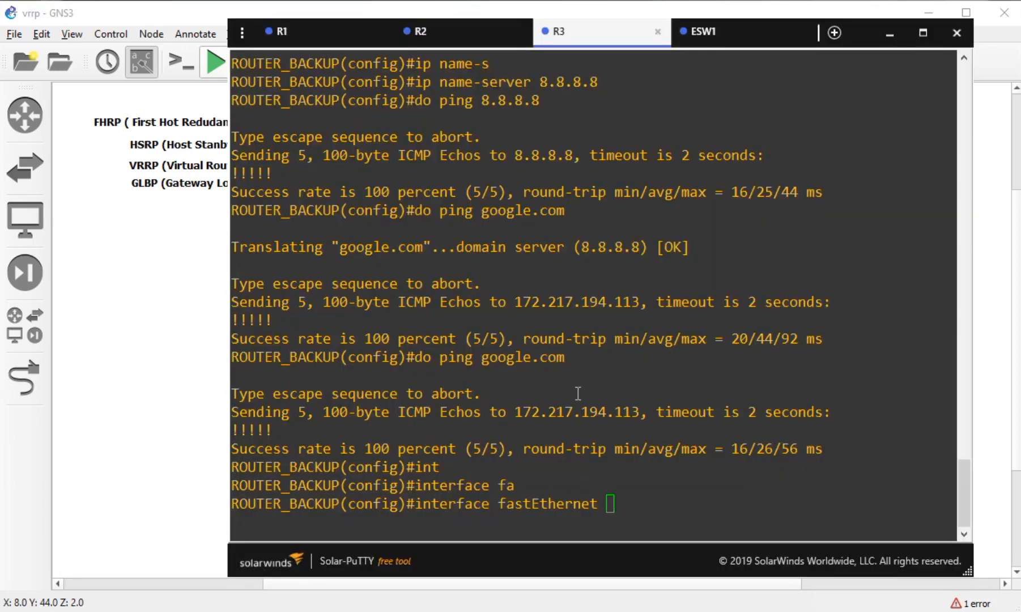
text(0/1)
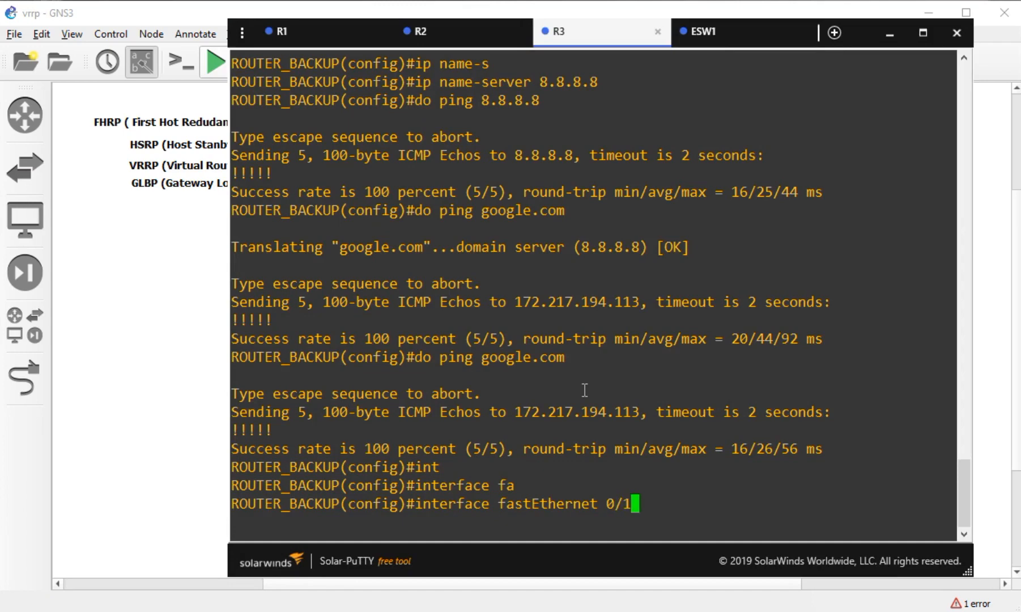
key(Return)
- Assign VRRP group 1 virtual IP 172.16.10.5 on R3's Fa0/1
text(vrr)
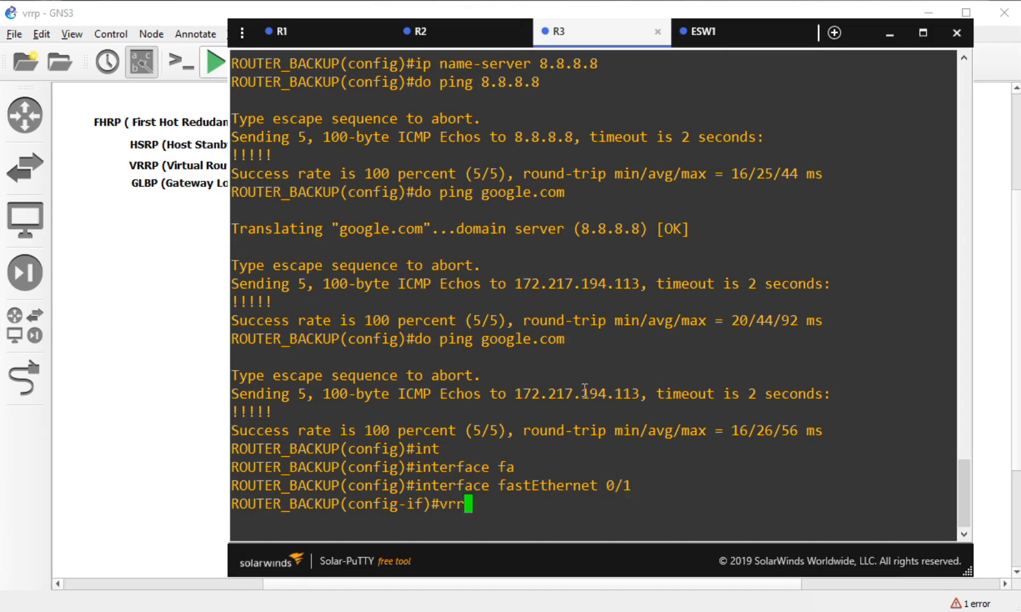
key(Tab)
text(1 ip )
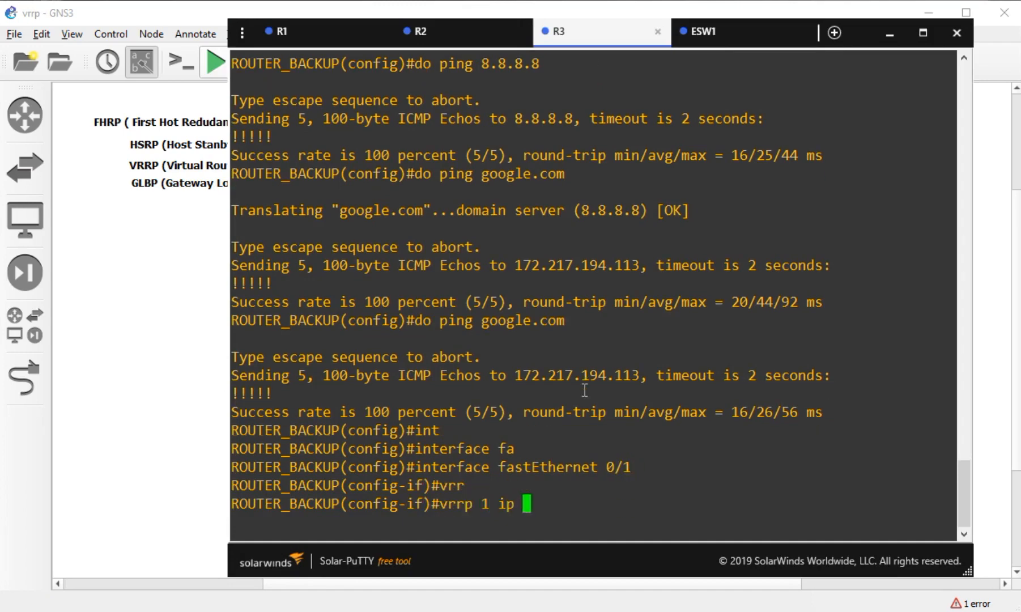
text(172.16)
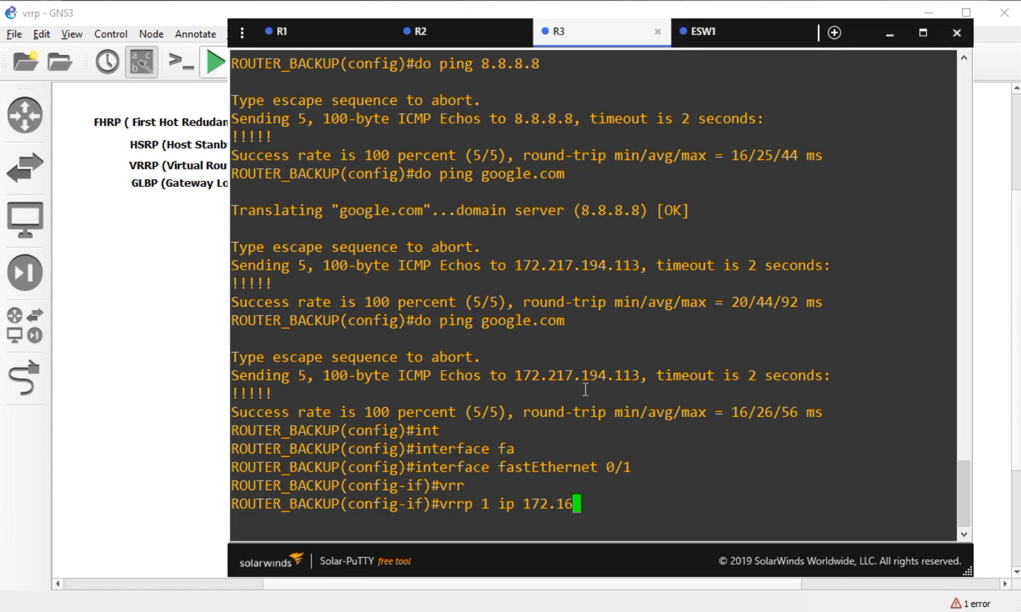
text(.10.5)
key(Return)
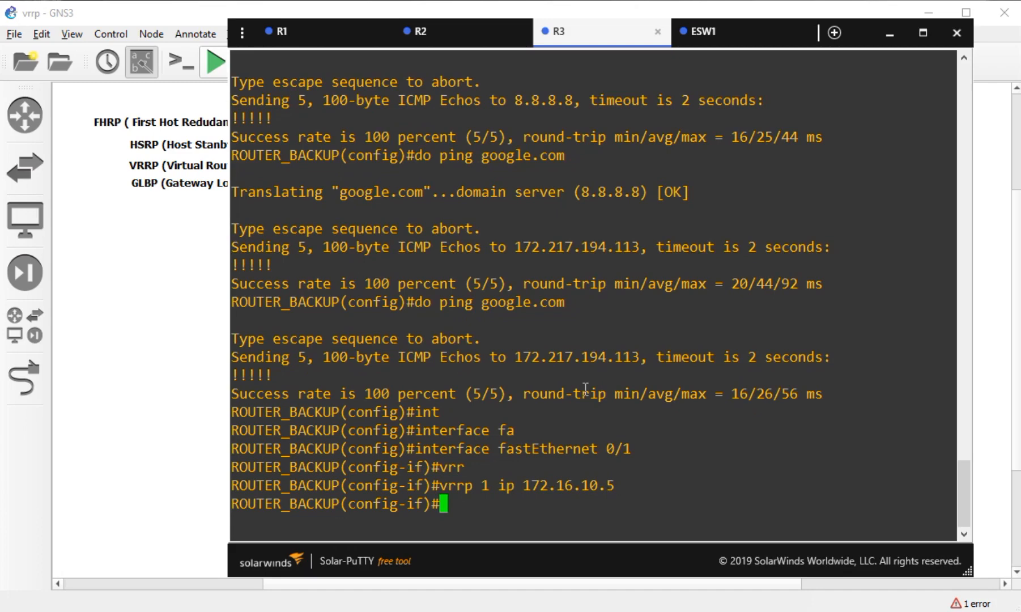
- Set R3's VRRP group 1 priority to 105 and enable preemption
text(vrrp )
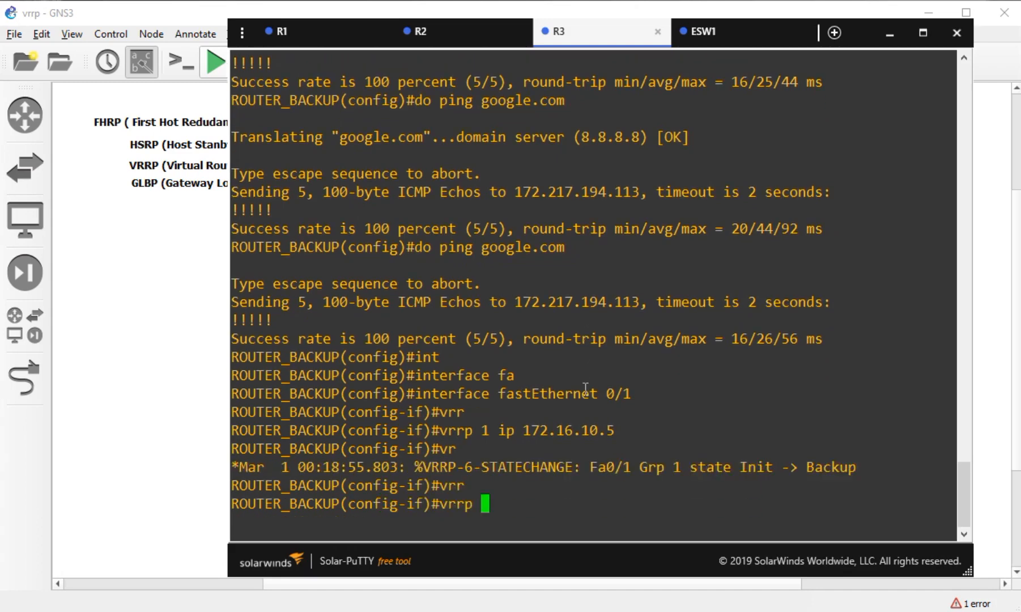
text(1 prio)
key(Tab)
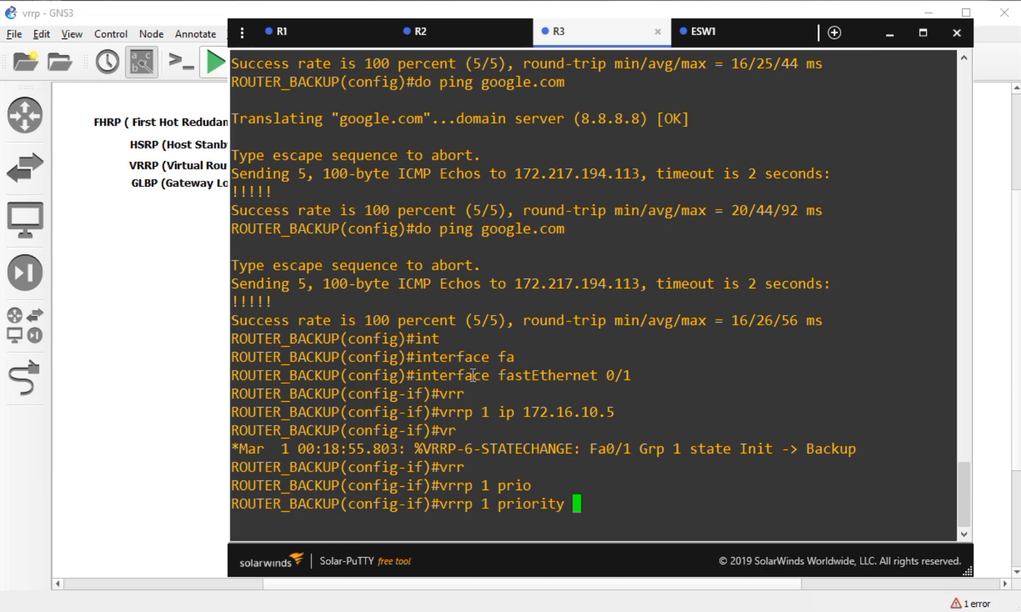
click(425, 31)
click(572, 37)
text(105)
key(Return)
text(vrr)
key(Tab)
text(1 pree)
key(Tab)
key(Return)
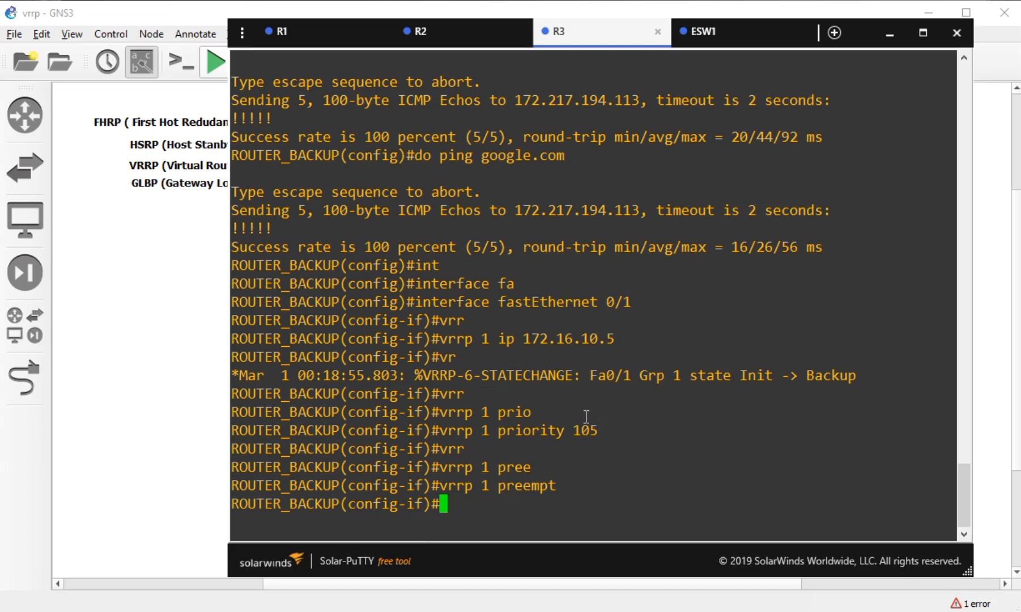
- Exit interface configuration on both R3 and R2
text(ex)
key(Return)
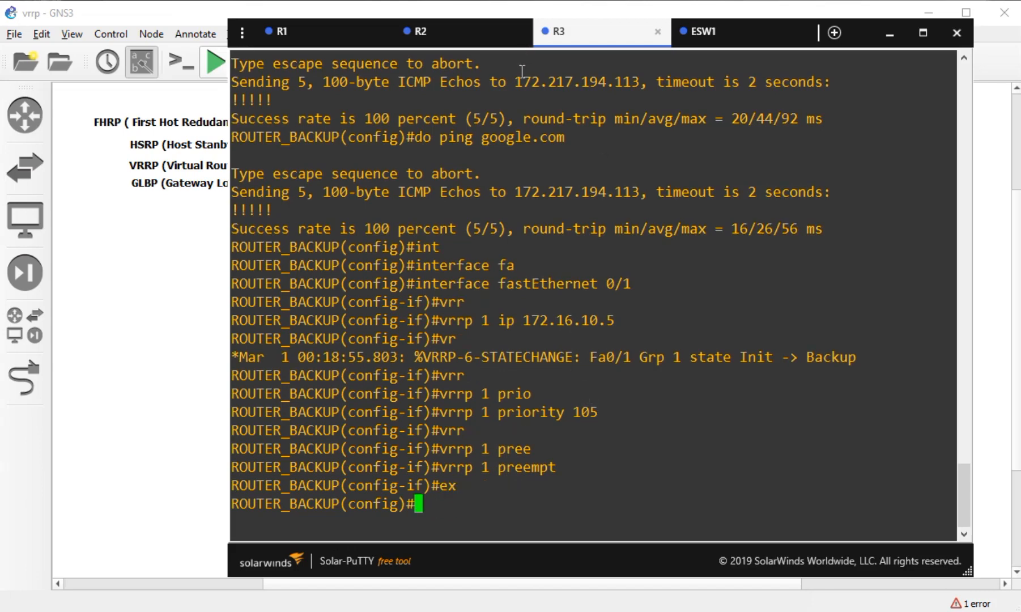
click(484, 33)
text(ex)
key(Return)
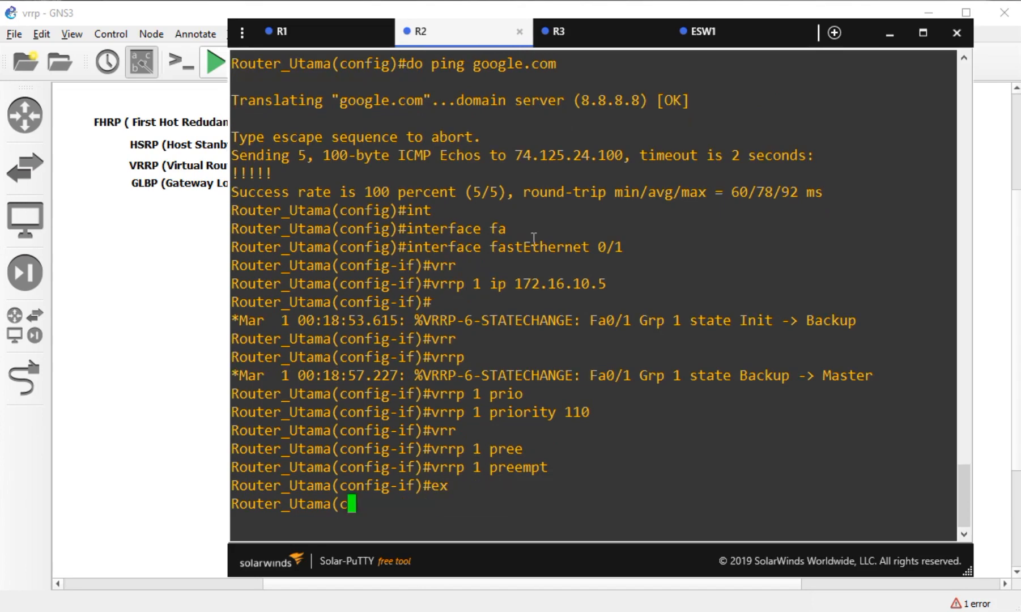
- Run 'do sh vrrp' on R2 and R3, noting R2 Master and R3 Backup at 105
text(do sh vrr)
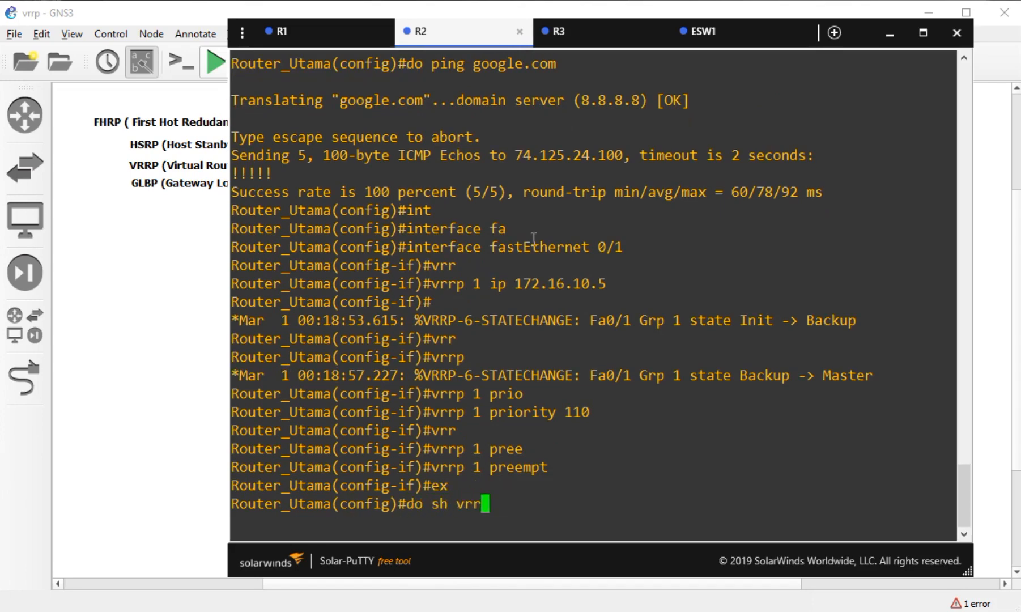
key(Tab)
text(p)
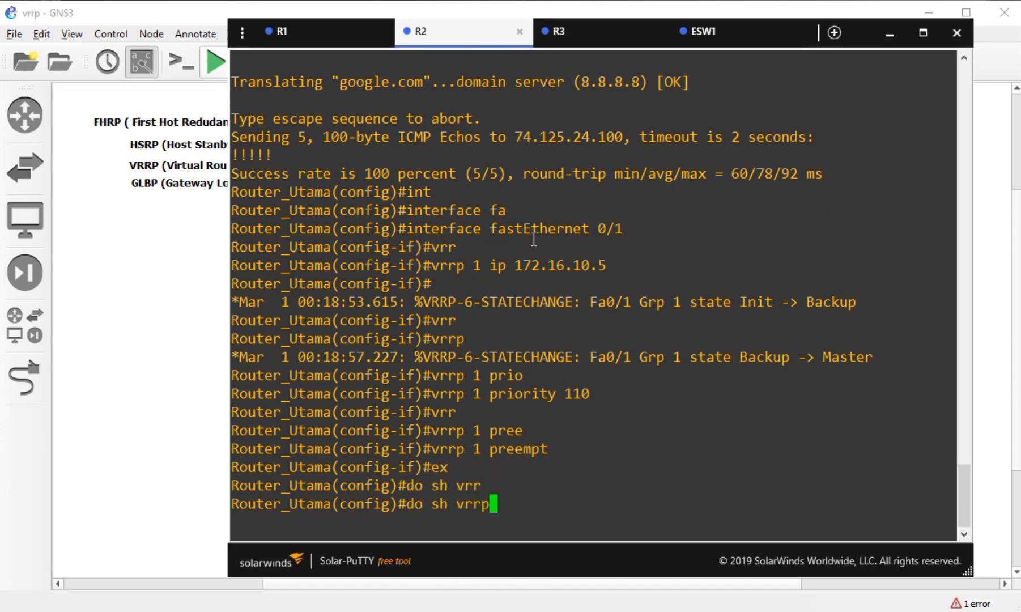
key(Return)
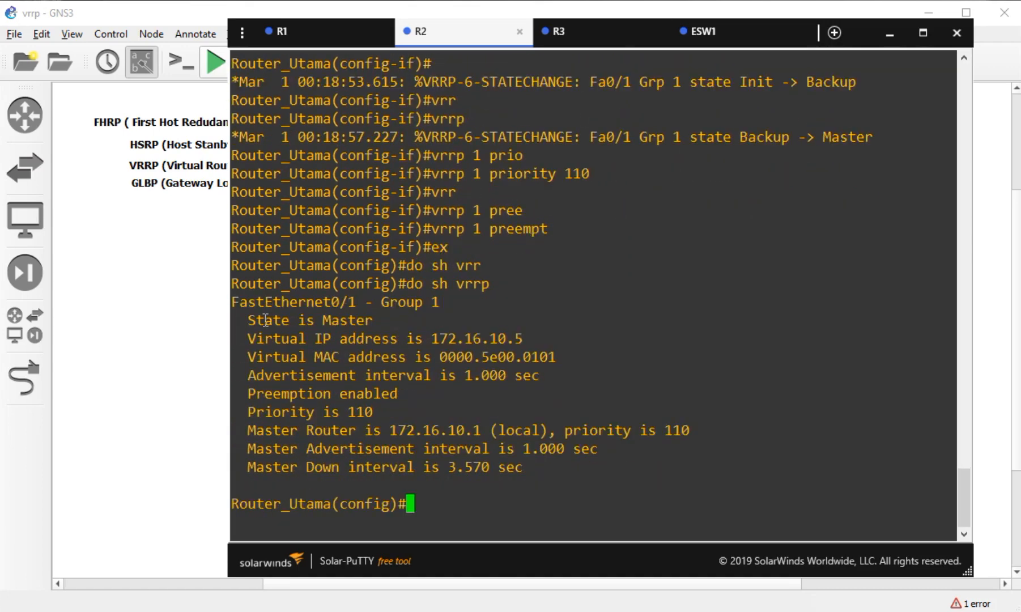
drag(249, 324, 373, 324)
click(629, 35)
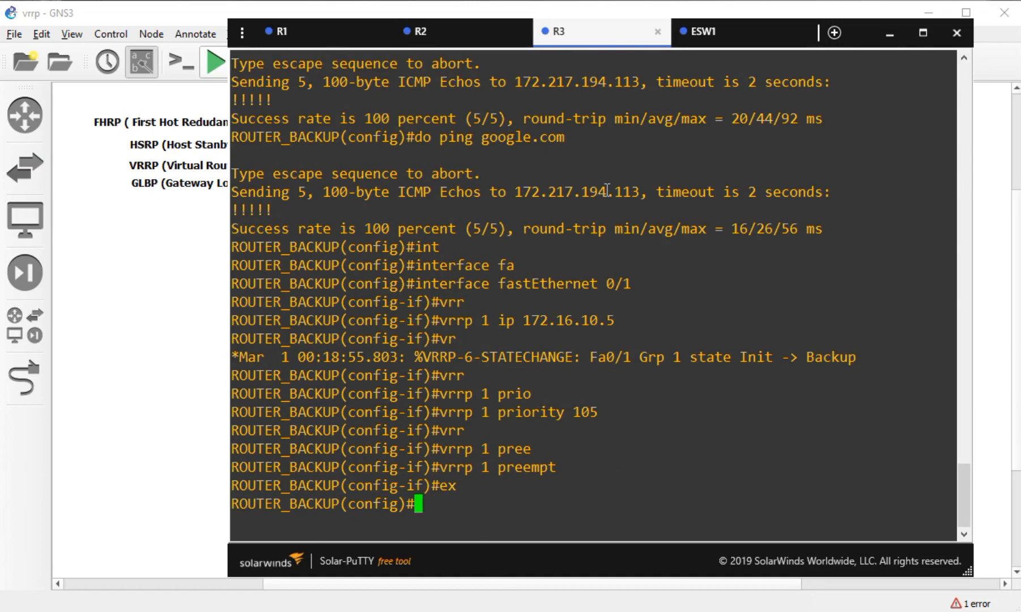
text(do sh vrrp)
key(Return)
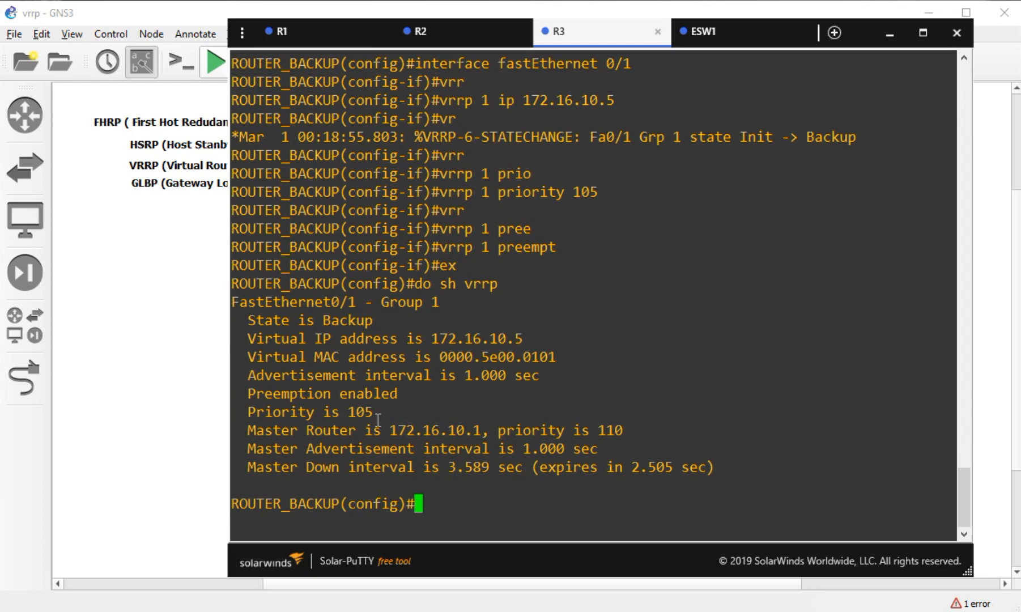
drag(374, 320, 298, 320)
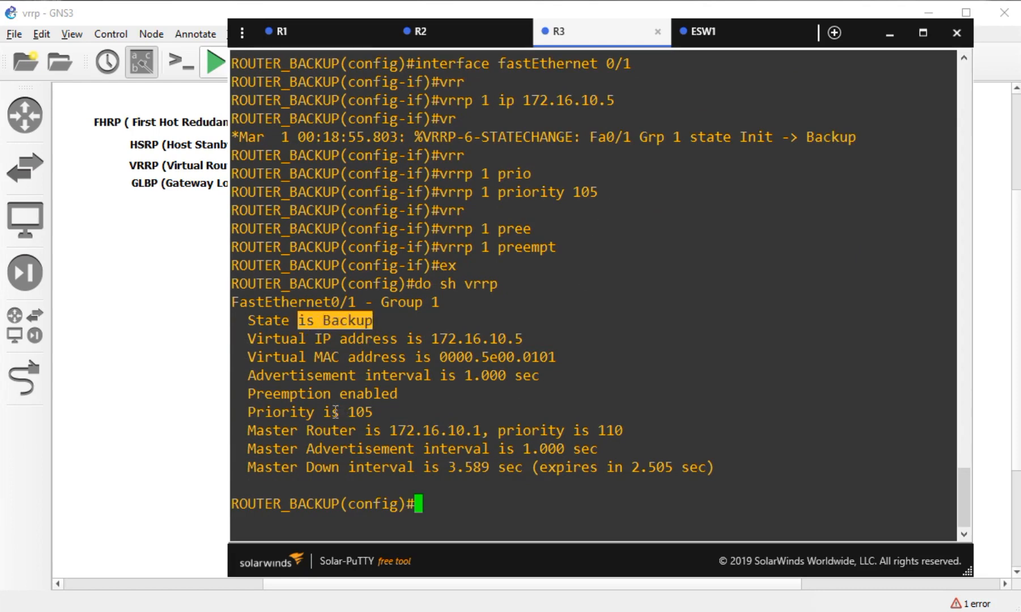
mouse_move(375, 413)
mouse_down()
mouse_move(347, 413)
mouse_move(371, 413)
mouse_move(355, 414)
mouse_up()
- Run 'do sh vrrp br' on R2, highlighting group 1, priority 110, Master and 172.16.10.5
click(422, 31)
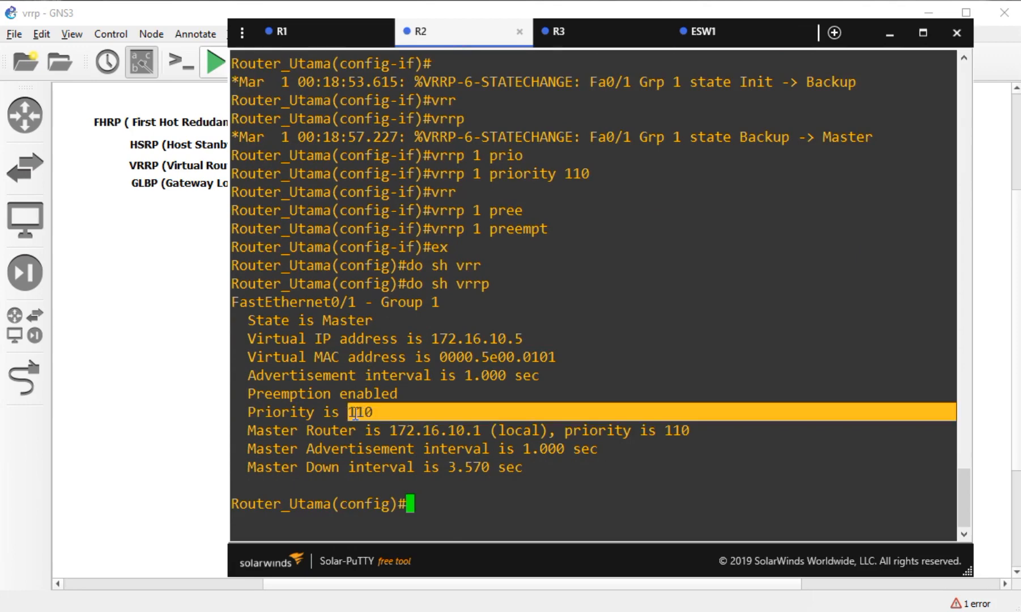
click(531, 488)
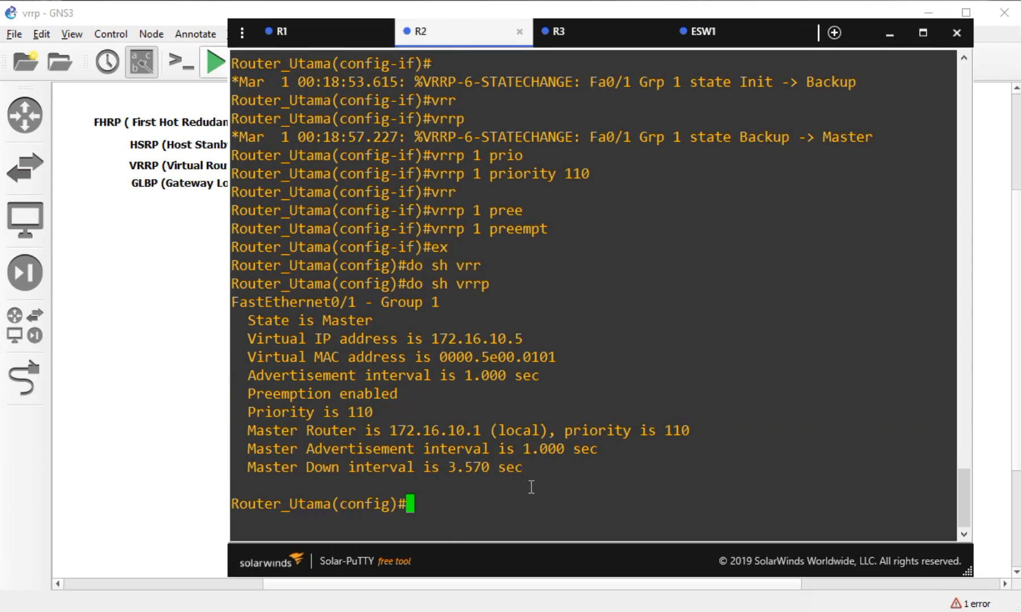
text(do sh vrrp)
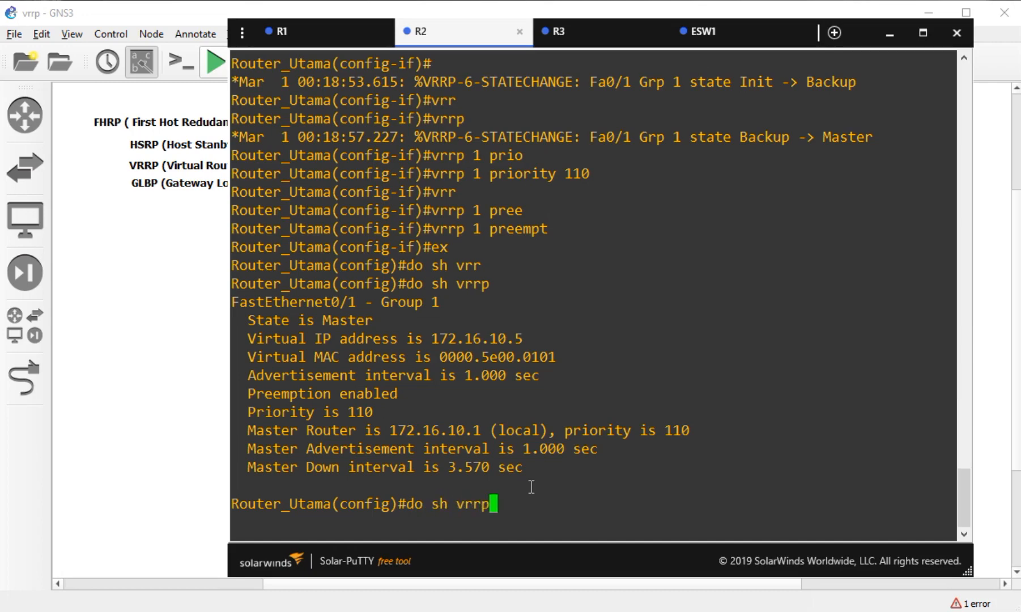
text( br)
key(Return)
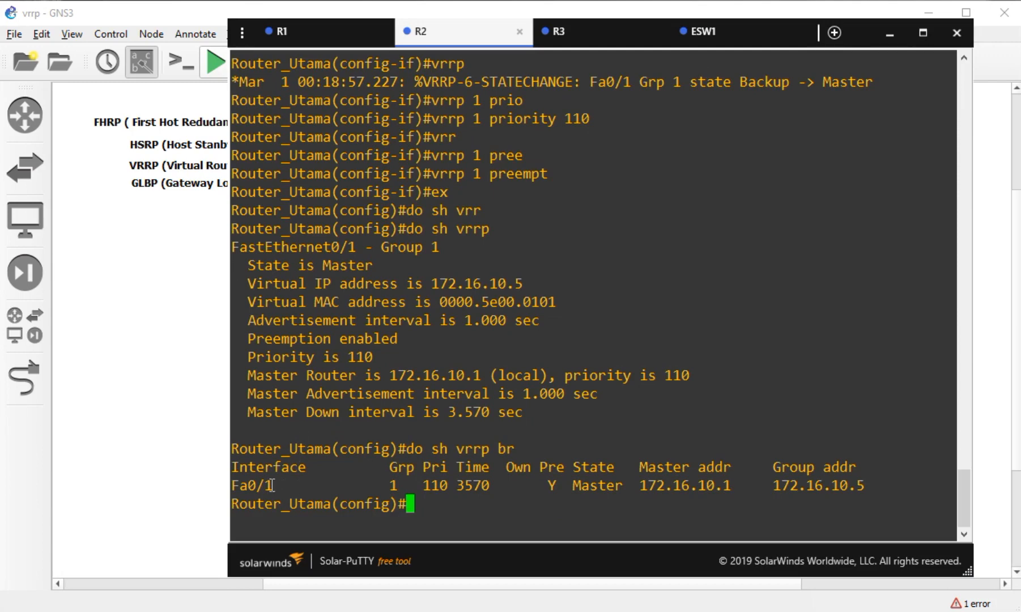
drag(272, 486, 240, 486)
double_click(395, 486)
double_click(429, 485)
click(561, 467)
double_click(551, 486)
drag(627, 486, 584, 487)
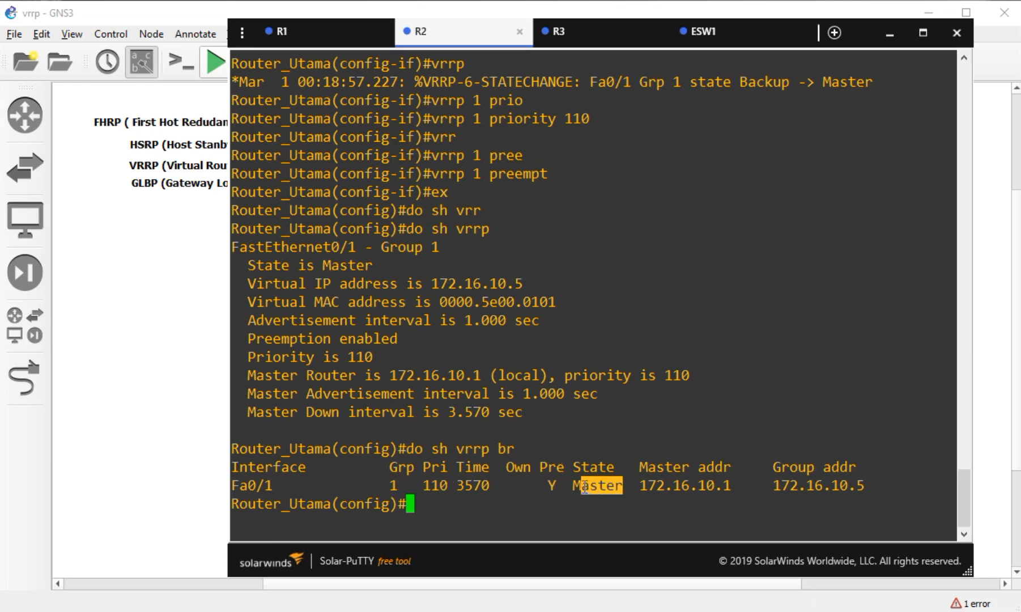
drag(736, 485, 659, 486)
drag(868, 486, 781, 487)
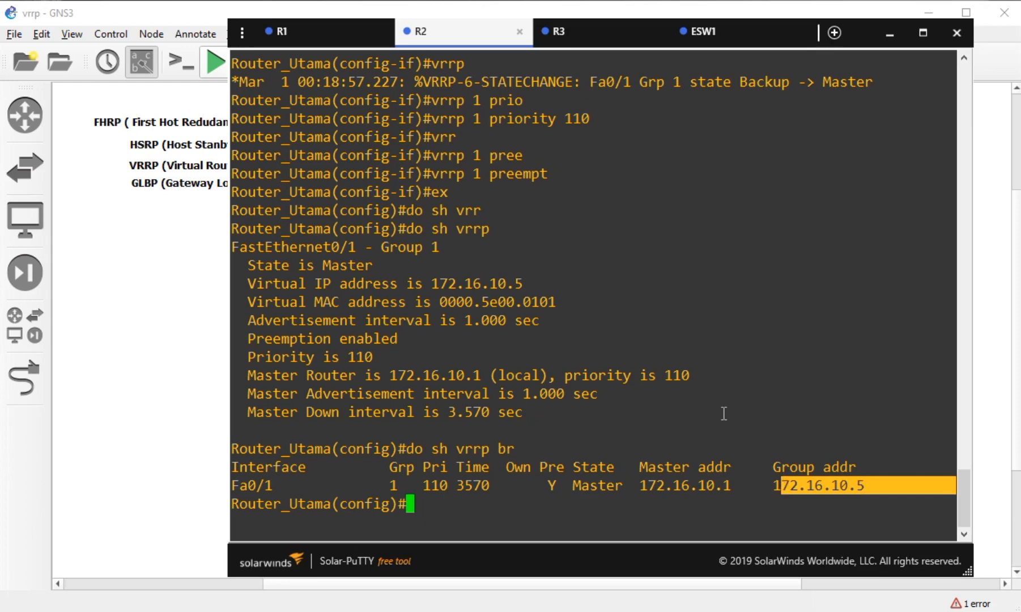
- Run 'do sh vrrp brief' on R3 and highlight Fa0/1, group 1 and priority 105
click(588, 35)
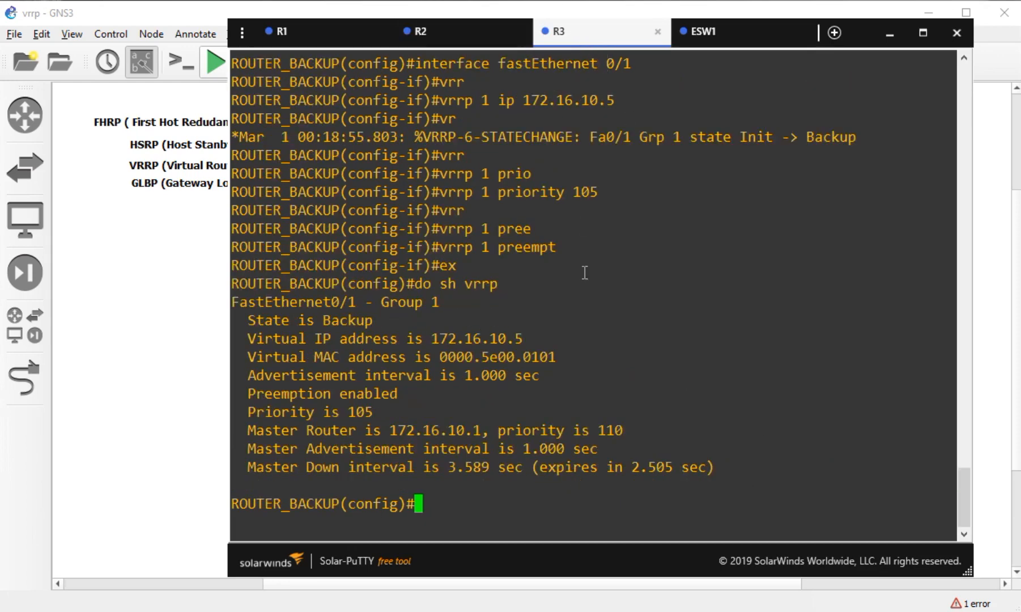
key(Up)
text(brief)
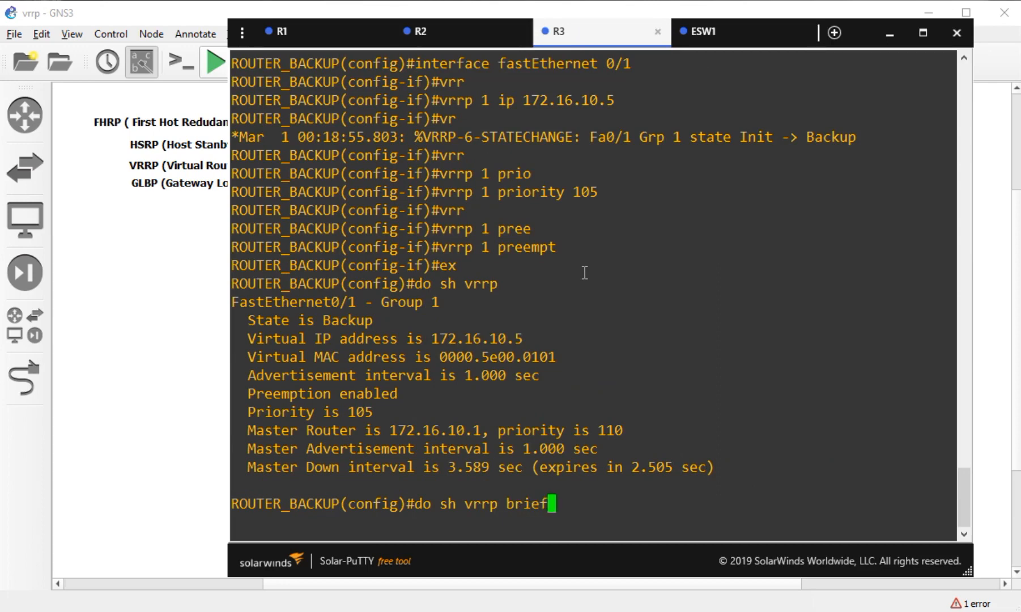
key(Return)
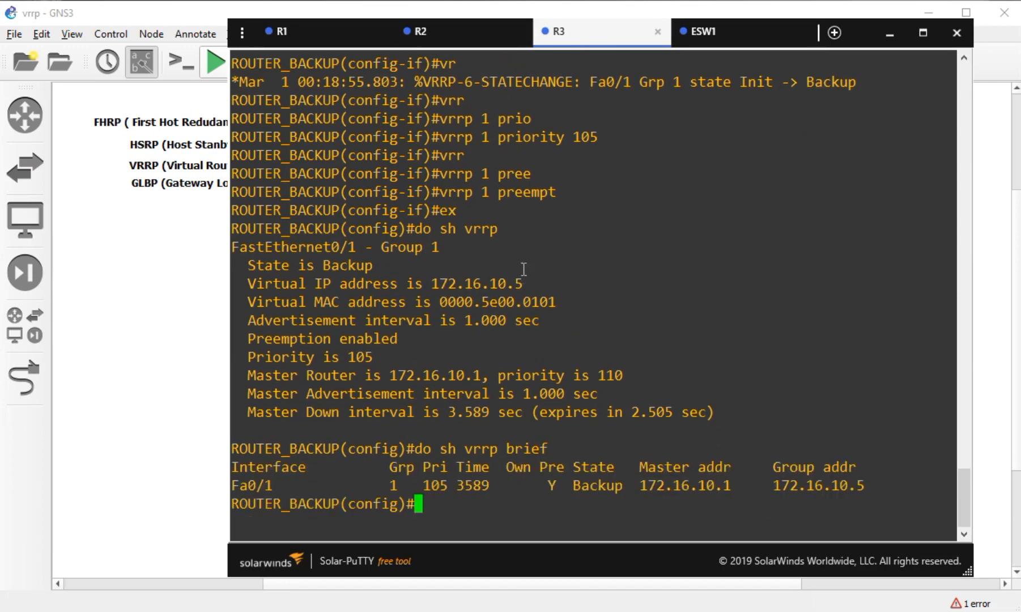
drag(279, 486, 241, 486)
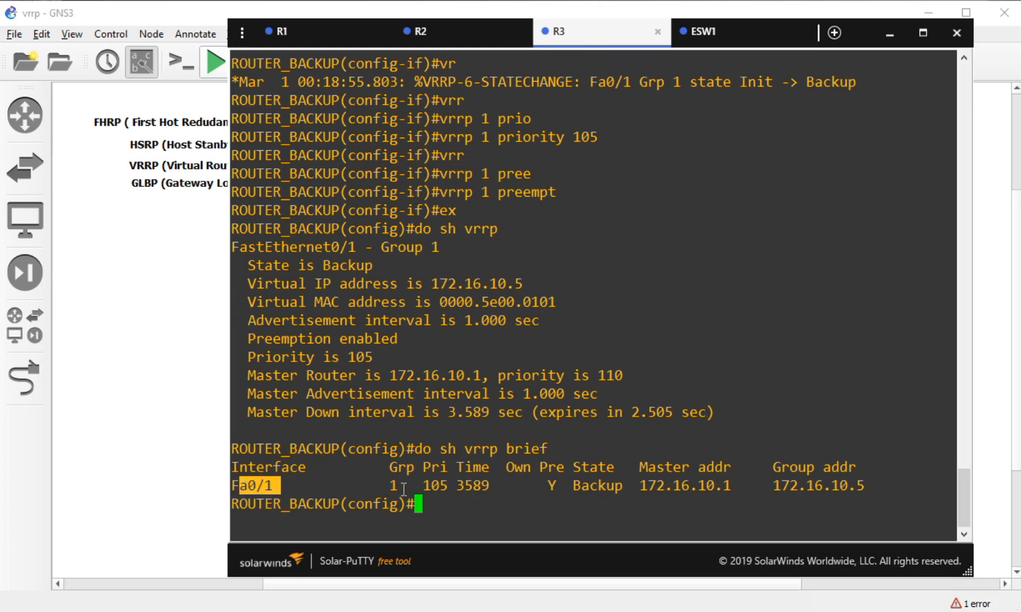
drag(404, 486, 390, 487)
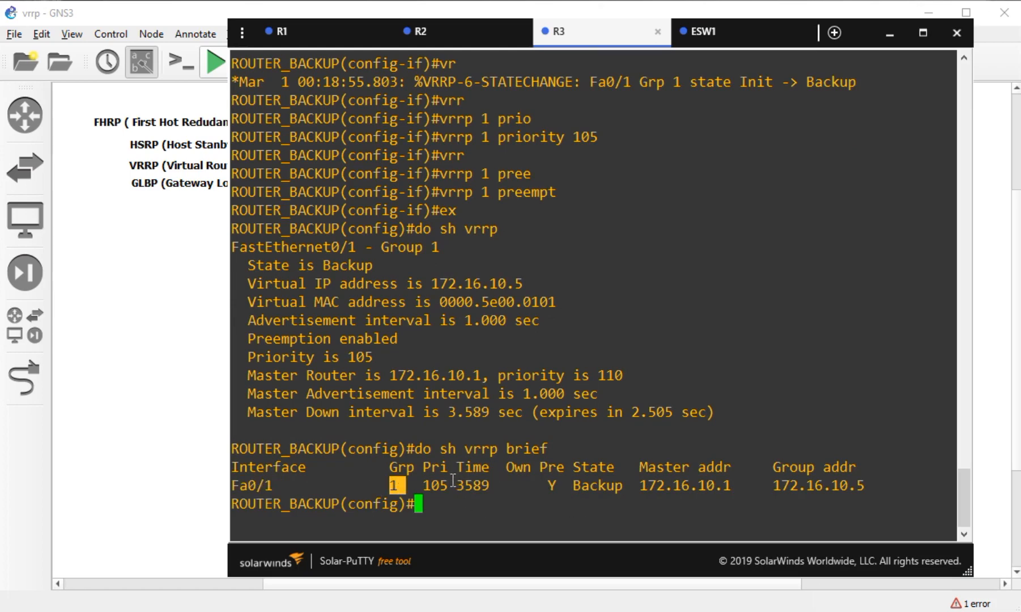
drag(445, 485, 434, 486)
- Compare R3's Backup state with R2's Master at 110, noting 172.16.10.1 and 172.16.10.5
click(450, 29)
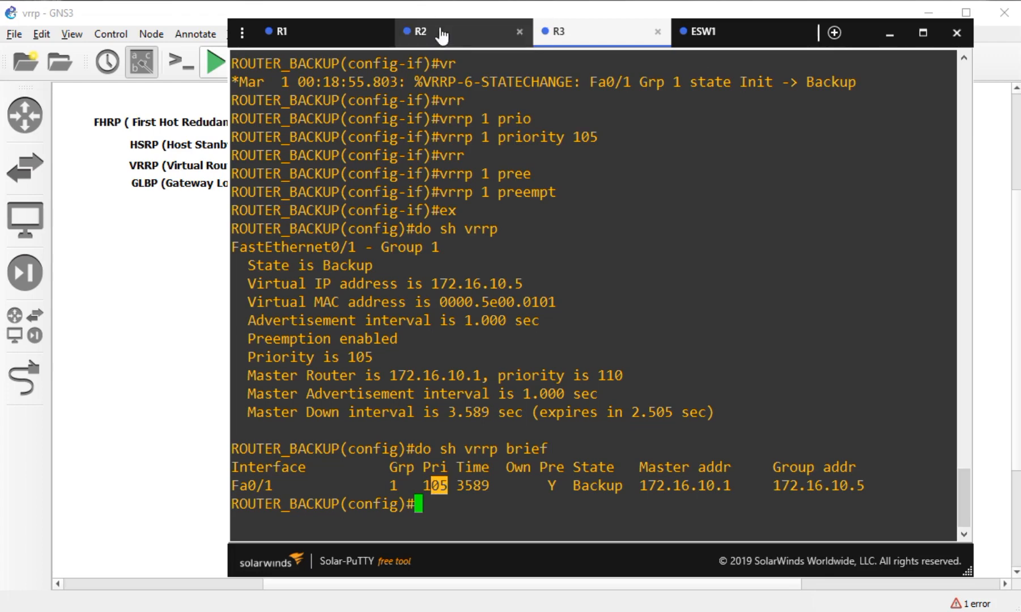
drag(451, 487, 426, 487)
click(558, 32)
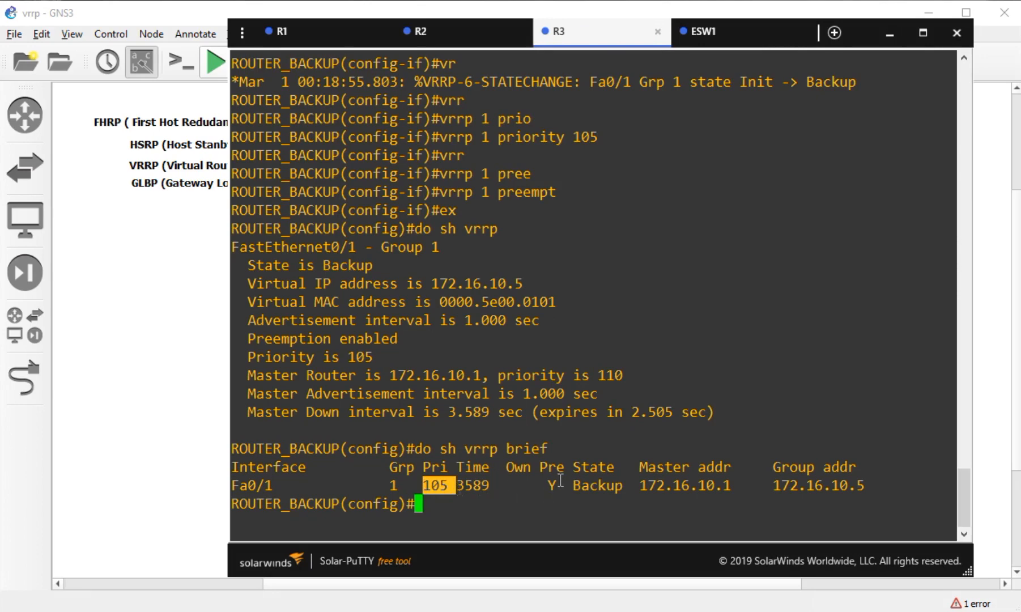
drag(557, 485, 550, 485)
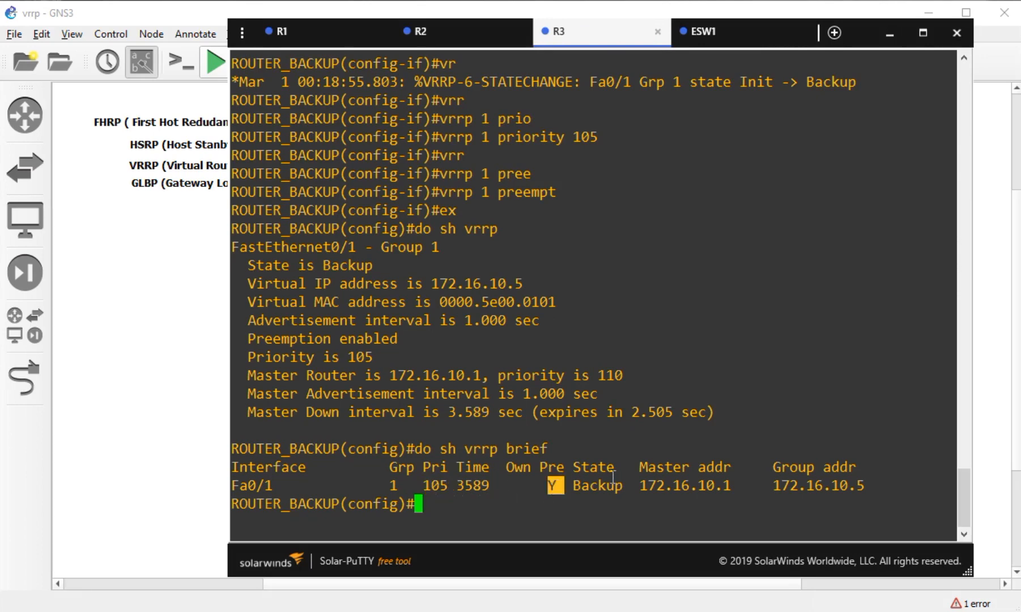
drag(624, 485, 572, 487)
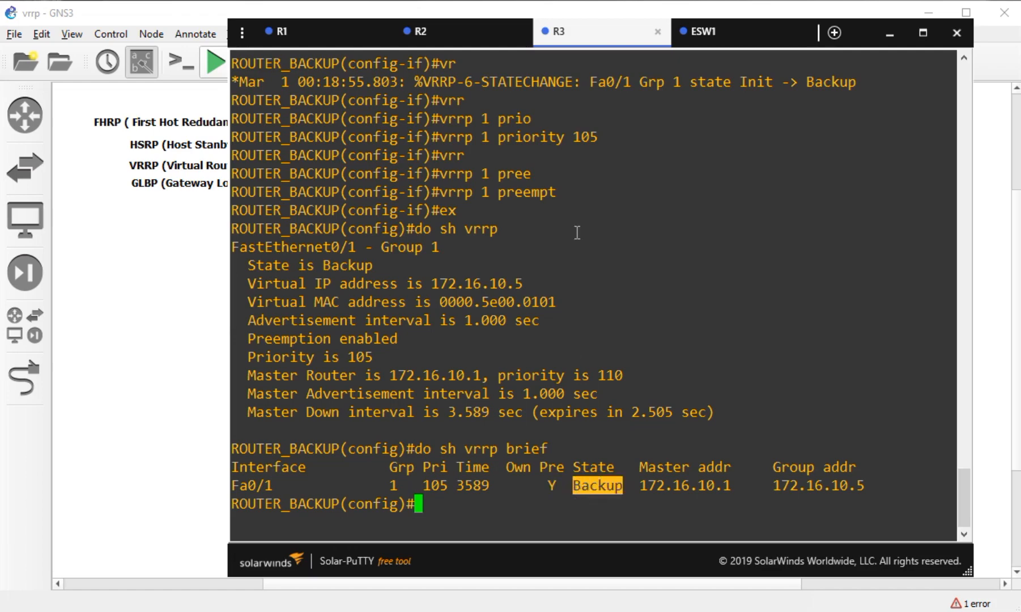
click(442, 29)
drag(623, 485, 565, 486)
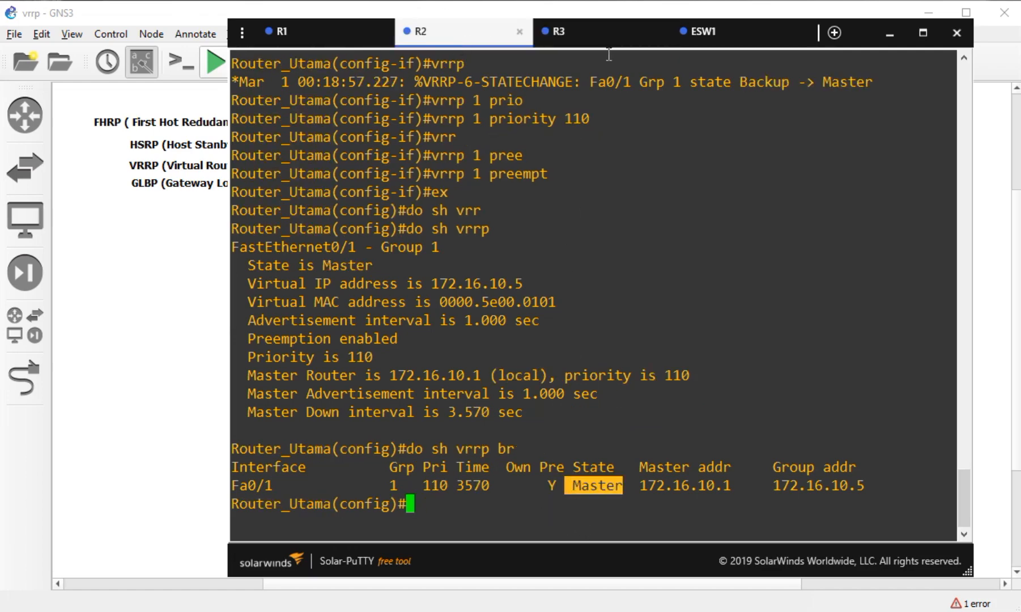
click(599, 49)
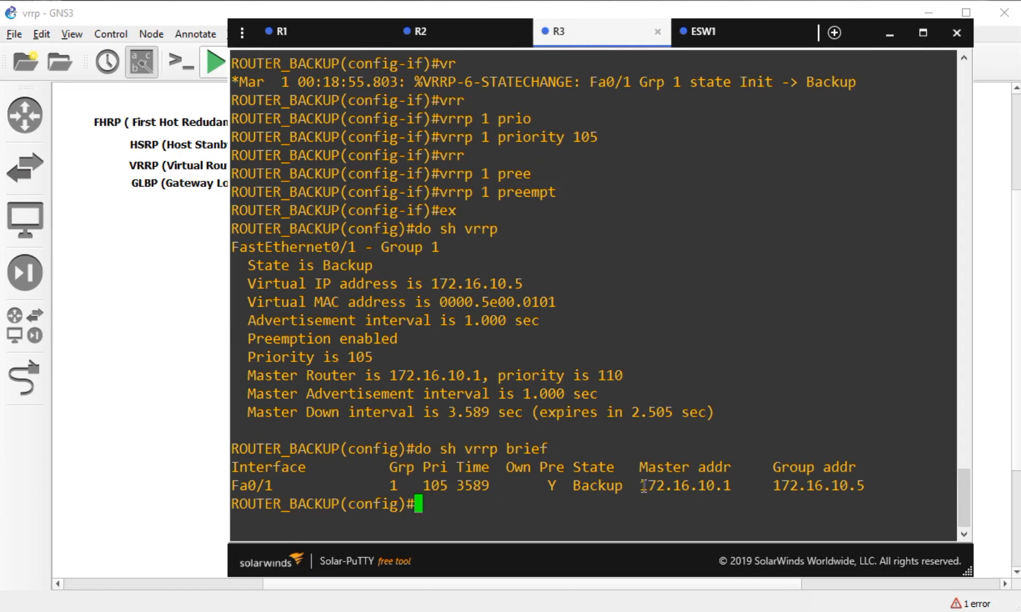
drag(643, 485, 723, 488)
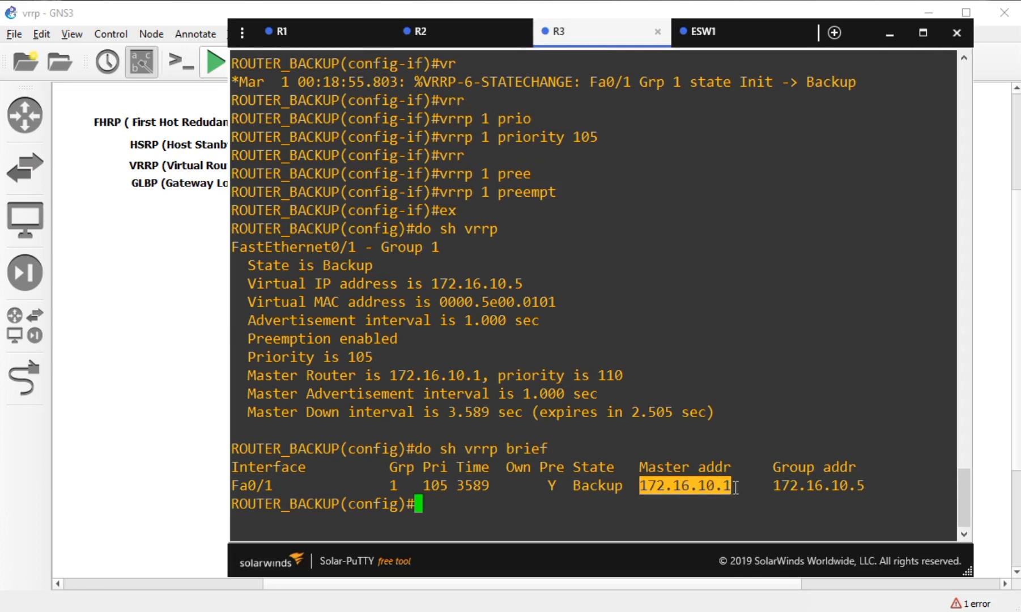
click(734, 487)
drag(775, 486, 860, 485)
click(628, 385)
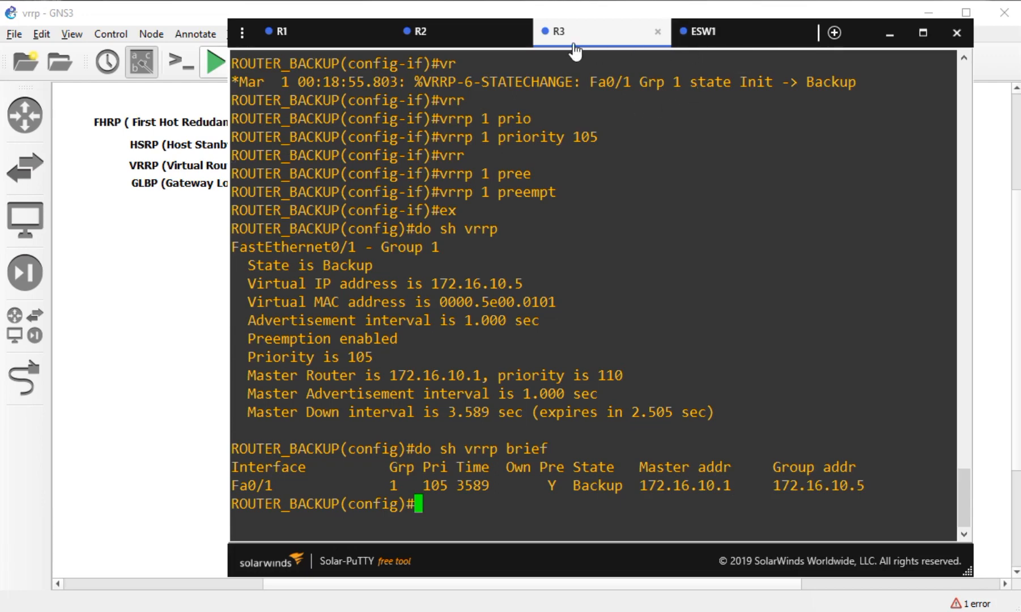
- Cycle through the R2, R3 and ESW1 consoles and select ESW1 on the topology
click(470, 40)
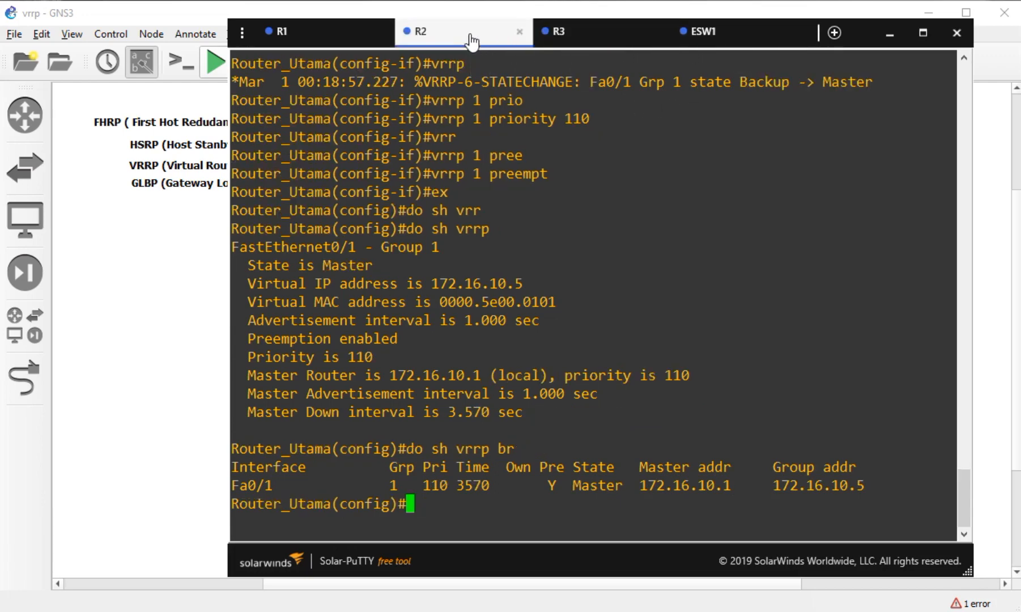
click(572, 43)
click(722, 41)
click(143, 346)
click(447, 463)
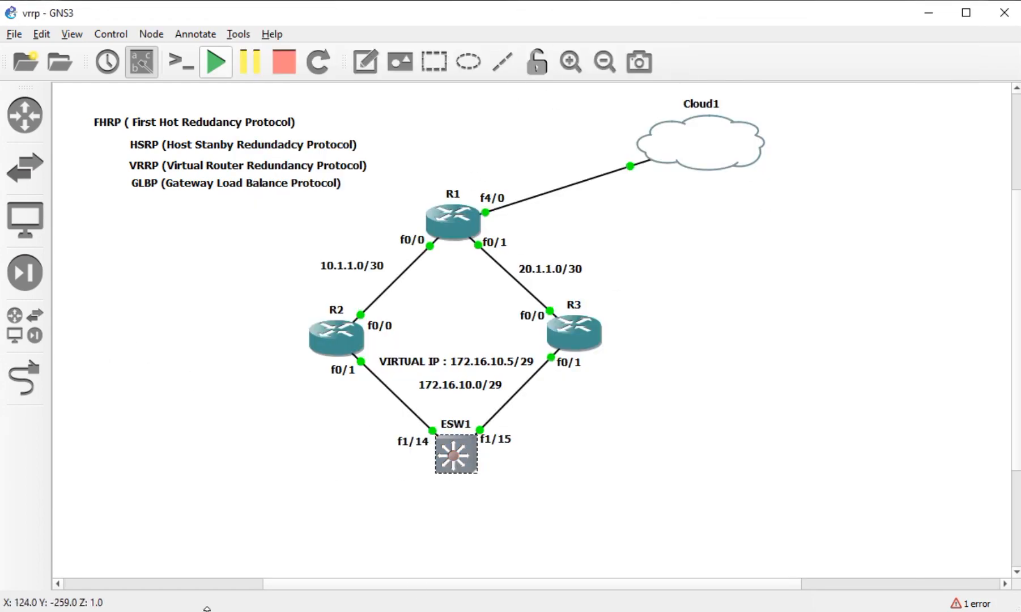
- Ping 8.8.8.8 from ESW1 with 'do ping 8.8.8.8', then check the topology's VIRTUAL IP note
key(alt+Tab)
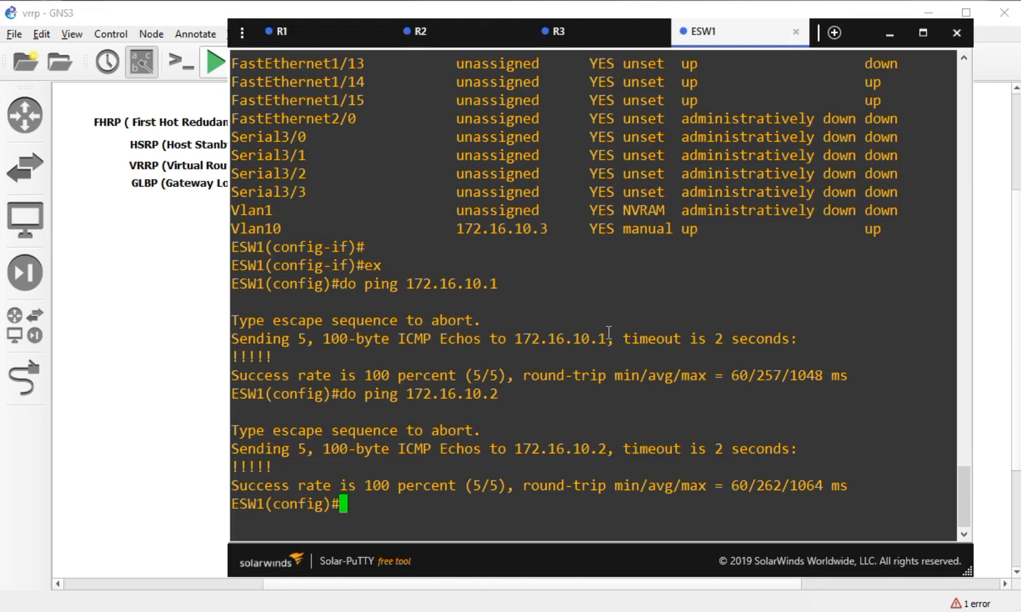
text(do ping 8.8.8.8)
key(Return)
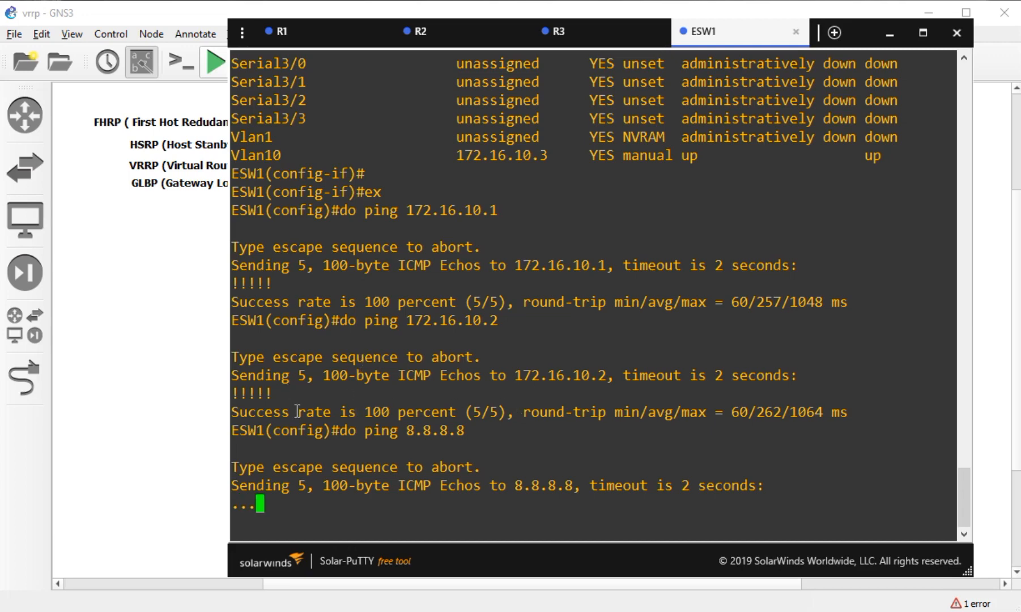
click(211, 464)
click(493, 365)
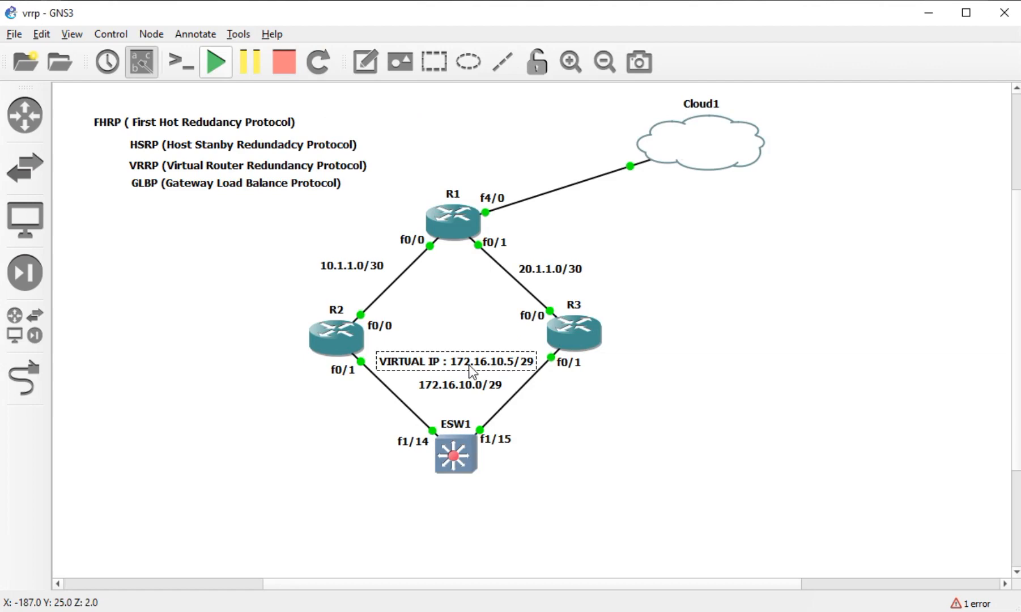
click(229, 611)
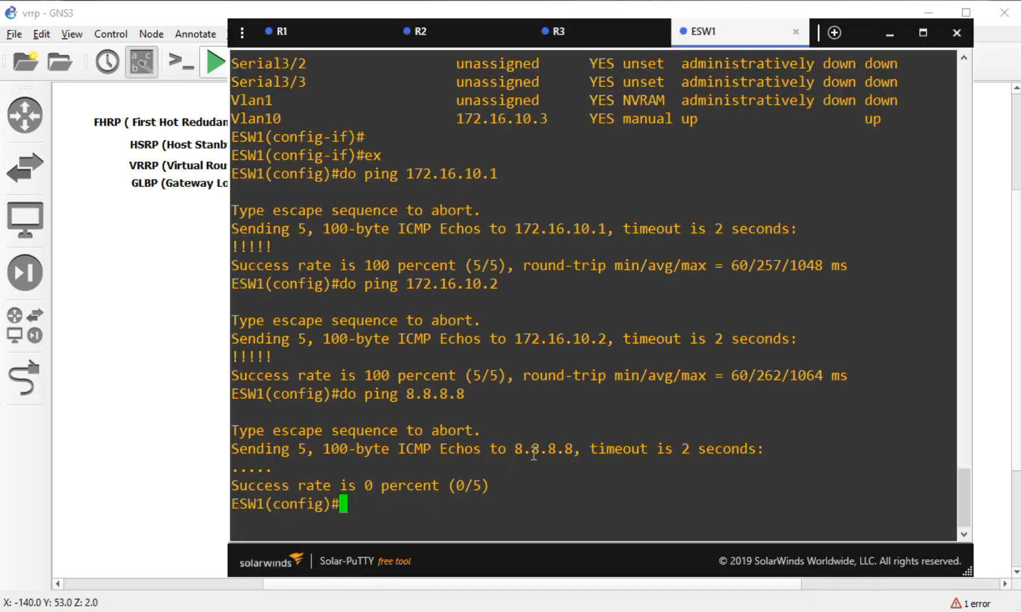
- Give ESW1 a default route via 172.16.10.5, enable domain lookup, and set name server 8.8.8.8
text(ip rout)
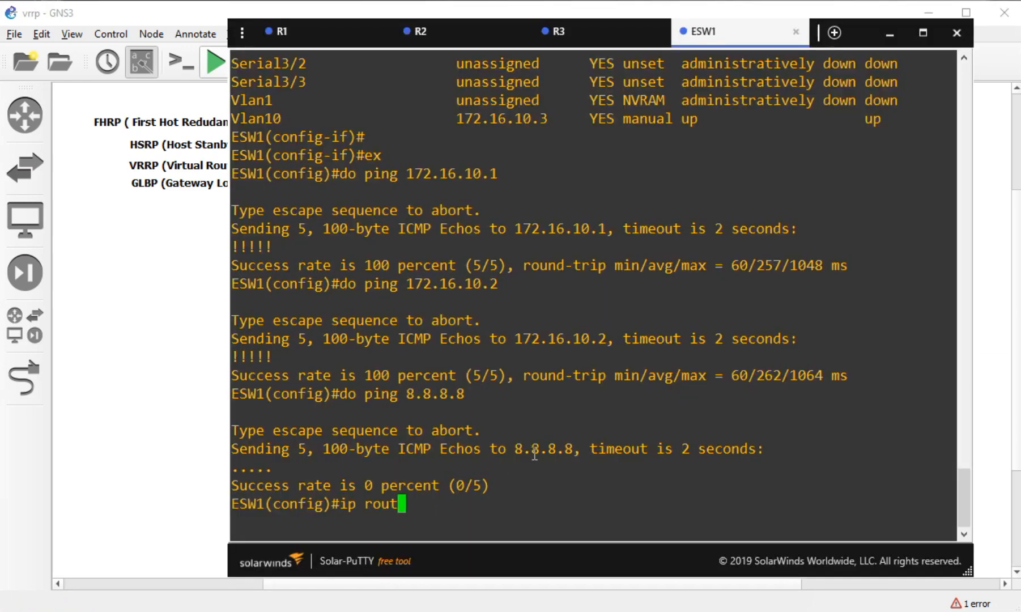
text(e 0.0.0.)
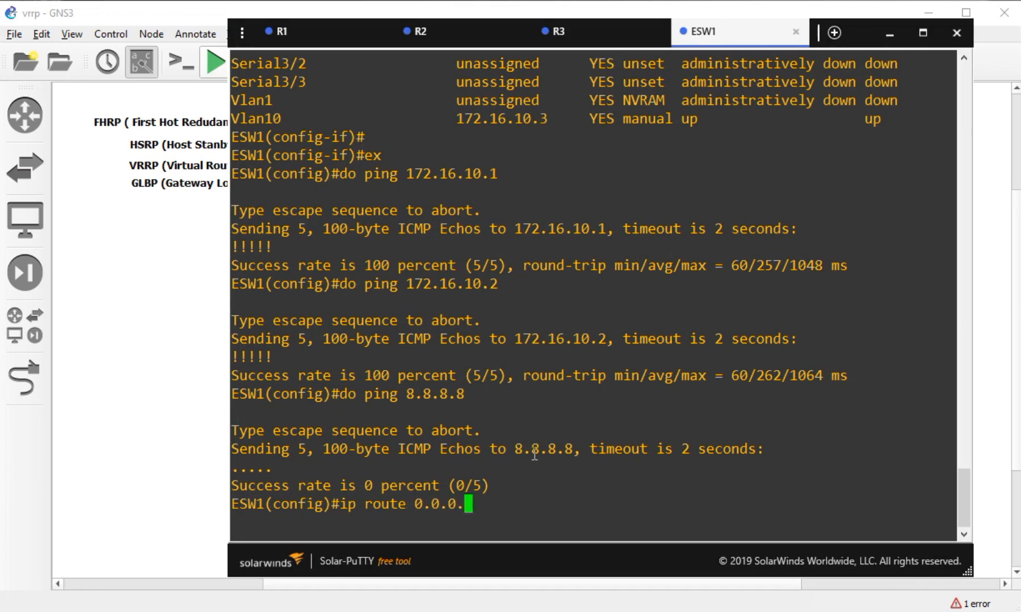
text(0 0.0.0.0 )
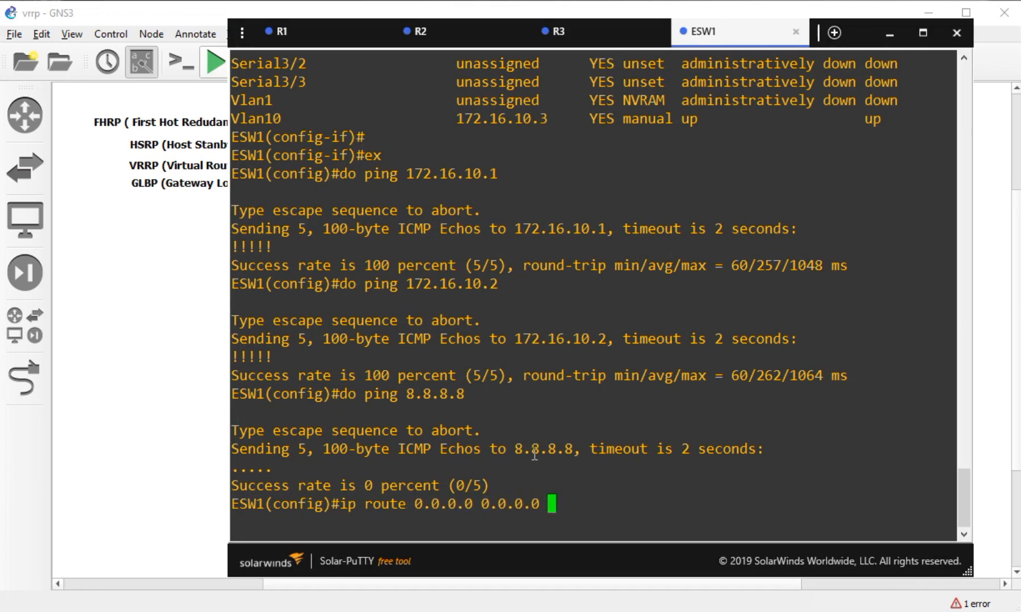
text(172.16.10.5)
key(Return)
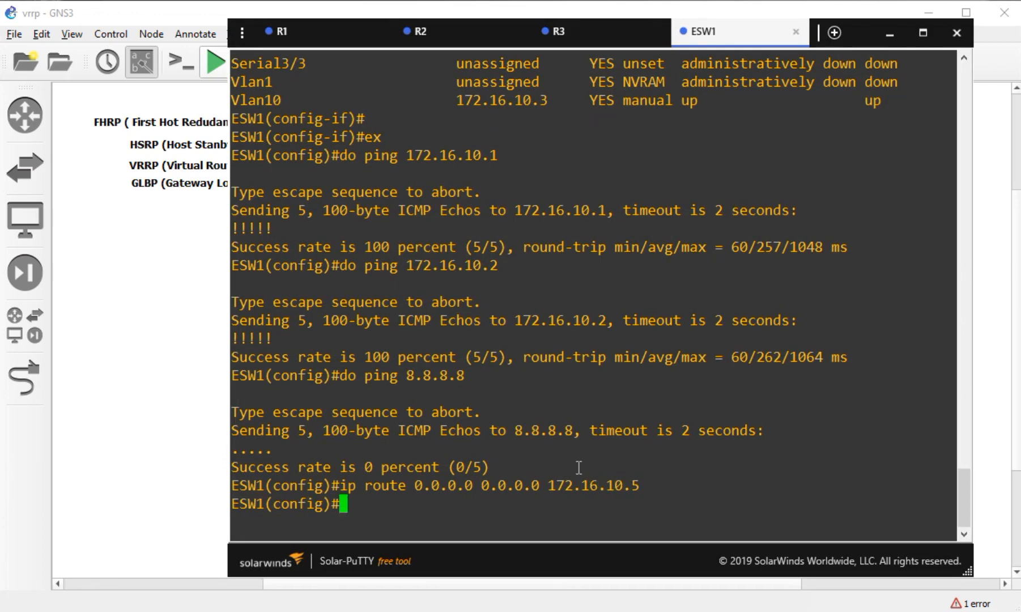
text(ip domain-loo)
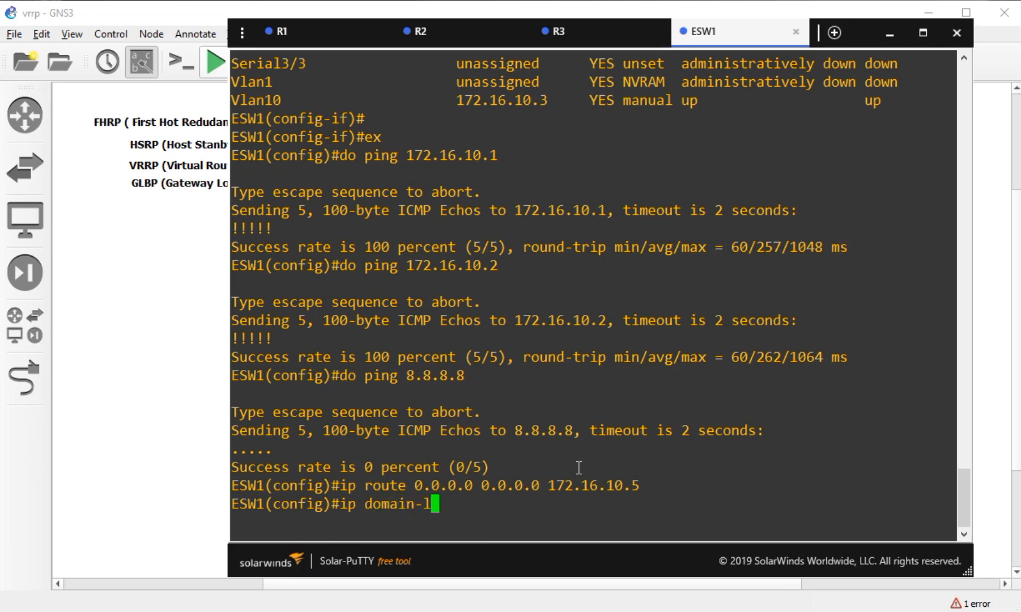
key(Tab)
key(Return)
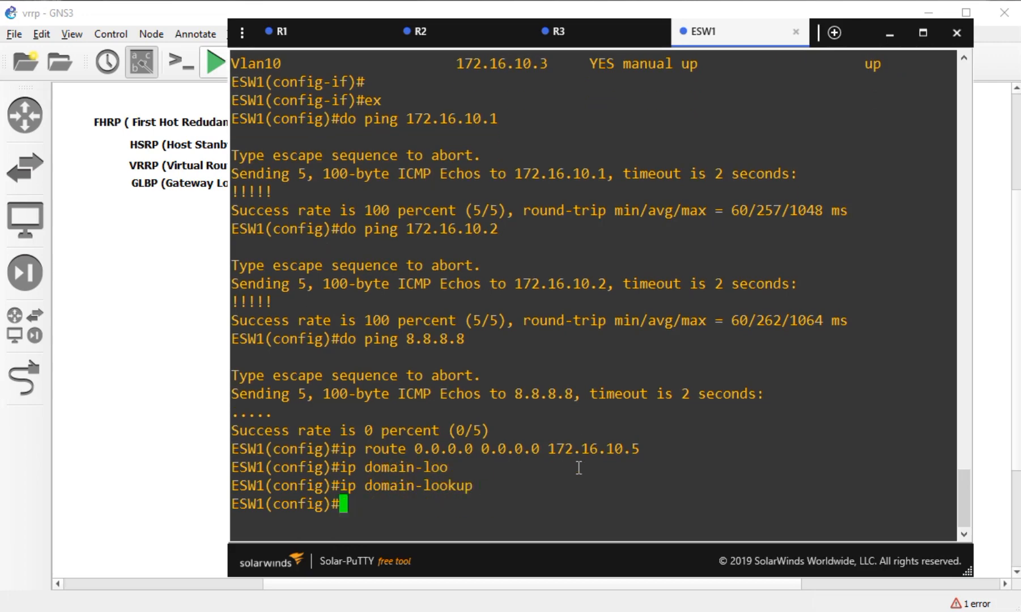
text(ip name-s)
key(Tab)
text(8.8.8.8)
key(Return)
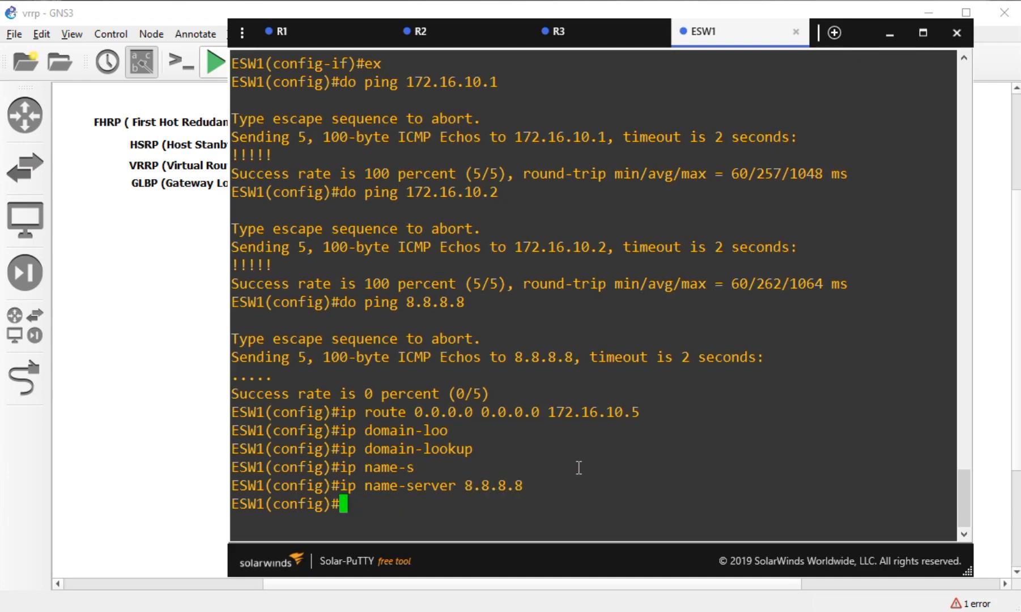
- Ping 8.8.8.8 from ESW1 and watch the R2 and R3 consoles while it runs
text(do ping)
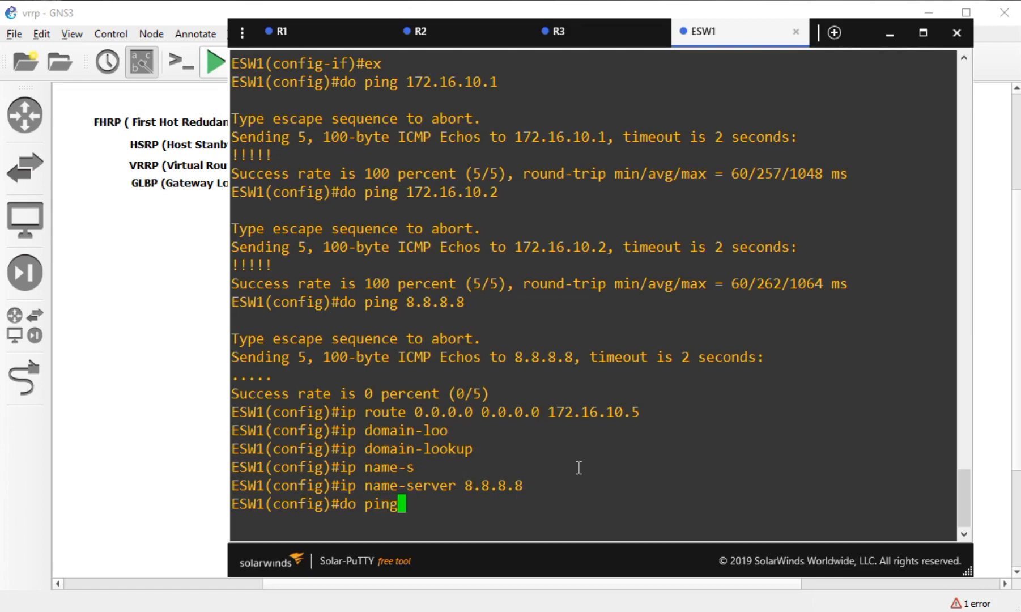
text( 8.8.8.8)
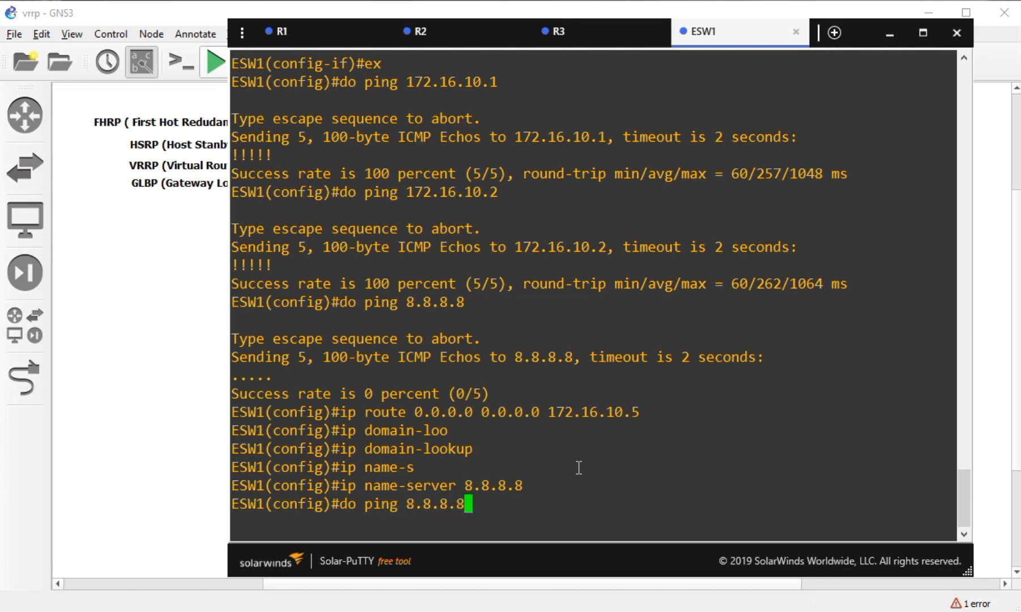
key(Return)
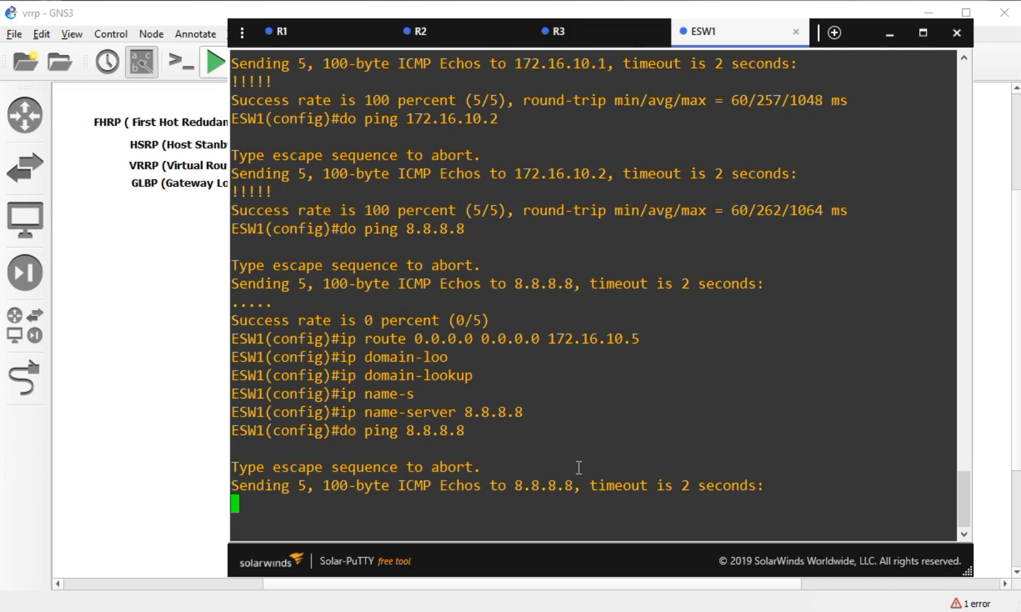
click(446, 43)
click(594, 45)
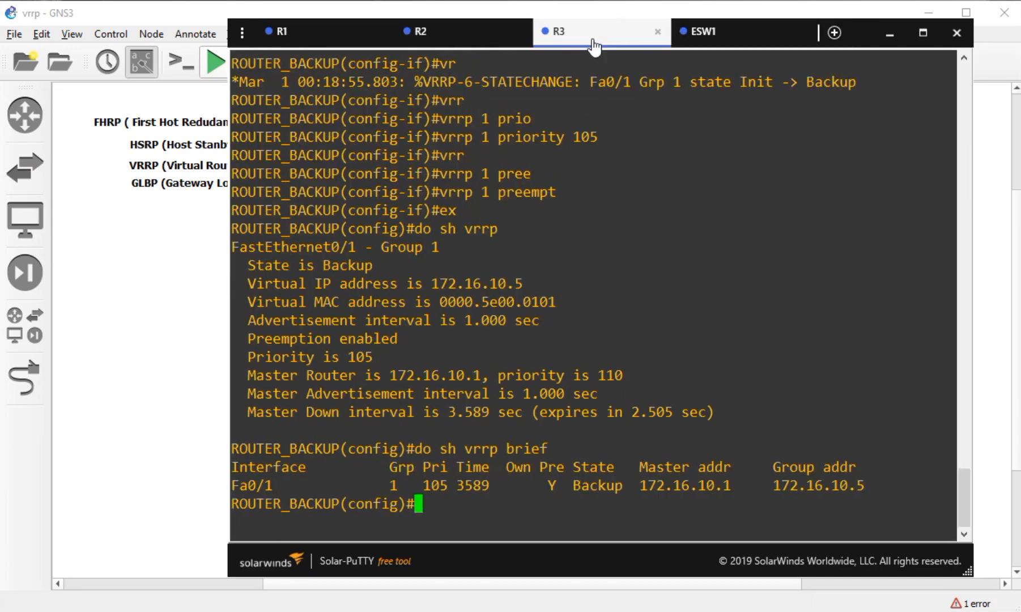
click(715, 33)
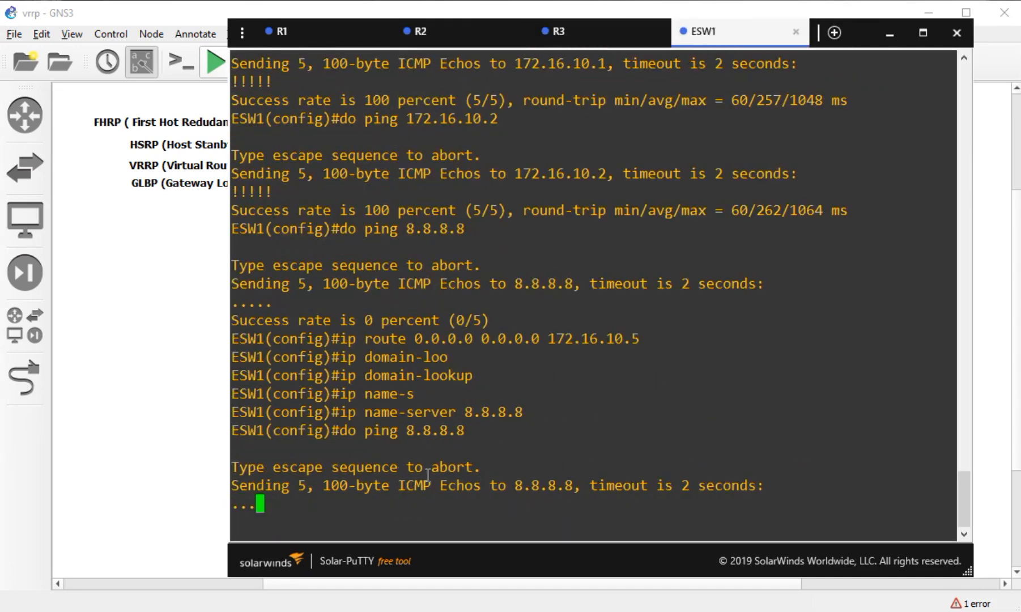
click(224, 323)
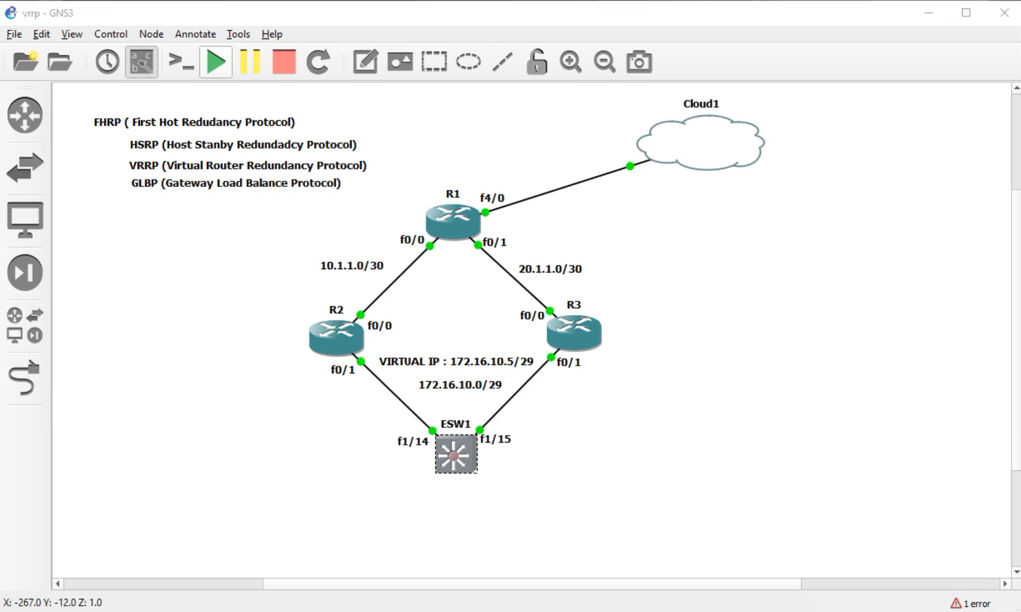
key(alt+Tab)
- On R2, enter interface FastEthernet 0/0 after confirming the port on the topology diagram
click(441, 40)
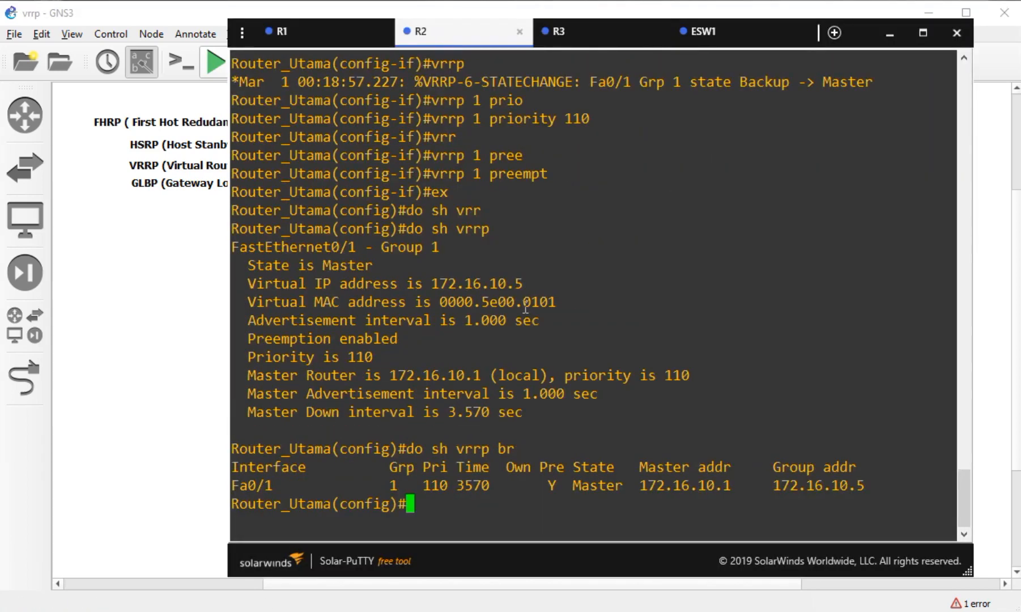
text(int)
key(Tab)
text(fa)
key(Tab)
click(193, 349)
click(381, 328)
key(alt+Tab)
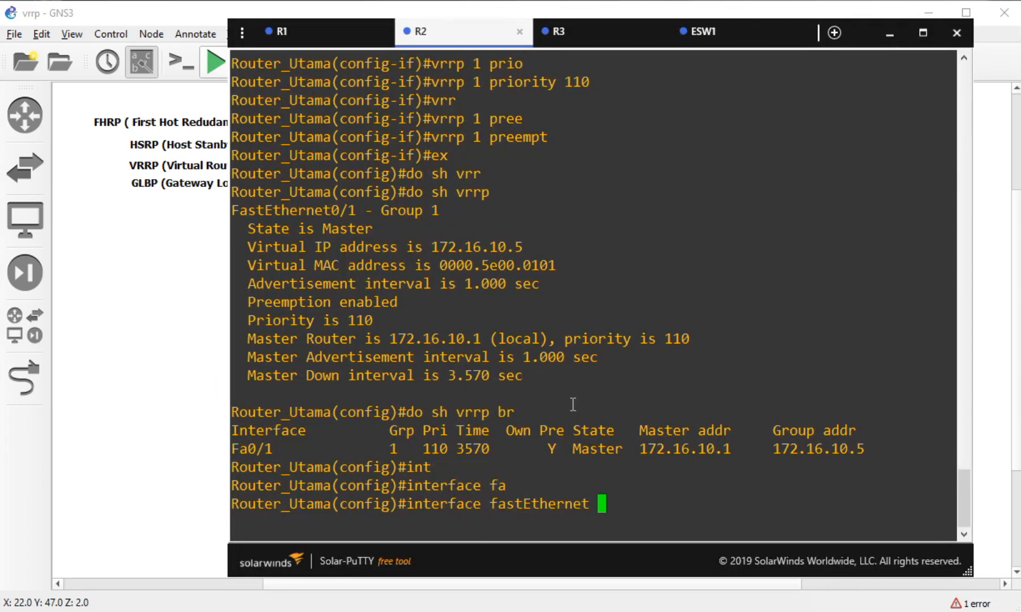
text(0/0)
key(Return)
- Apply ip nat outside to R2's FastEthernet 0/0, then check its f0/1 port on the diagram
text(ip nat out)
key(Tab)
key(Return)
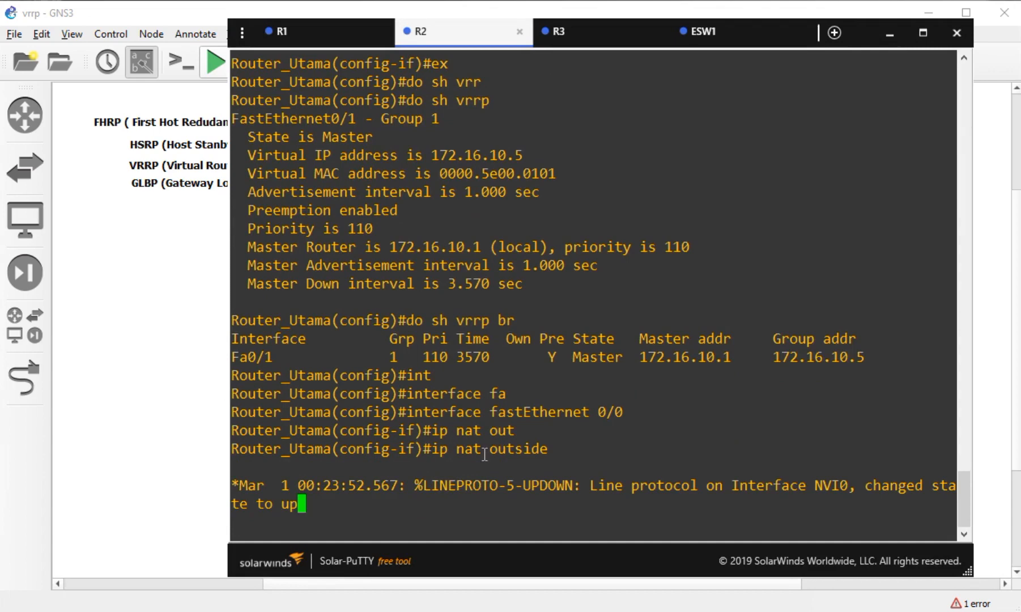
click(198, 447)
click(343, 345)
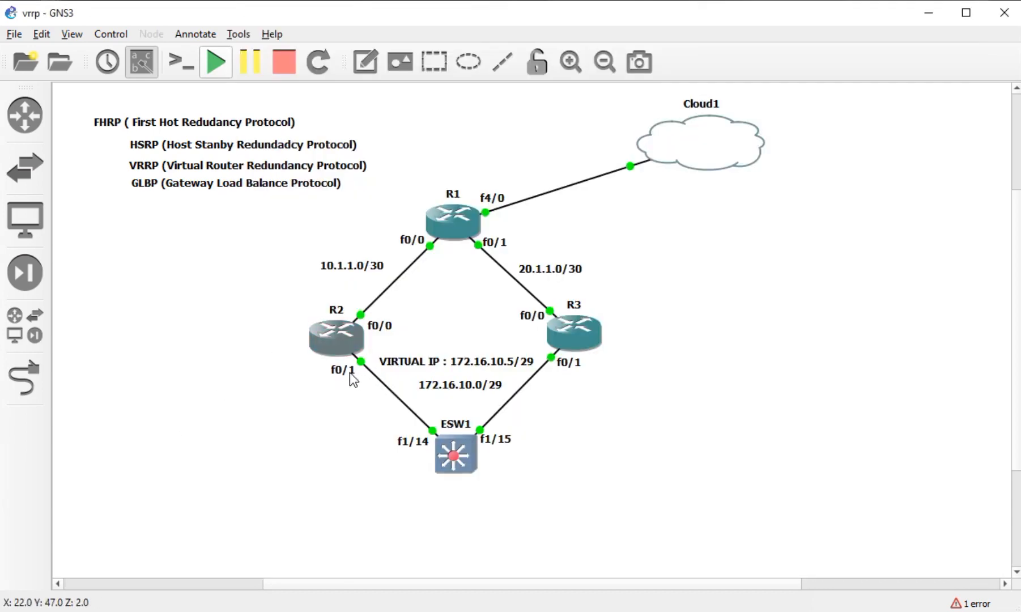
click(341, 372)
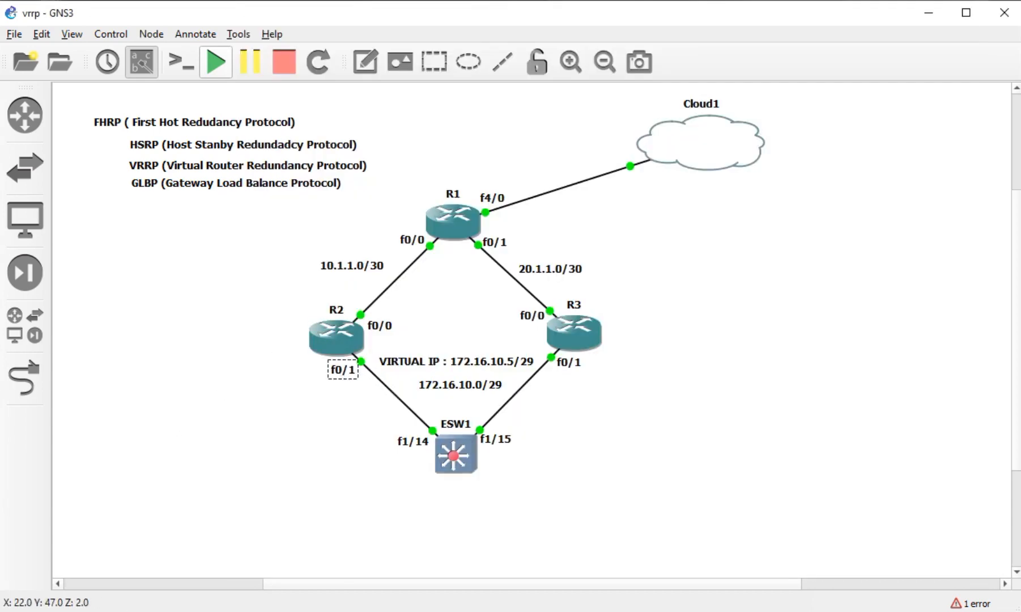
double_click(337, 336)
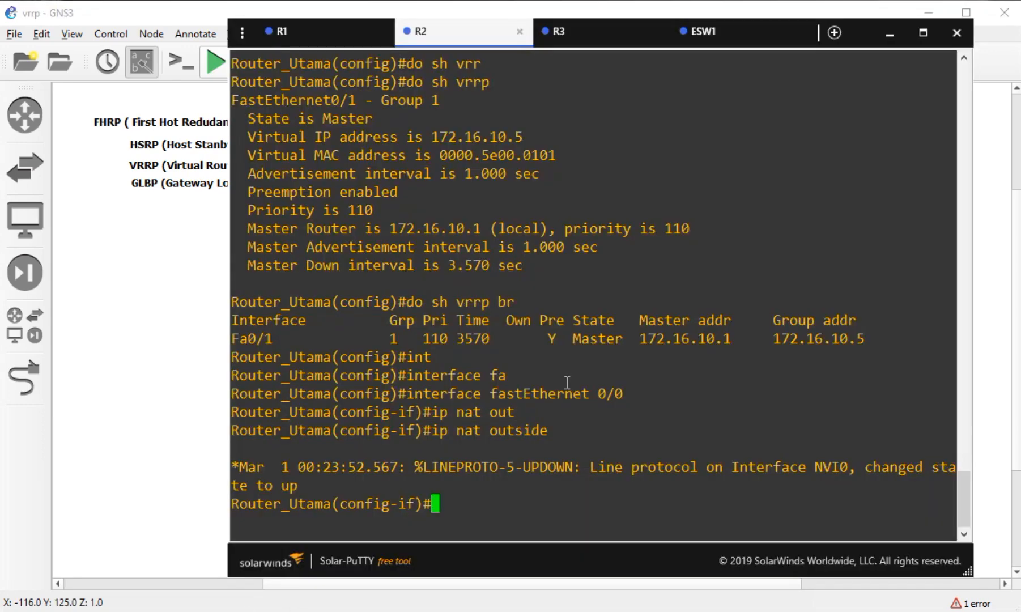
- Make R2's FastEthernet 0/1 the NAT inside interface and return to global configuration
text(ex)
key(Return)
text(int)
key(Tab)
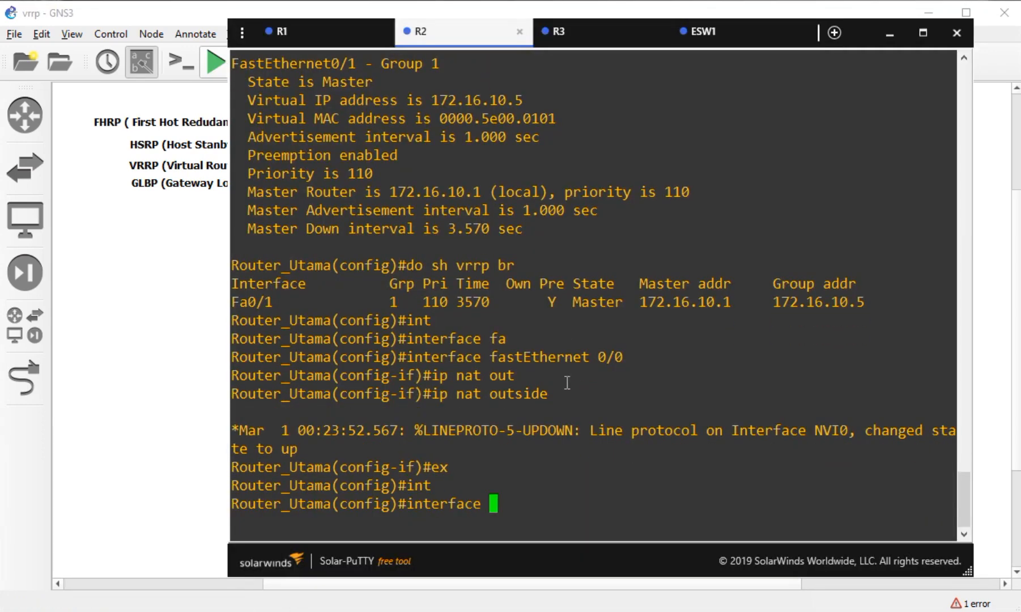
text(fa)
key(Tab)
text(0/1)
key(Return)
text(ip nat ins)
key(Tab)
key(Return)
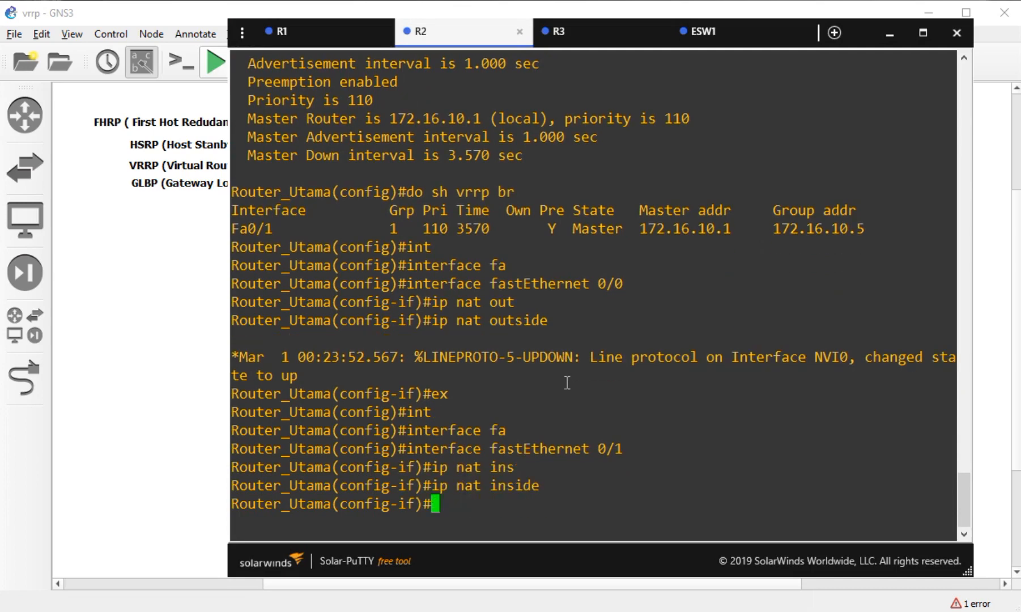
text(ex)
key(Return)
- Create the standard access list ACL_LAN on R2
text(ip nat ins)
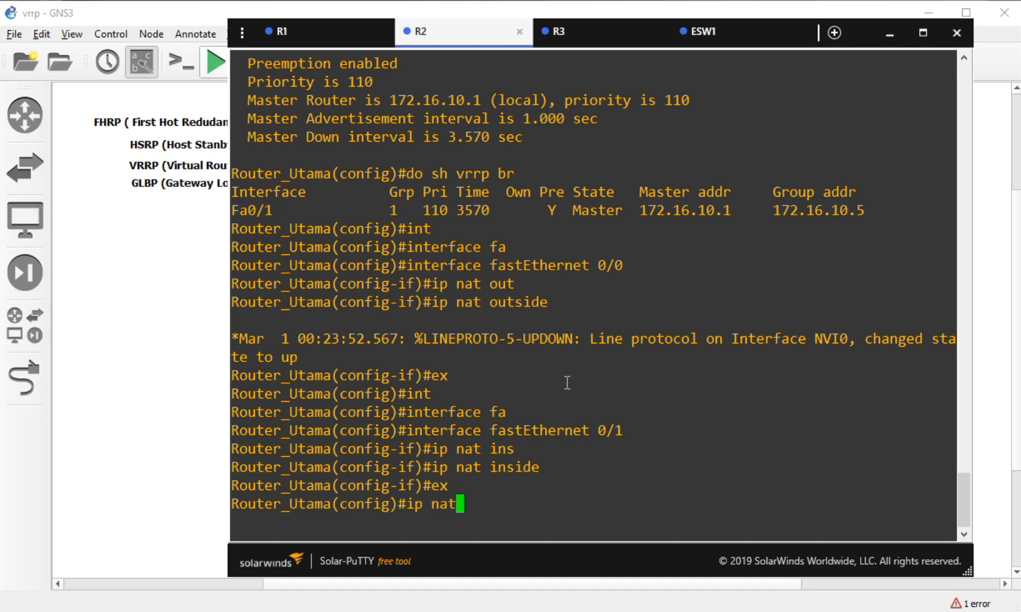
key(Tab)
text(acc)
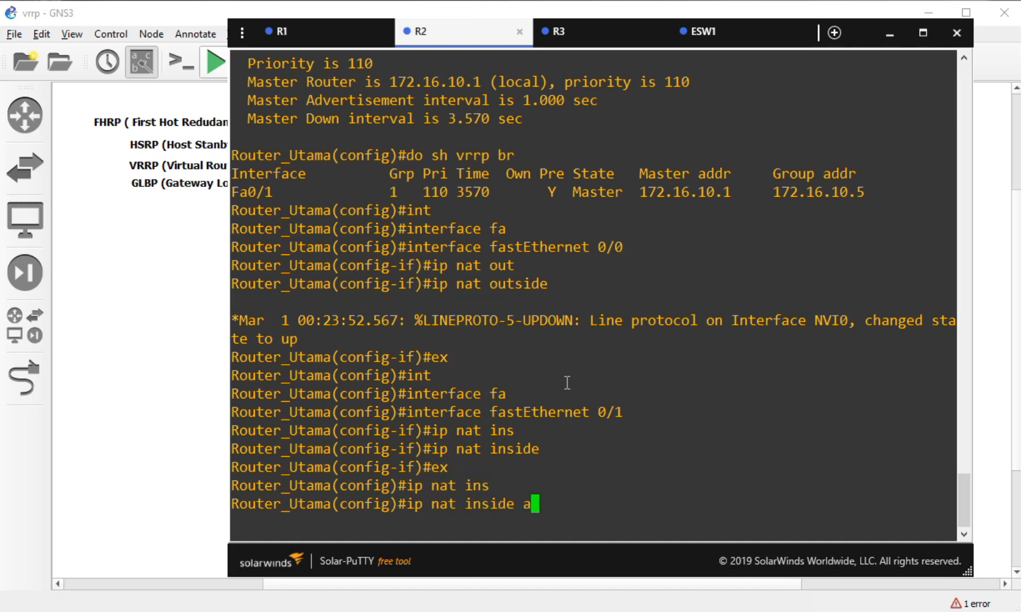
key(Tab)
key(BackSpace)
key(BackSpace)
key(BackSpace)
key(BackSpace)
key(BackSpace)
key(BackSpace)
key(BackSpace)
key(BackSpace)
key(BackSpace)
key(BackSpace)
key(BackSpace)
key(BackSpace)
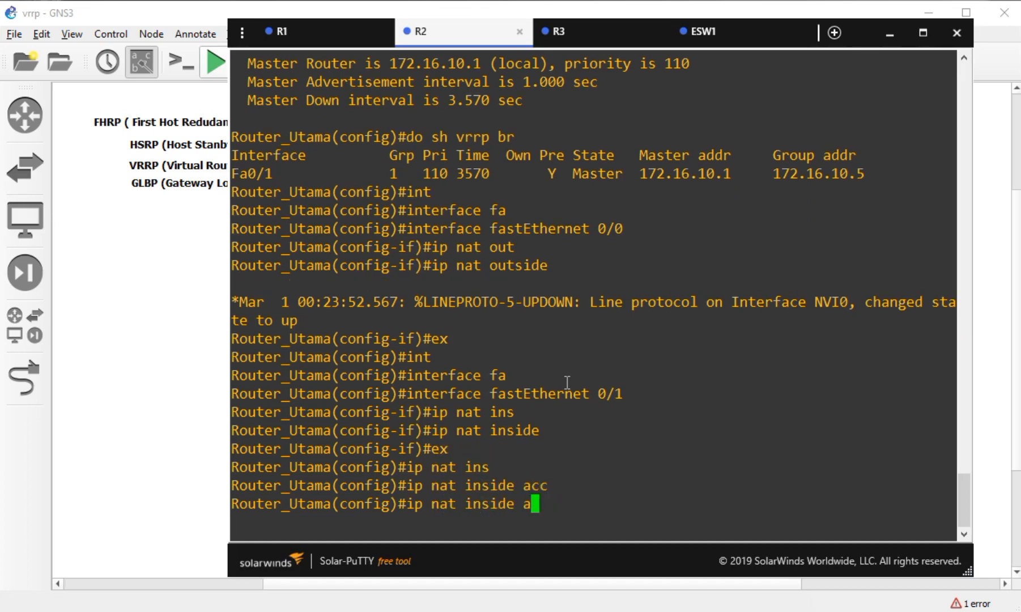
key(BackSpace)
key(BackSpace)
text(acc)
key(Tab)
text(ess-)
key(Tab)
text(sta)
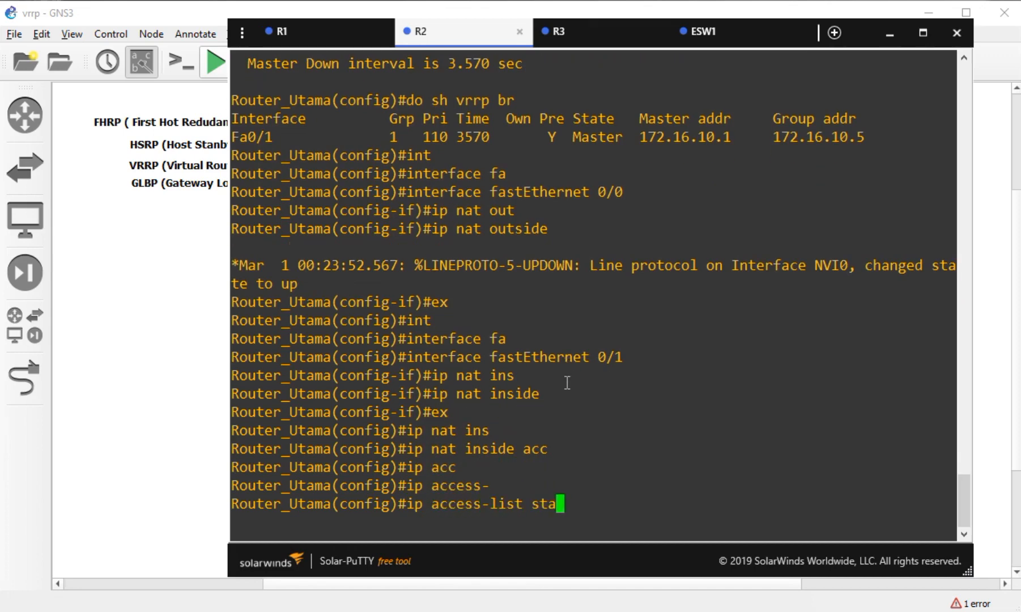
key(Tab)
text(ACL)
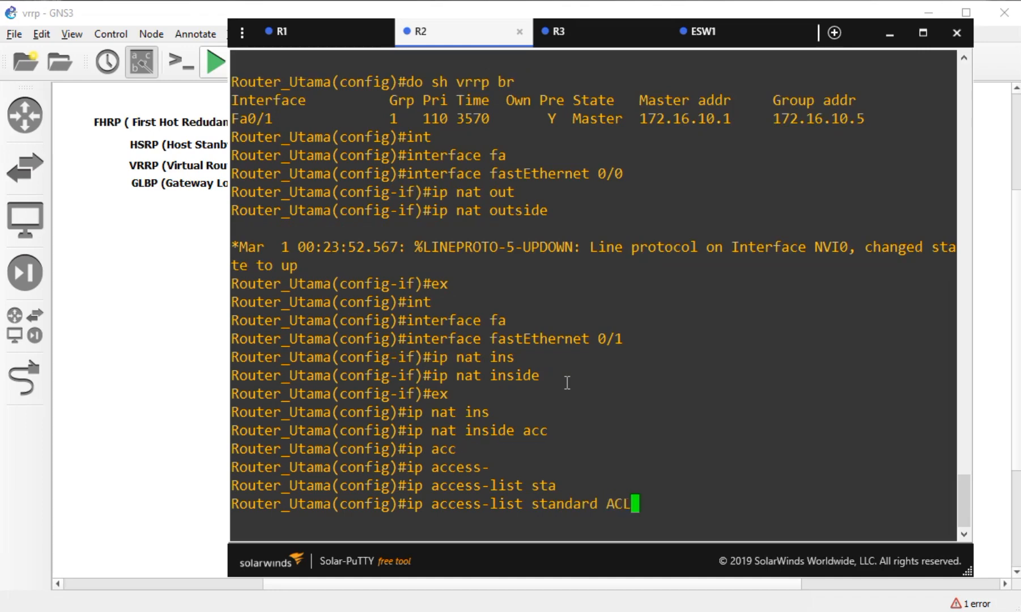
text(_LAN)
key(Return)
- Start ACL_LAN's permit entry, typing 'permit 172'
text(per)
key(Tab)
key(Up)
key(BackSpace)
key(BackSpace)
key(BackSpace)
key(BackSpace)
key(BackSpace)
key(BackSpace)
key(BackSpace)
key(BackSpace)
key(BackSpace)
key(BackSpace)
key(BackSpace)
key(BackSpace)
key(BackSpace)
key(BackSpace)
key(BackSpace)
key(BackSpace)
key(BackSpace)
key(BackSpace)
key(BackSpace)
key(BackSpace)
key(BackSpace)
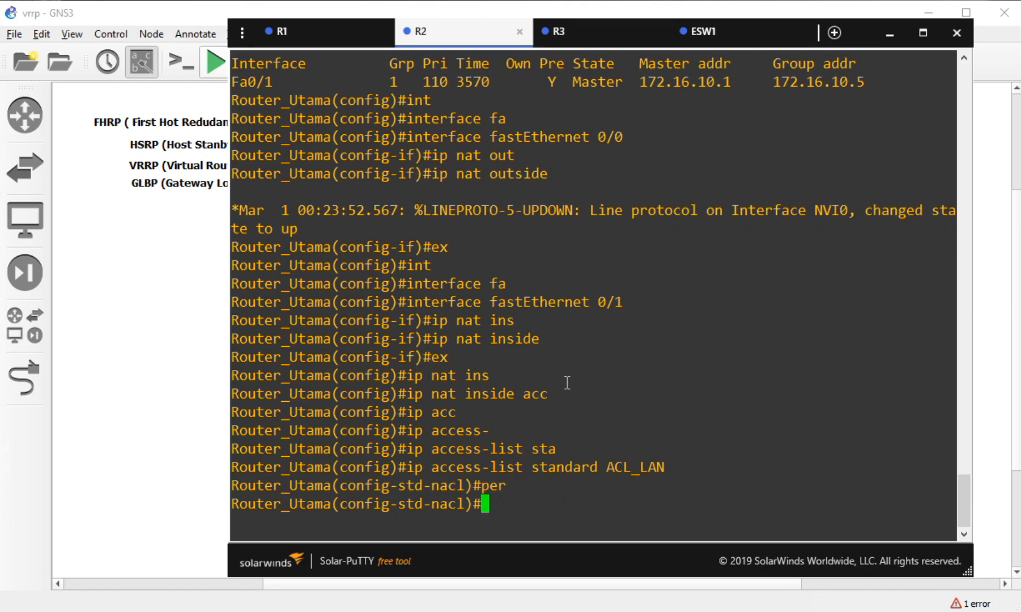
text(per)
key(Tab)
text(172)
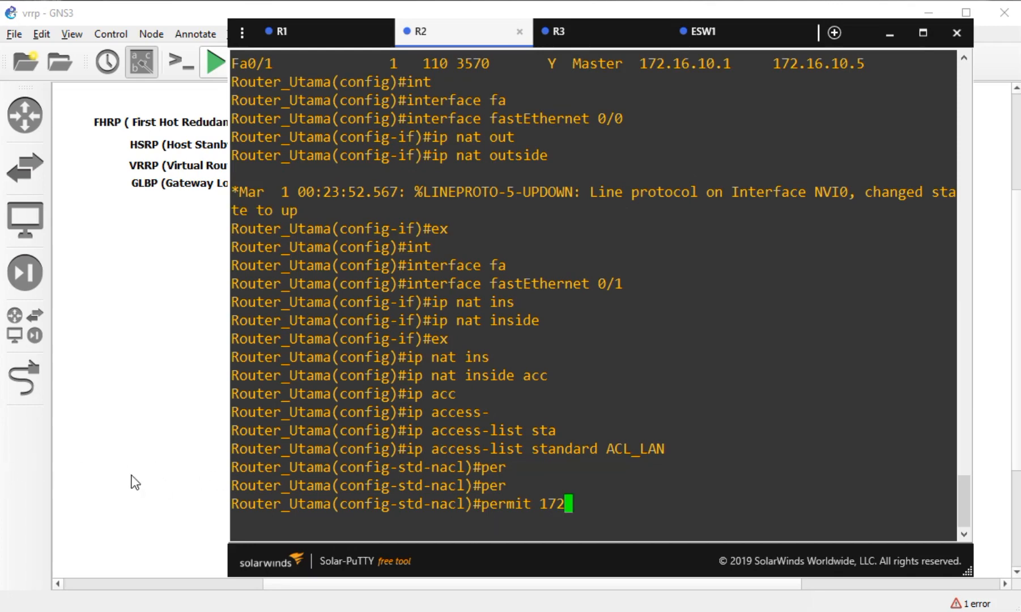
- Check the R2, R3 and LAN subnet labels on the topology diagram
click(208, 450)
drag(290, 347, 645, 399)
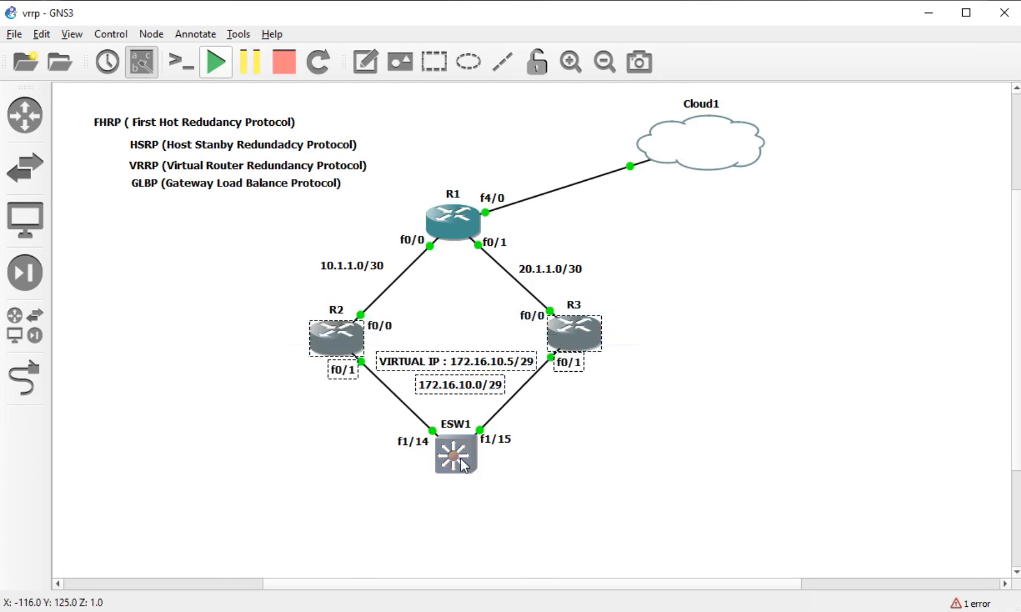
click(485, 471)
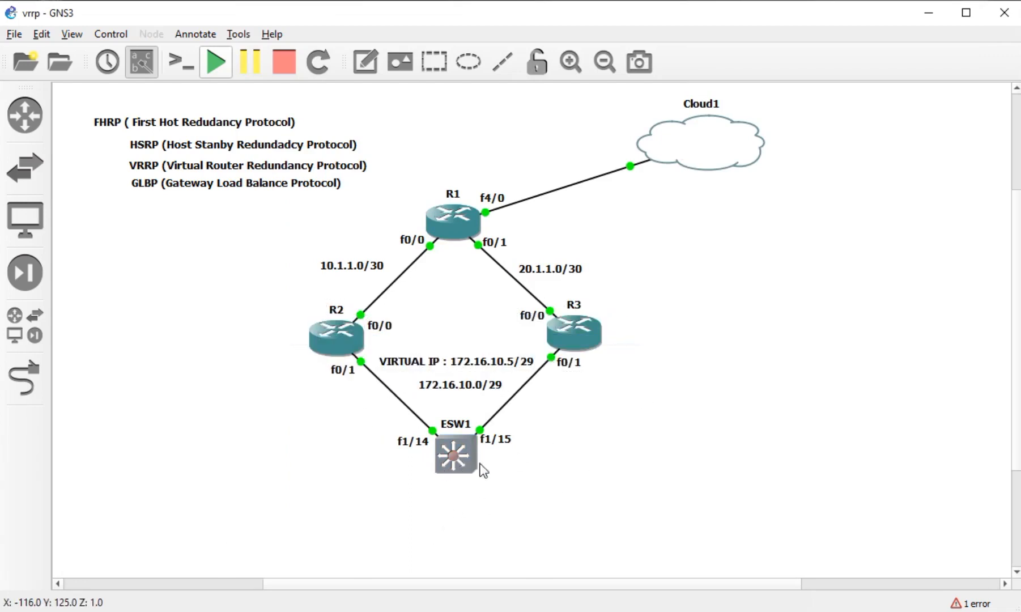
click(453, 462)
key(alt+Tab)
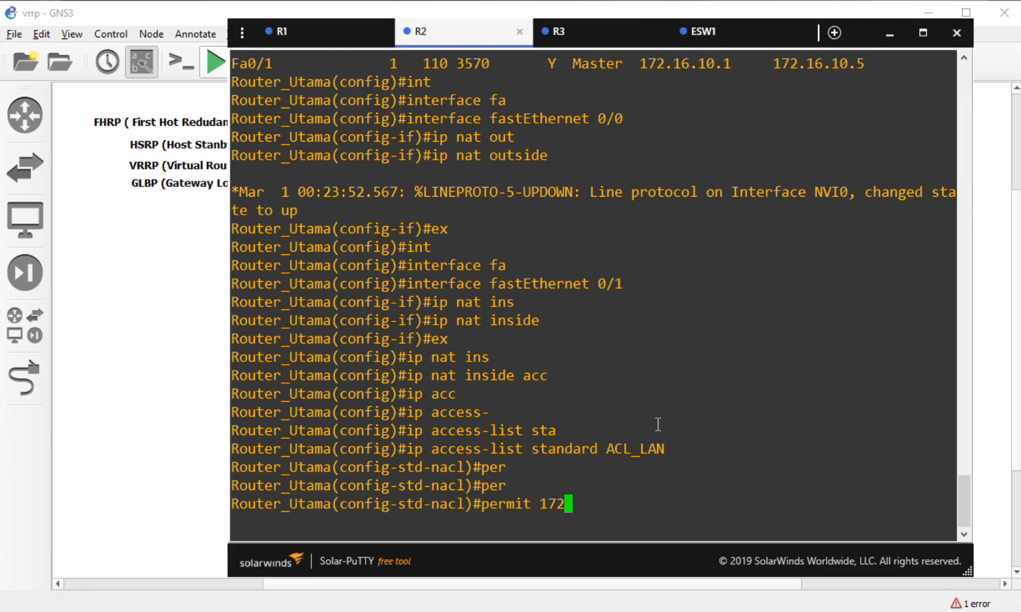
- Finish ACL_LAN's rule as permit 172.16.10.0 0.0.0.7, exit, and switch to R3's console
text(.16.10.0)
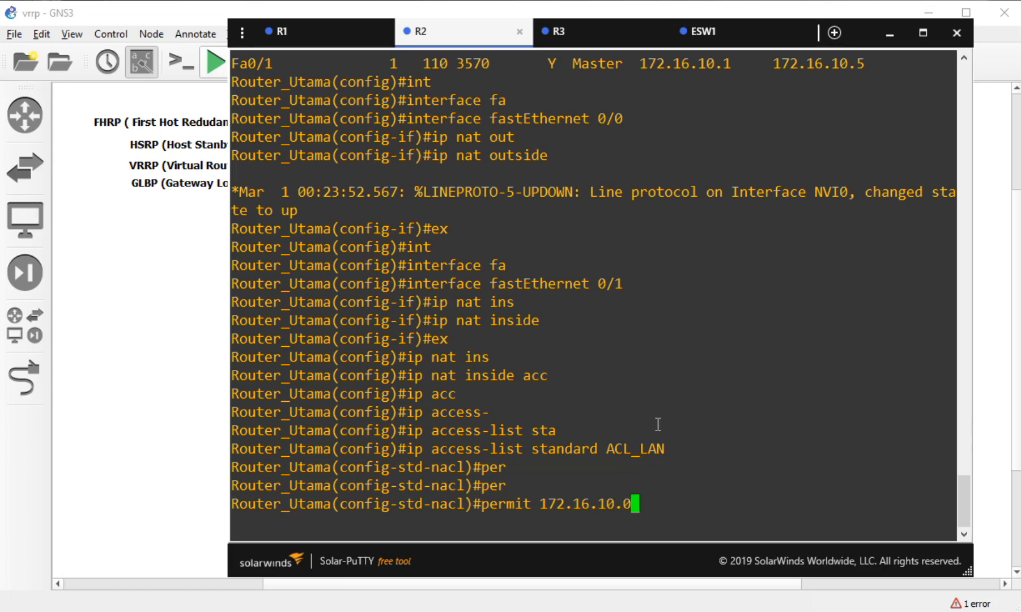
text( 0.0.0.7)
key(Return)
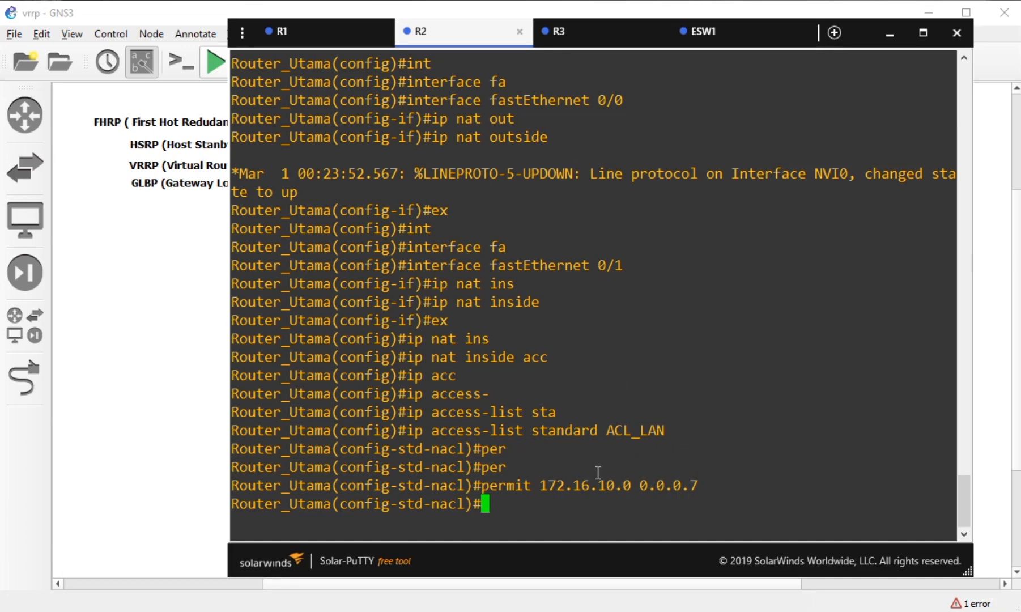
text(ex)
key(Return)
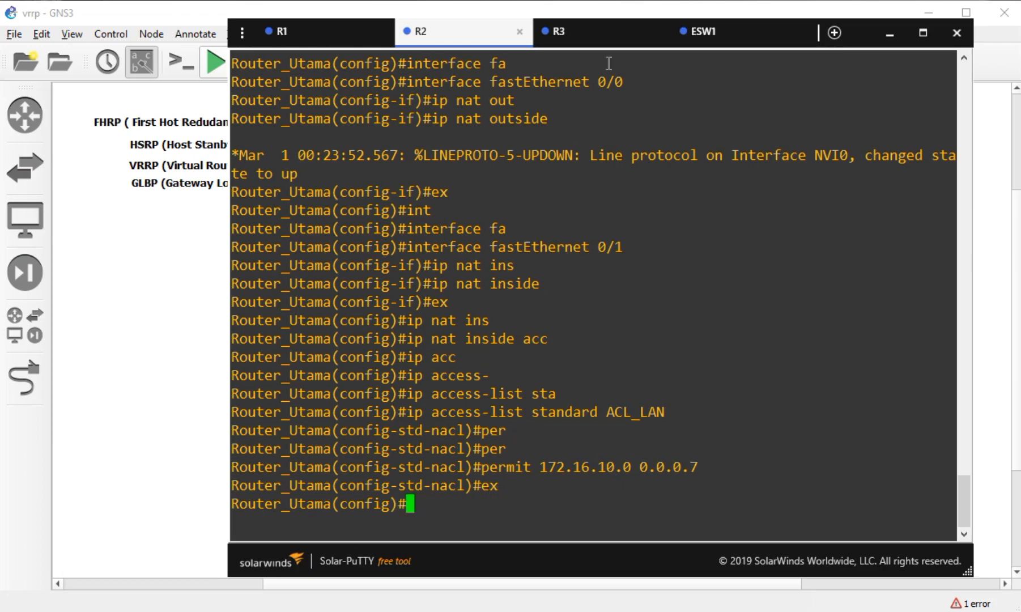
click(596, 35)
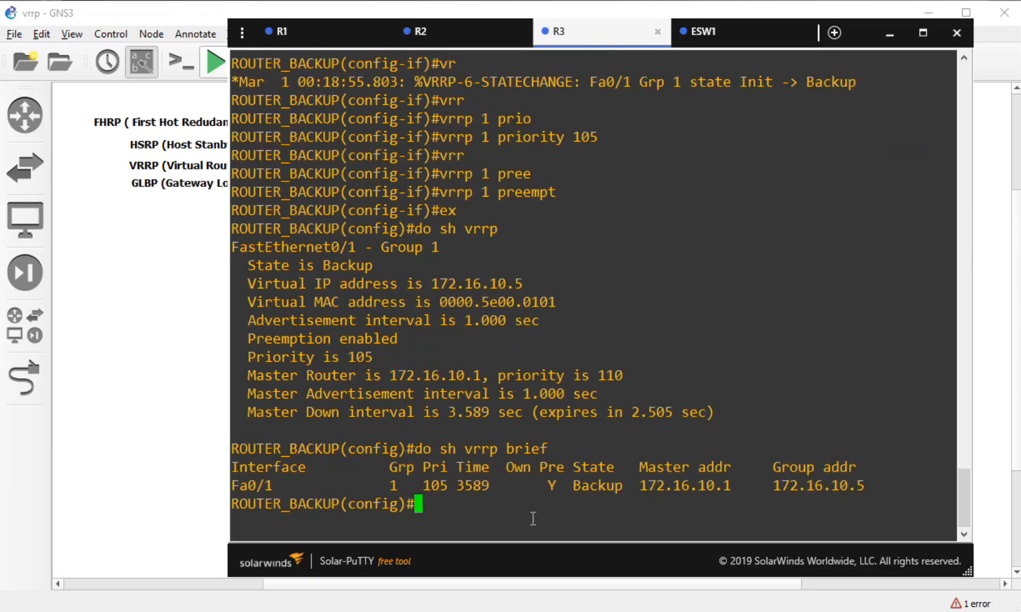
- On R3, enter configuration of interface FastEthernet 0/0
text(int)
key(Tab)
text(fa)
key(Tab)
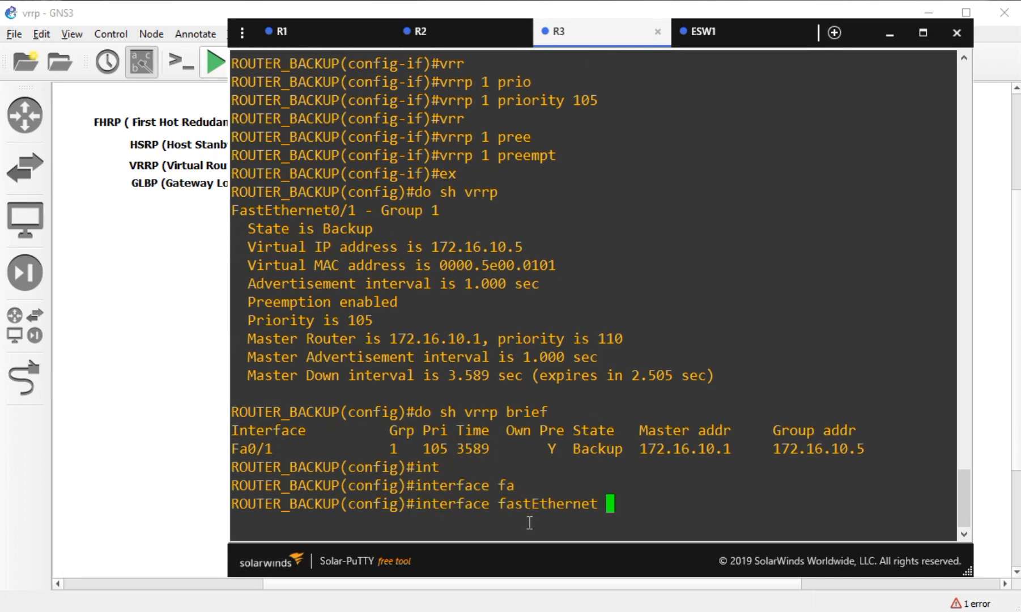
click(178, 419)
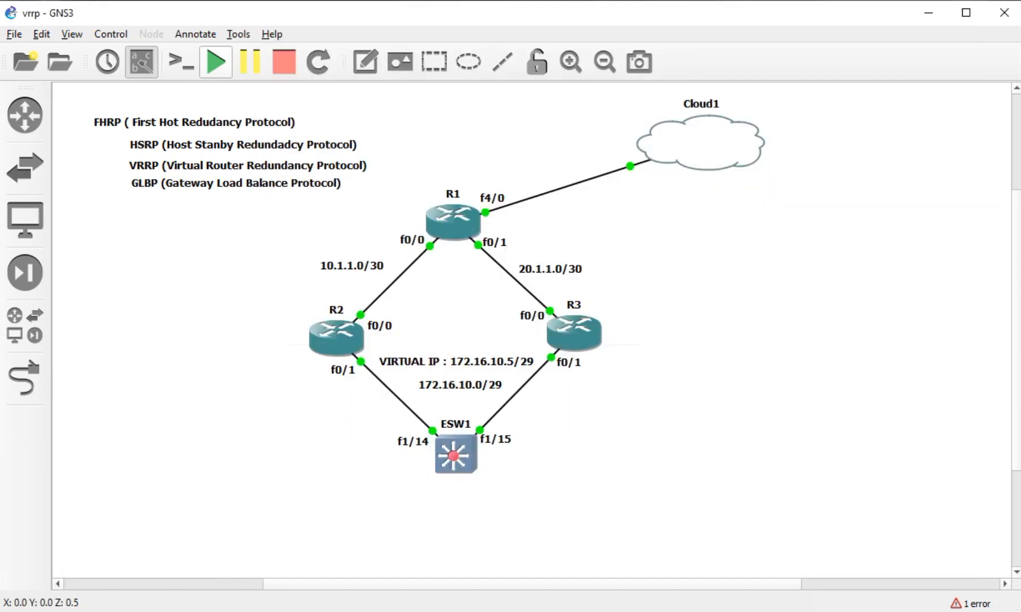
key(alt+Tab)
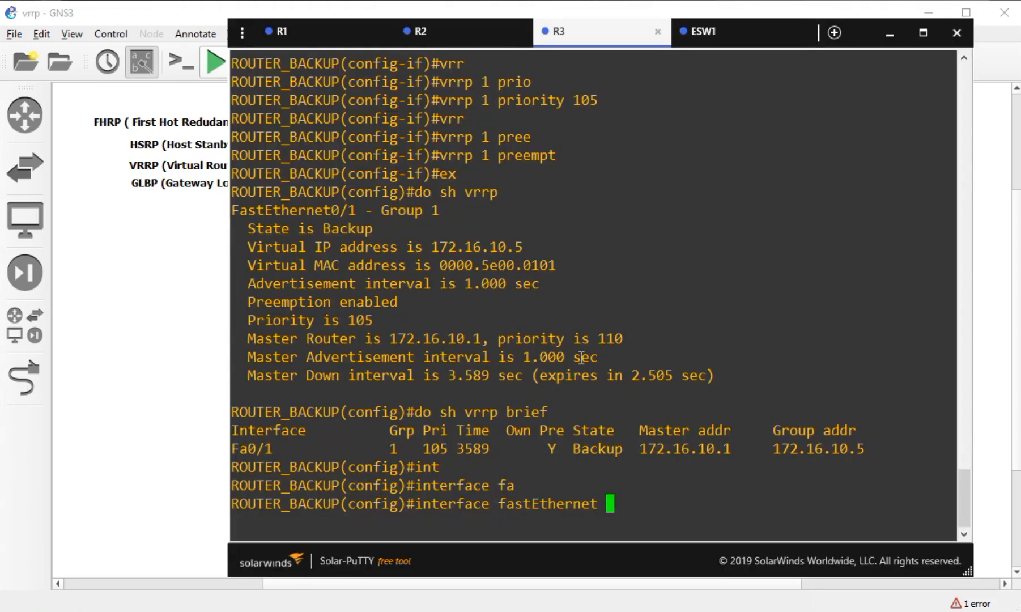
text(0/0)
key(Return)
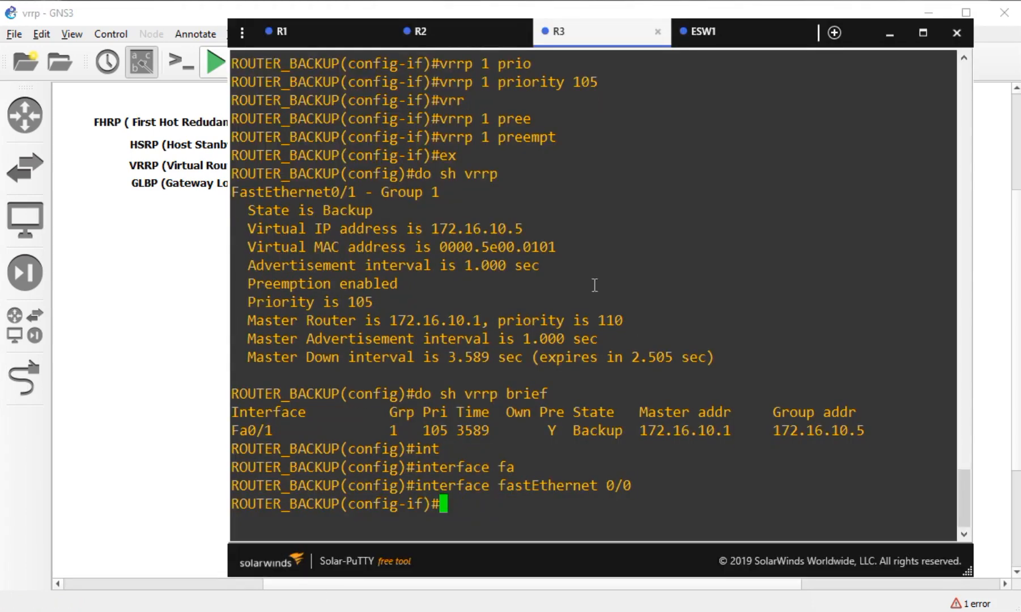
- On R2, enter ip nat inside source list ACL_LAN interface fastEthernet 0/0 overload
click(461, 41)
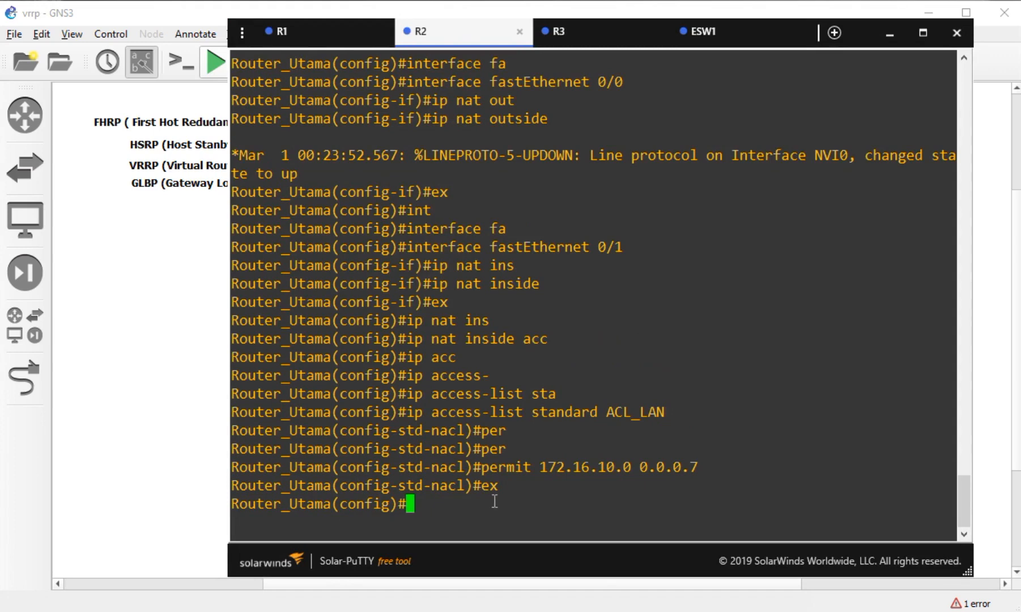
text(ip nat ins)
key(Tab)
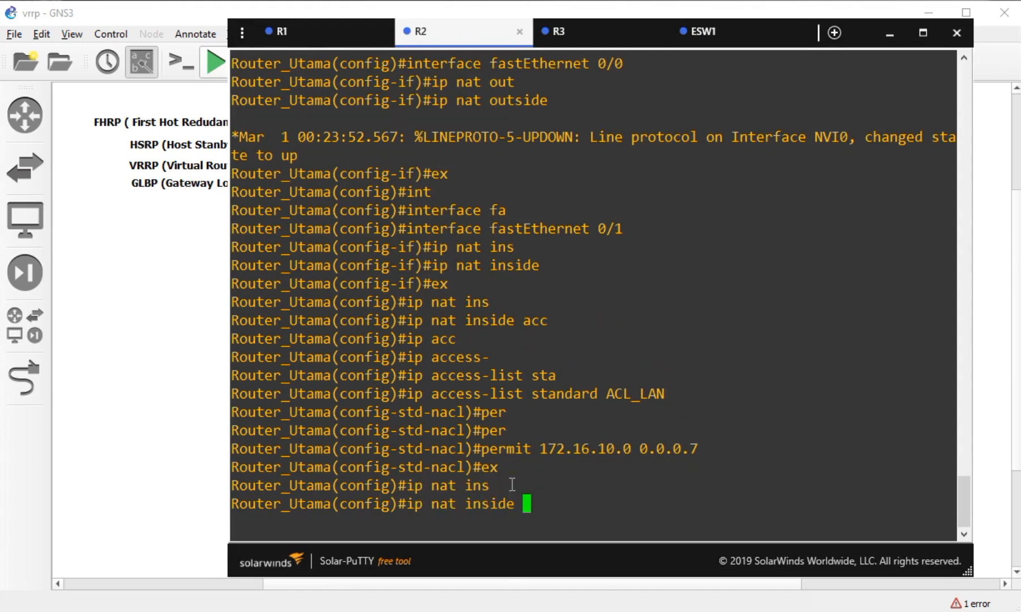
text(sour)
key(Tab)
text(li)
key(Tab)
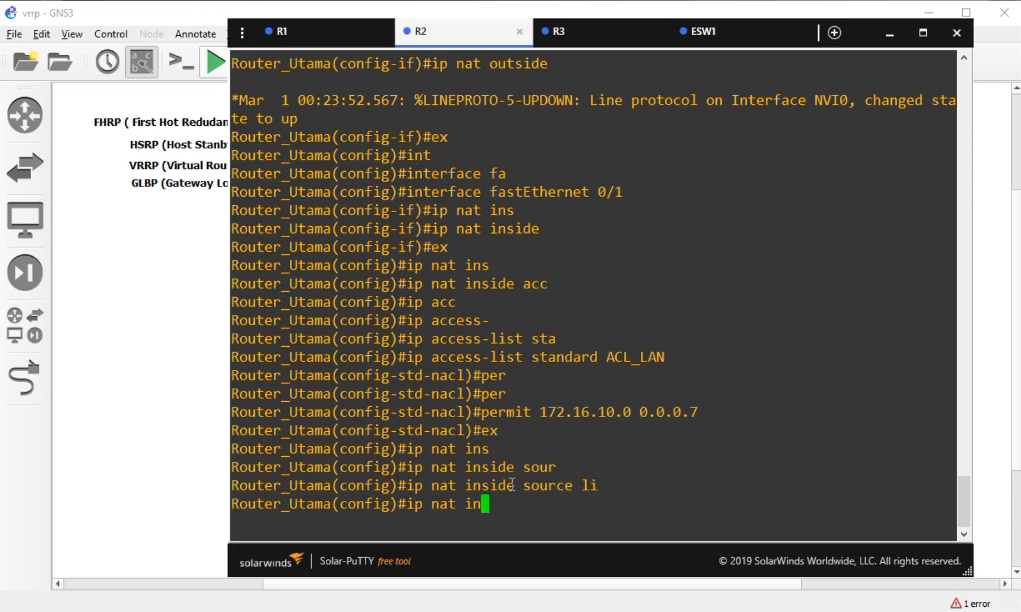
text(ACL_LA)
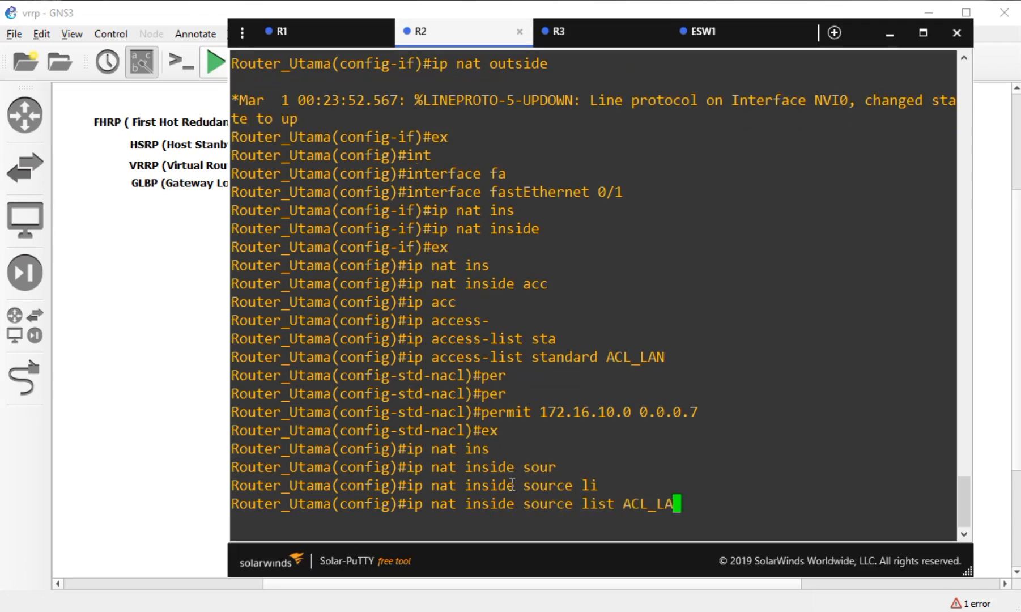
text(N inter)
key(Tab)
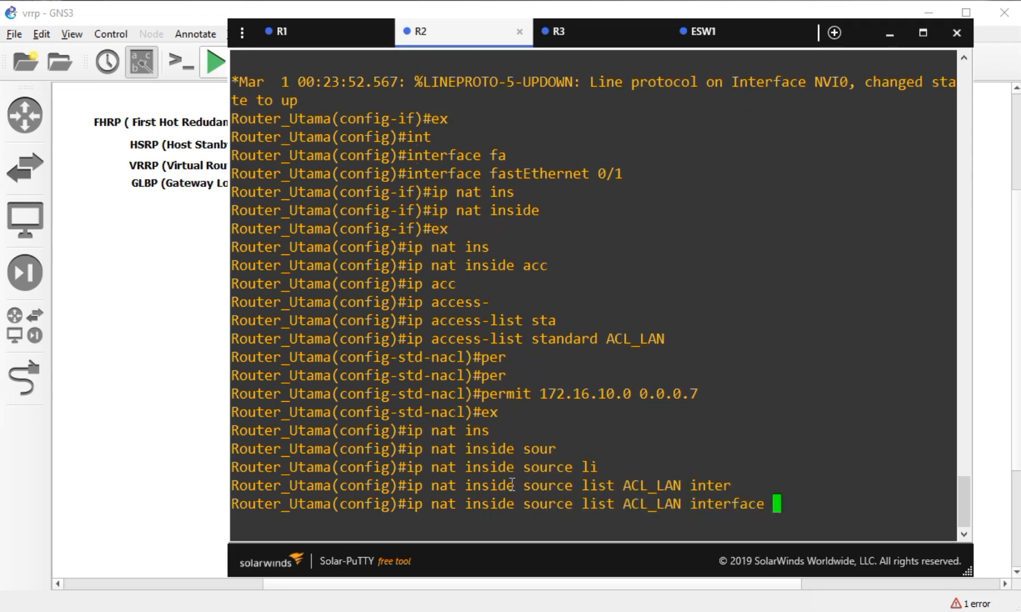
text(fa)
key(Tab)
click(141, 432)
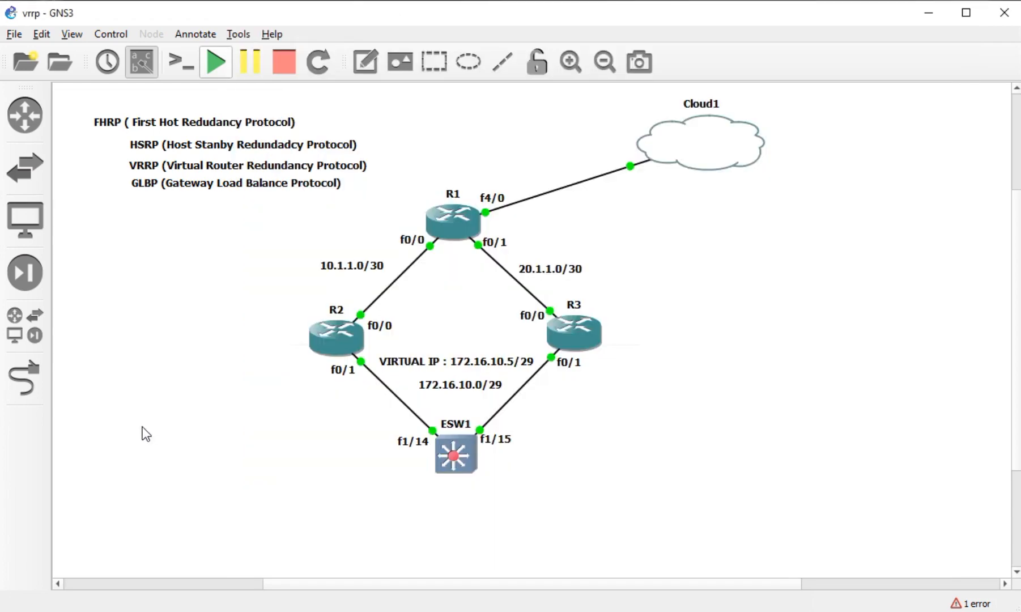
double_click(340, 336)
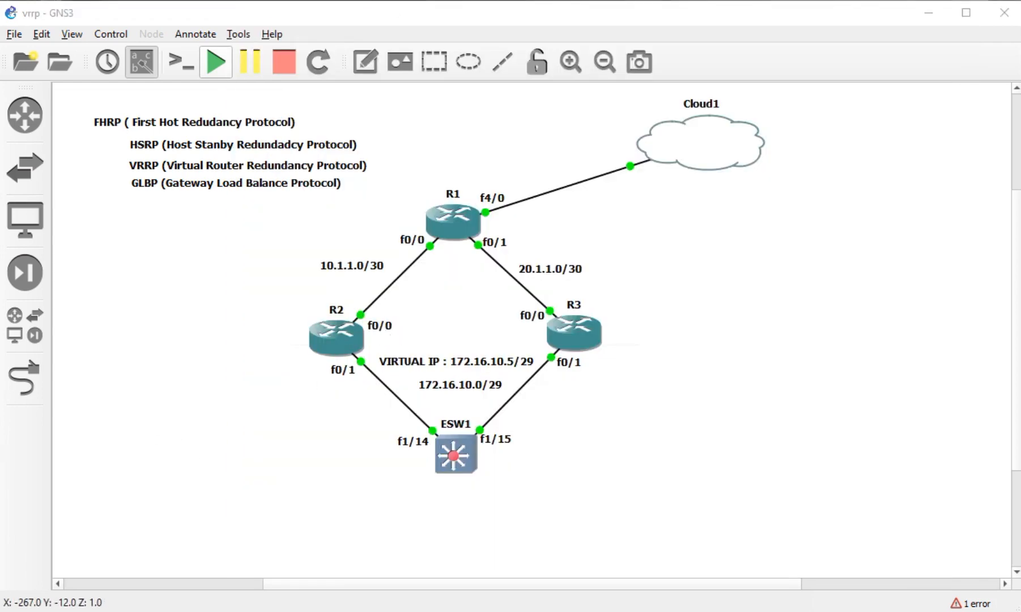
text(0/0)
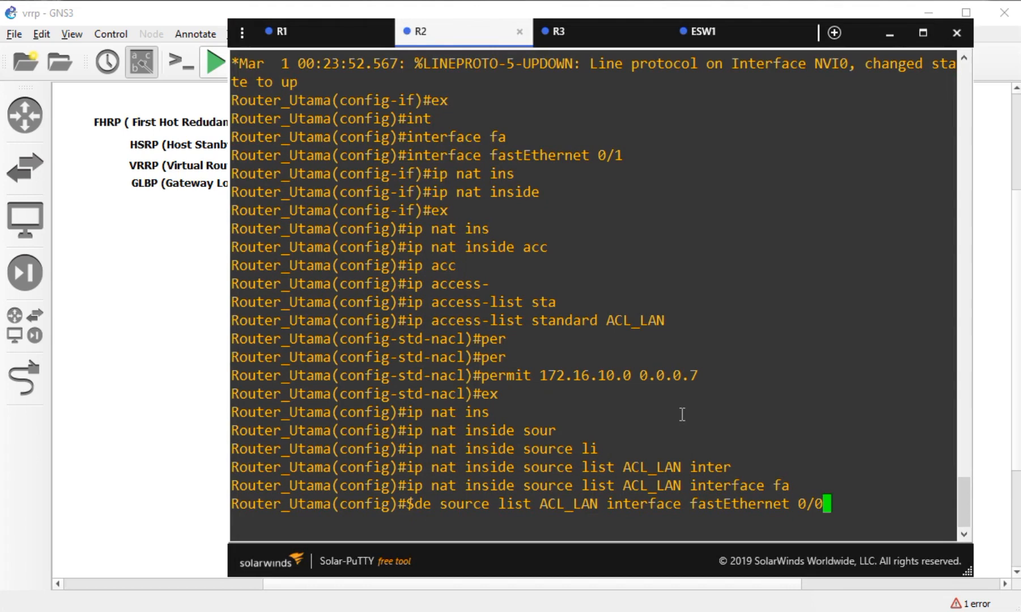
text( over)
key(Tab)
key(Return)
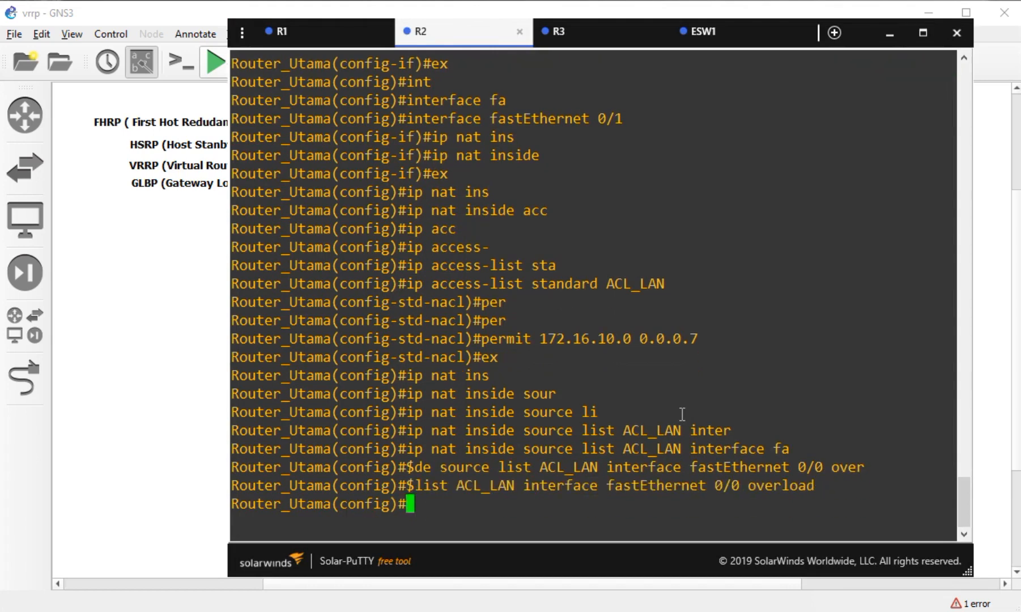
- Mark R3's FastEthernet 0/0 as NAT outside and leave interface configuration
click(620, 33)
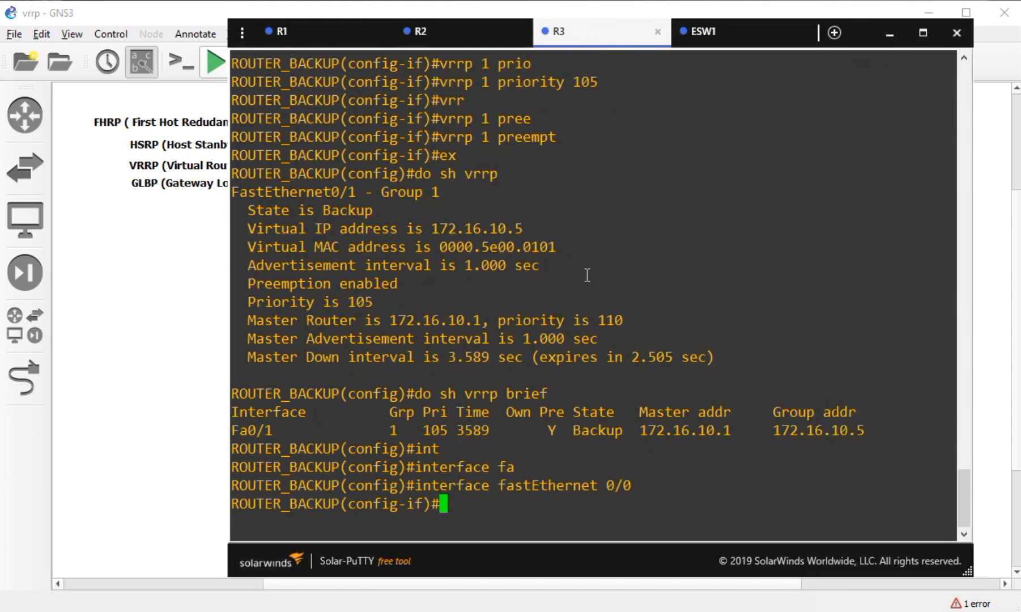
text(ip nat out)
key(Tab)
key(Return)
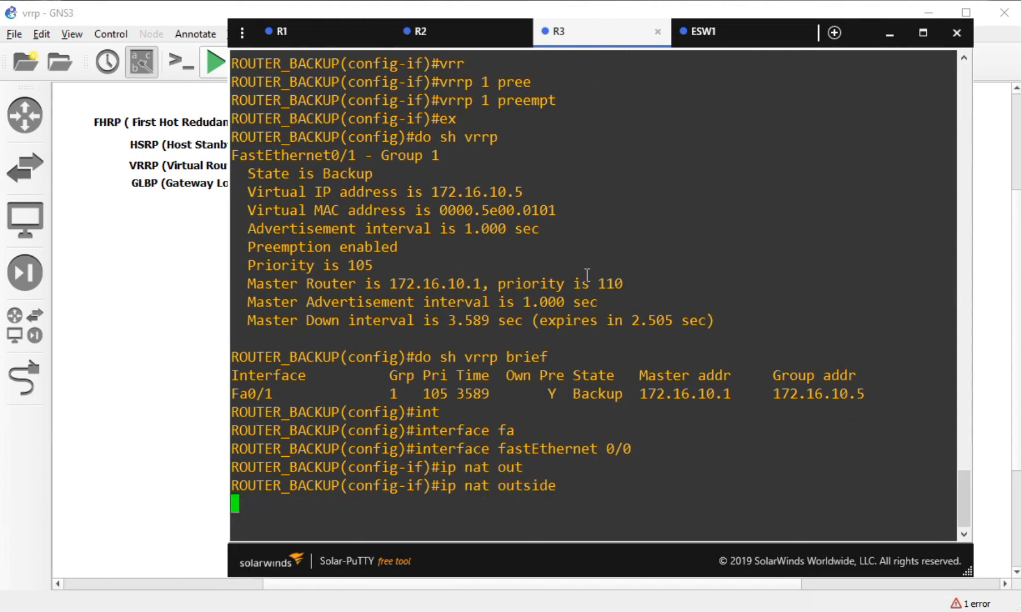
click(136, 412)
click(559, 368)
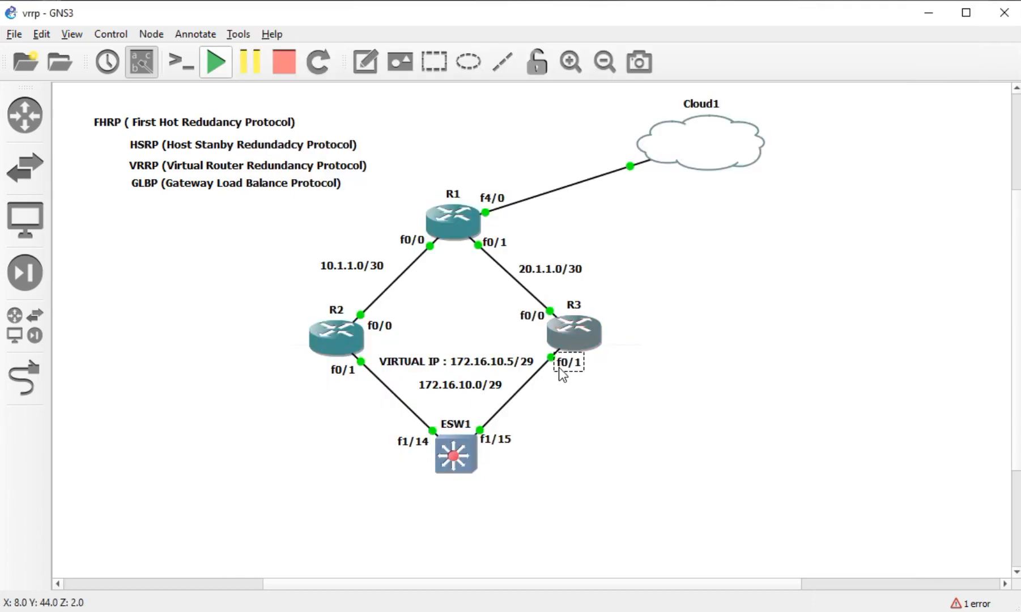
click(245, 609)
key(Return)
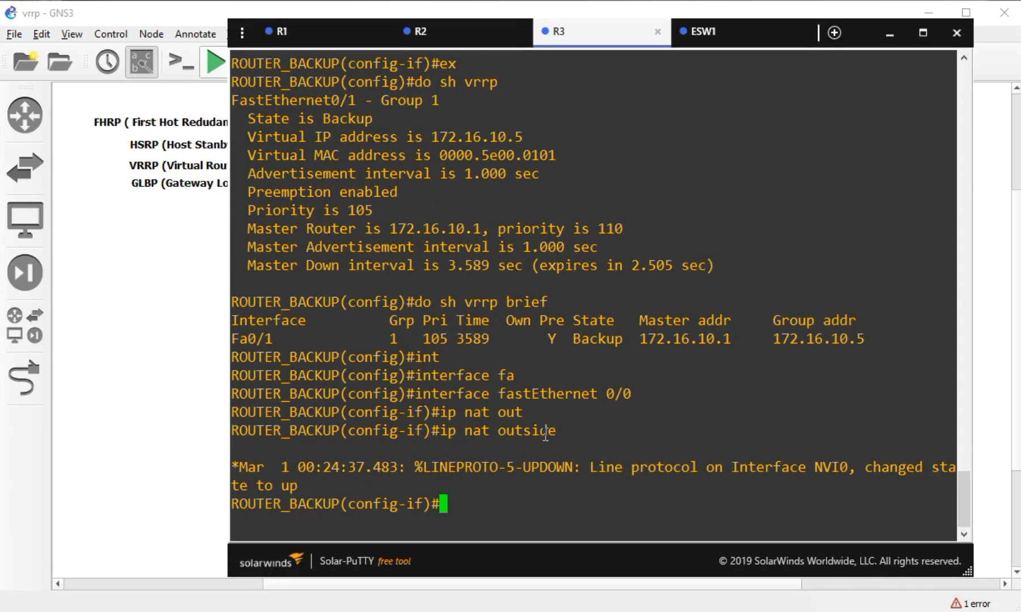
text(ex)
key(Return)
- Mark R3's FastEthernet 0/1 as NAT inside and exit the interface
text(ip nat)
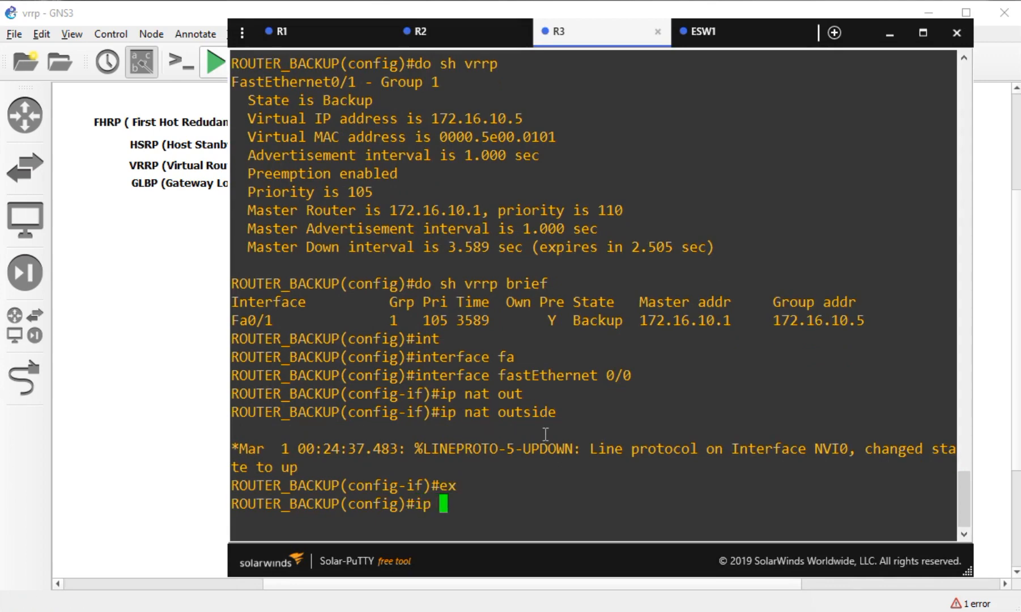
key(BackSpace)
key(BackSpace)
key(BackSpace)
key(BackSpace)
key(BackSpace)
key(BackSpace)
text(int)
key(Tab)
text(fa)
key(Tab)
text(0/1)
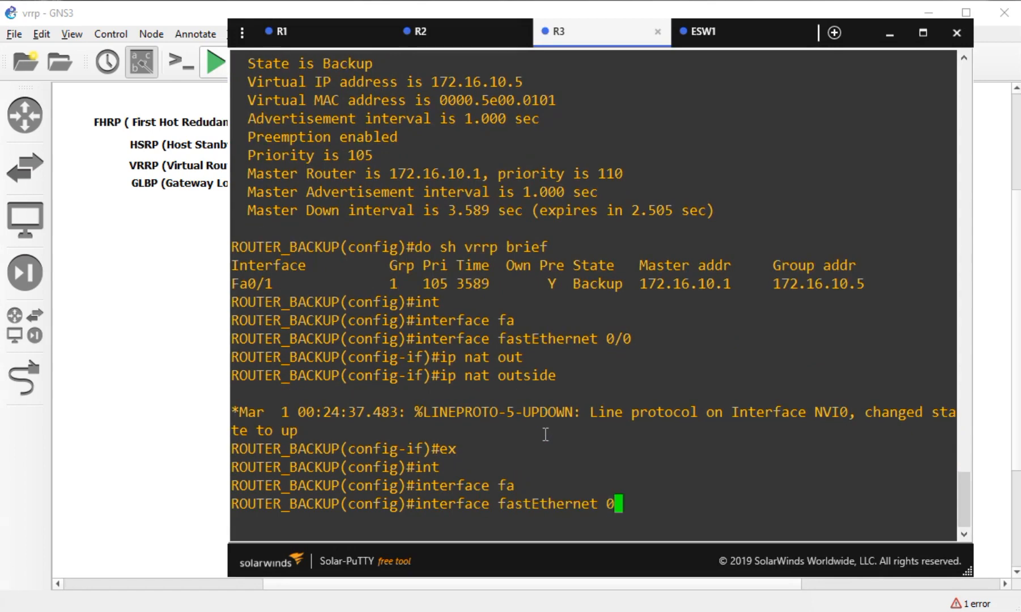
key(Return)
text(ip nat ins)
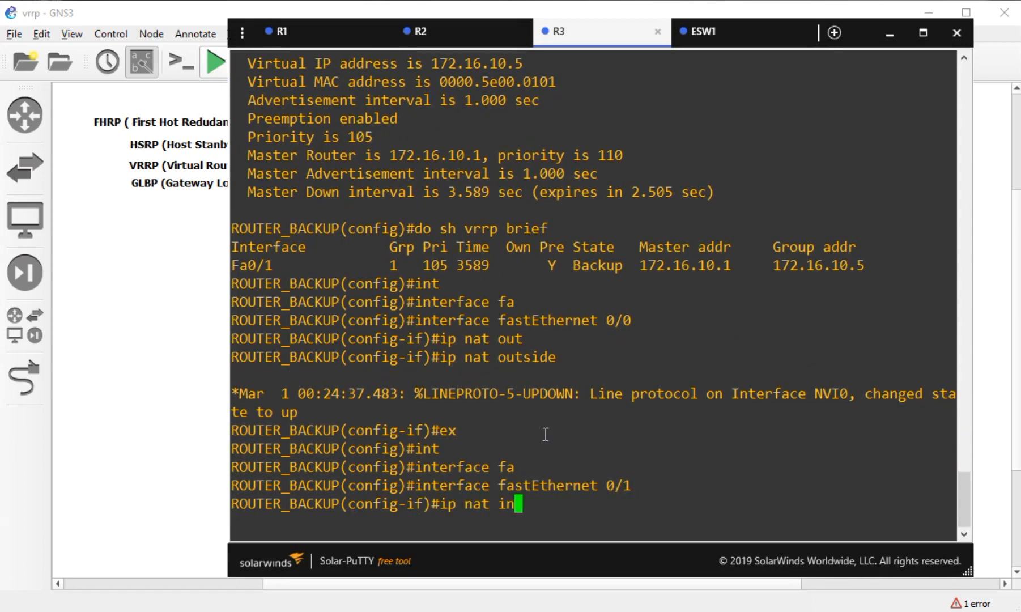
key(Tab)
key(Return)
text(ex)
key(Return)
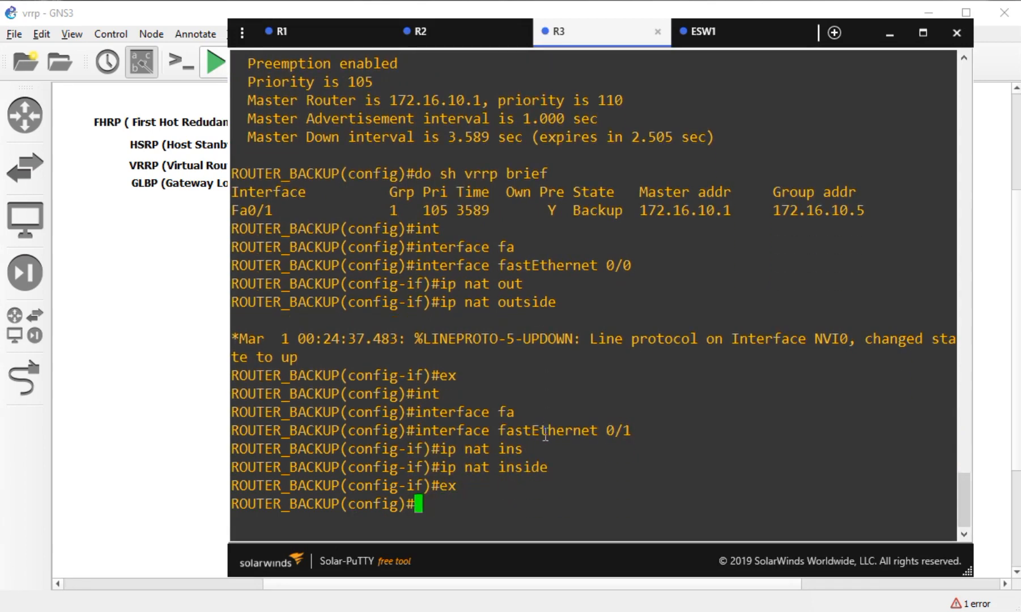
- On R3, create standard access list ACL_LAN permitting 172.16.10.0 0.0.0.7
text(ip access-)
key(Tab)
text(sta)
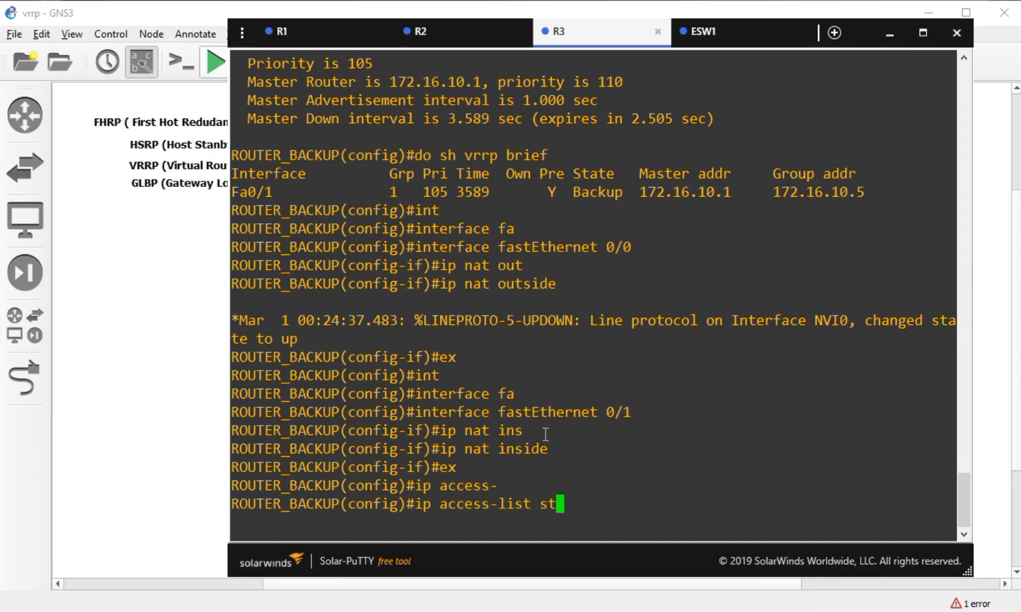
key(Tab)
text(ACL_LAN)
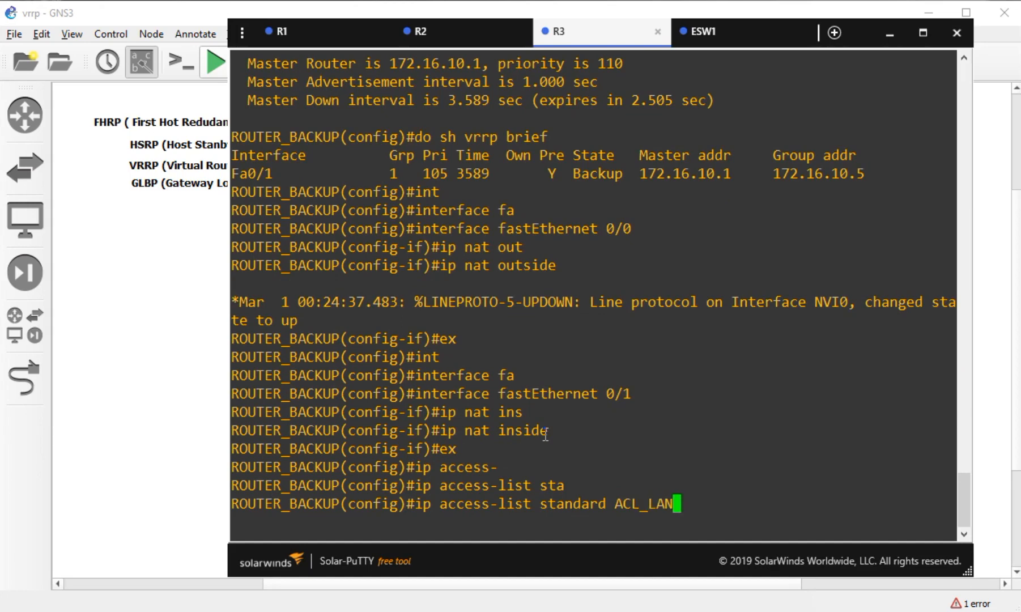
key(Return)
text(per)
key(Tab)
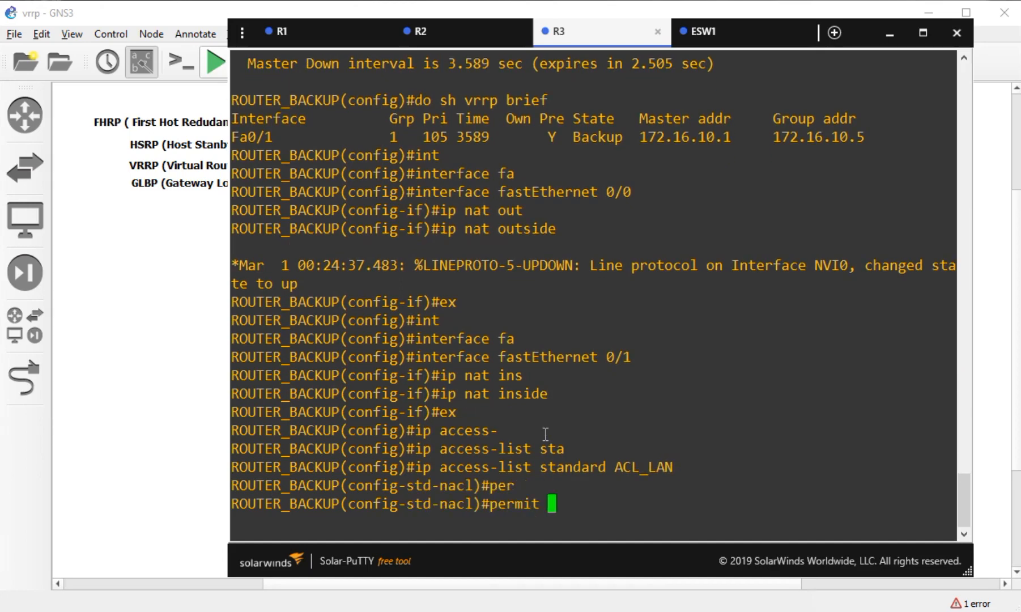
text(172.16.10.0)
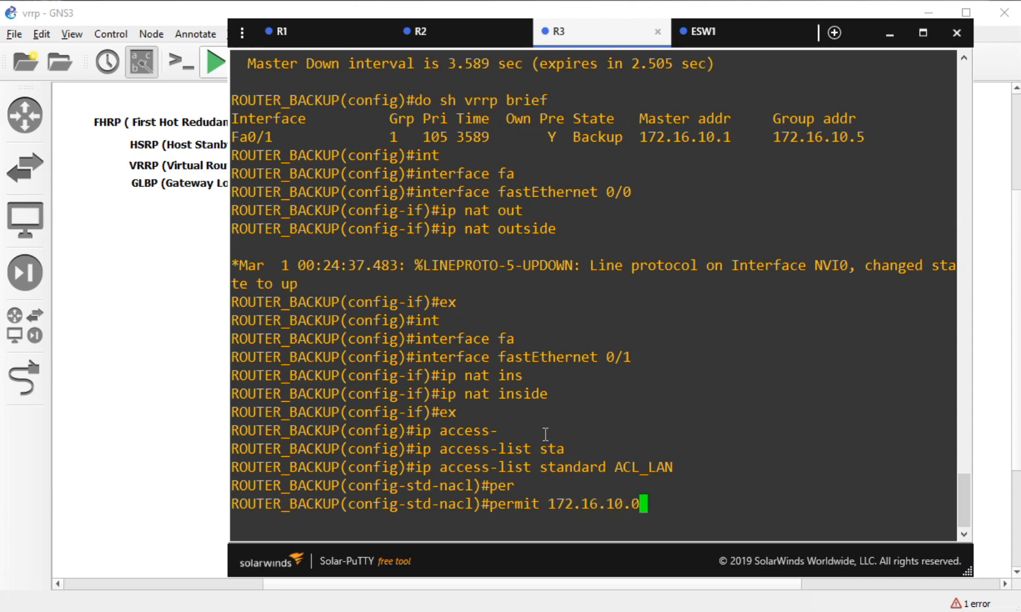
text( 0.0.0.7)
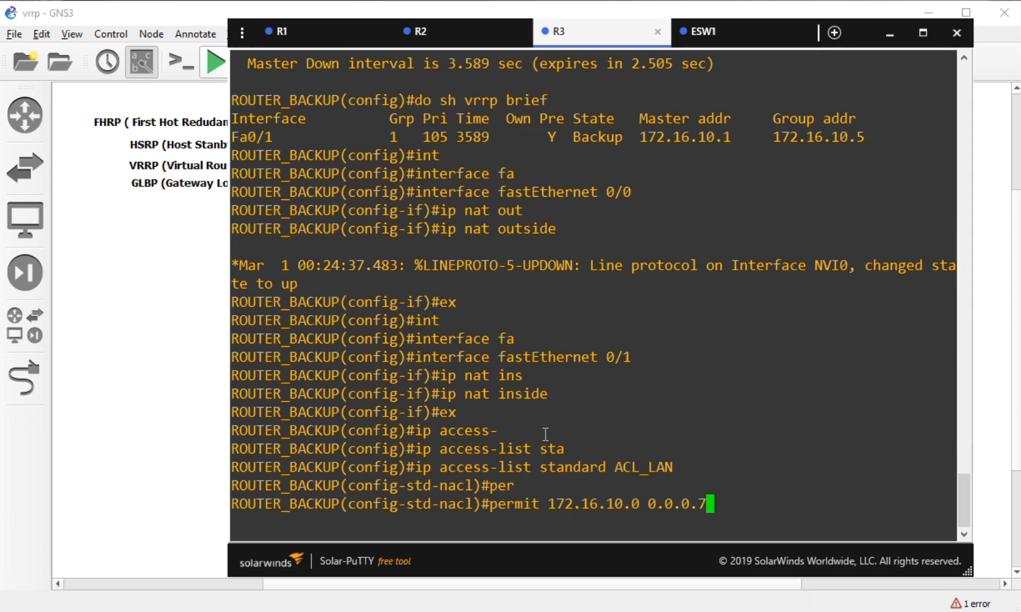
key(Return)
text(ex)
key(Return)
- Add 'ip nat inside source list ACL_LAN interface fastEthernet 0/0 overload' on R3, then bring up ESW1
text(ip)
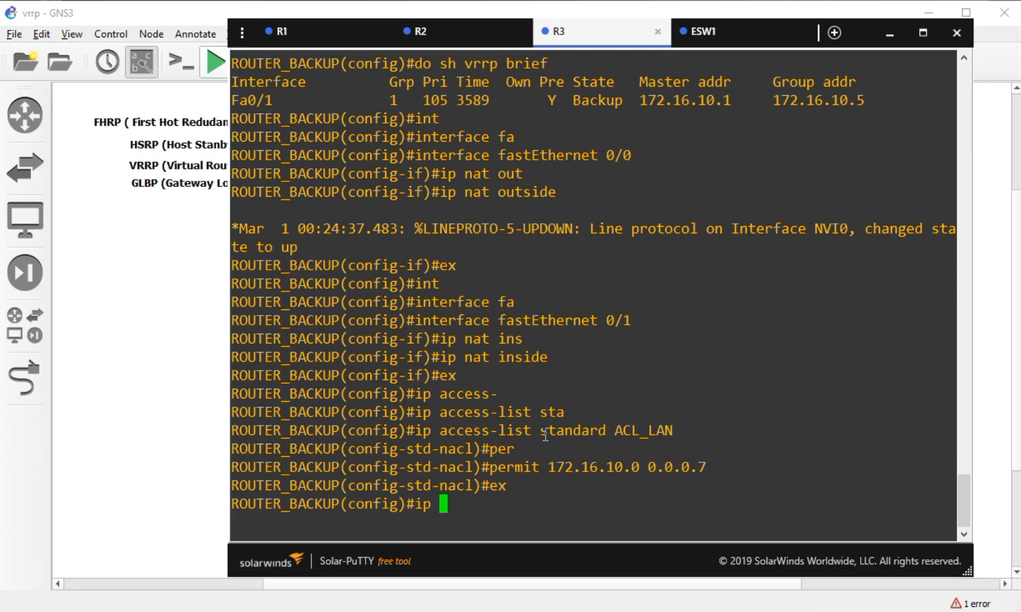
text( mat iin)
key(BackSpace)
key(BackSpace)
text(ns)
key(Tab)
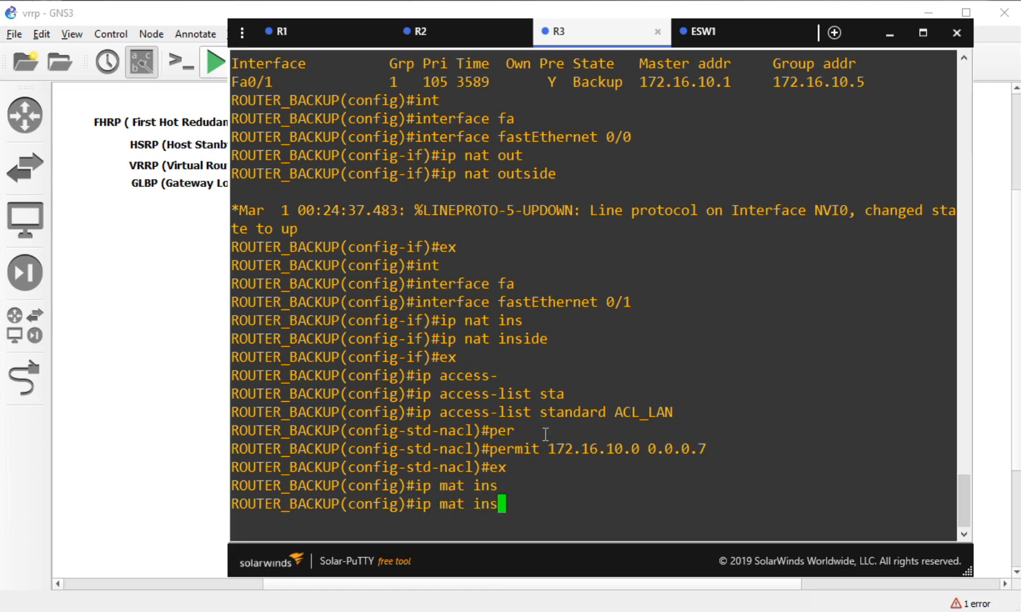
key(BackSpace)
key(BackSpace)
key(BackSpace)
key(BackSpace)
key(BackSpace)
key(BackSpace)
key(BackSpace)
text(nt ins)
key(Tab)
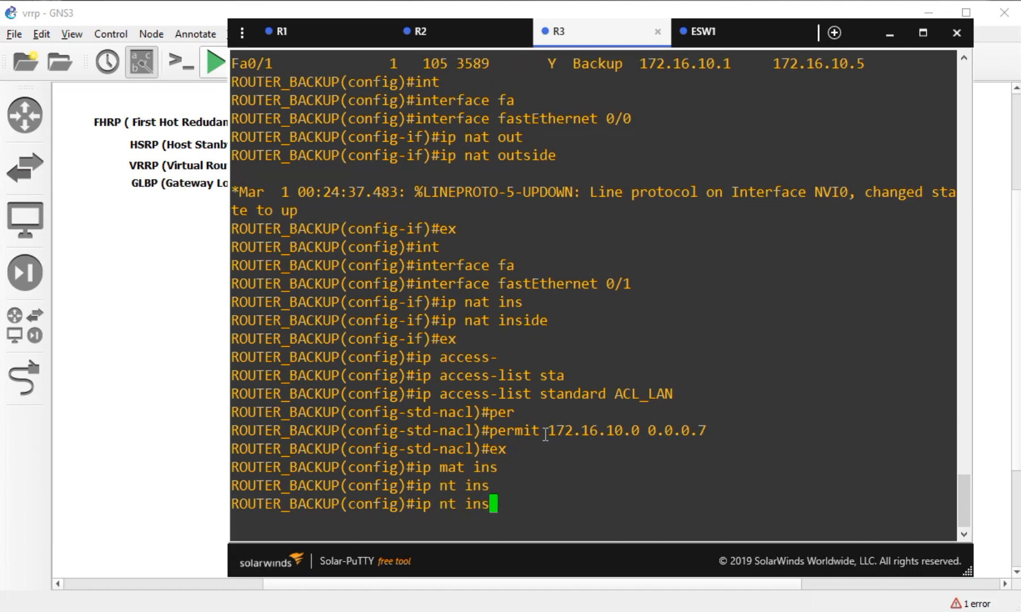
key(BackSpace)
key(BackSpace)
key(BackSpace)
key(BackSpace)
key(BackSpace)
text(at ins)
key(Tab)
text(sou)
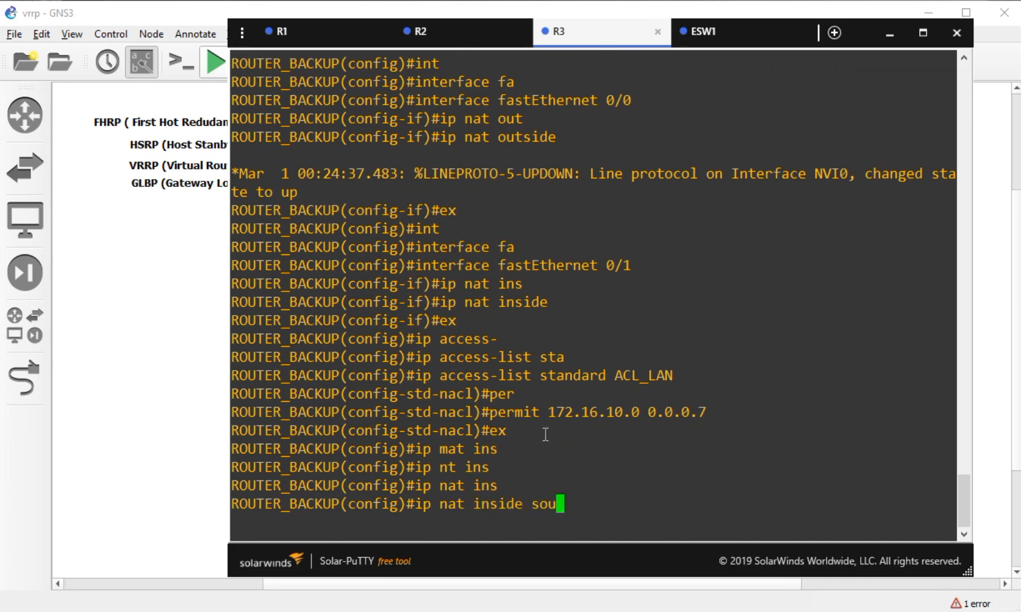
key(Tab)
text(l)
key(Tab)
text(ACL_LAN)
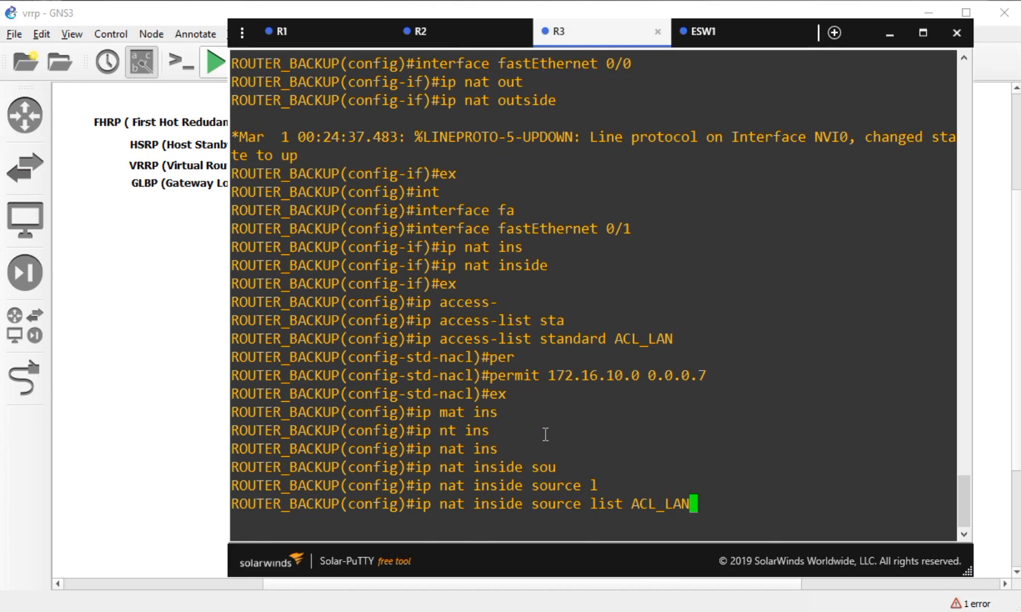
text( inter)
key(Tab)
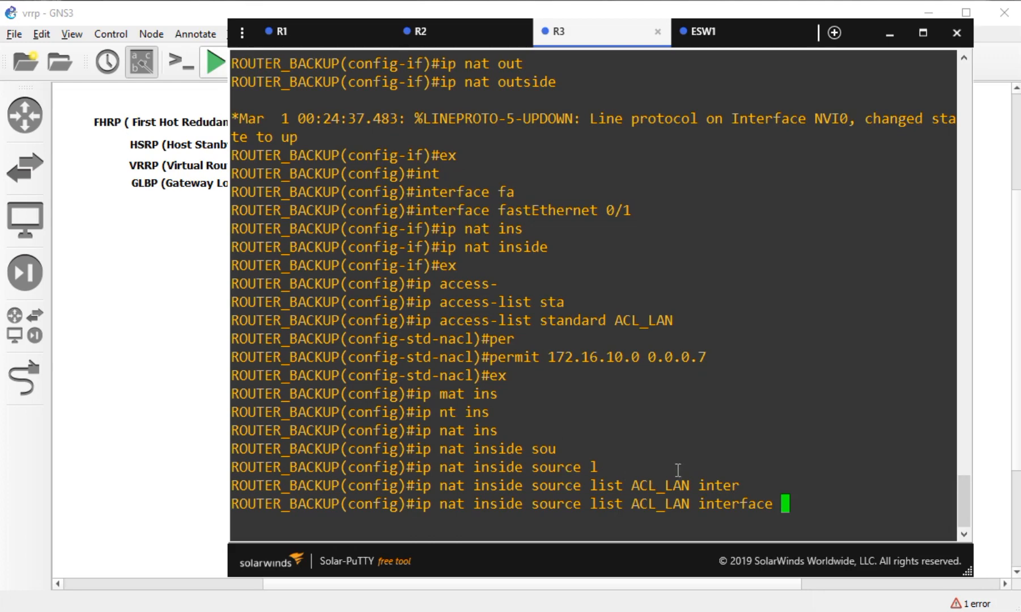
text(fa)
key(Tab)
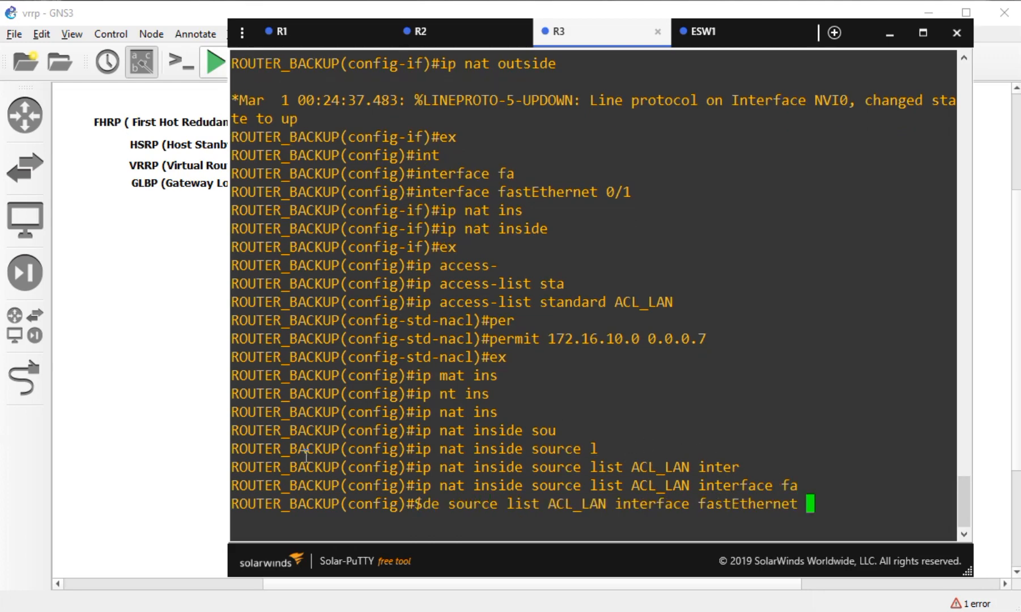
click(214, 453)
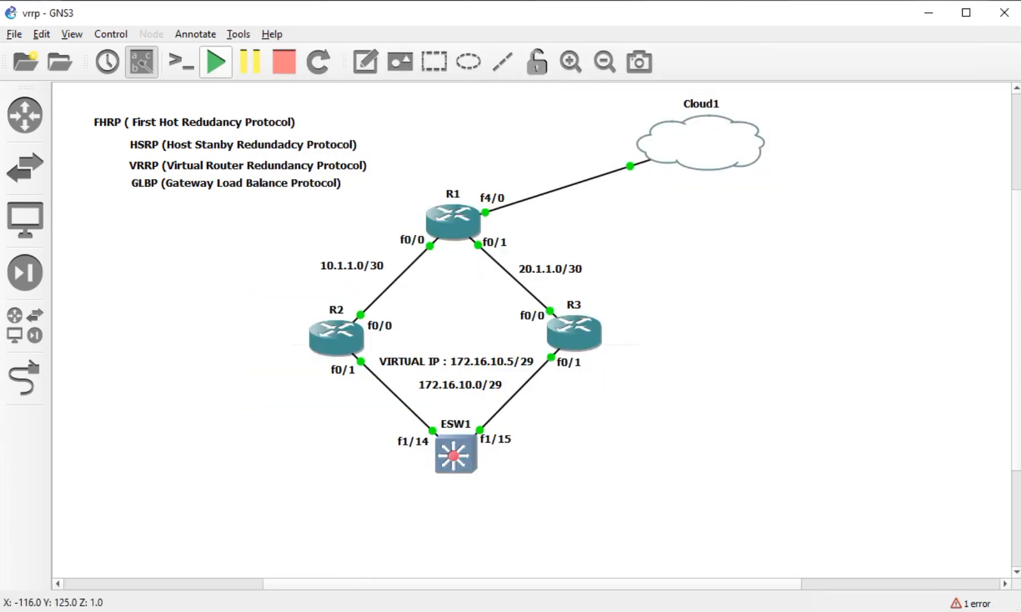
key(alt+Tab)
text(0/0)
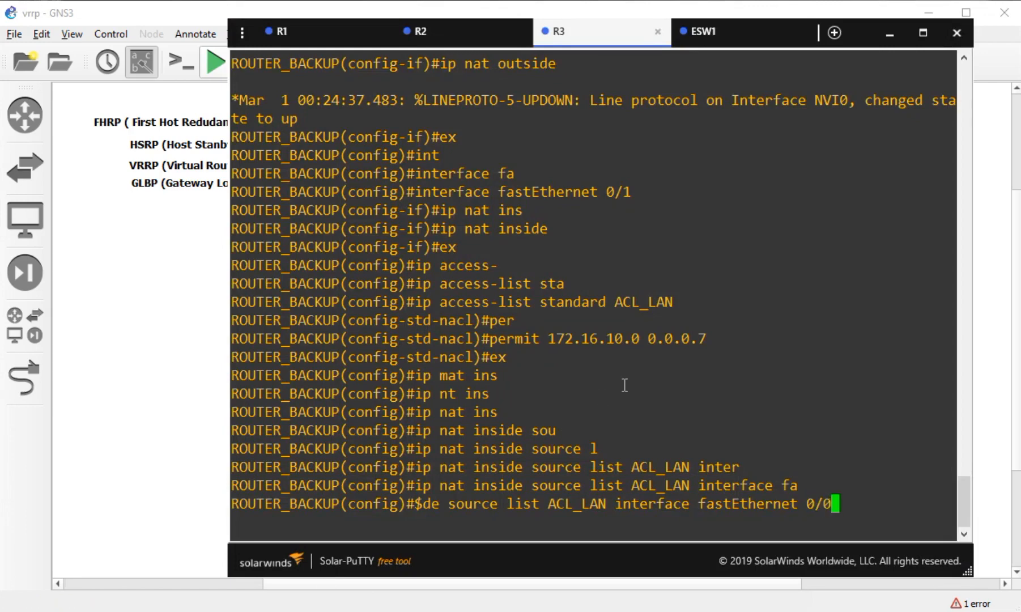
text( over)
key(Tab)
key(Return)
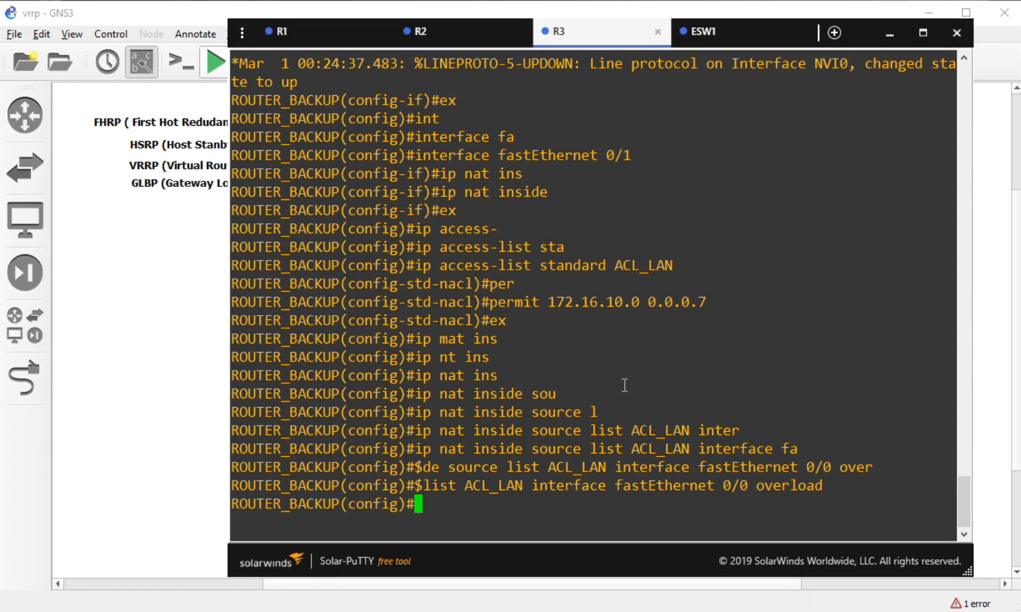
click(733, 38)
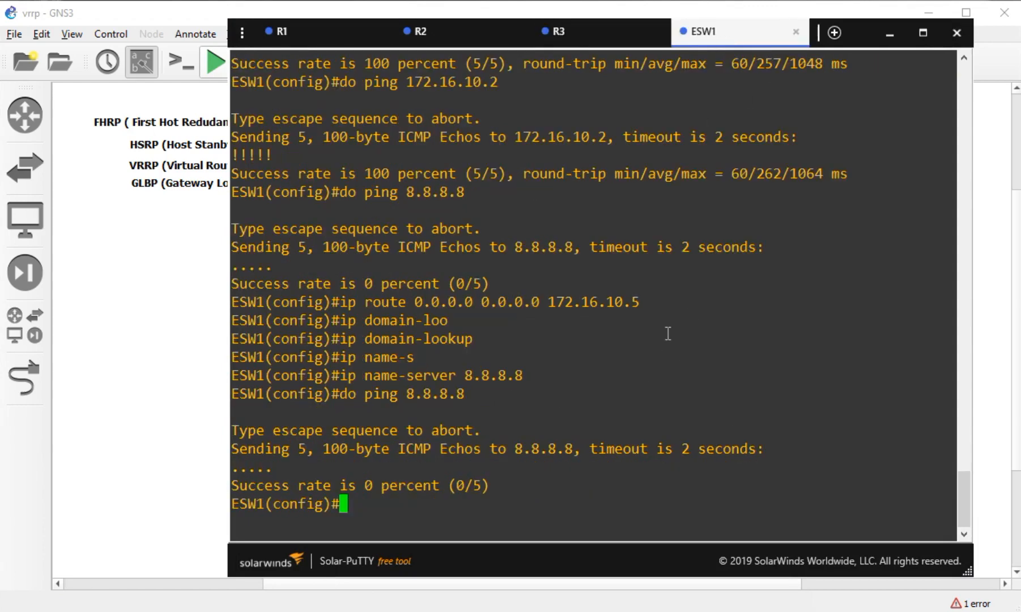
- From ESW1, ping 8.8.8.8 once and google.com twice, then bring up R1's console
key(Up)
key(Return)
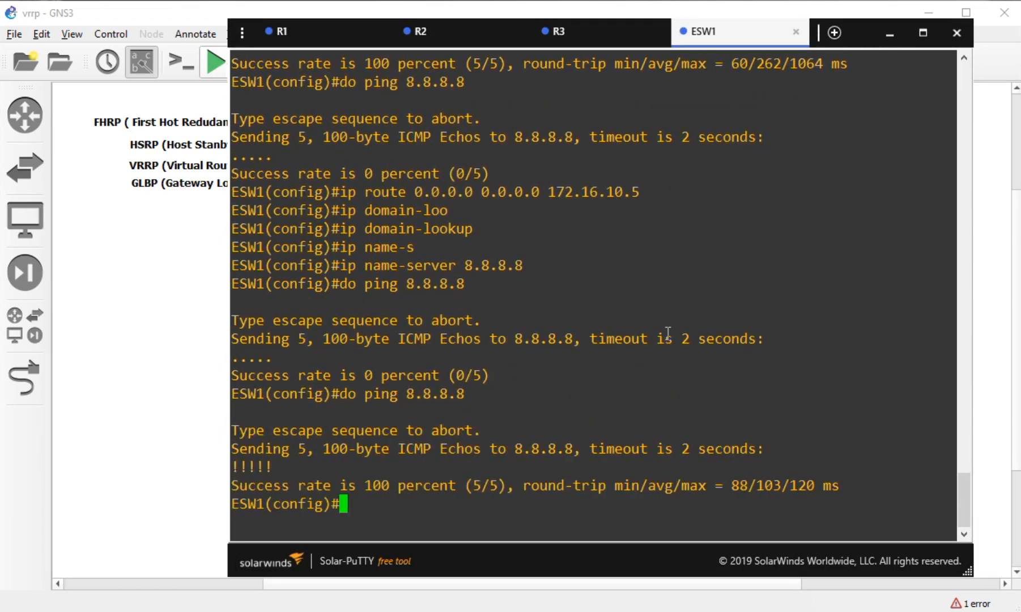
key(Up)
key(BackSpace)
key(BackSpace)
key(BackSpace)
key(BackSpace)
key(BackSpace)
key(BackSpace)
key(BackSpace)
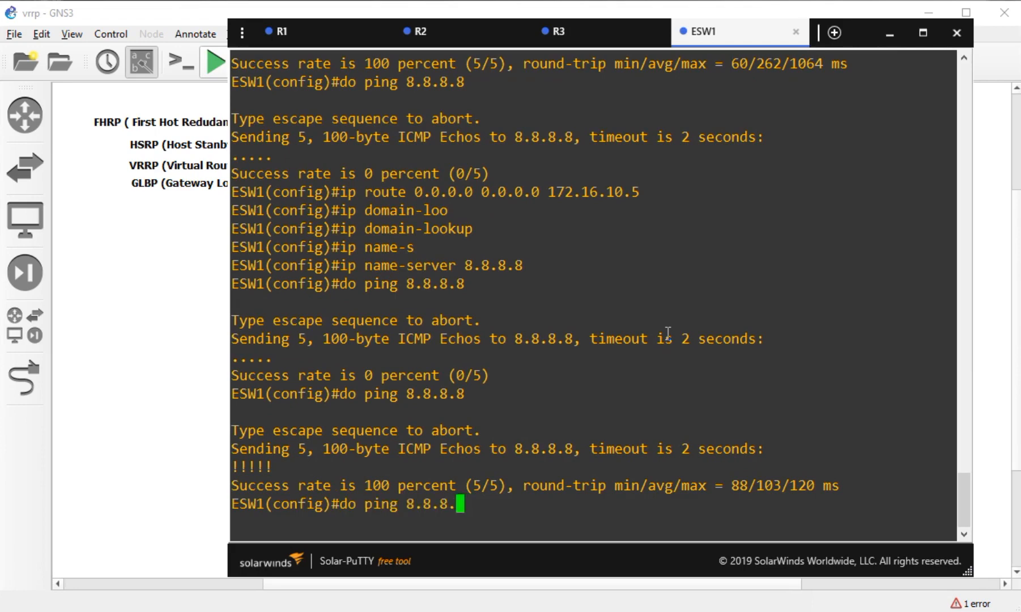
text(google.com)
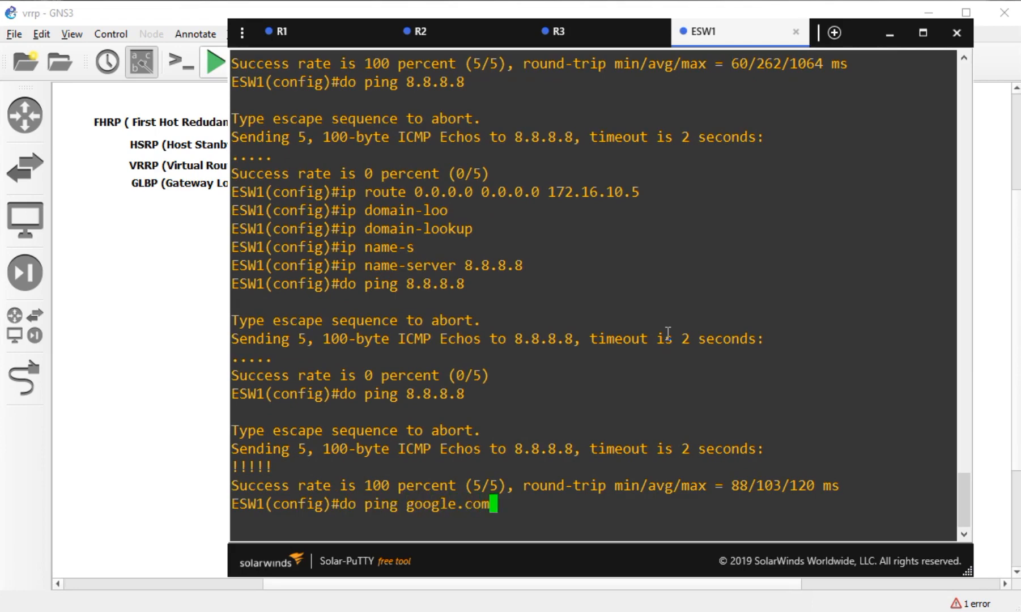
key(Return)
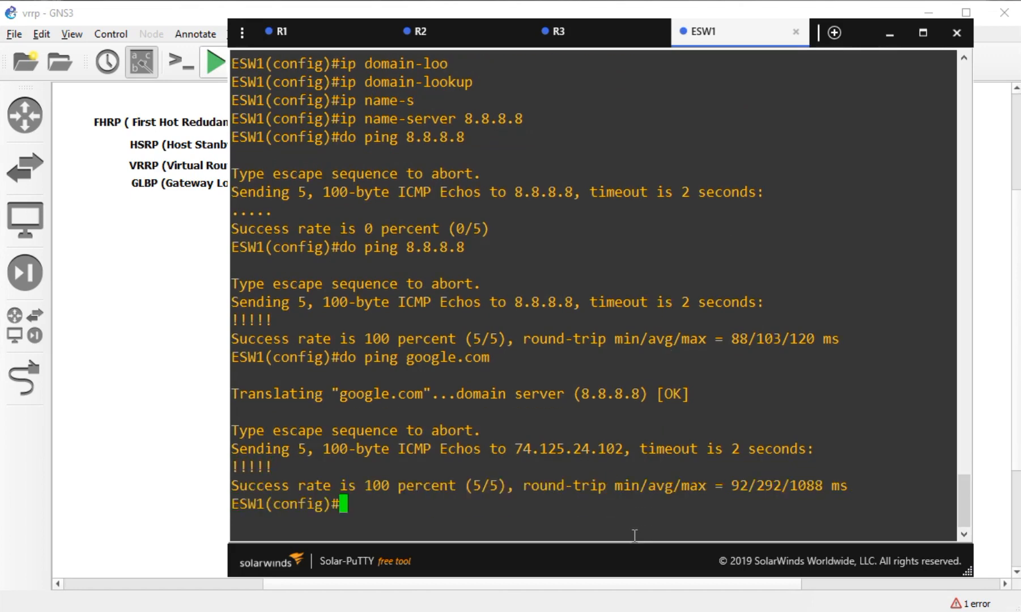
key(Up)
key(Return)
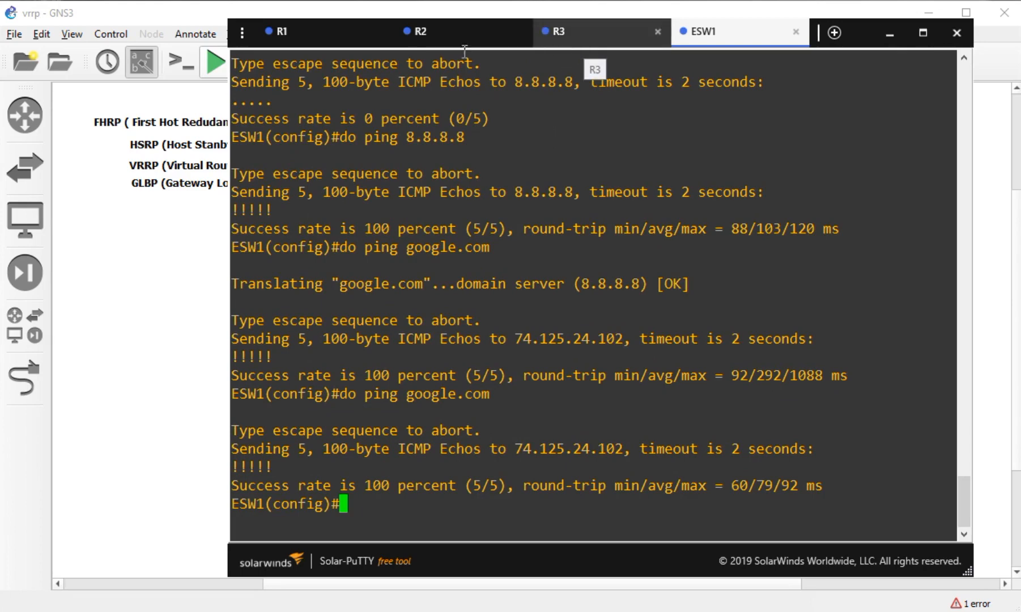
click(299, 45)
- Save R1's running configuration with 'copy running-config startup-config'
key(ctrl+z)
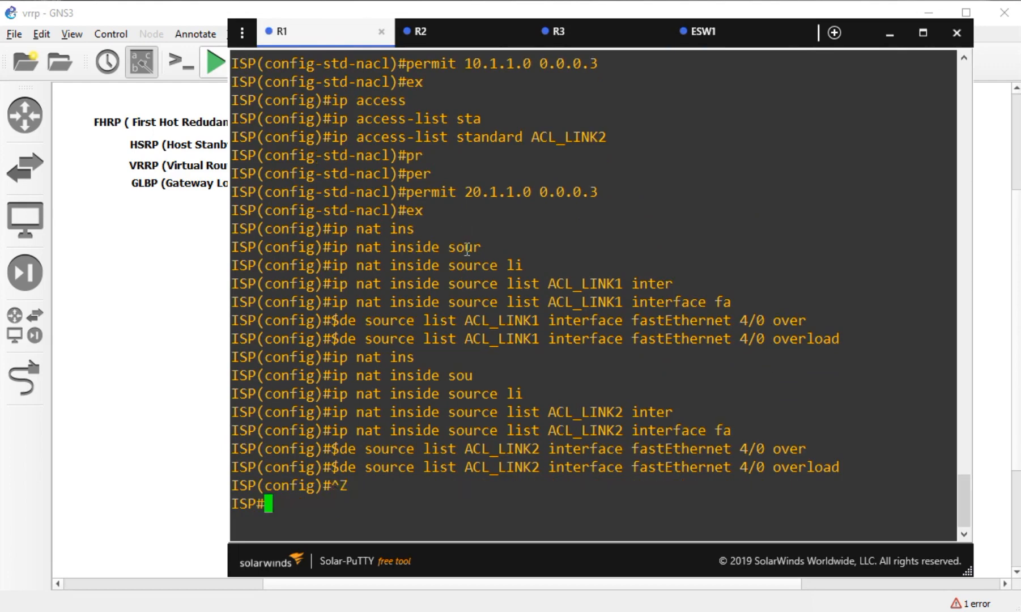
key(Return)
text(copy running-config st)
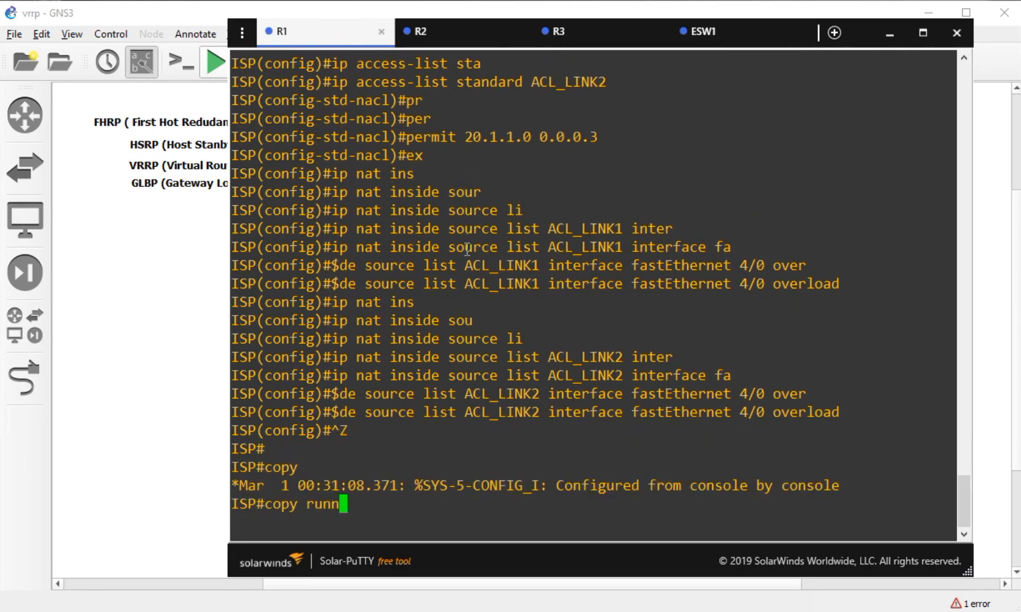
key(Tab)
text(st)
key(Tab)
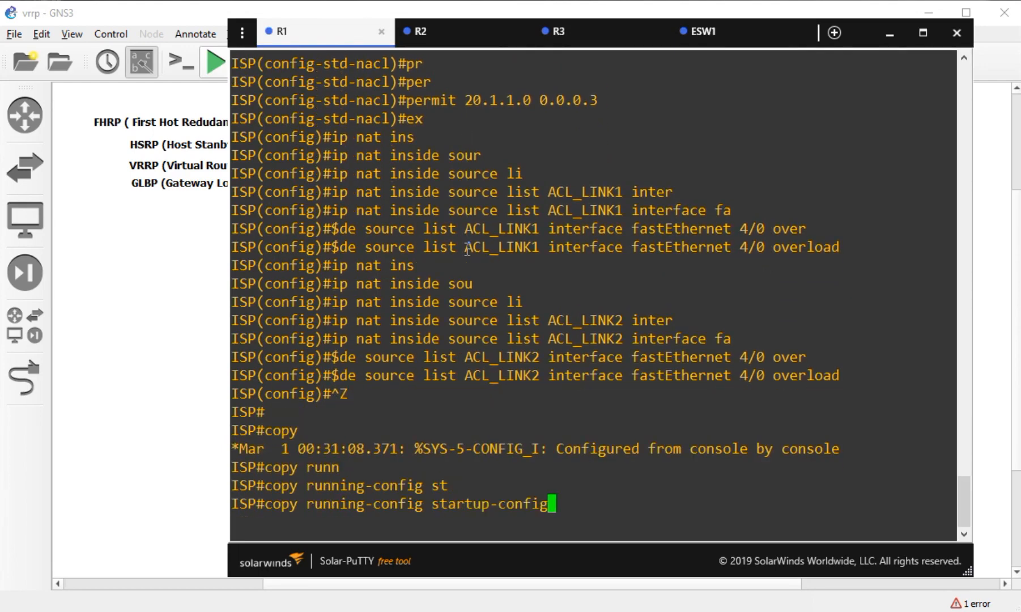
key(Return)
- Accept the default startup-config file name, then return R2 to the privileged prompt and type conf t
key(Return)
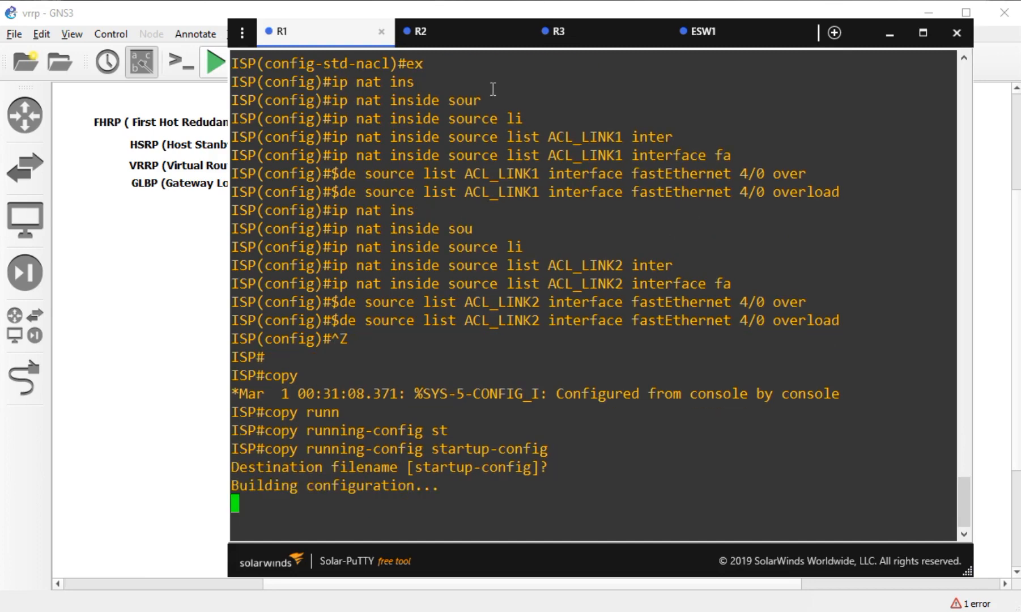
click(473, 32)
key(ctrl+z)
key(Return)
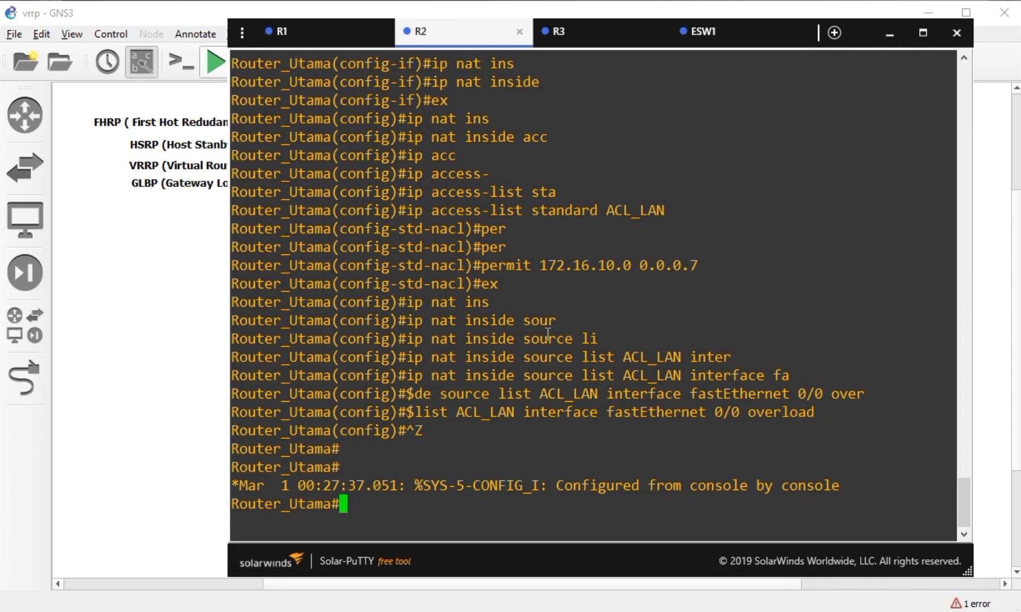
key(Return)
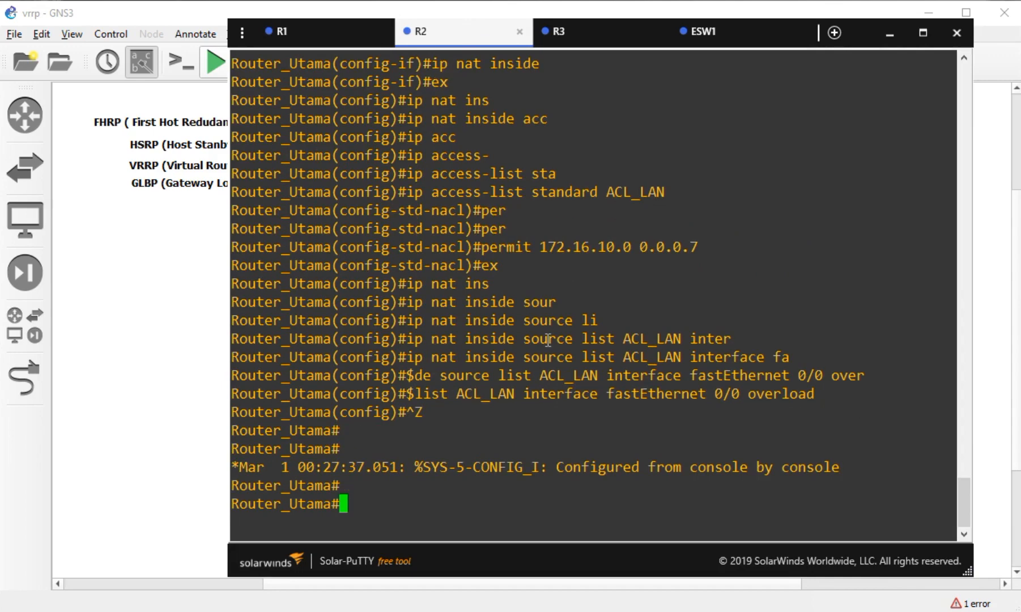
text(conf)
text( t)
- On R2, enter configure terminal and interface fastEthernet 0/1
key(Tab)
key(Return)
text(int)
key(Tab)
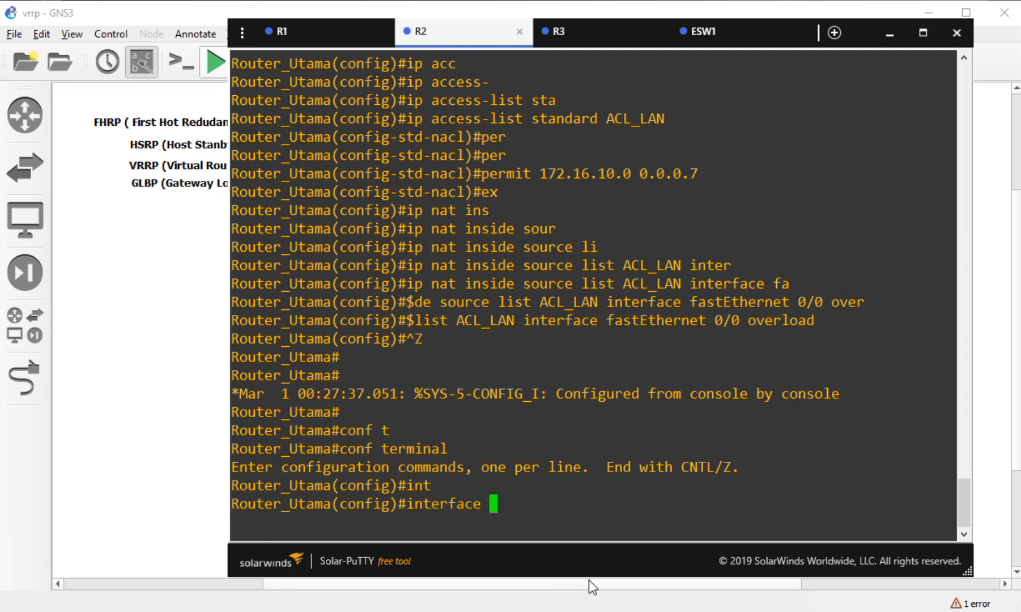
text(fa)
key(Tab)
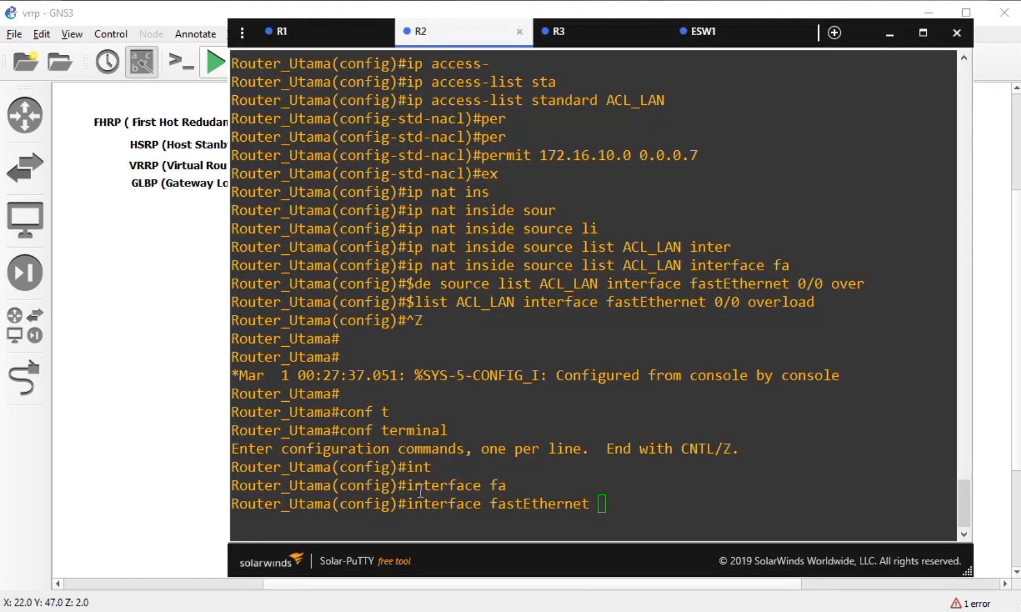
click(610, 362)
text(0/1)
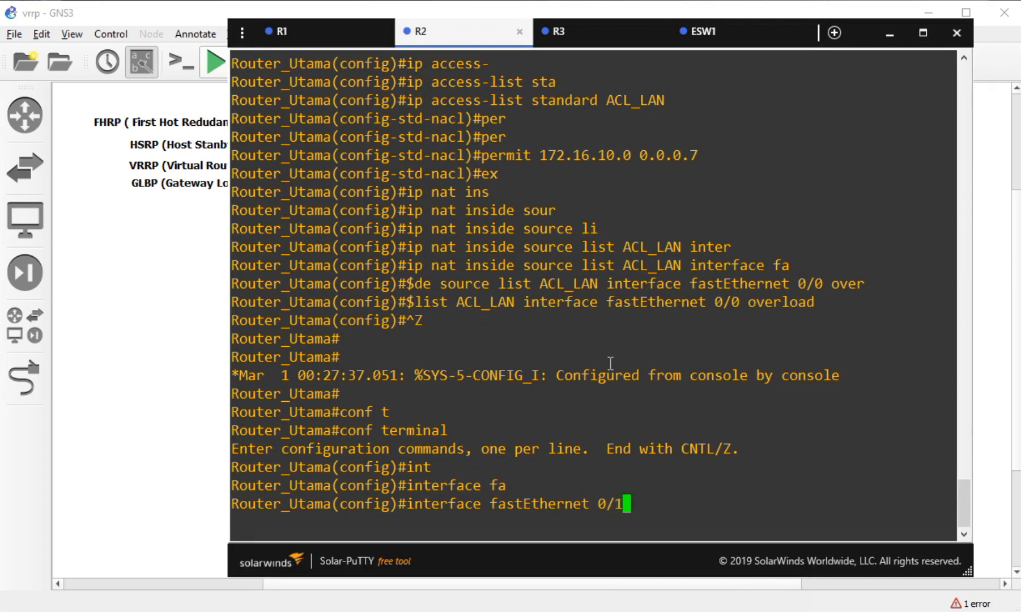
key(Return)
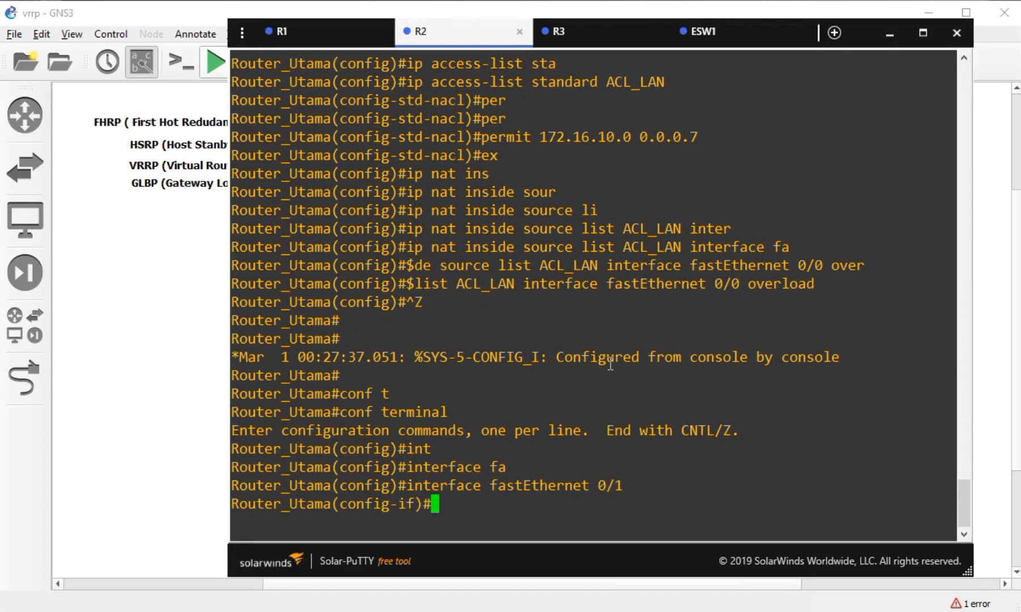
- Apply 'vrrp 1 authentication md5 key-string' with the chosen key to fastEthernet 0/1
key(Tab)
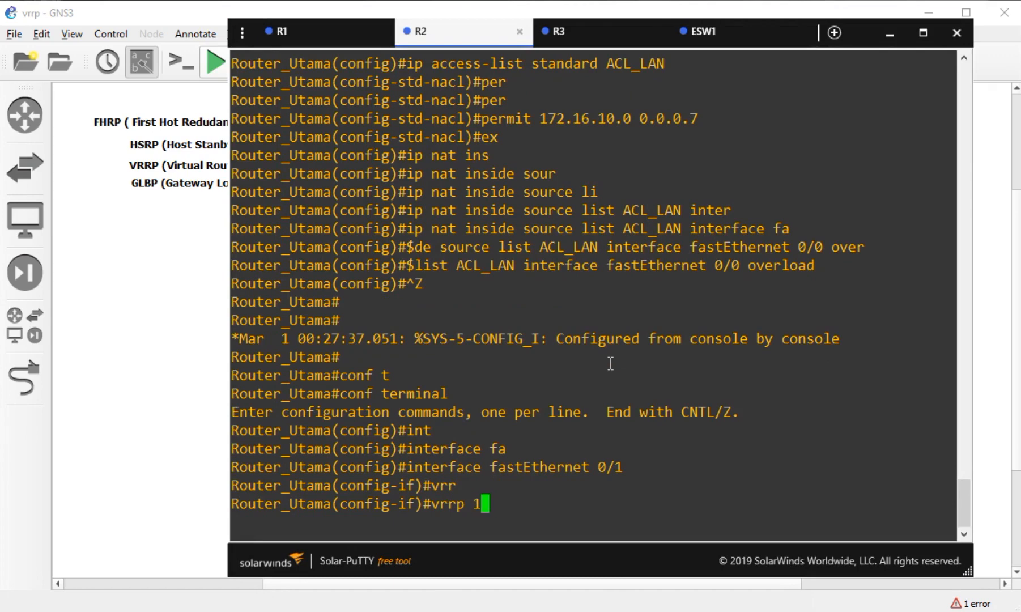
key(Tab)
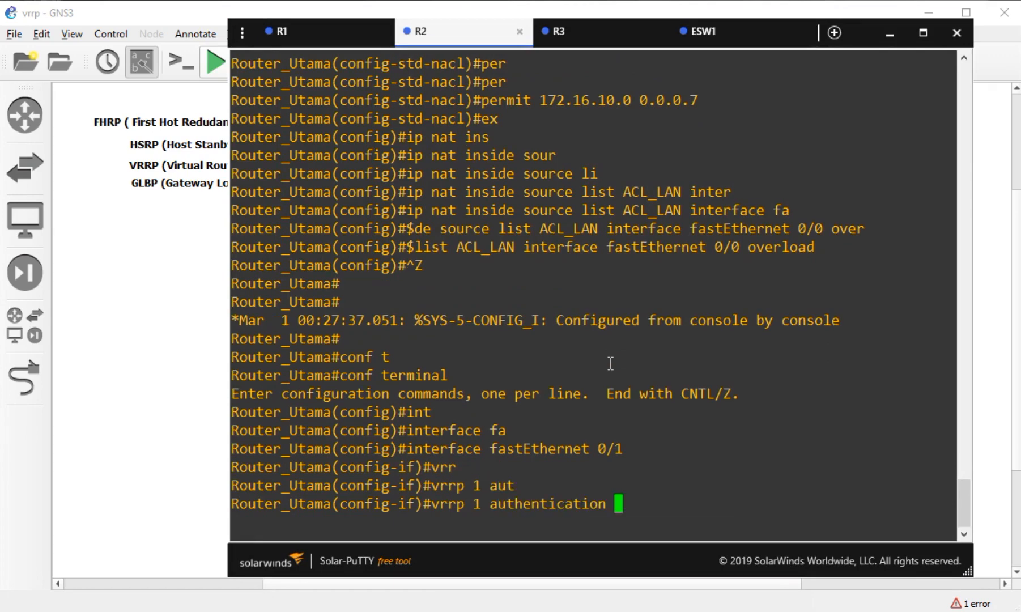
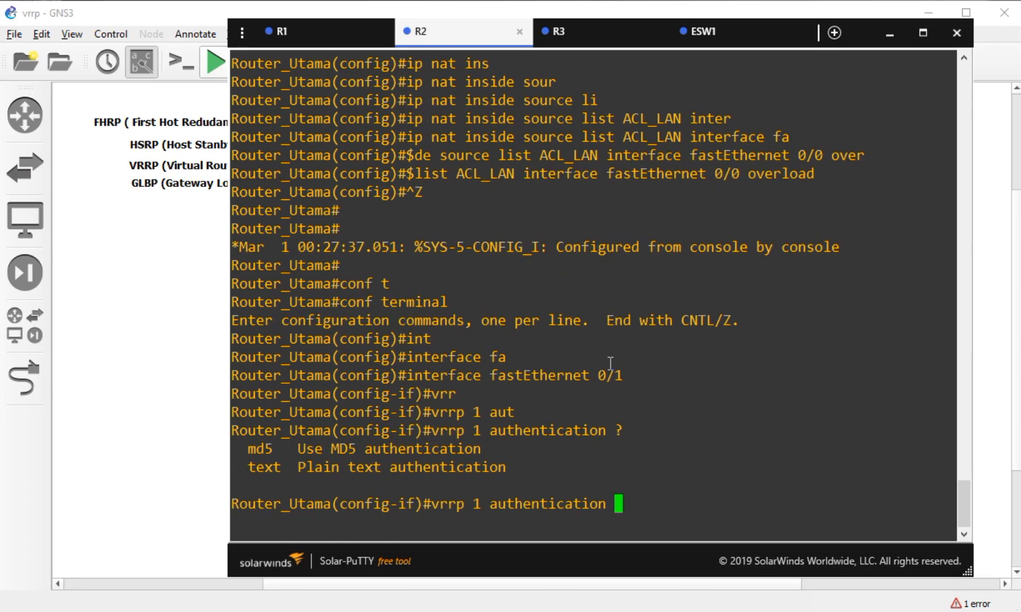
key(Tab)
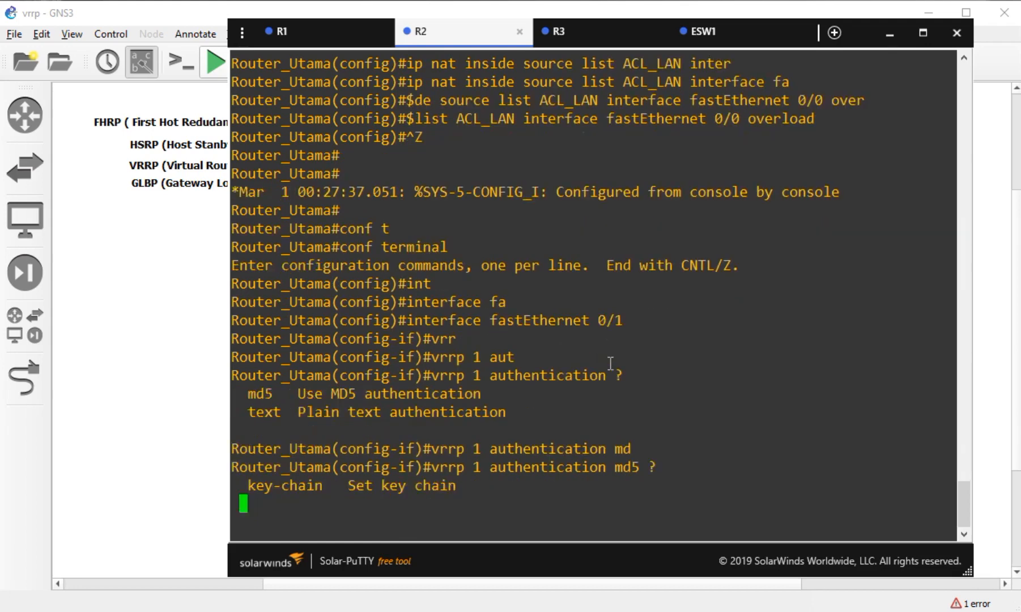
key(BackSpace)
key(Tab)
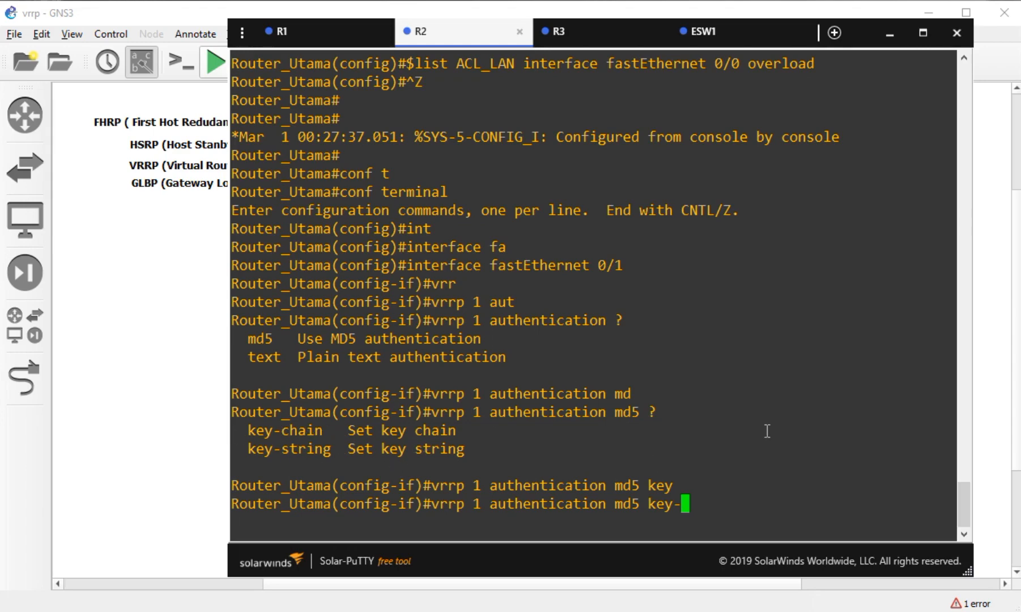
key(Tab)
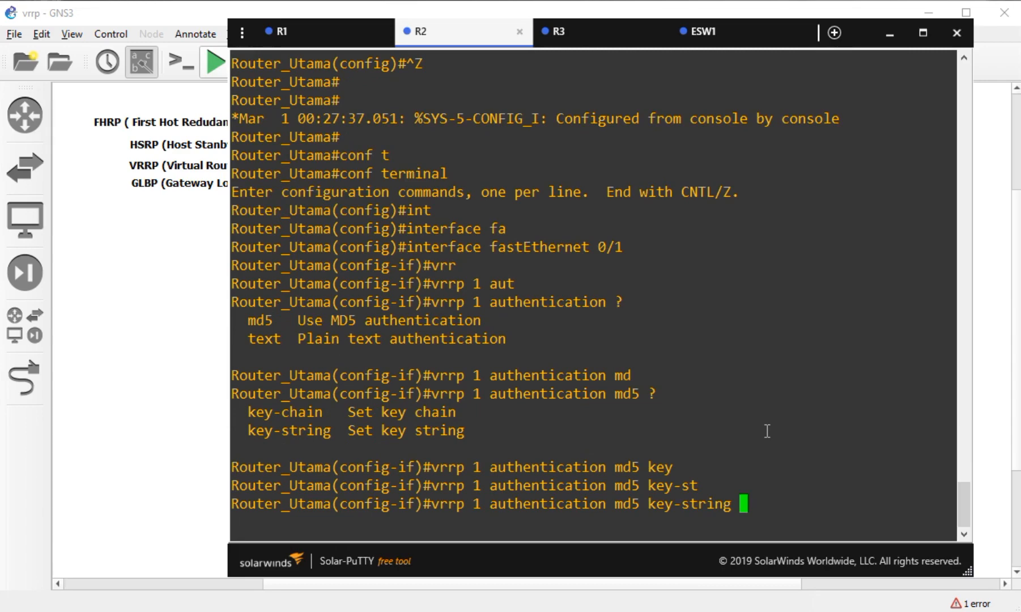
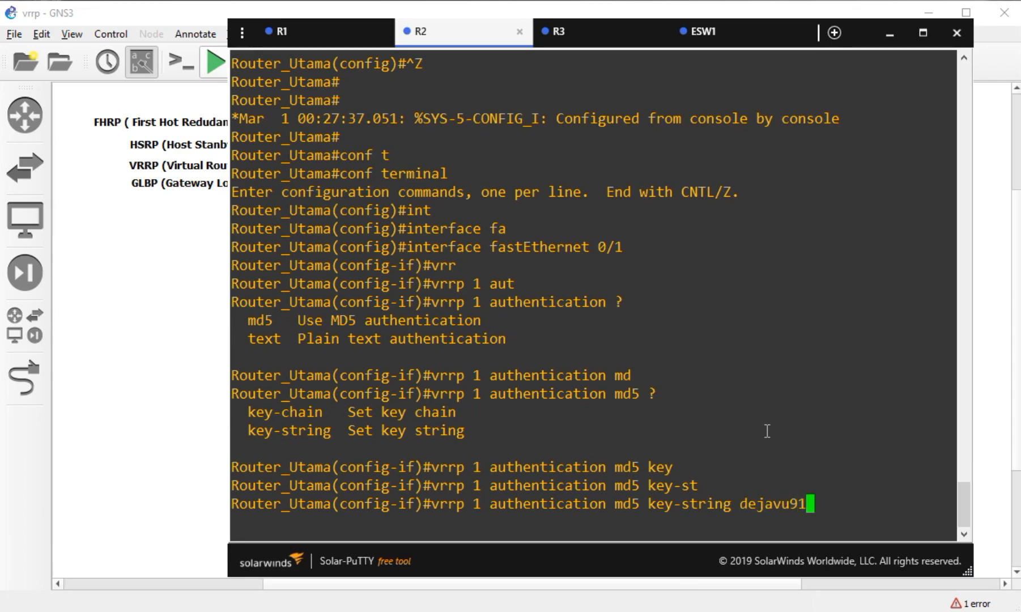
key(Return)
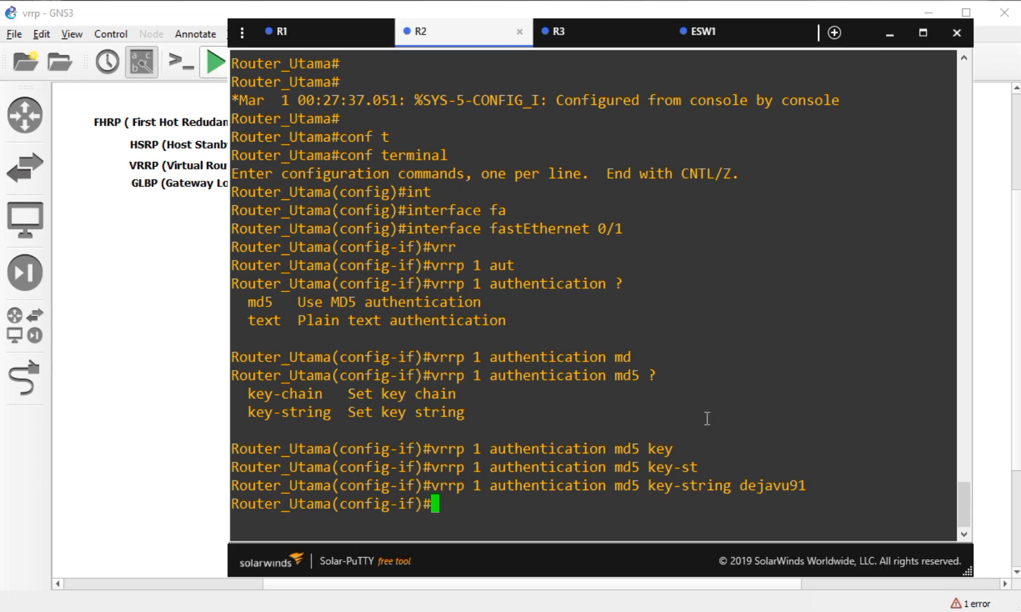
- Bring up R3's console to see the bad VRRP authentication and Backup-to-Master messages
click(602, 44)
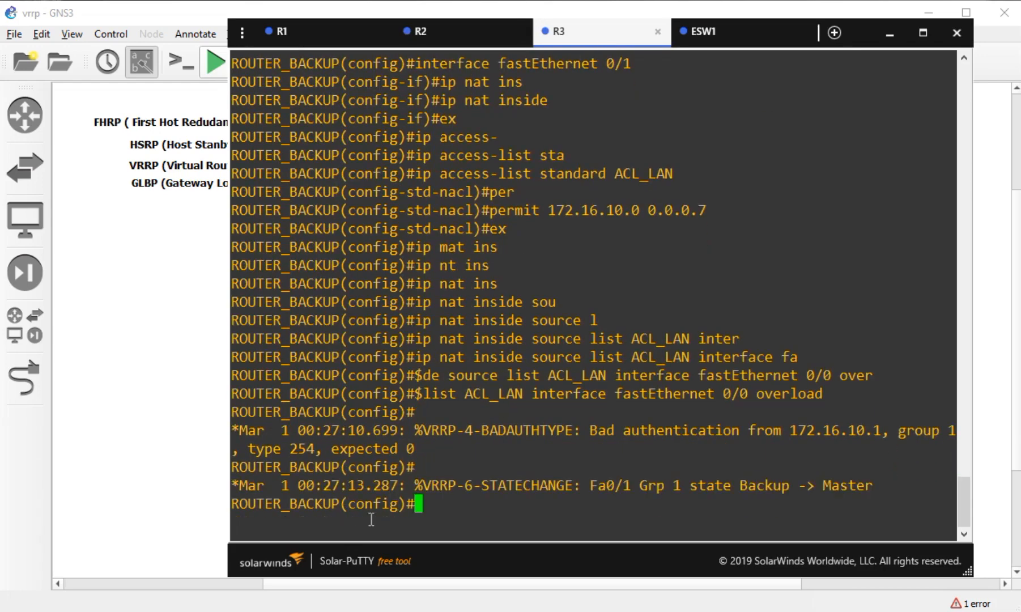
drag(339, 503, 274, 503)
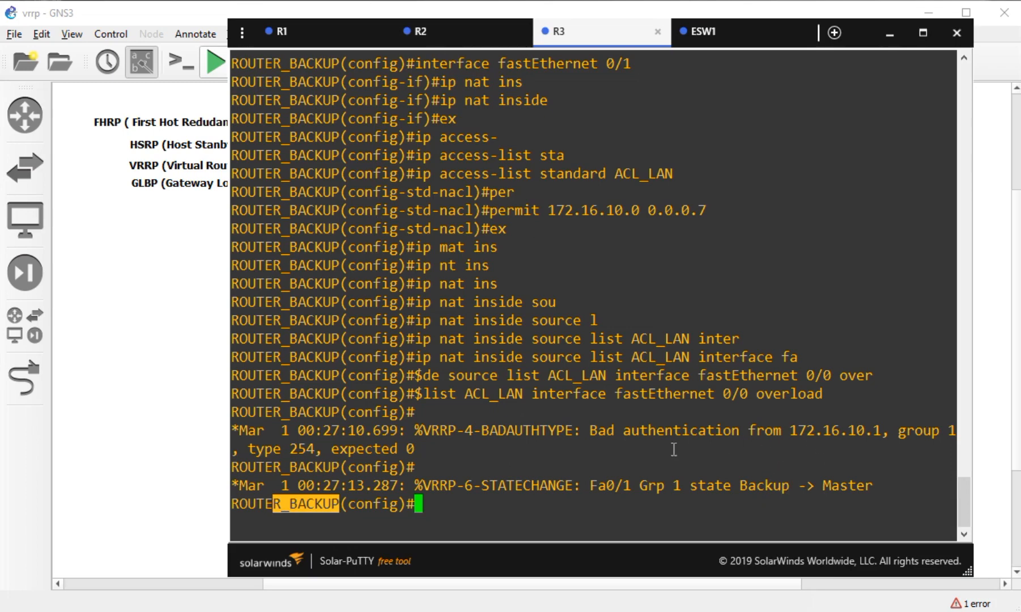
- Start typing 'interface fastEthernet' on R3's console, then bring the GNS3 topology canvas forward
click(556, 412)
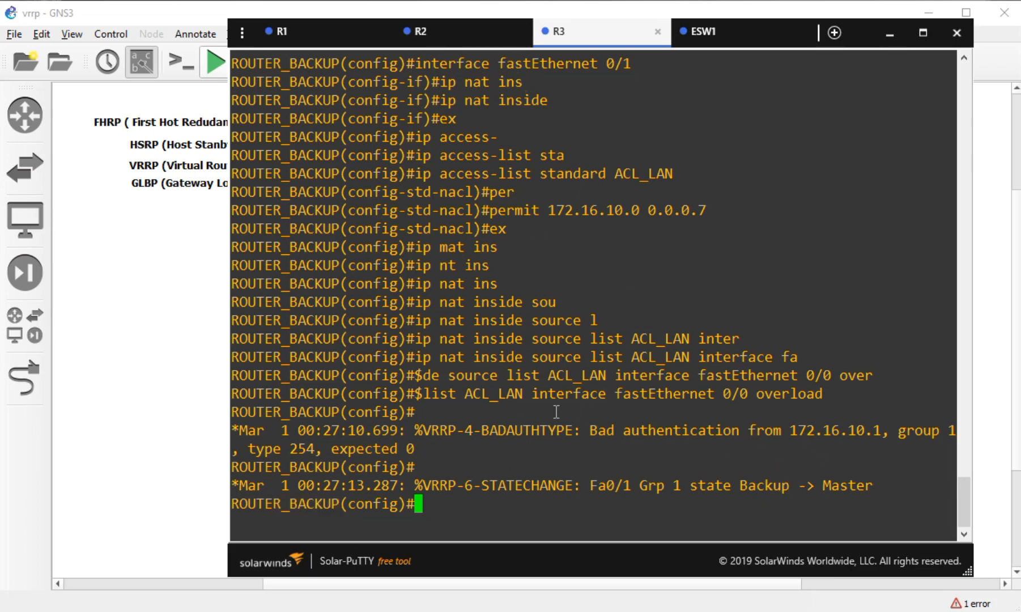
text(int)
key(Tab)
text(fa)
key(Tab)
click(632, 603)
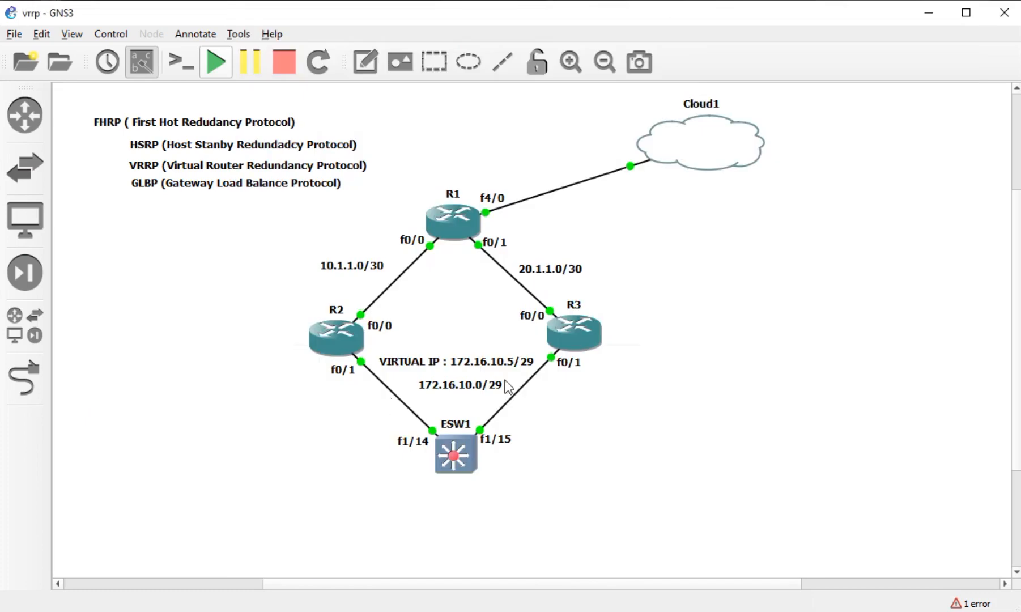
- On R3, enter interface FastEthernet 0/1 and begin 'vrrp 1', noting the bad-authentication warning from 172.16.10.1
key(alt+Tab)
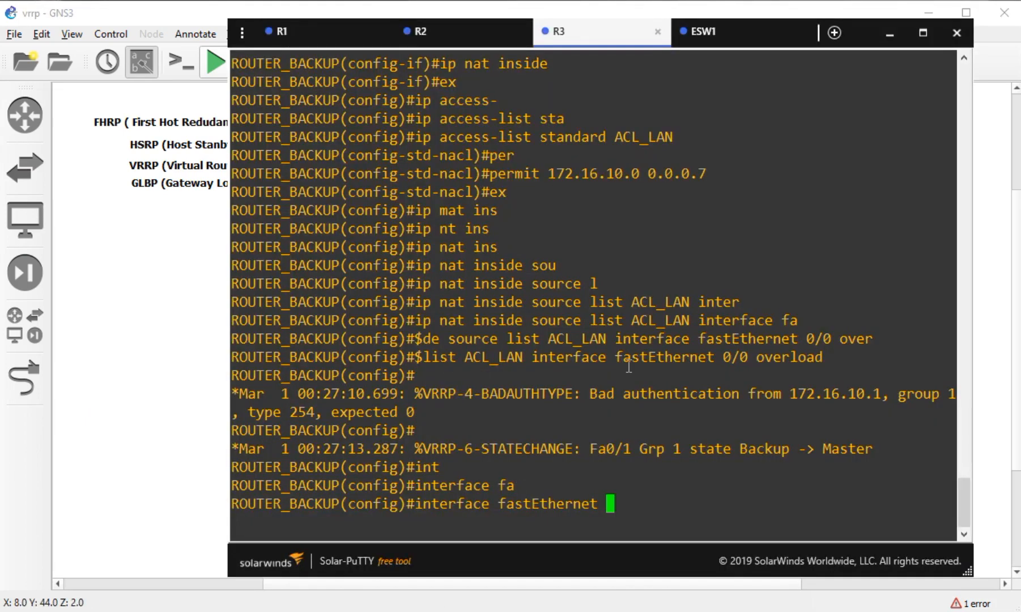
text(0/1)
key(Return)
text(vrr)
key(Tab)
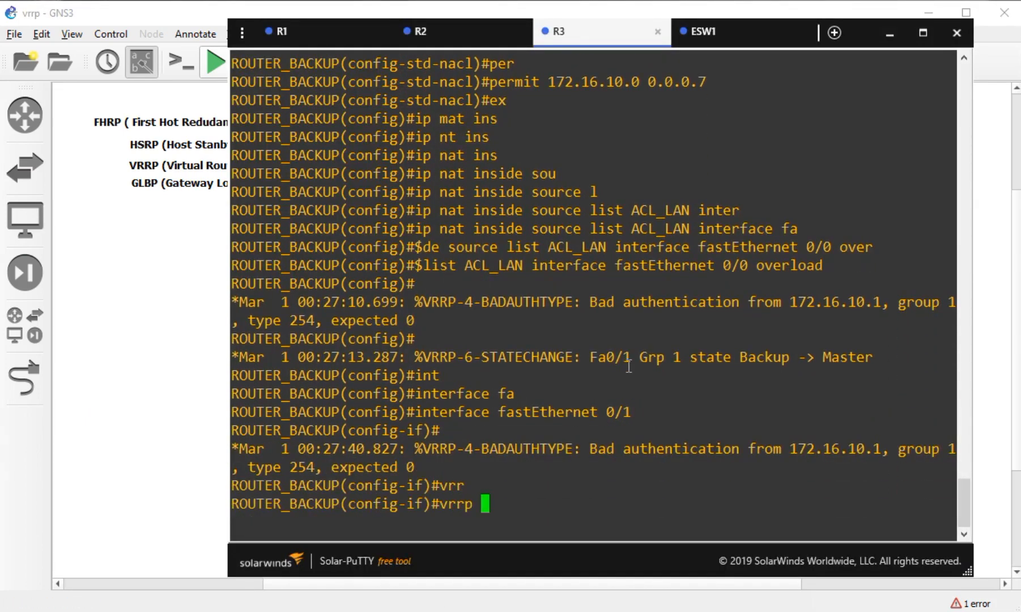
text(1)
drag(588, 449, 740, 447)
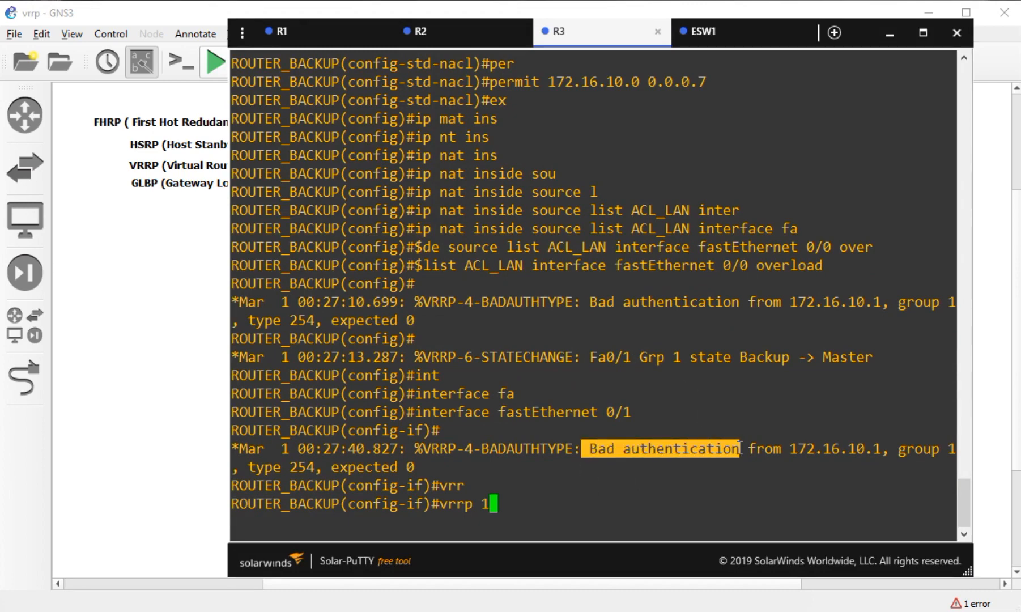
drag(879, 447, 796, 448)
click(541, 507)
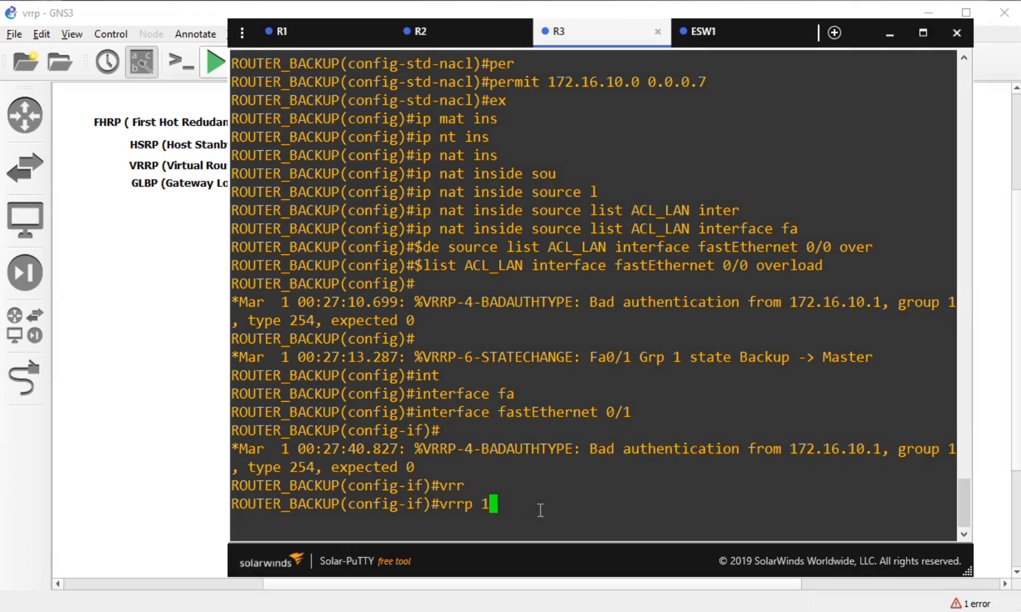
- Apply 'vrrp 1 authentication md5 key-string' with the shared key on R3, which drops back to Backup
text(auth)
key(Tab)
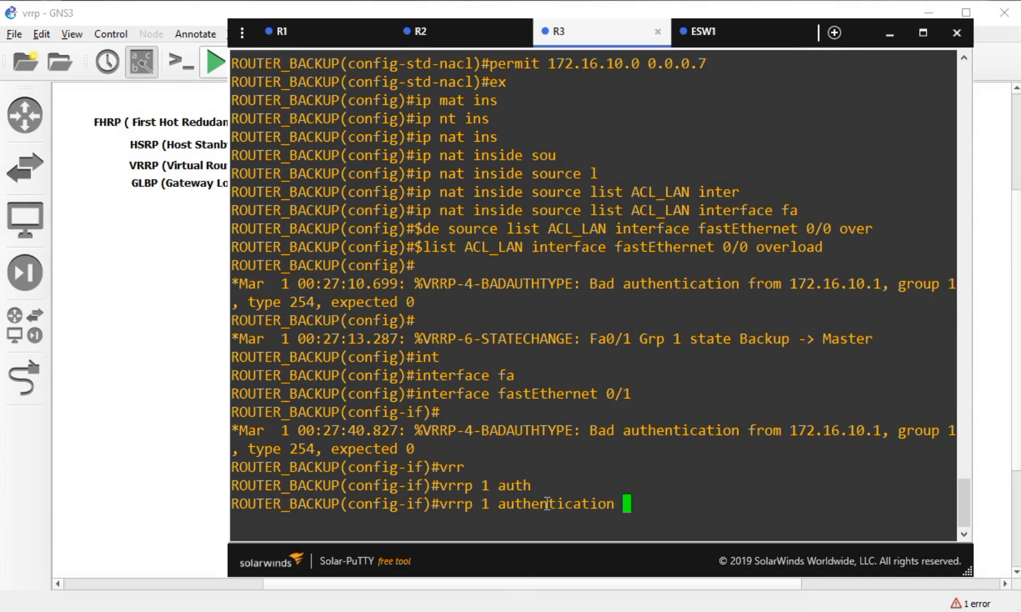
text(?)
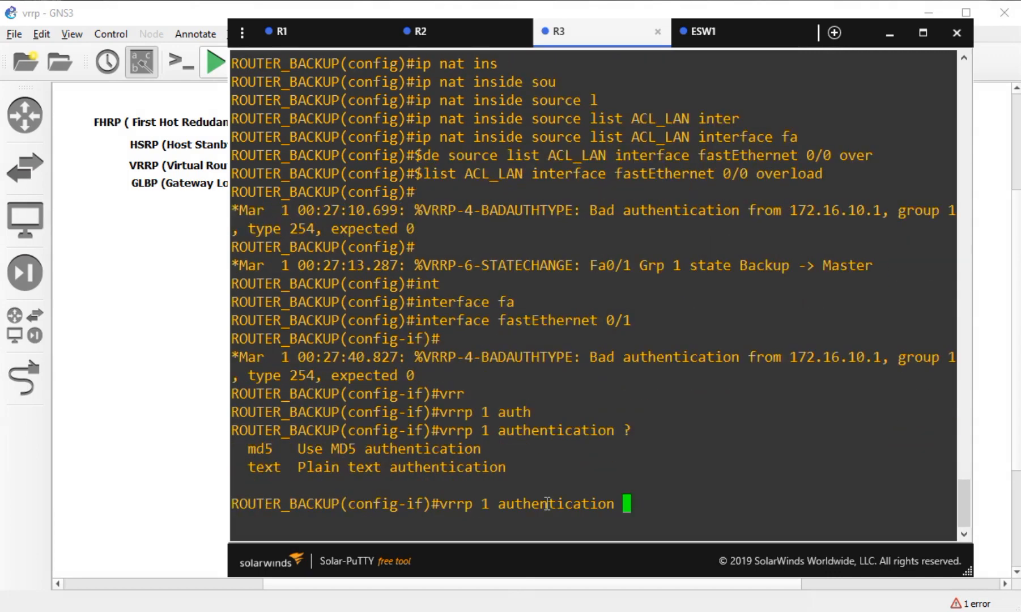
text(md)
key(Tab)
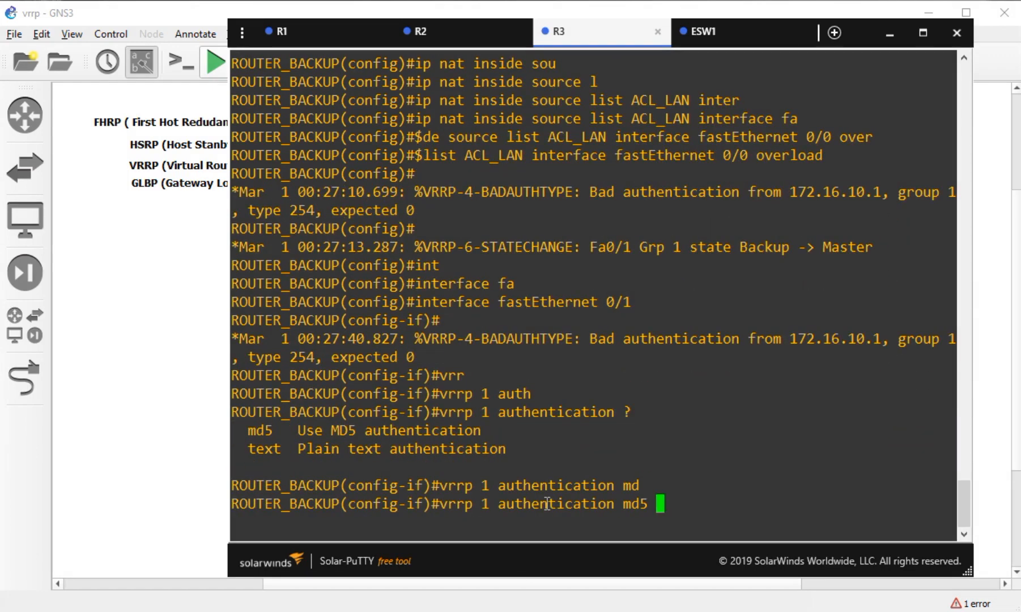
text(?key-st)
key(Tab)
text(dejavu91)
key(Return)
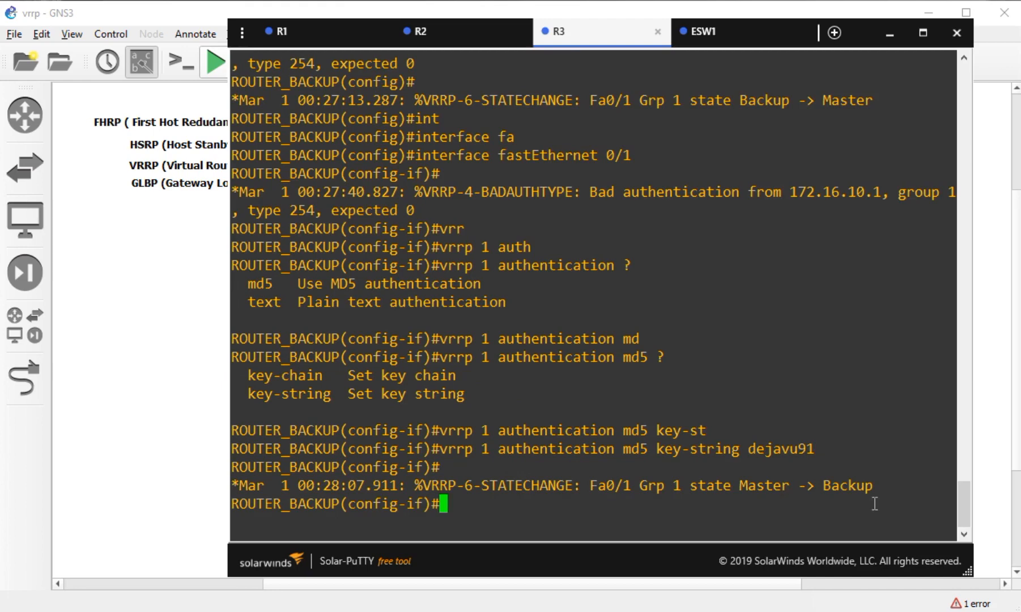
drag(880, 488, 831, 489)
click(611, 406)
- Exit configuration mode on R3 and copy running-config to startup-config
key(ctrl+z)
key(Return)
text(cop)
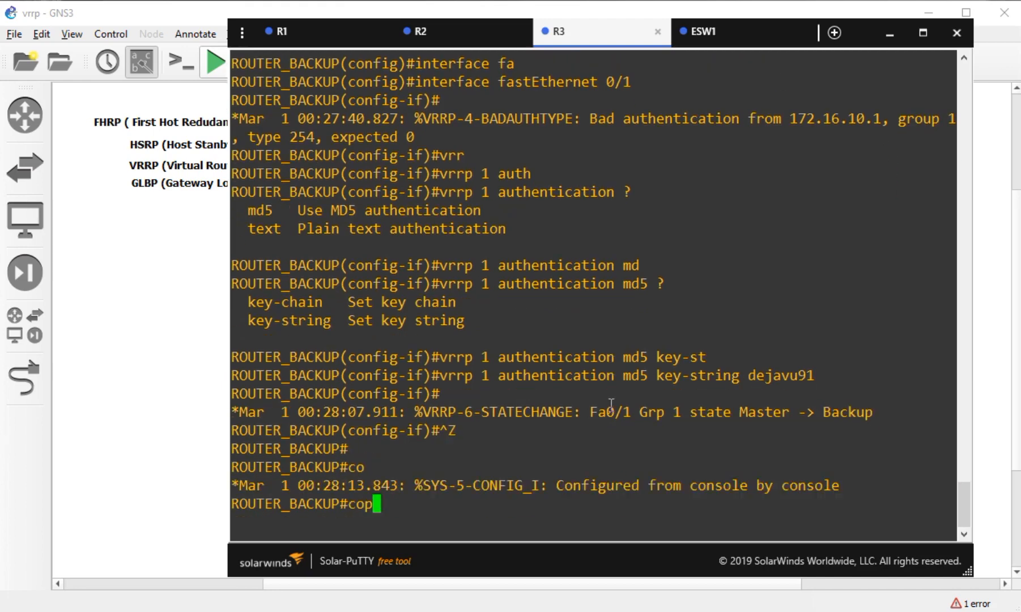
text(y runn)
key(Tab)
text(st)
key(Tab)
key(Return)
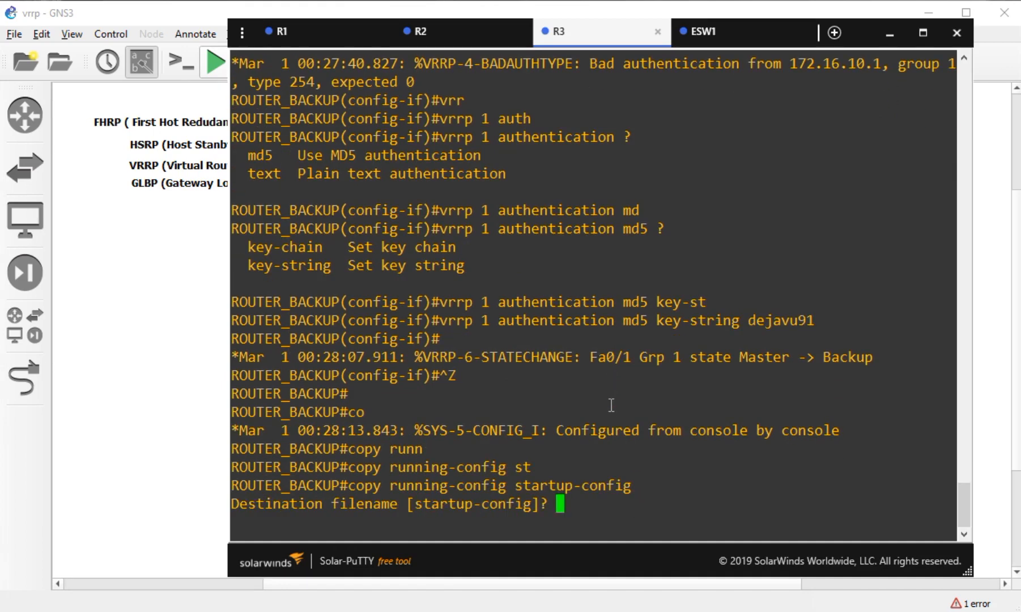
key(Return)
click(474, 39)
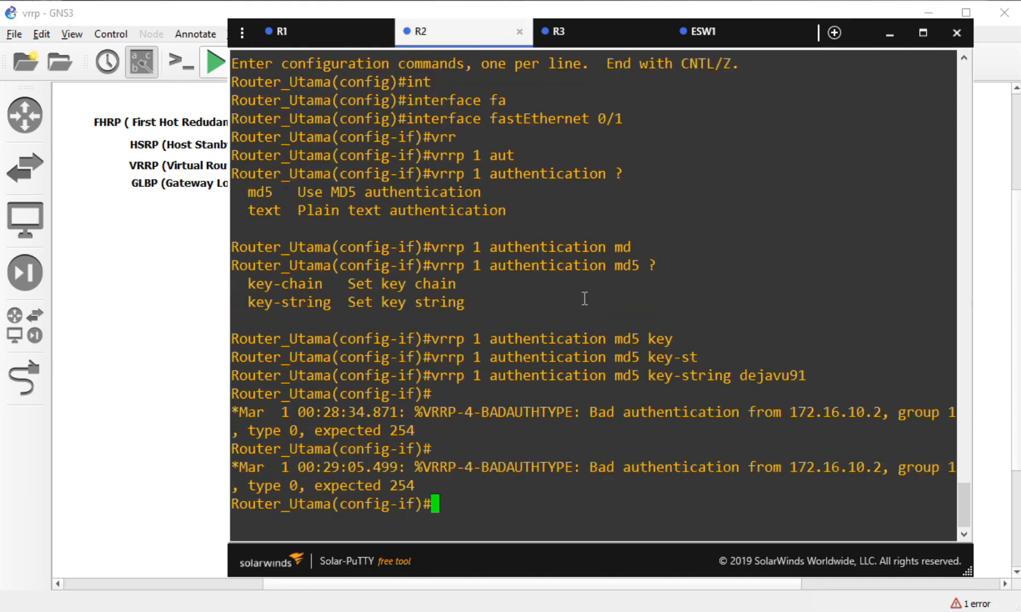
- Exit configuration mode on R2, copy running-config to startup-config, and return to the topology canvas
key(ctrl+z)
key(Return)
text(cop)
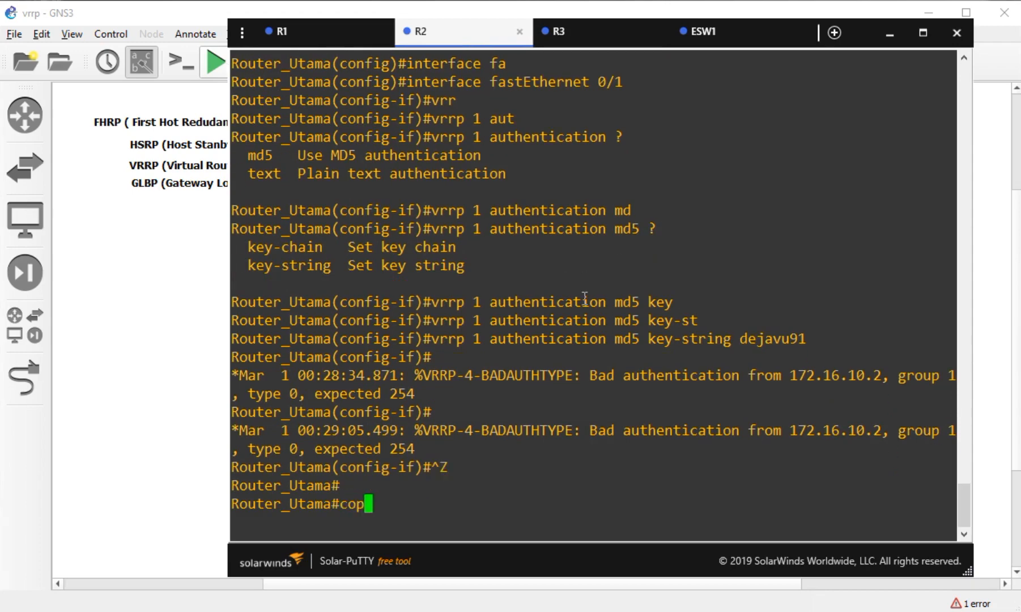
text(y runn)
key(Tab)
text(st)
key(Tab)
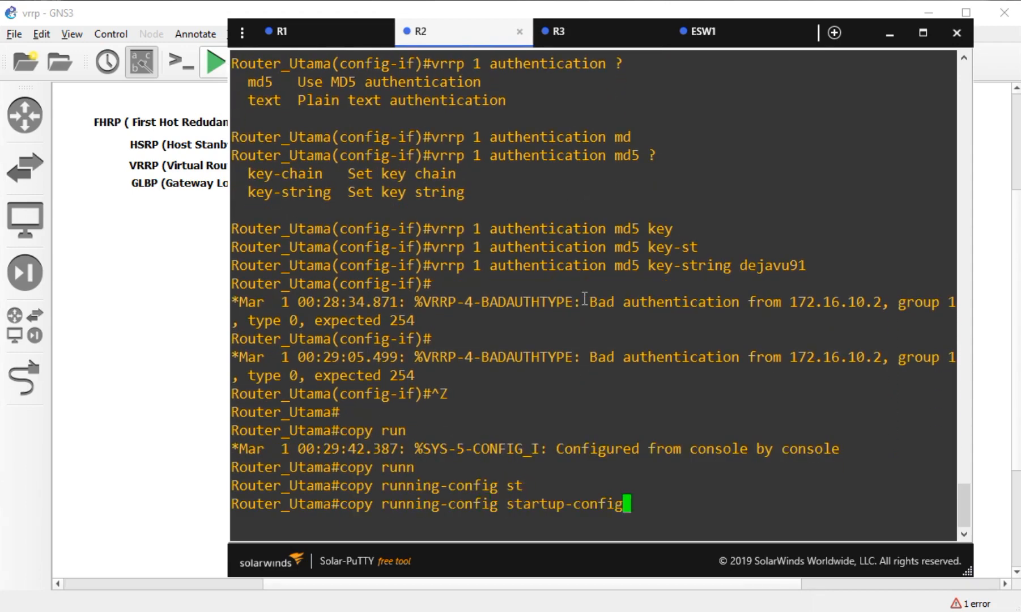
key(Return)
key(Return)
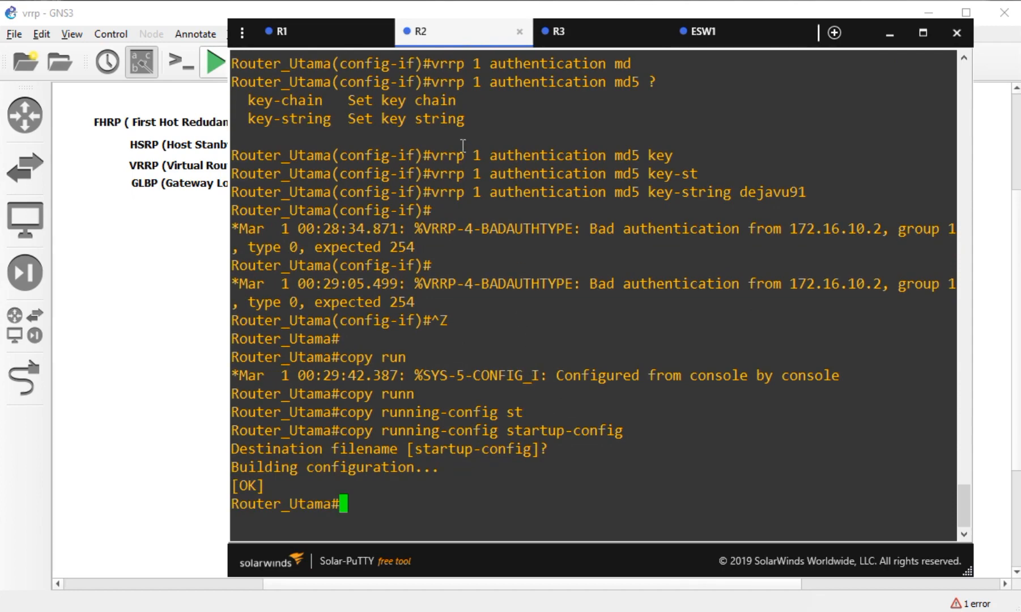
click(168, 420)
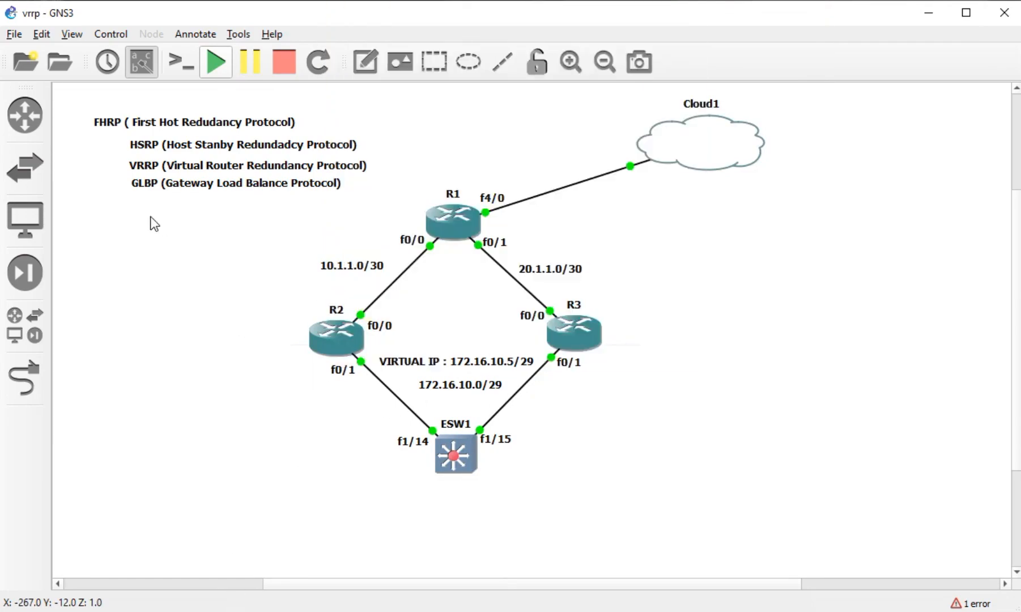
- Stop router R2 from its canvas context menu and switch back to R3's console
click(205, 165)
click(203, 335)
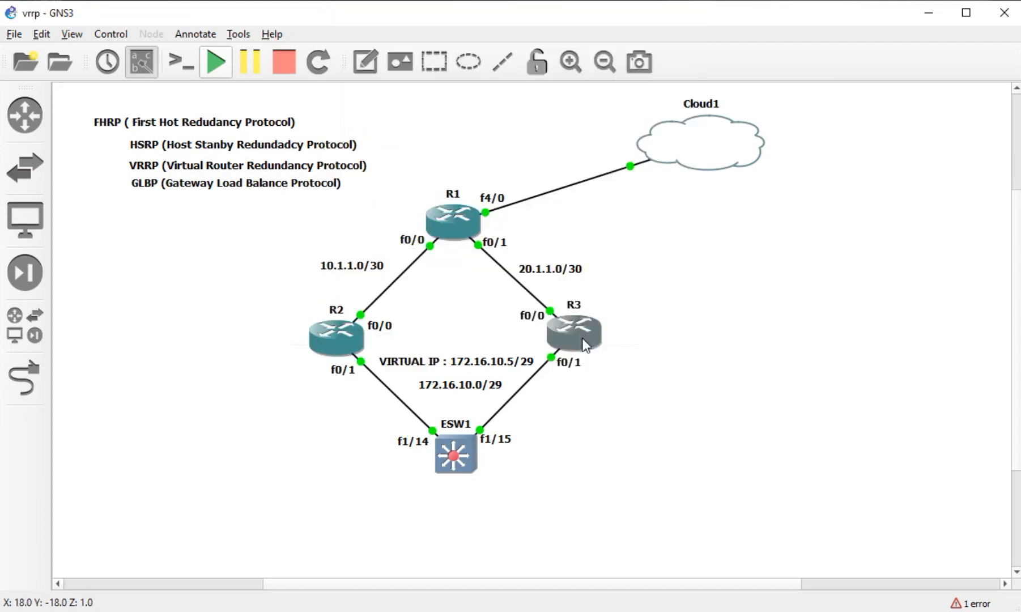
mouse_move(592, 339)
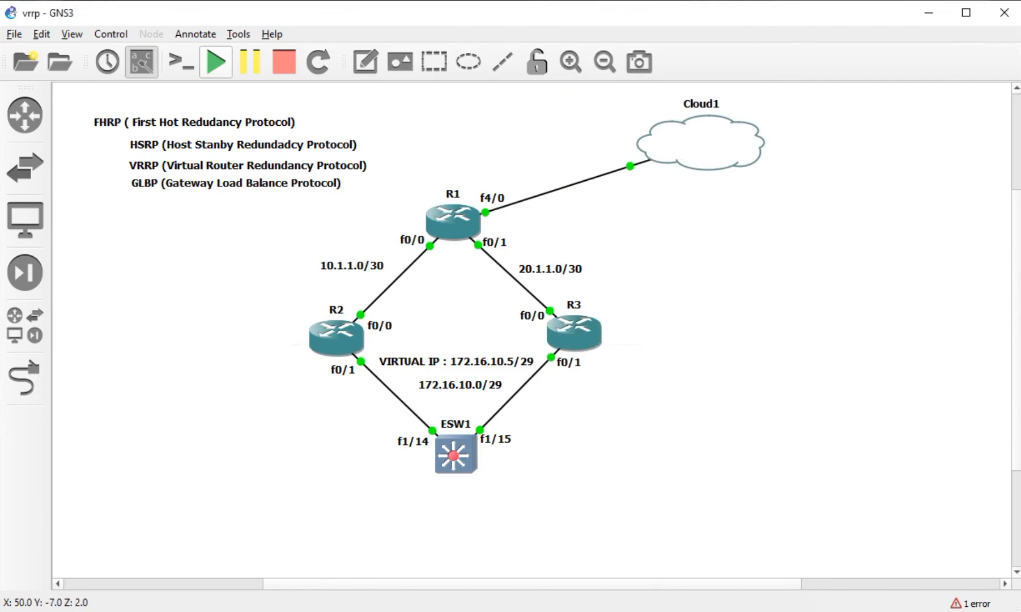
click(244, 610)
click(175, 516)
click(341, 329)
right_click(341, 329)
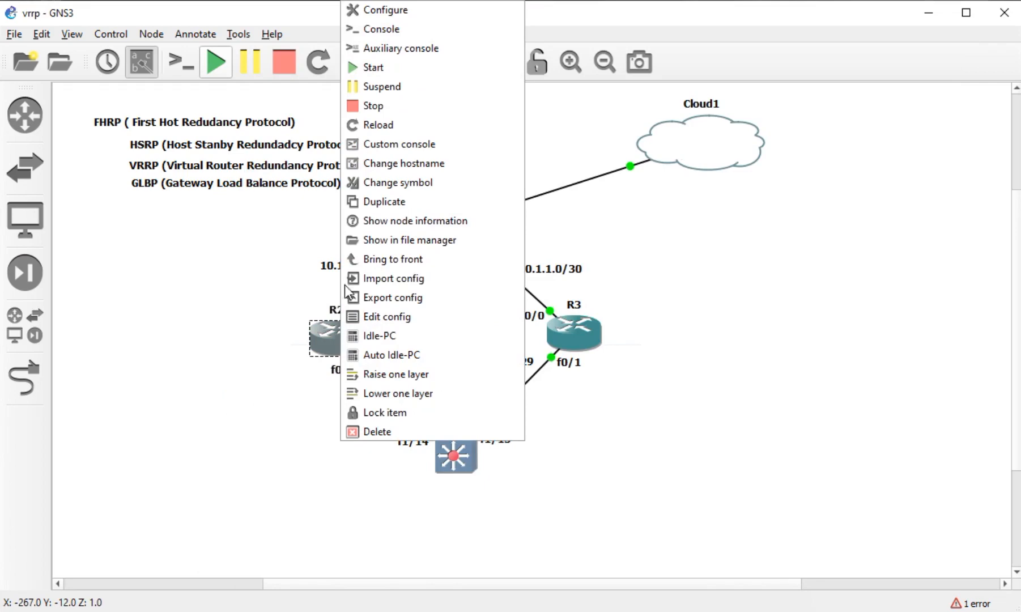
click(372, 107)
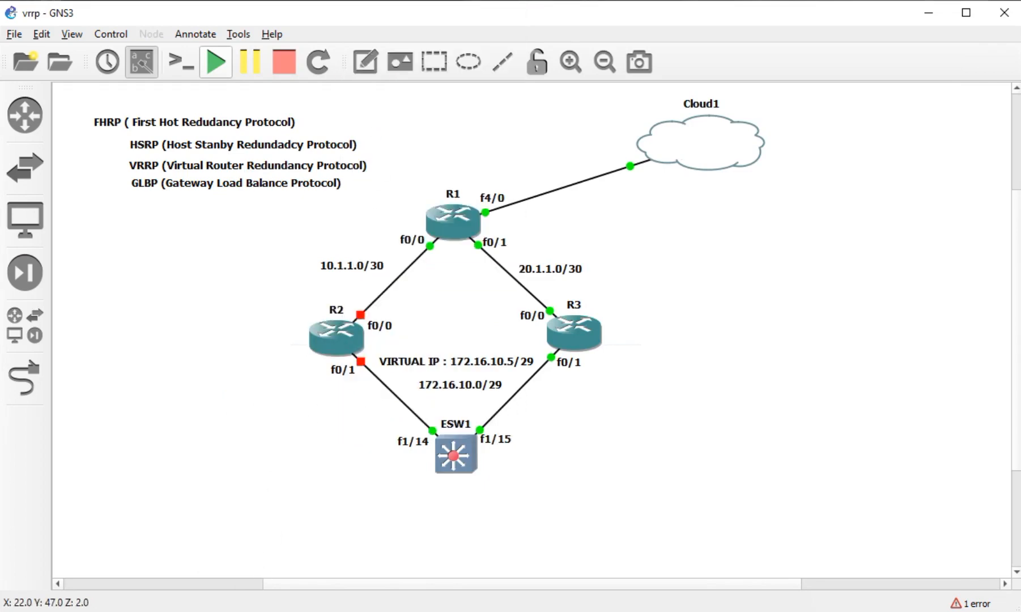
click(607, 41)
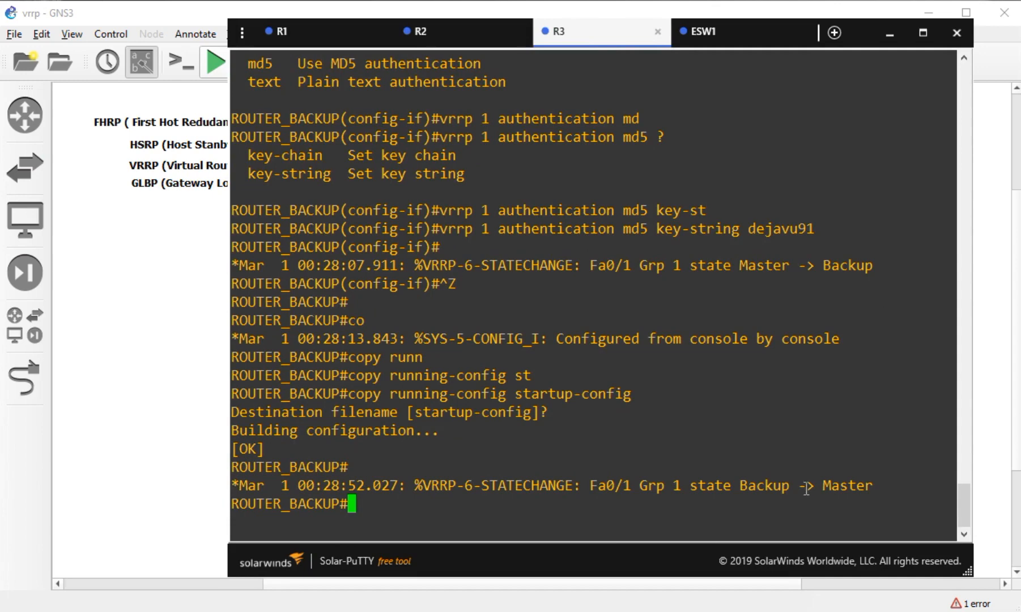
- Note R3's Backup-to-Master change and run 'show vrrp', removing the invalid 'do' prefix
drag(689, 487, 795, 485)
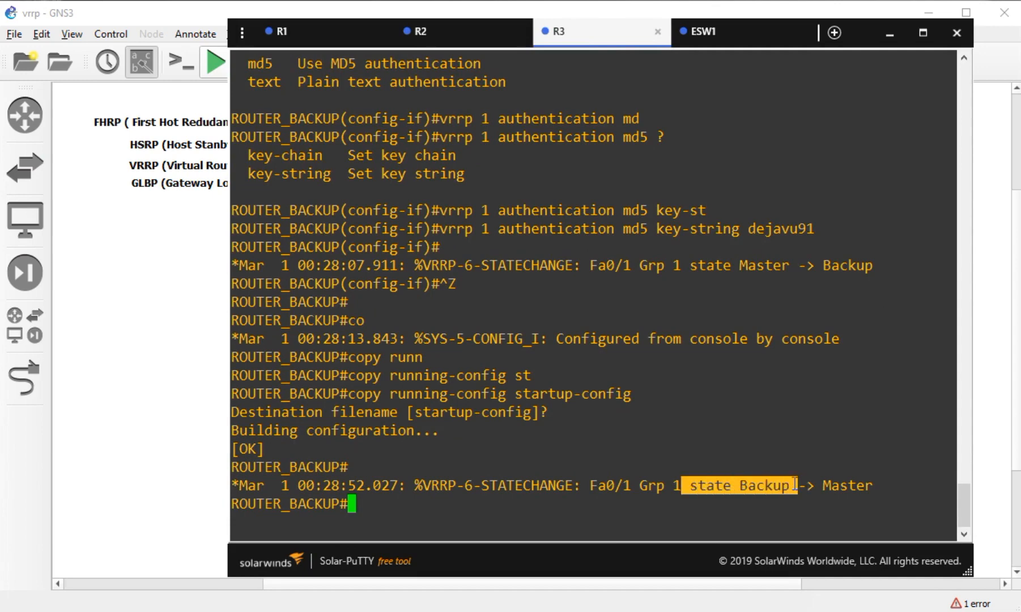
double_click(827, 485)
click(574, 433)
text(do sh vrrp)
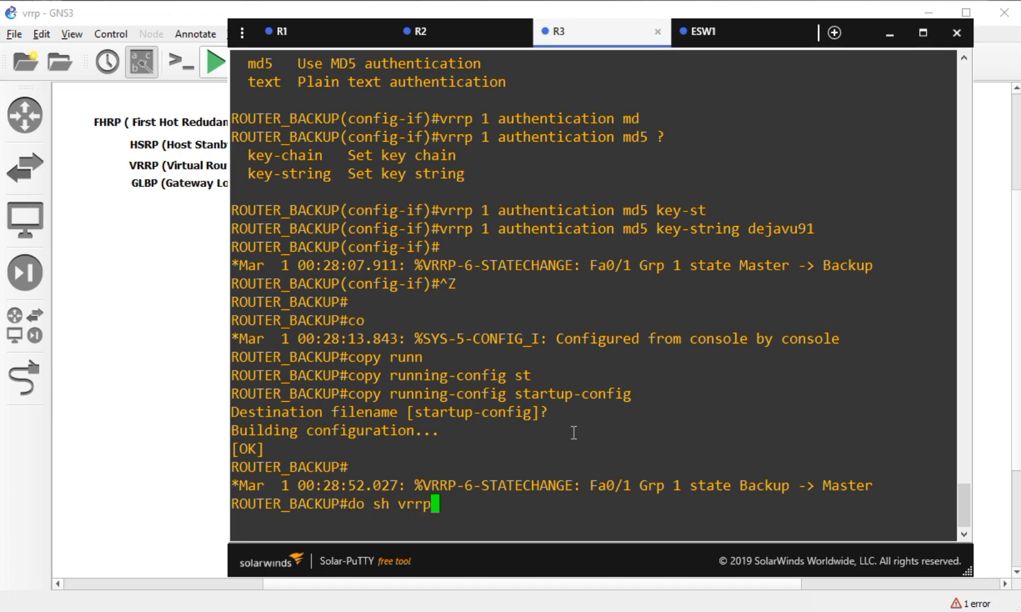
key(Return)
key(Up)
key(Left)
key(Left)
key(Left)
key(Left)
key(Left)
key(Left)
key(Left)
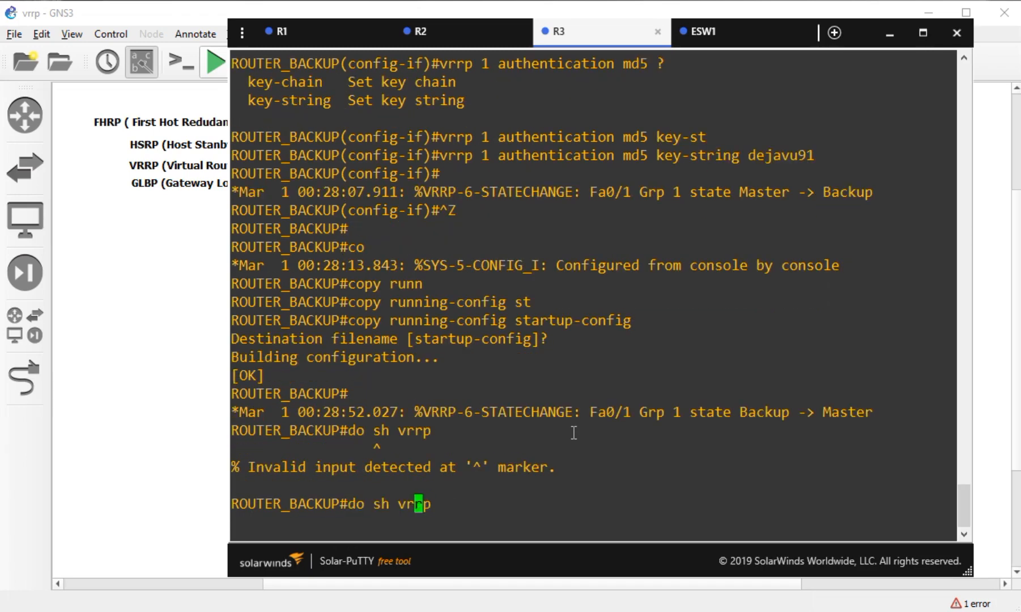
key(BackSpace)
key(BackSpace)
key(BackSpace)
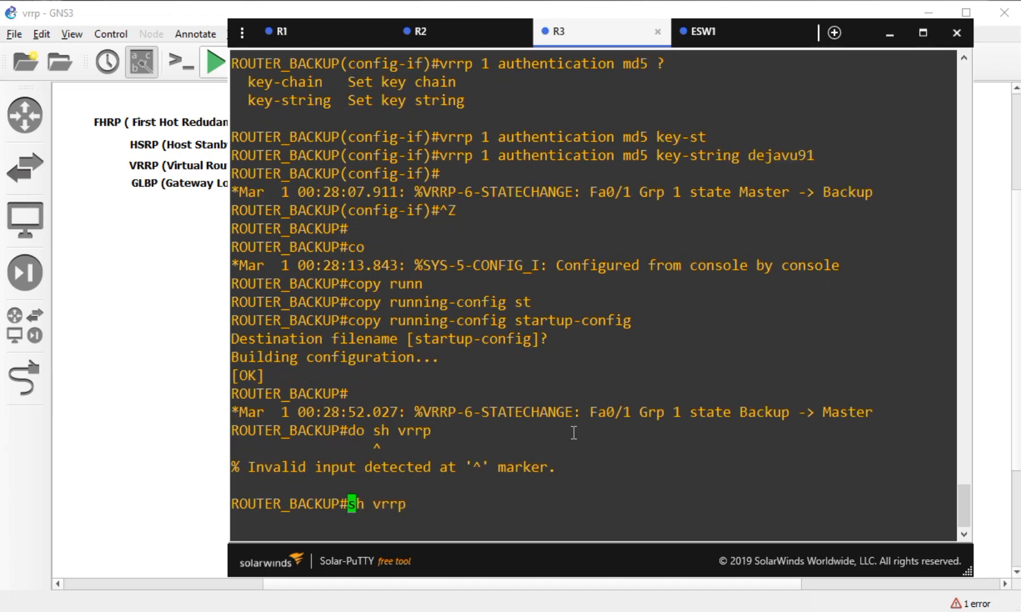
key(Return)
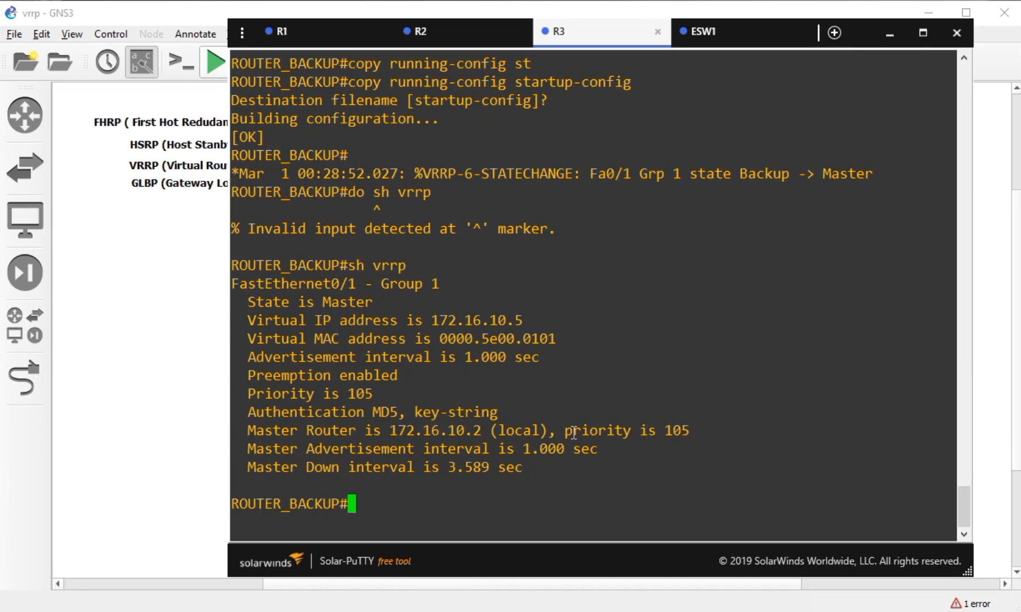
- Run 'show vrrp brief' on R3 for the group 1 summary table
key(Up)
text(br)
key(Tab)
key(Return)
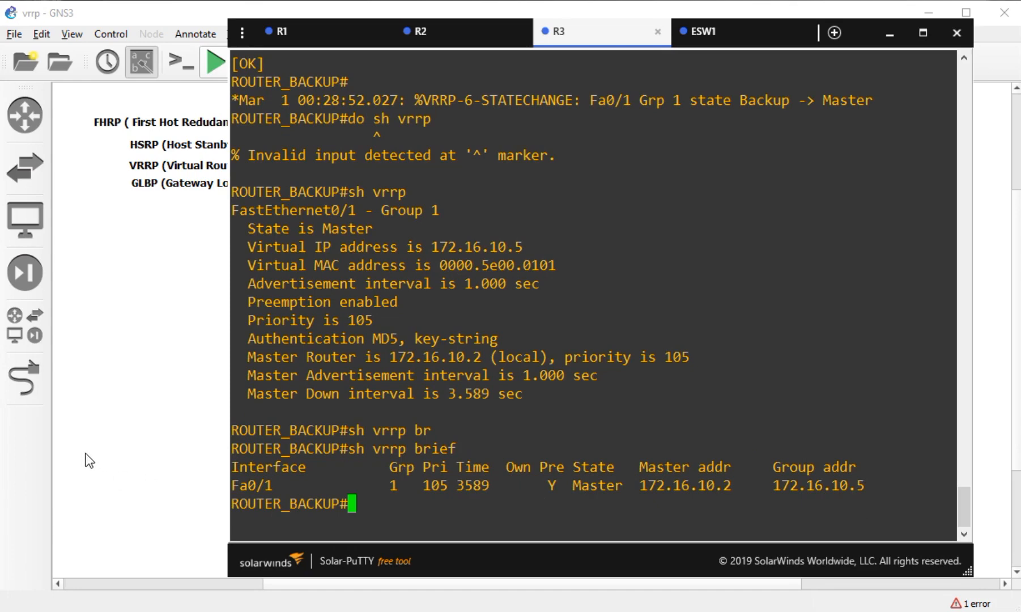
- Start router R2 again from its context menu on the topology canvas
click(66, 437)
right_click(317, 342)
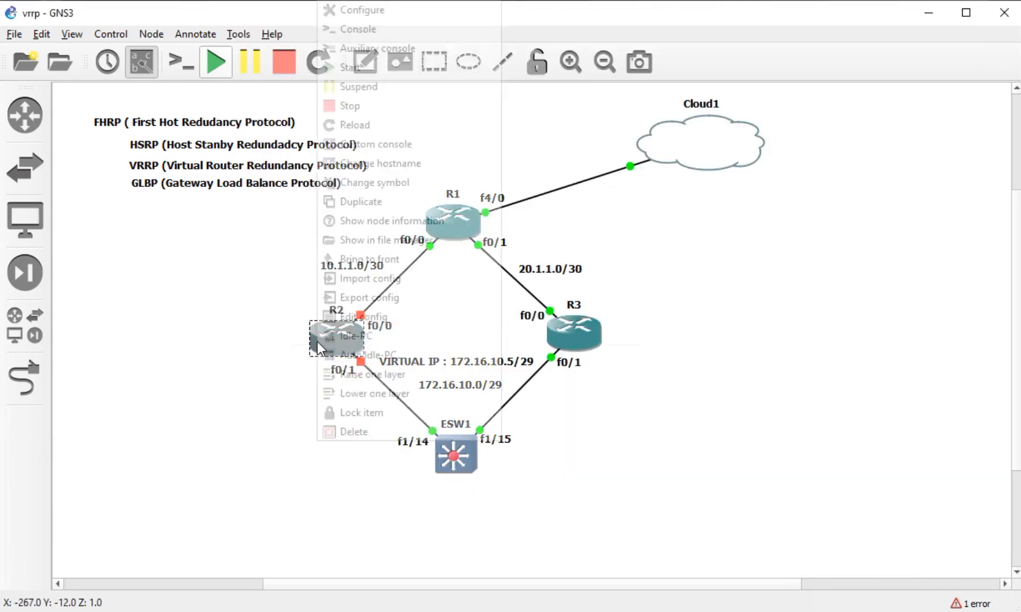
click(354, 68)
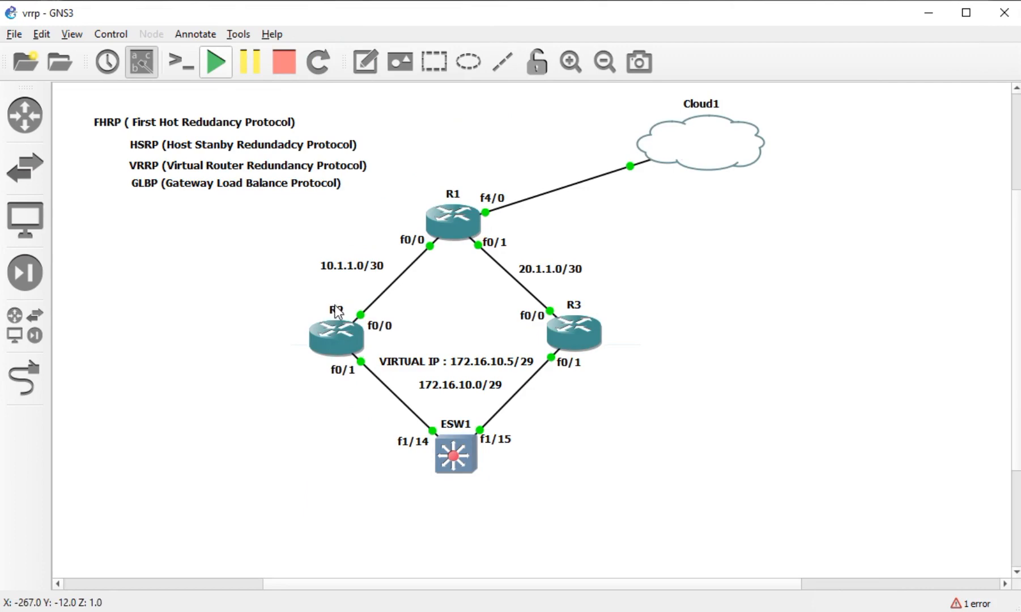
- Highlight Master in R3's VRRP summary, then reconnect to R2's console
click(224, 611)
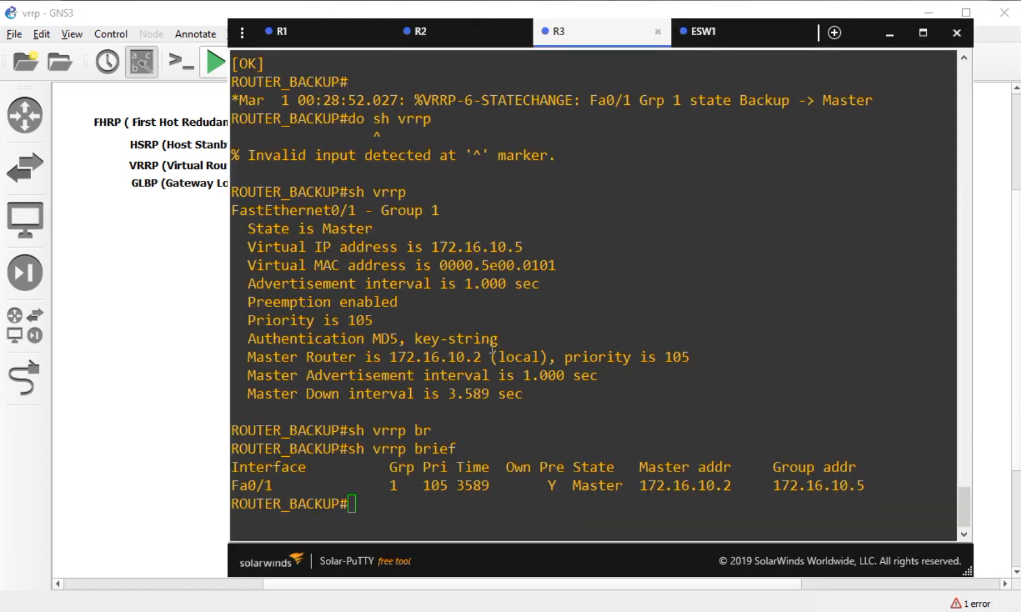
drag(627, 491, 571, 486)
key(alt+Tab)
click(575, 336)
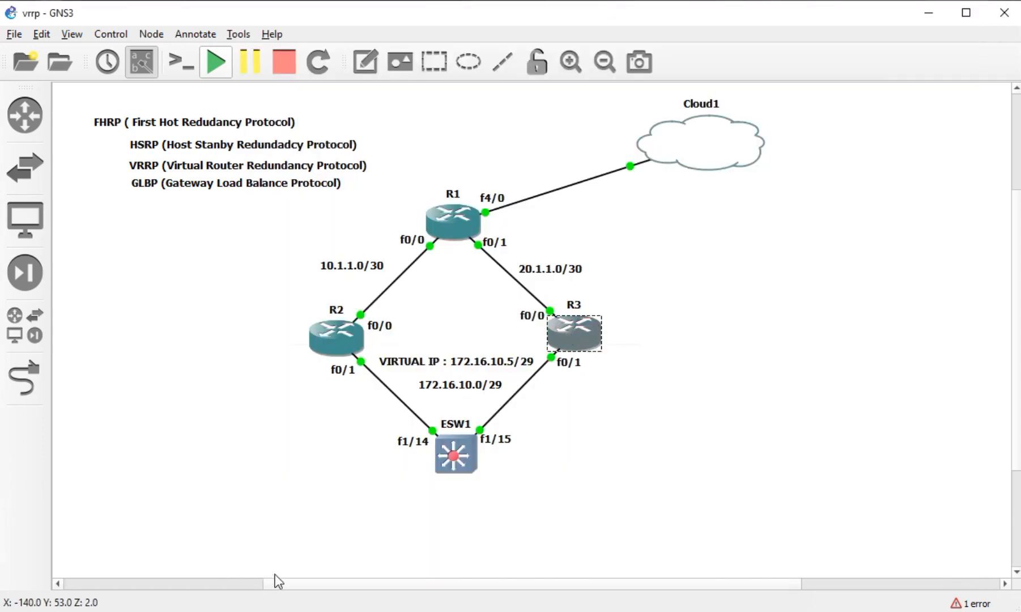
key(alt+Tab)
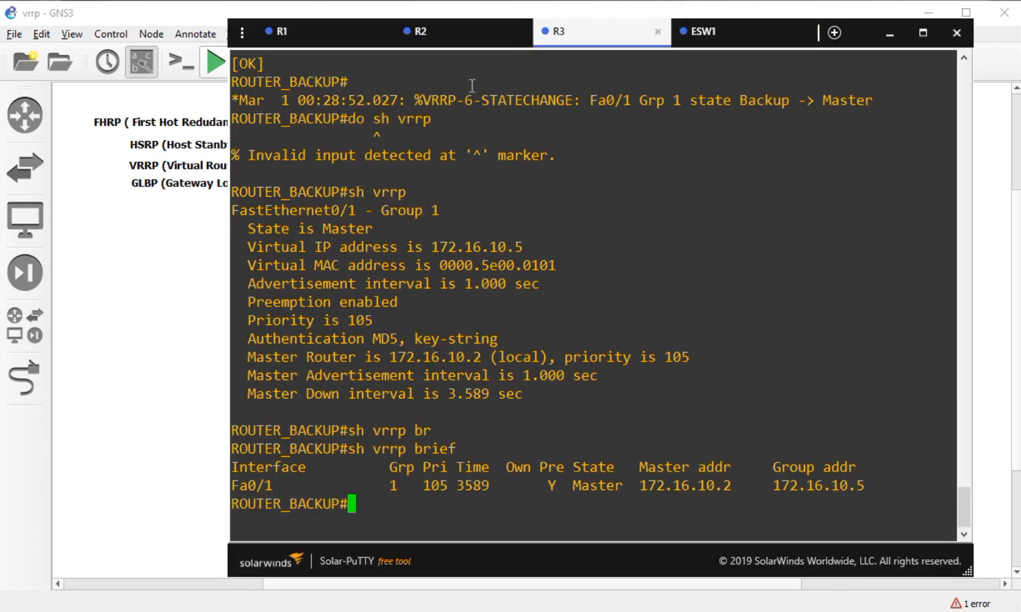
click(448, 31)
click(593, 390)
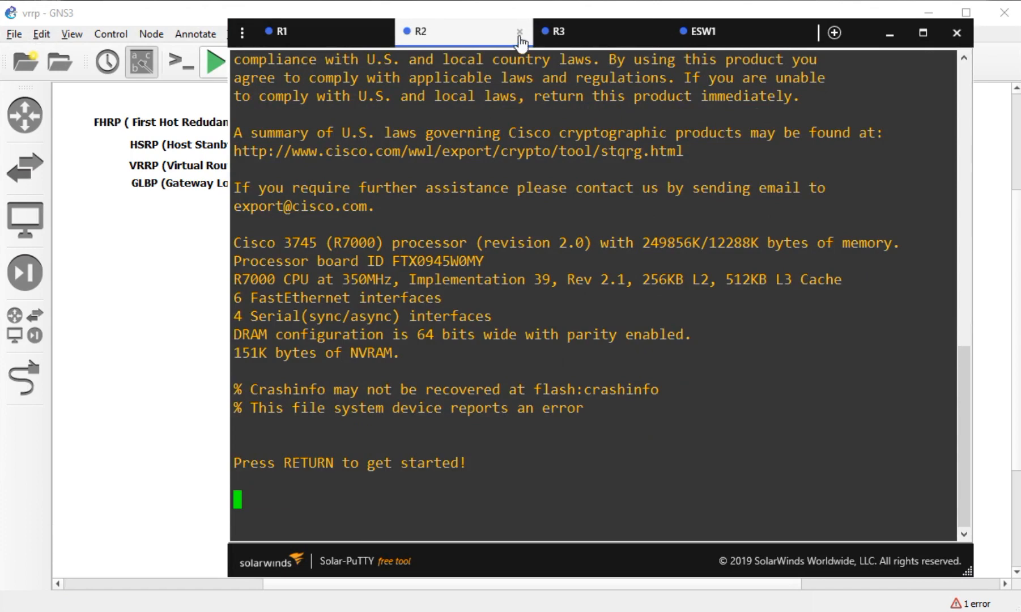
- Check R3's and R2's consoles, then return to the GNS3 topology canvas
click(588, 31)
click(475, 37)
click(146, 271)
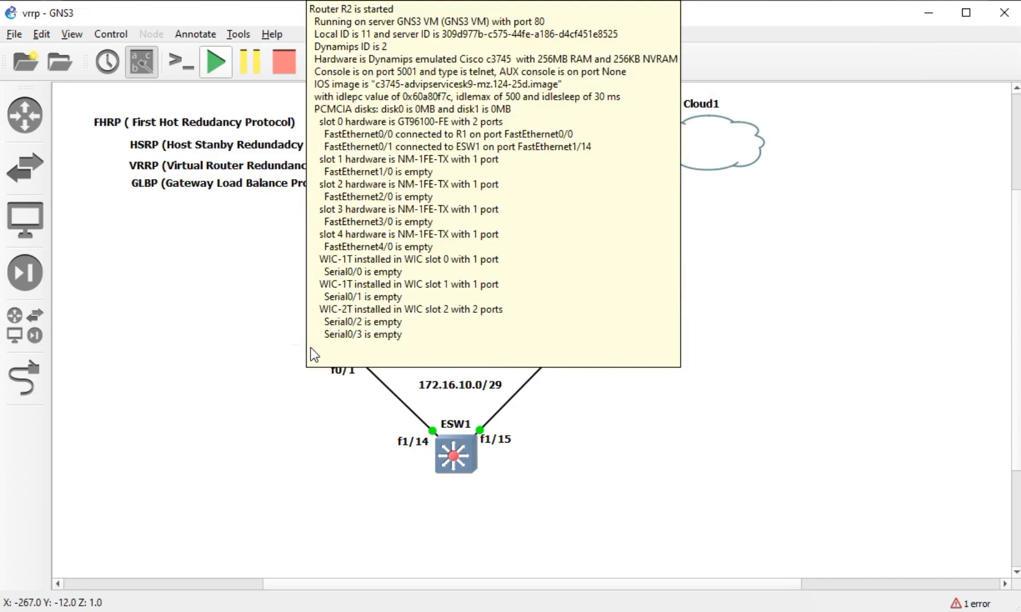
mouse_move(319, 360)
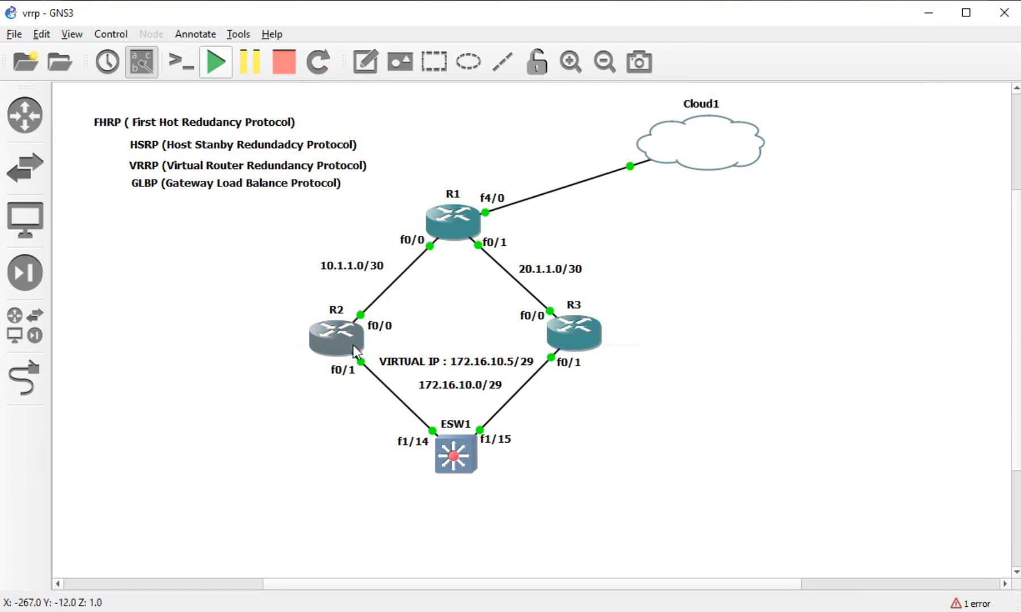
drag(640, 295, 659, 358)
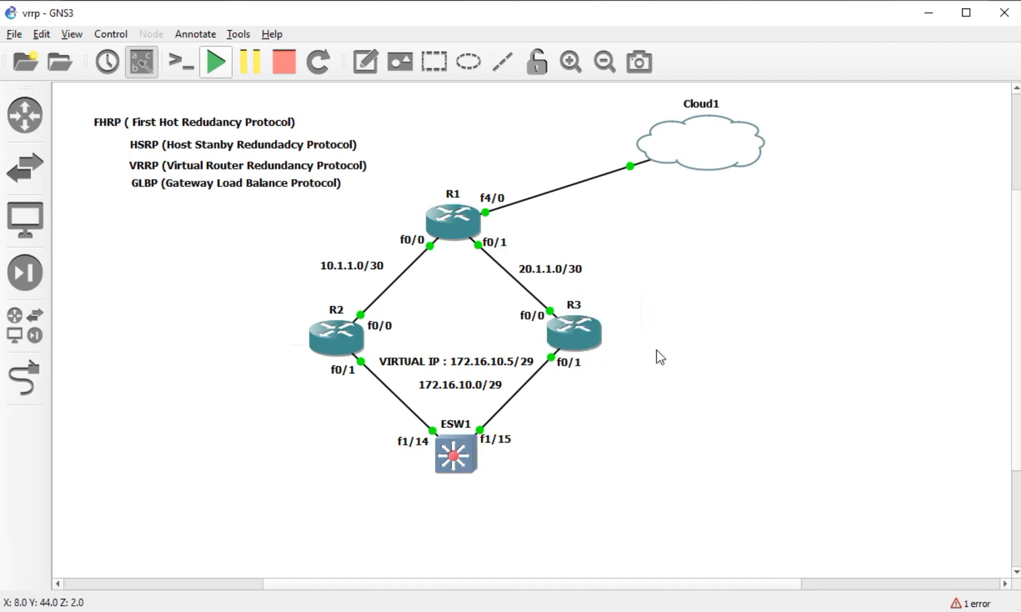
drag(636, 302, 570, 352)
click(616, 371)
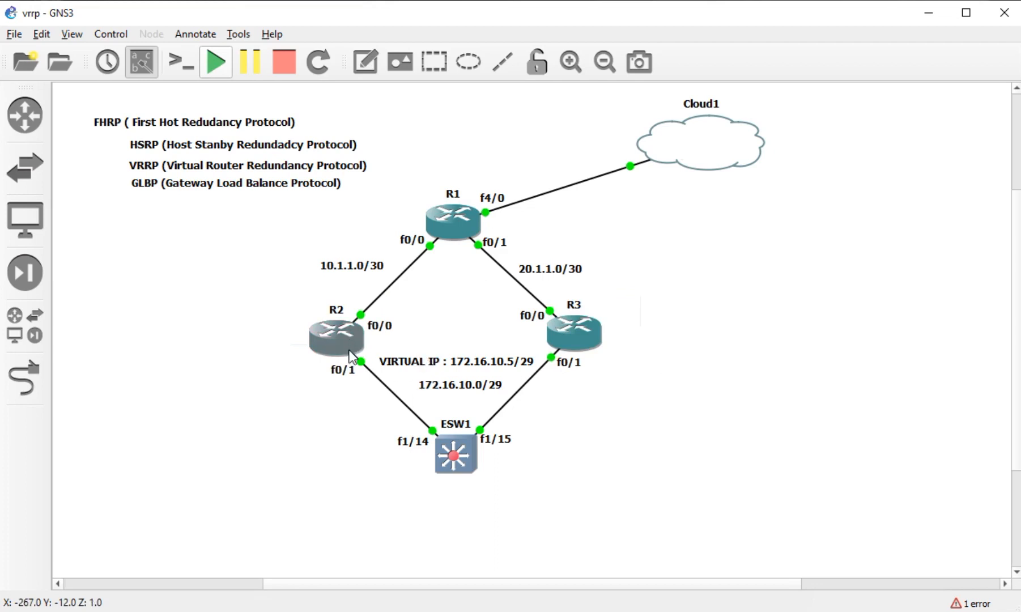
click(327, 336)
click(581, 331)
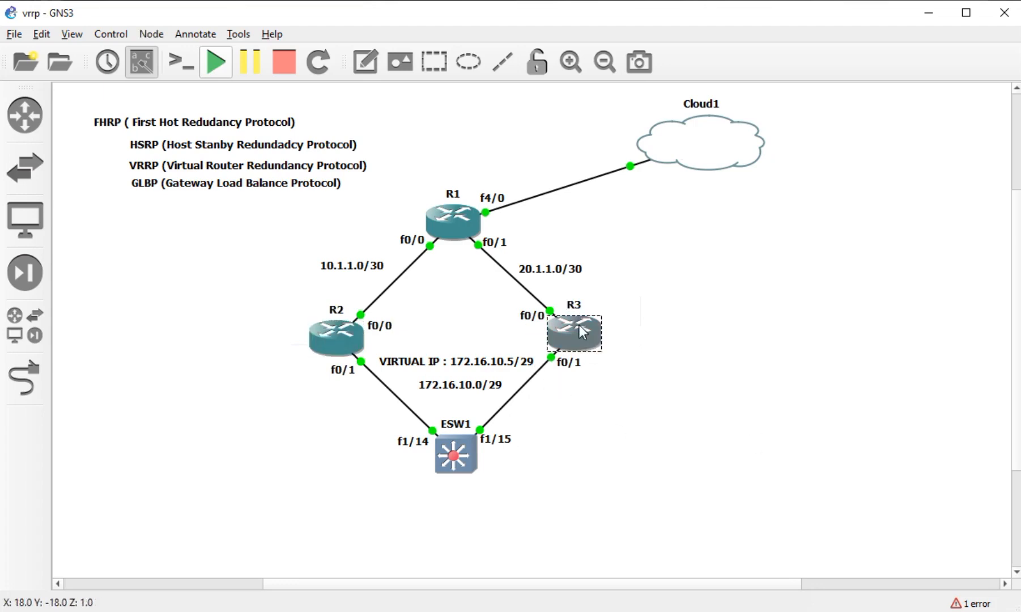
click(334, 354)
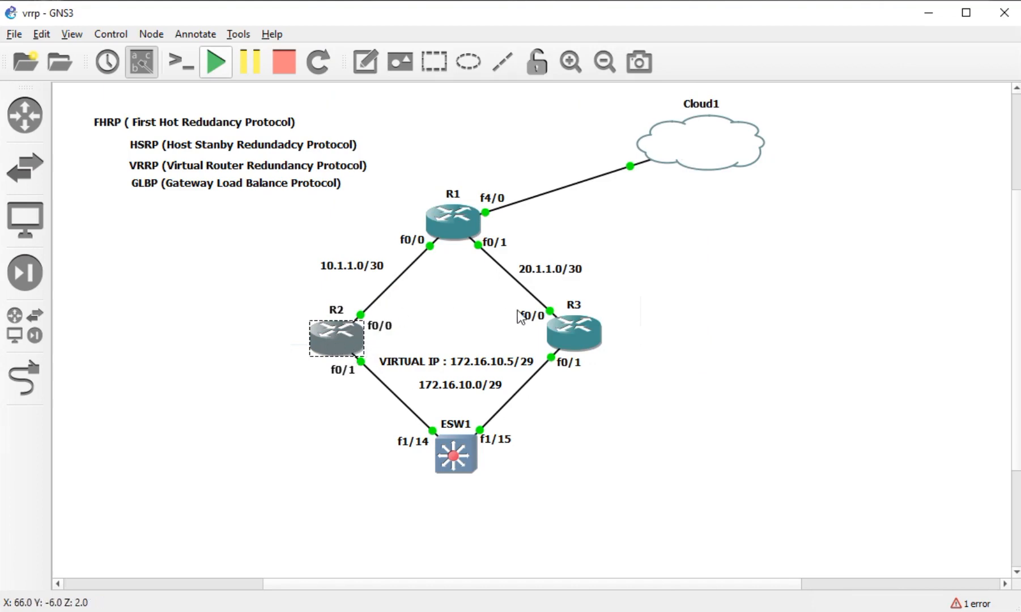
click(641, 340)
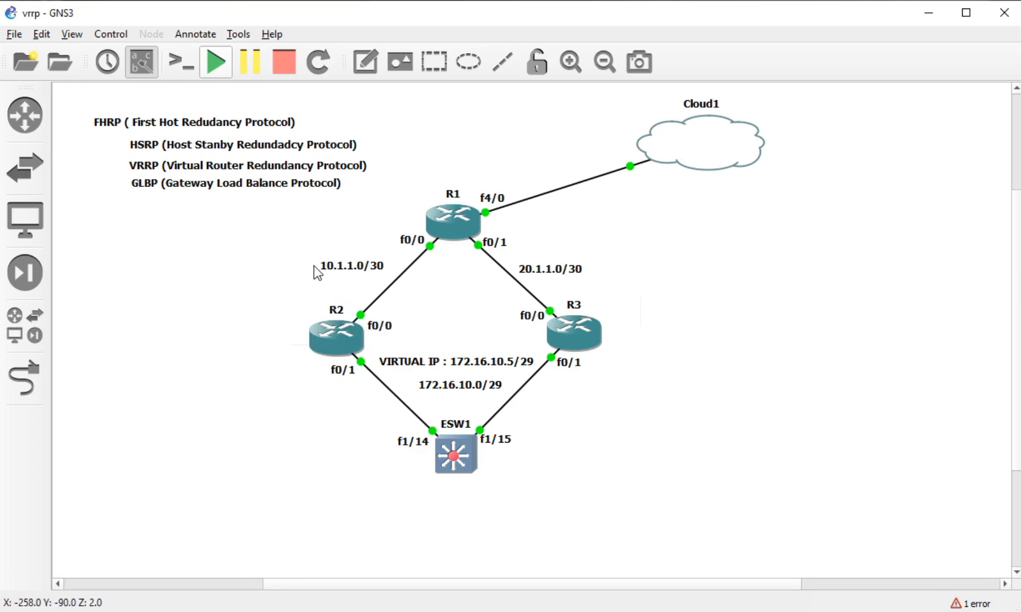
drag(294, 234, 604, 283)
click(689, 290)
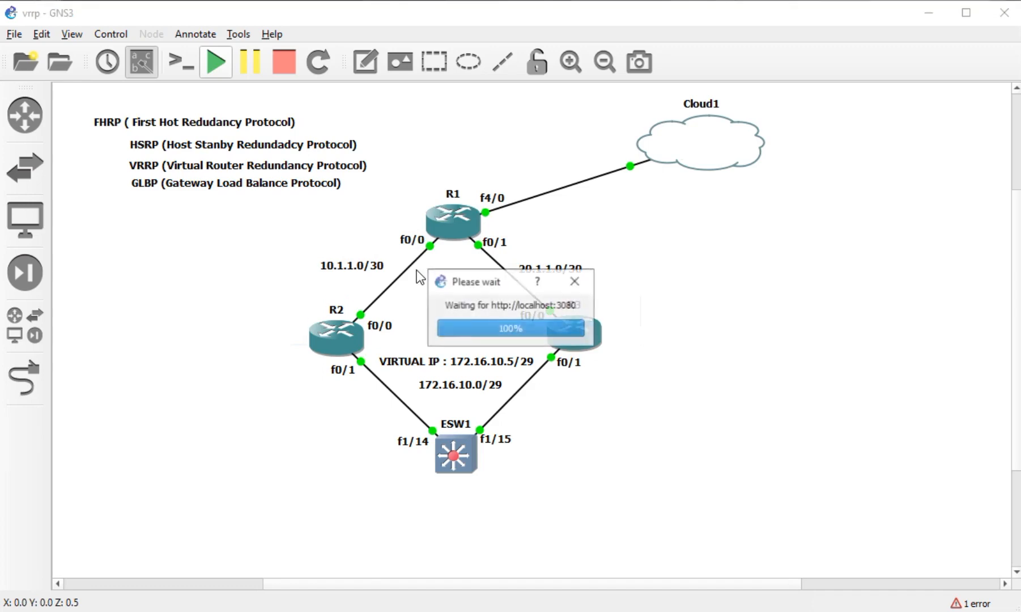
drag(294, 334, 375, 342)
click(398, 270)
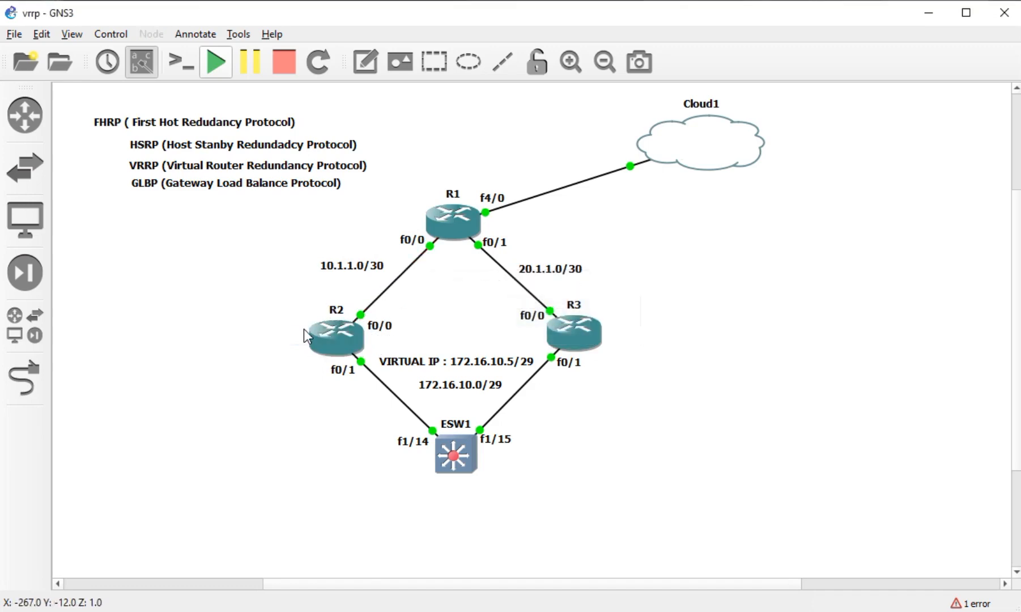
drag(306, 329, 357, 352)
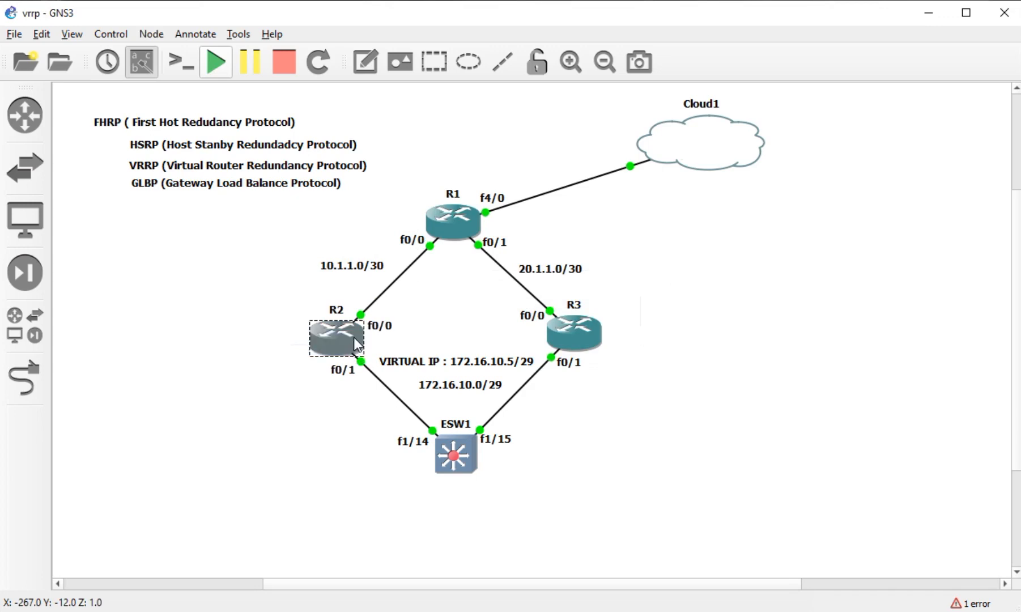
click(564, 322)
click(668, 335)
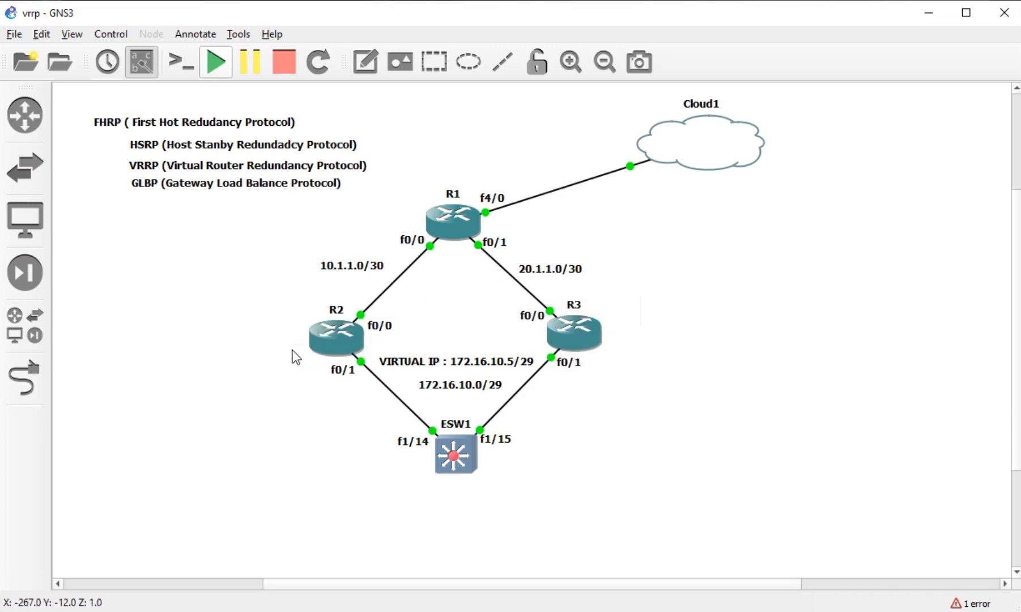
drag(290, 340, 350, 423)
click(626, 394)
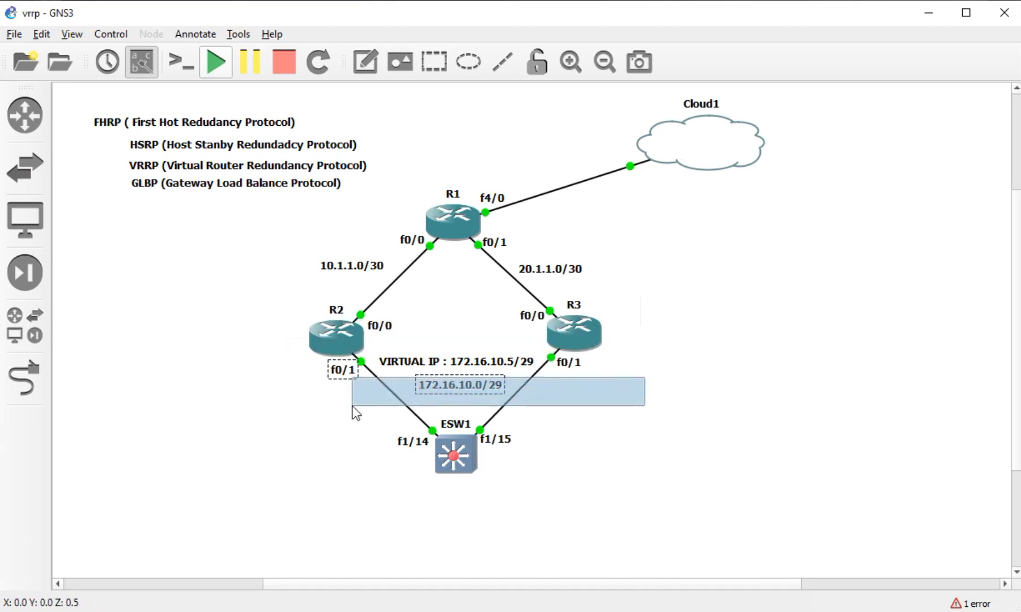
click(617, 414)
click(342, 338)
click(381, 380)
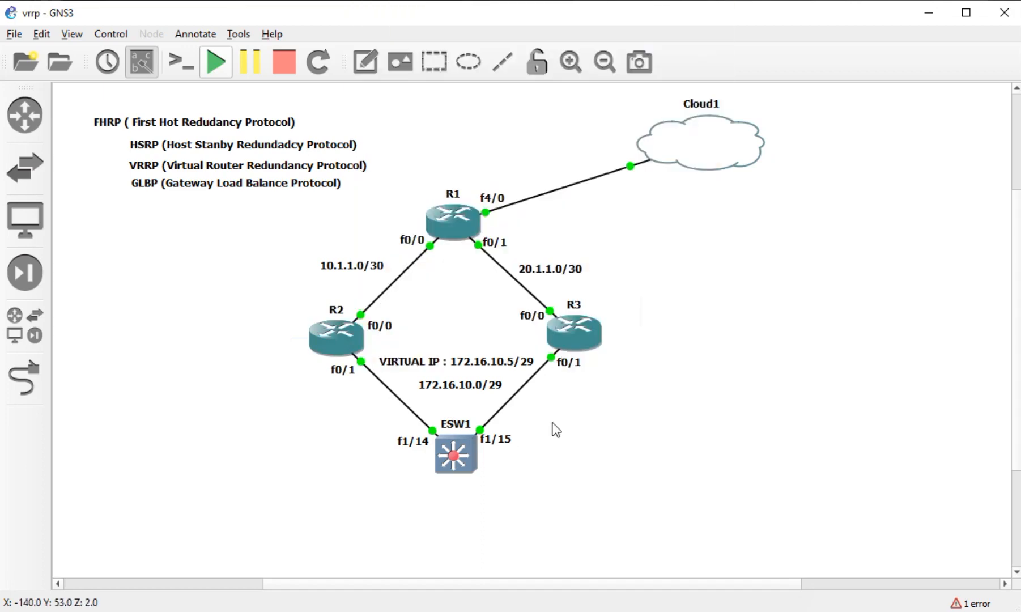
click(562, 328)
click(672, 373)
drag(357, 225, 411, 275)
click(401, 276)
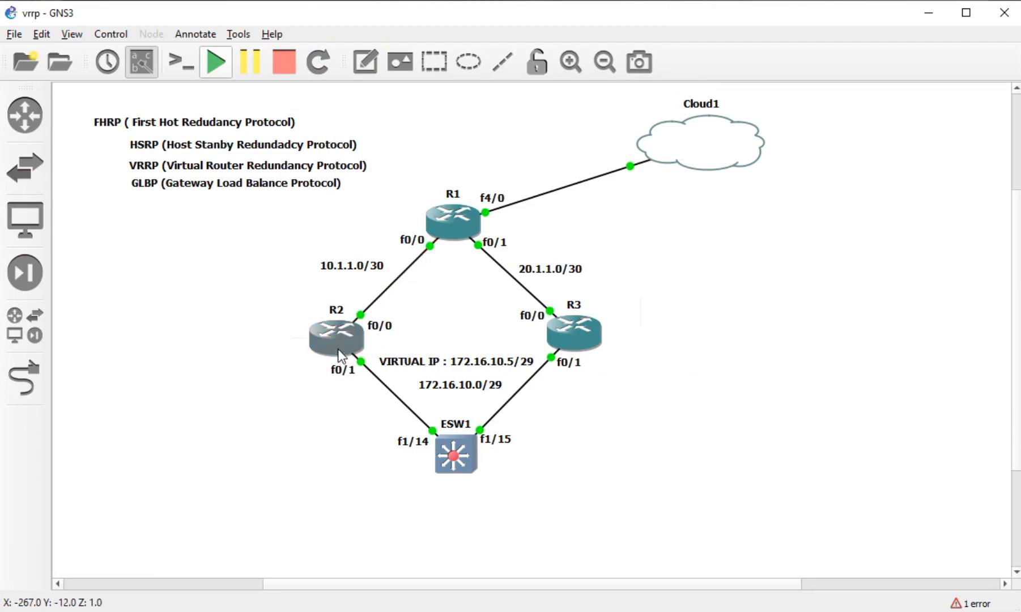
mouse_move(344, 340)
mouse_move(582, 342)
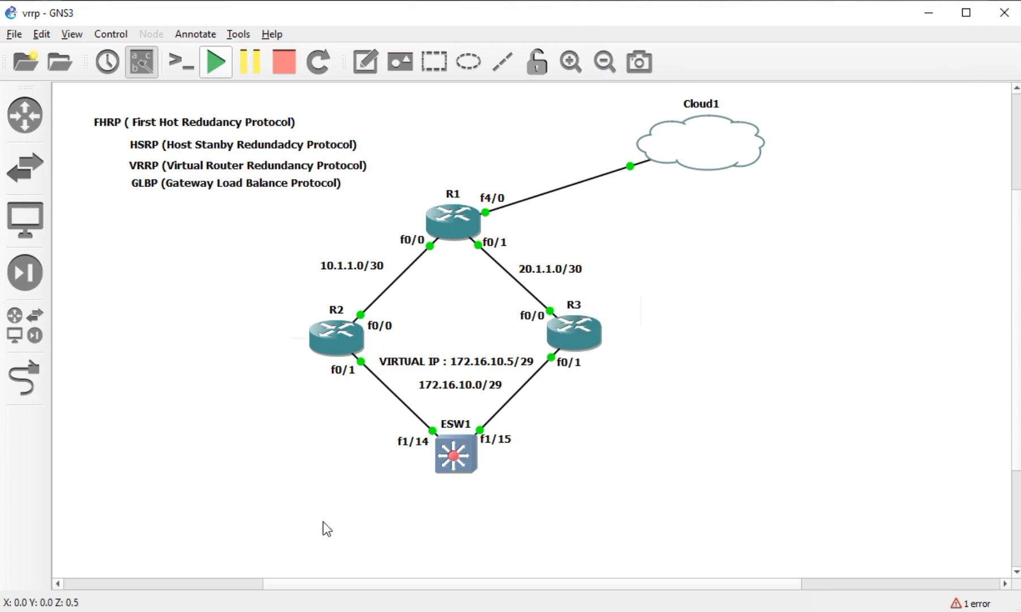
key(alt+Tab)
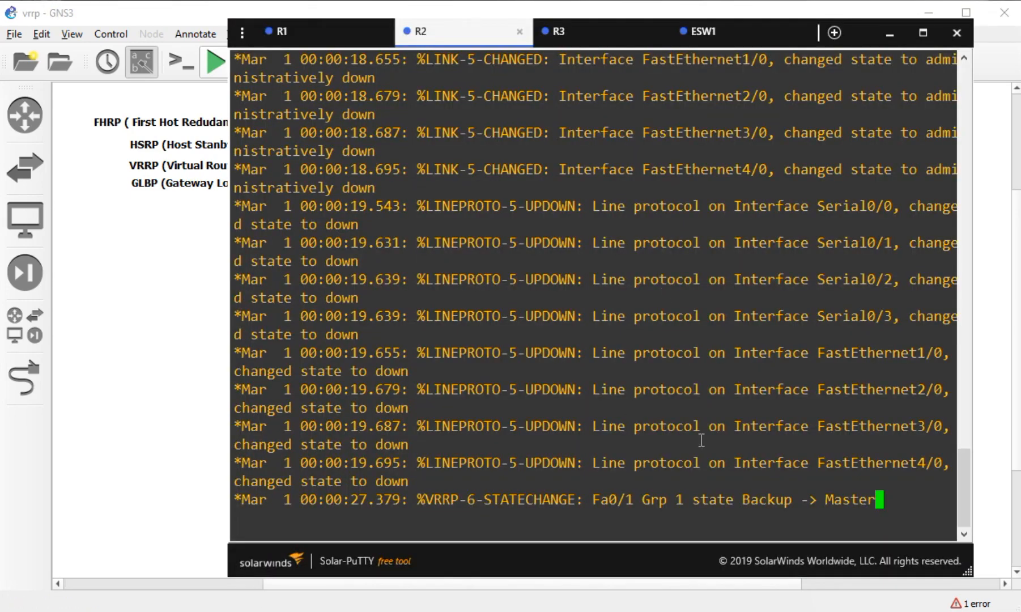
- Run 'show vrrp' on R2 to confirm it is Master at 172.16.10.1, priority 110
key(Return)
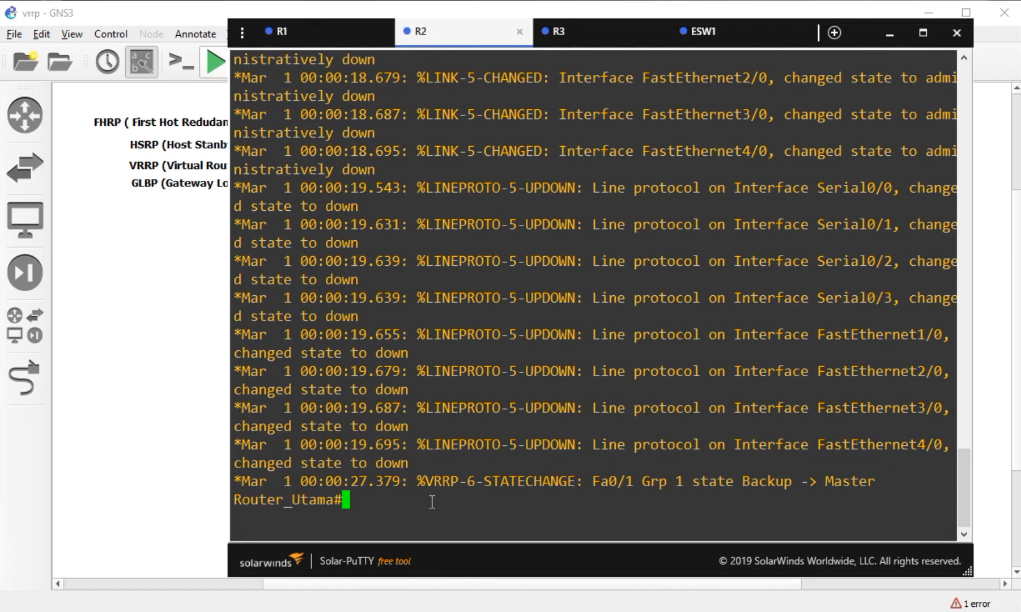
key(Return)
text(sh vrr)
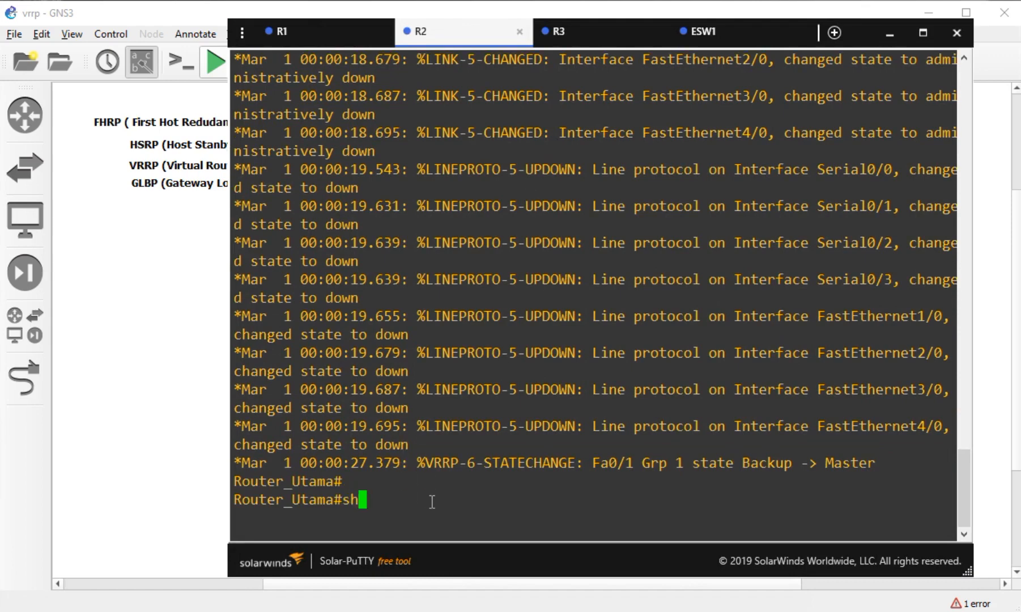
key(Tab)
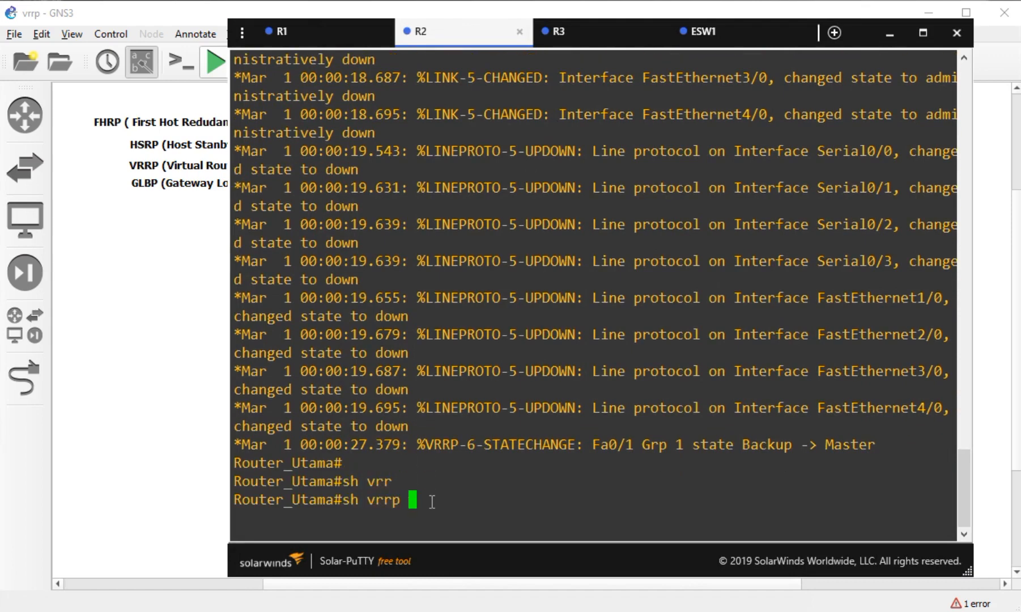
key(Return)
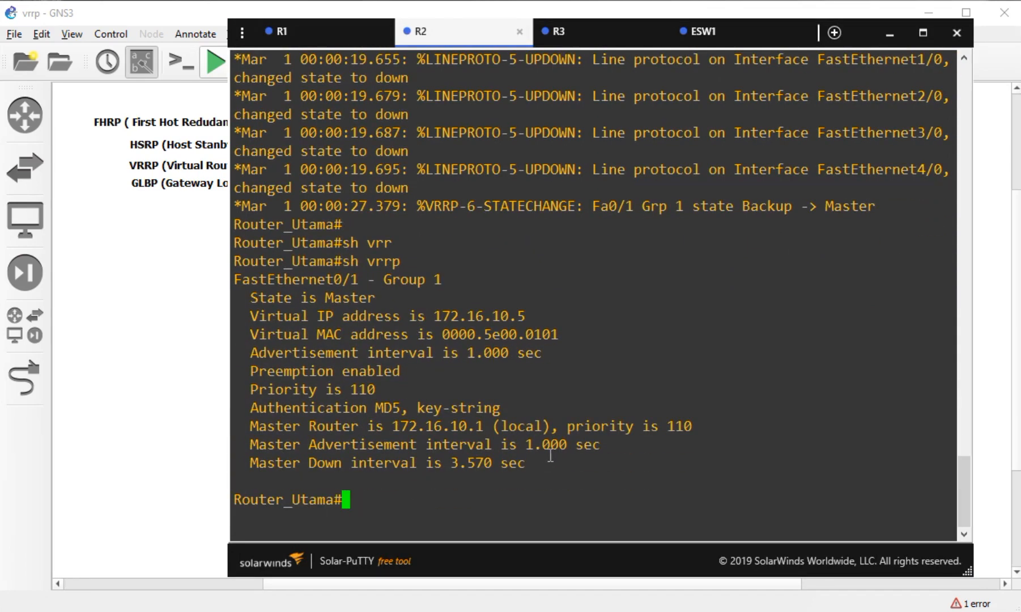
- Enter configure terminal and interface FastEthernet 0/1 on R2, fixing a mistyped command
text(onf t)
key(Tab)
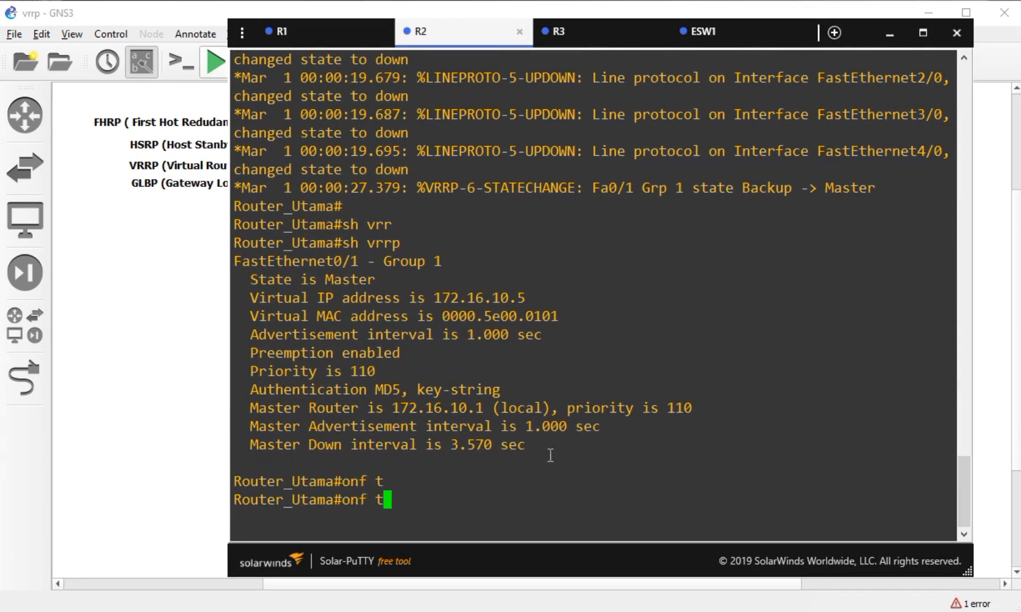
key(BackSpace)
key(BackSpace)
key(BackSpace)
key(BackSpace)
key(BackSpace)
text(conf t)
key(Tab)
key(Return)
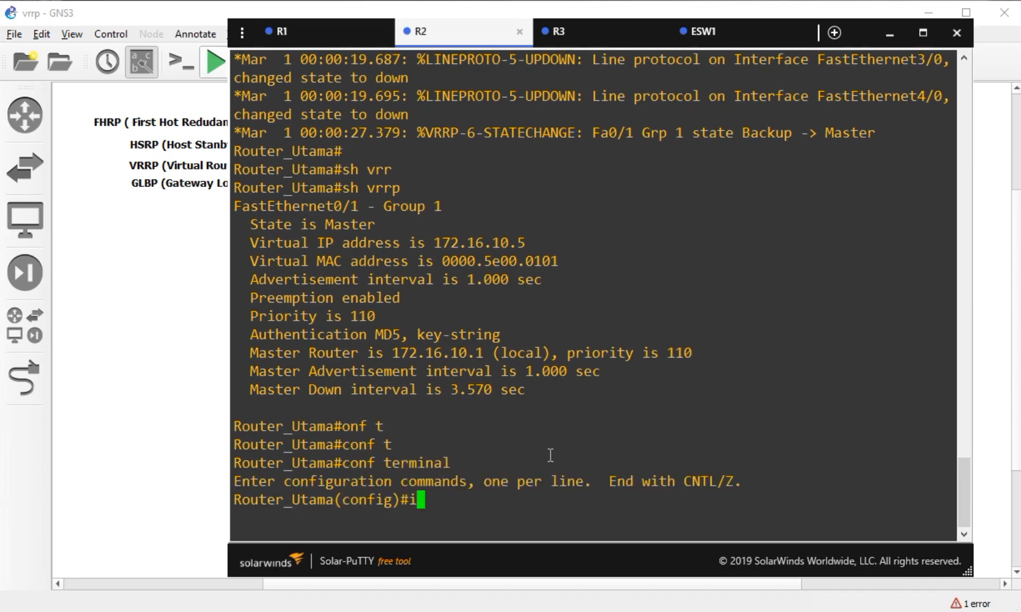
text(int)
key(Tab)
text(fa)
key(Tab)
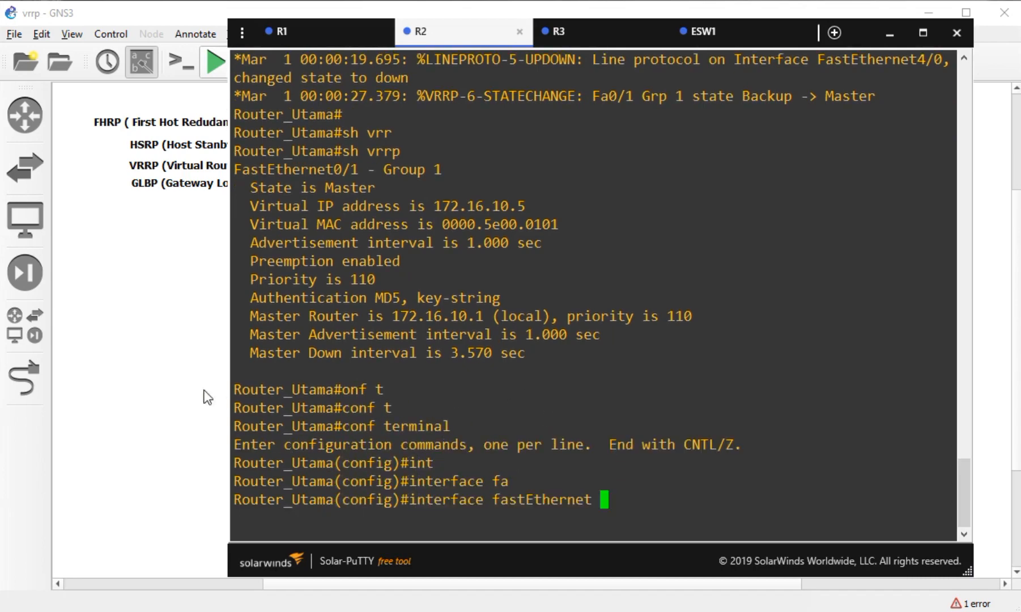
key(alt+Tab)
key(alt+Tab)
text(0/1)
key(Return)
- List the options for 'vrrp 1 track ?' and 'vrrp 1 track 1 ?', then erase the unfinished command
text(vrr)
key(Tab)
text(1)
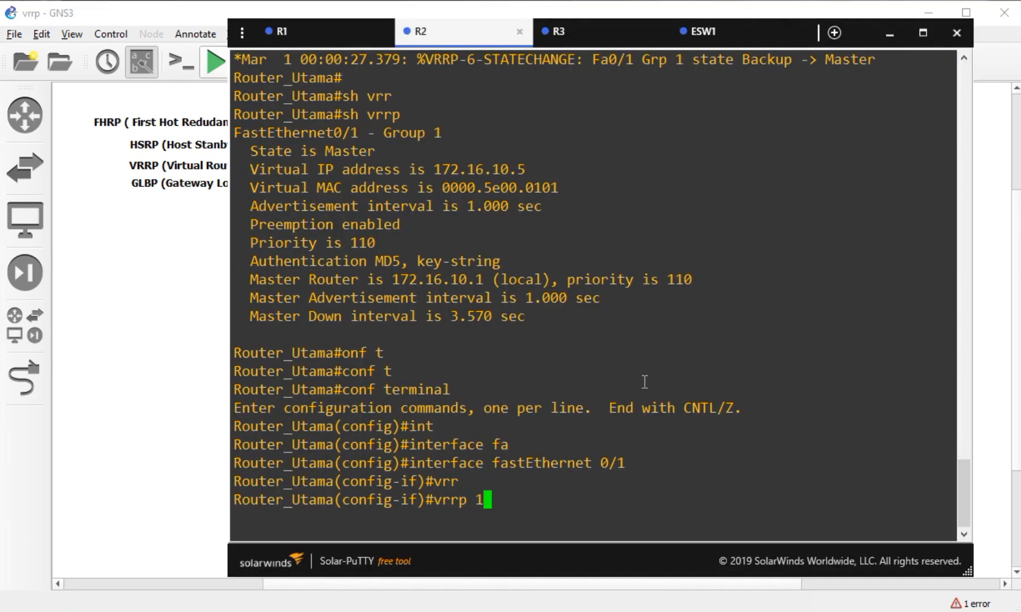
text( tra)
key(Tab)
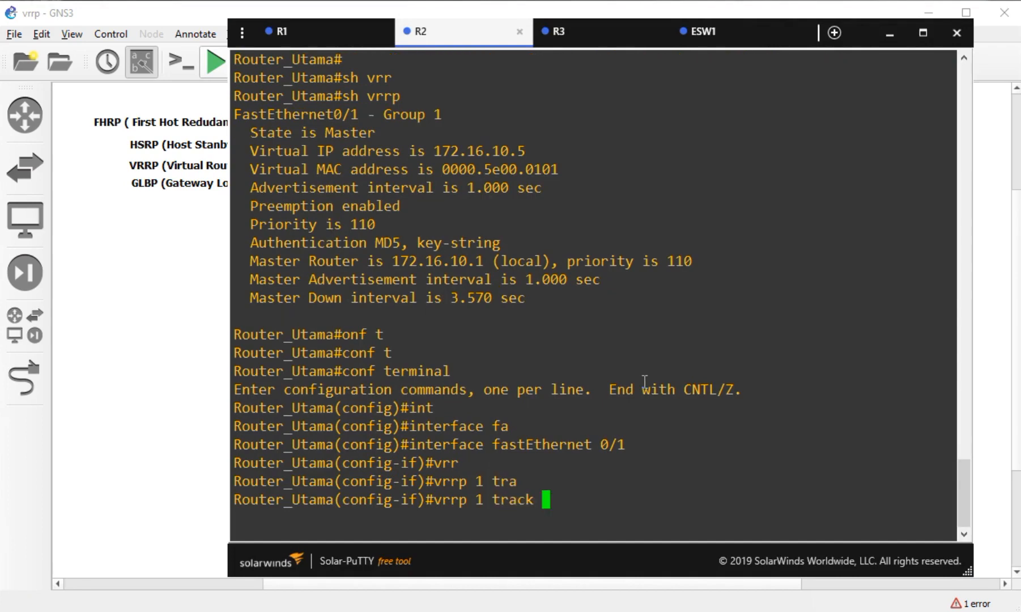
text(?1 ?)
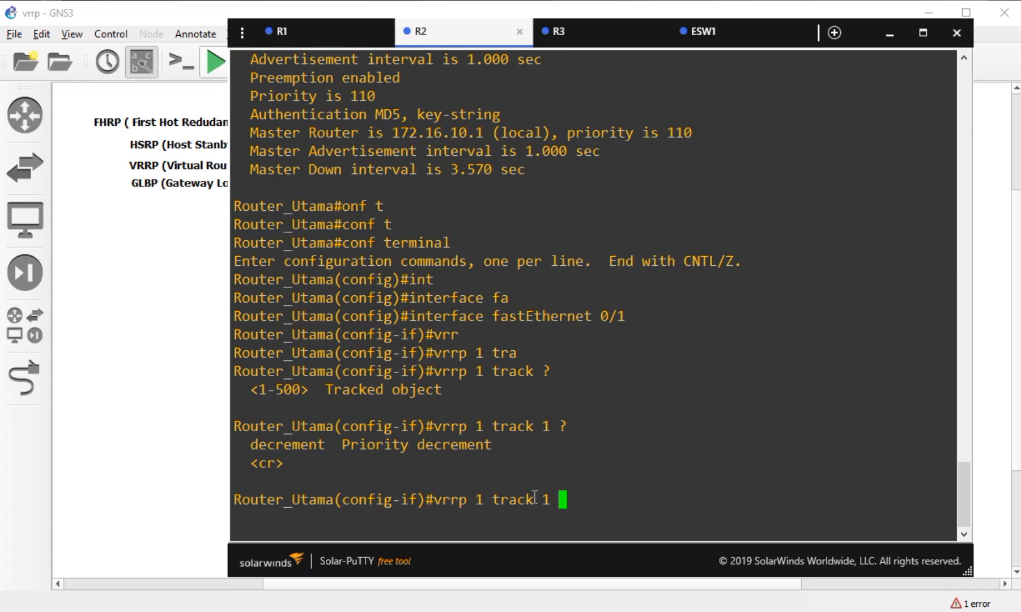
drag(562, 500, 599, 499)
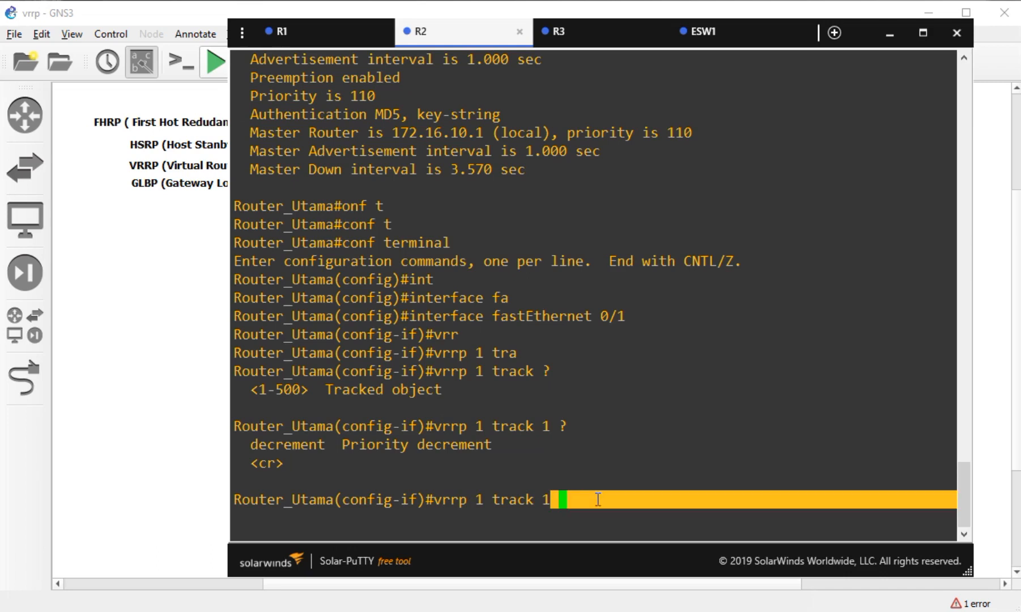
click(599, 500)
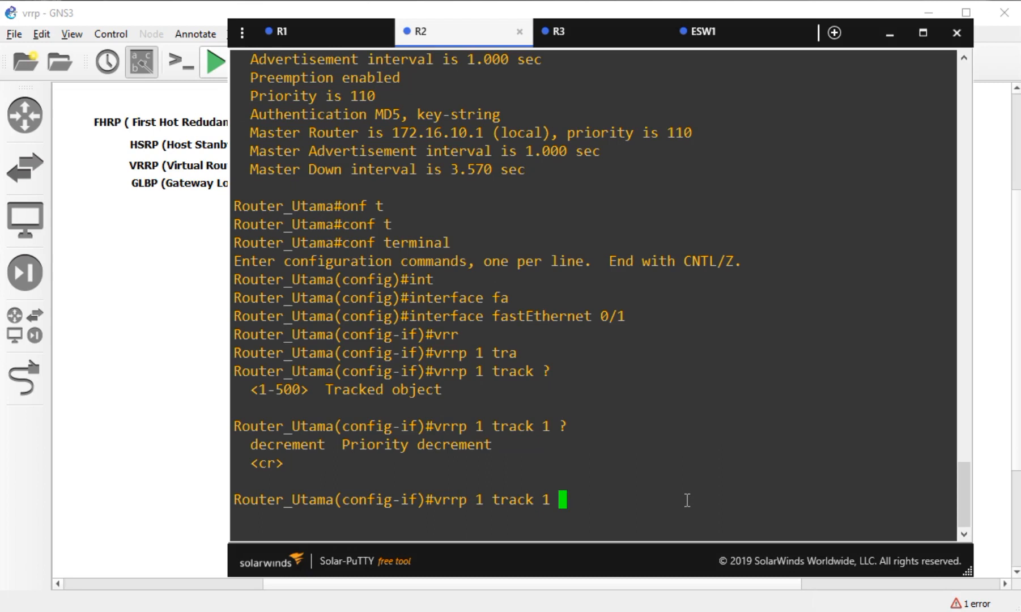
key(BackSpace)
key(BackSpace)
key(BackSpace)
key(BackSpace)
key(BackSpace)
key(BackSpace)
key(BackSpace)
key(BackSpace)
key(BackSpace)
key(BackSpace)
key(BackSpace)
key(BackSpace)
key(BackSpace)
key(BackSpace)
key(BackSpace)
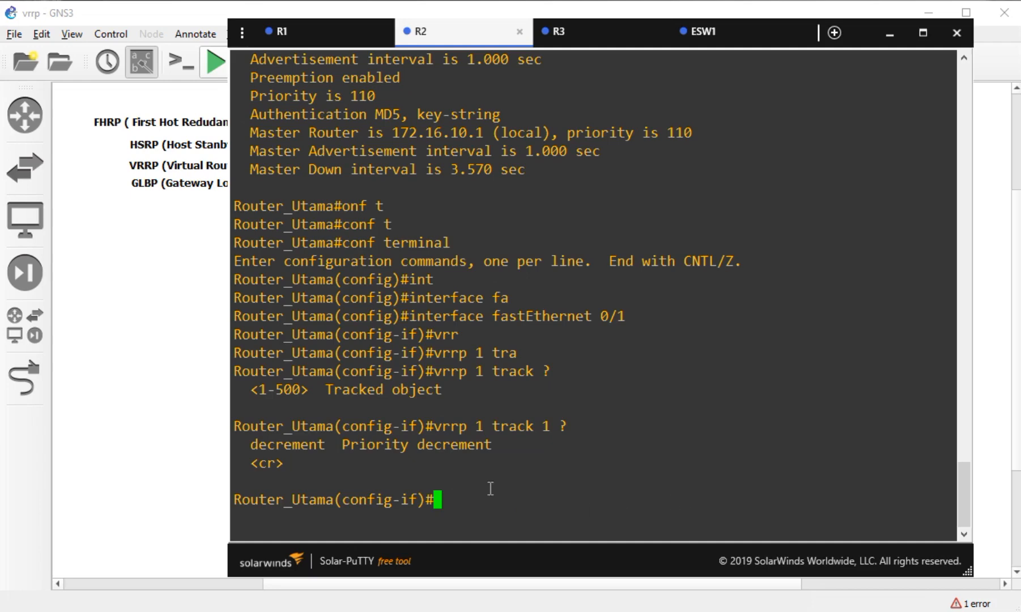
- On ESW1's console, run 'do ping google.com' and get 5/5 replies via DNS 8.8.8.8
click(142, 433)
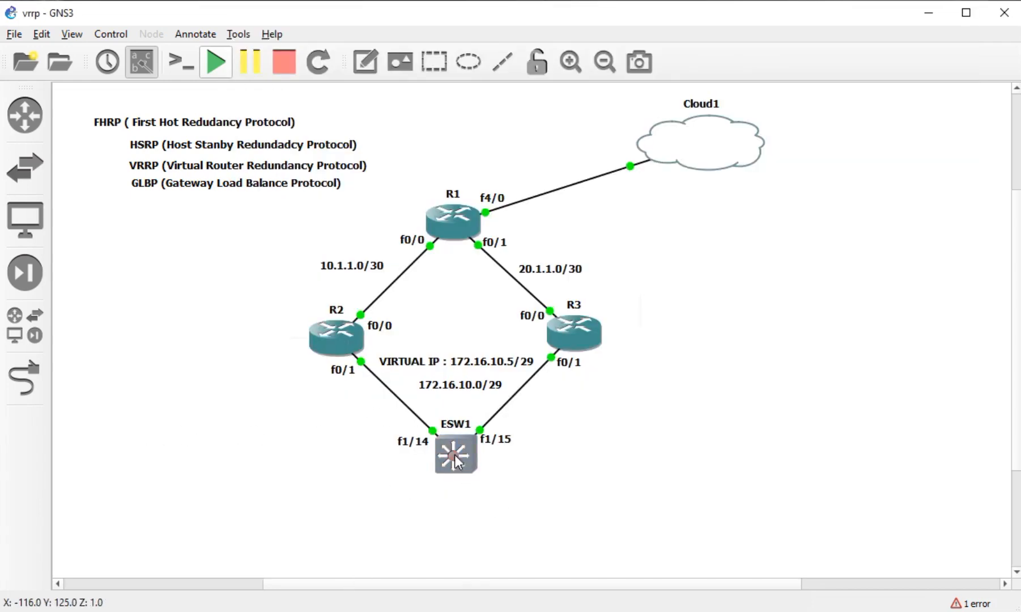
click(284, 611)
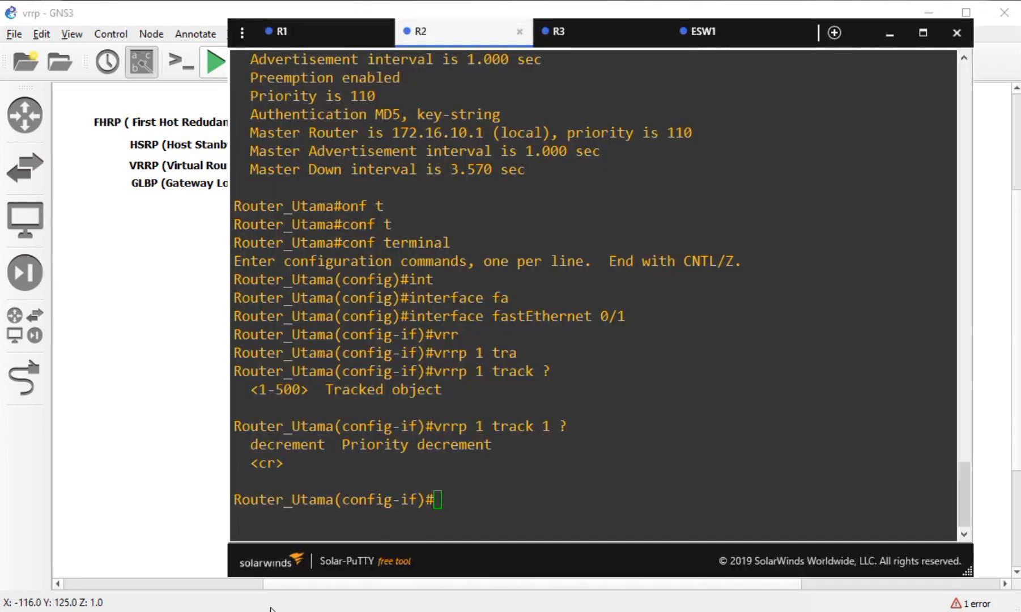
click(707, 35)
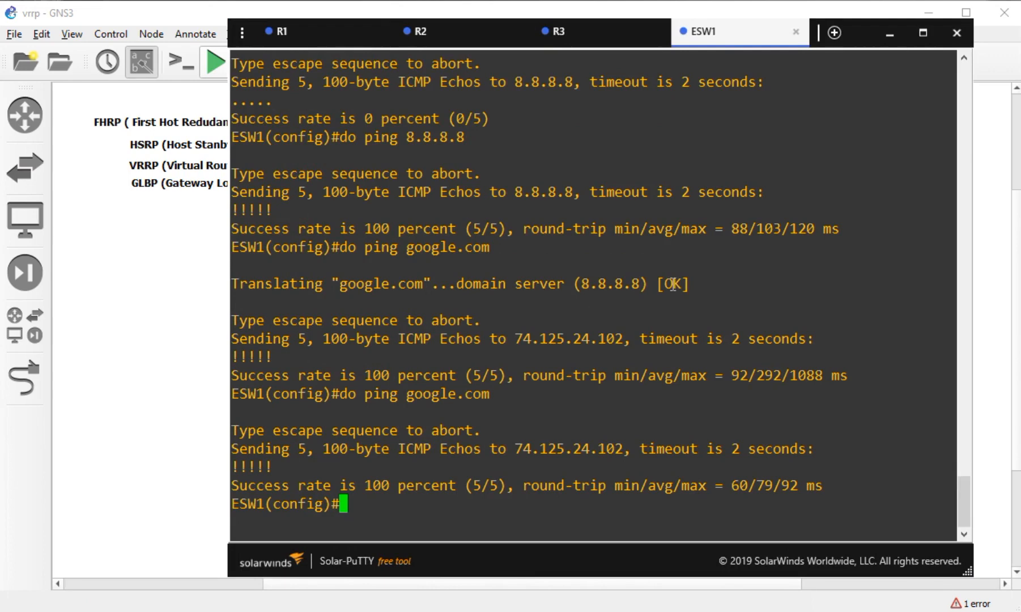
text(ping google.com)
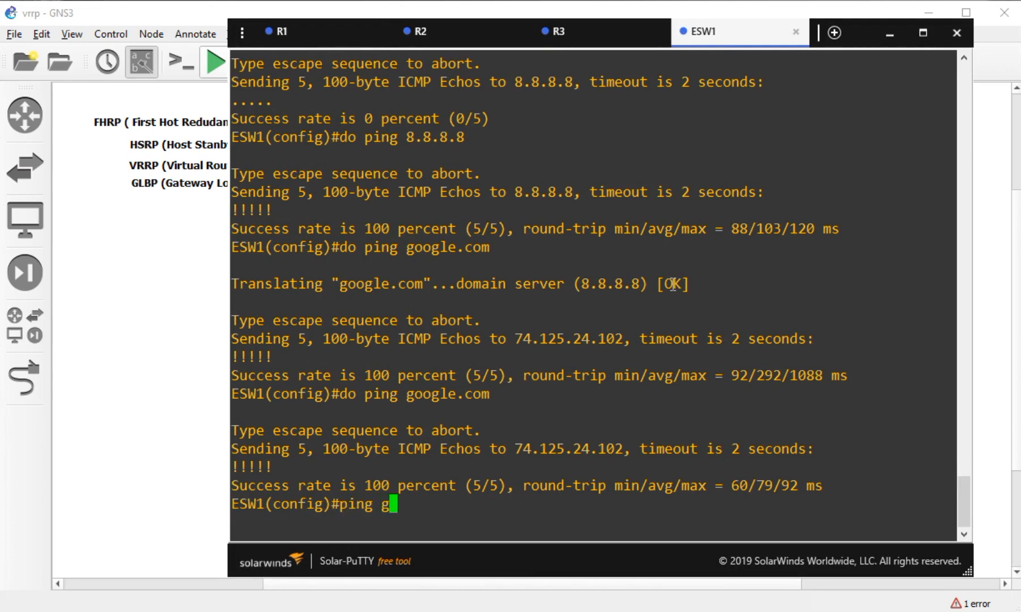
key(Left)
key(Left)
key(Left)
key(Left)
key(Left)
key(Left)
key(Left)
key(Left)
key(Left)
key(Left)
key(Left)
key(Left)
key(Left)
key(Left)
key(Left)
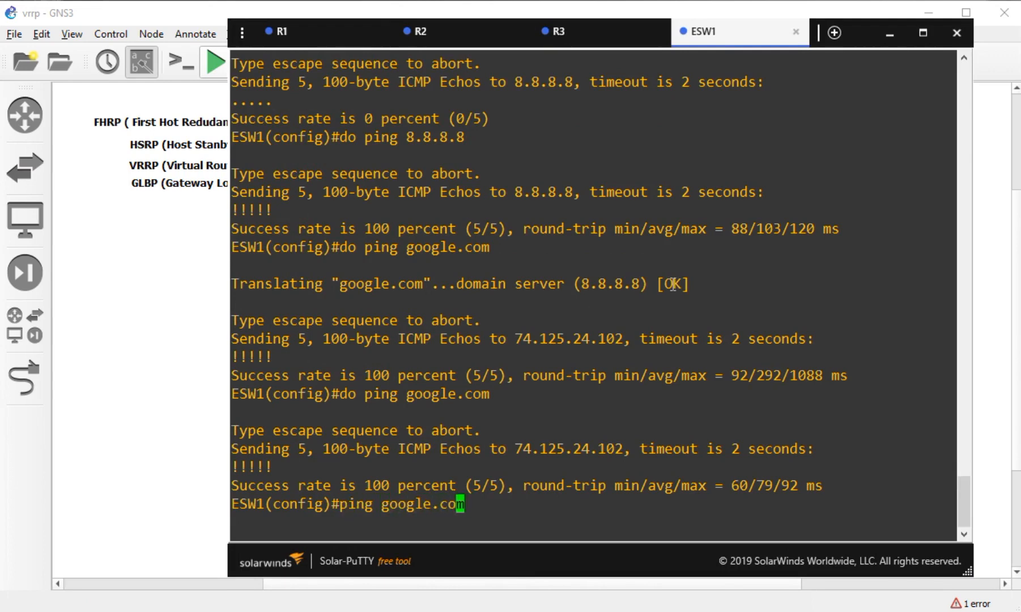
text(do)
key(Return)
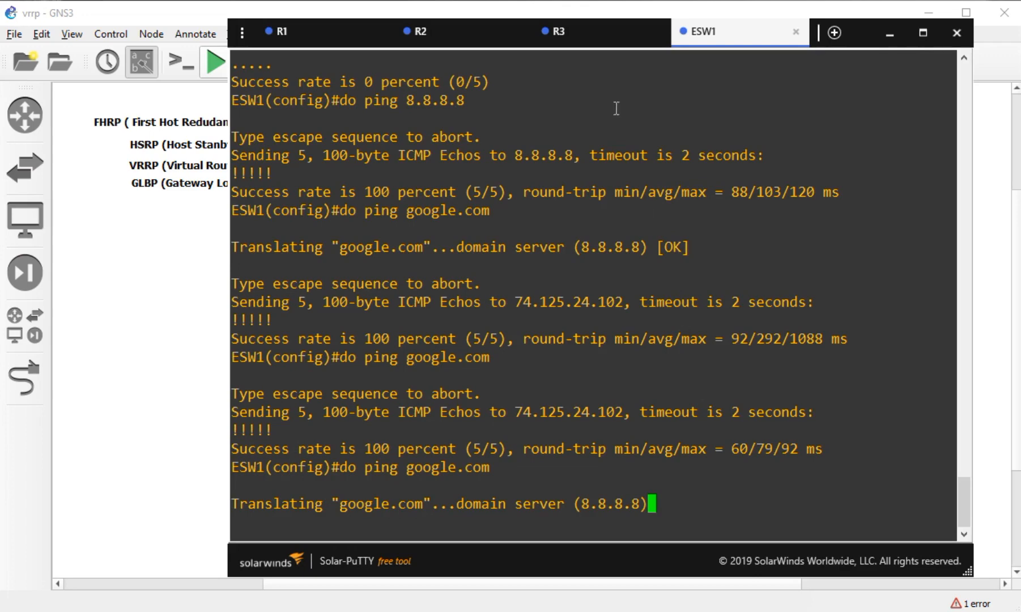
- Ping google.com from R3
click(573, 39)
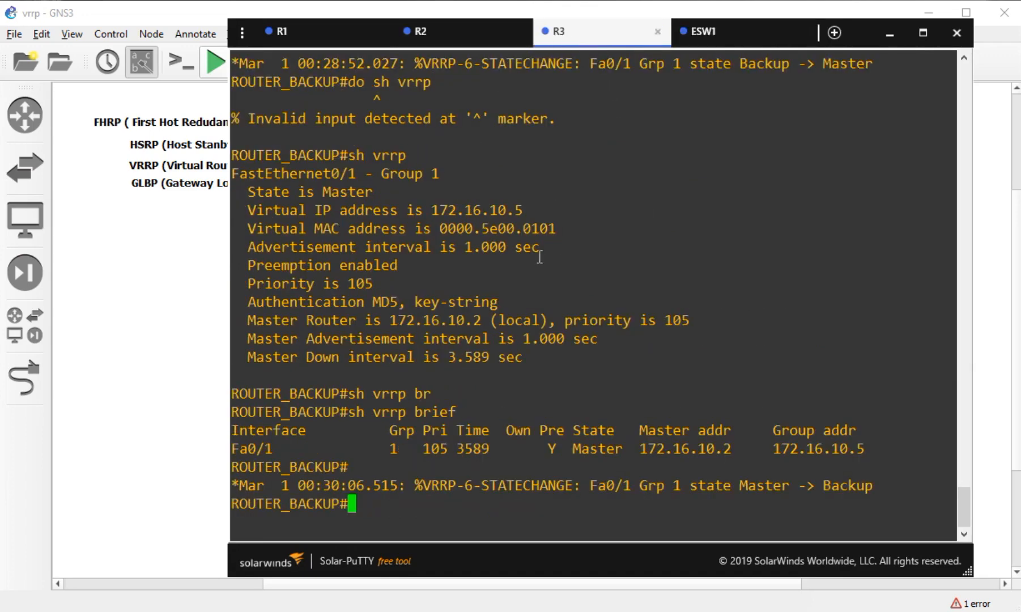
text(ping google.com)
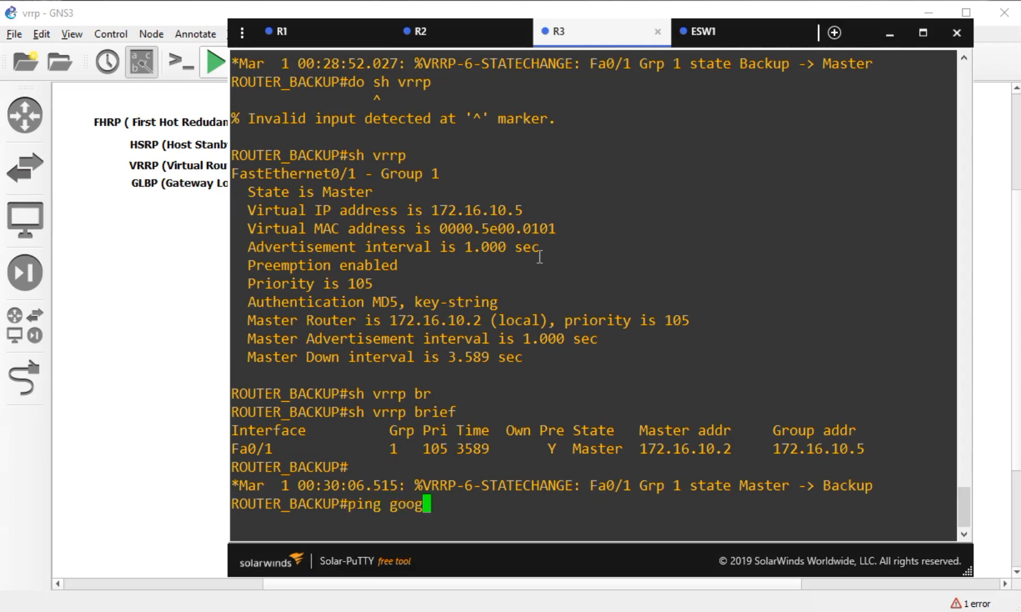
key(Return)
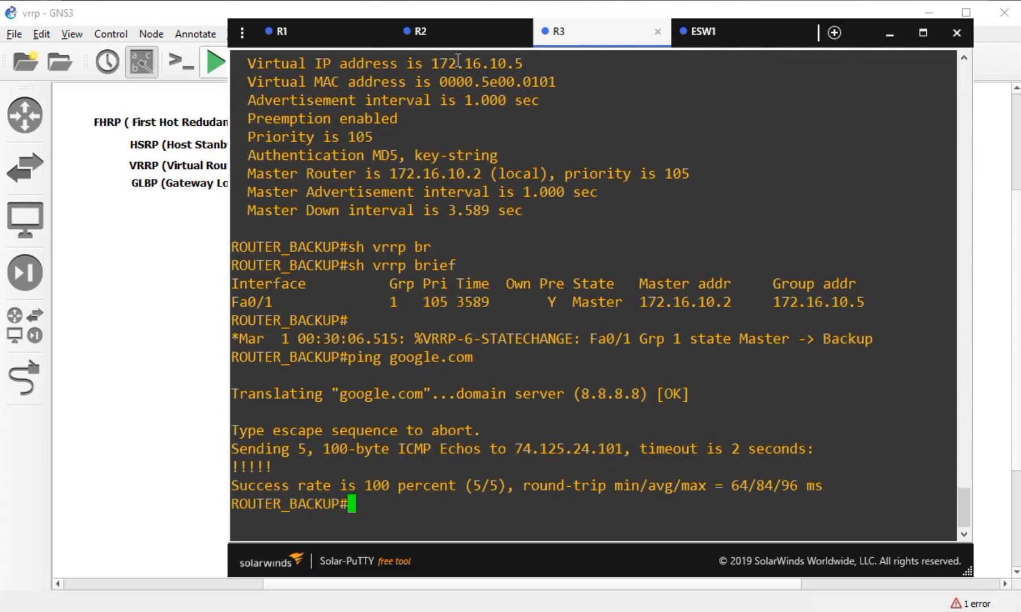
- Leave configuration mode on R2 and ping google.com with 100 percent success
click(447, 32)
text(z)
key(Return)
key(Return)
text(pi)
key(ctrl+z)
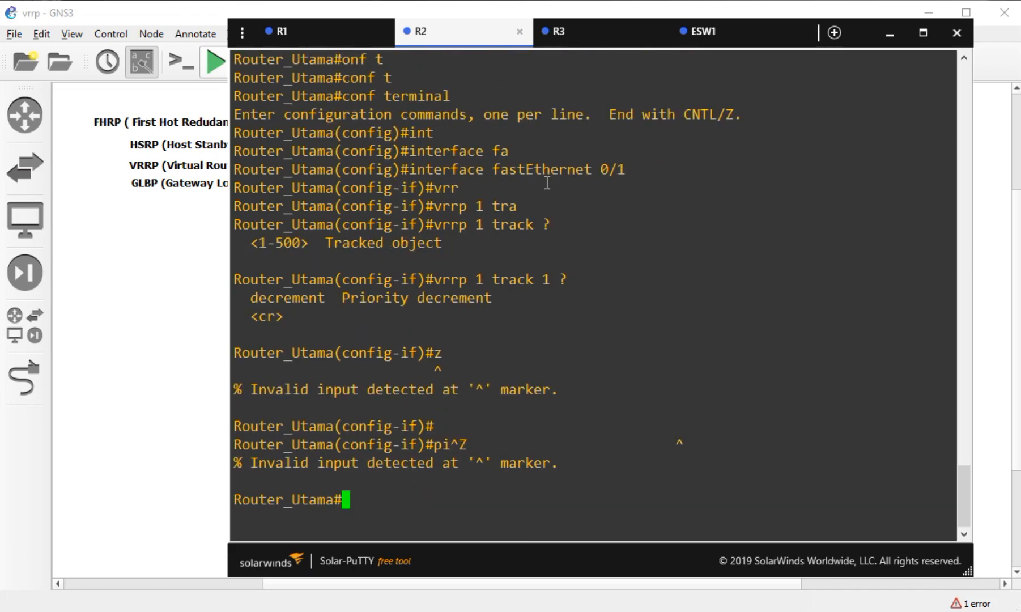
text(ping google.com)
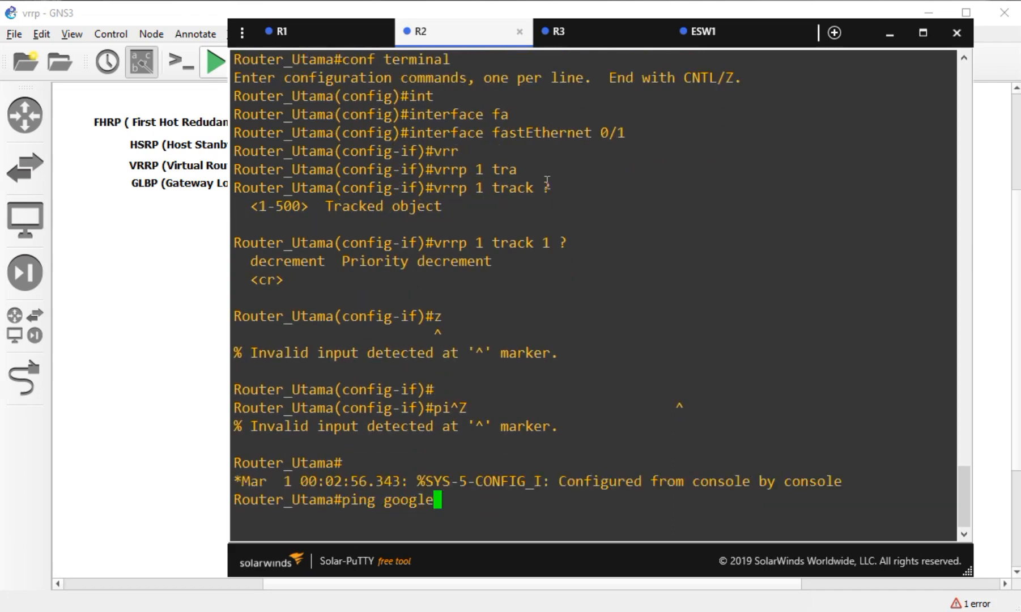
key(Return)
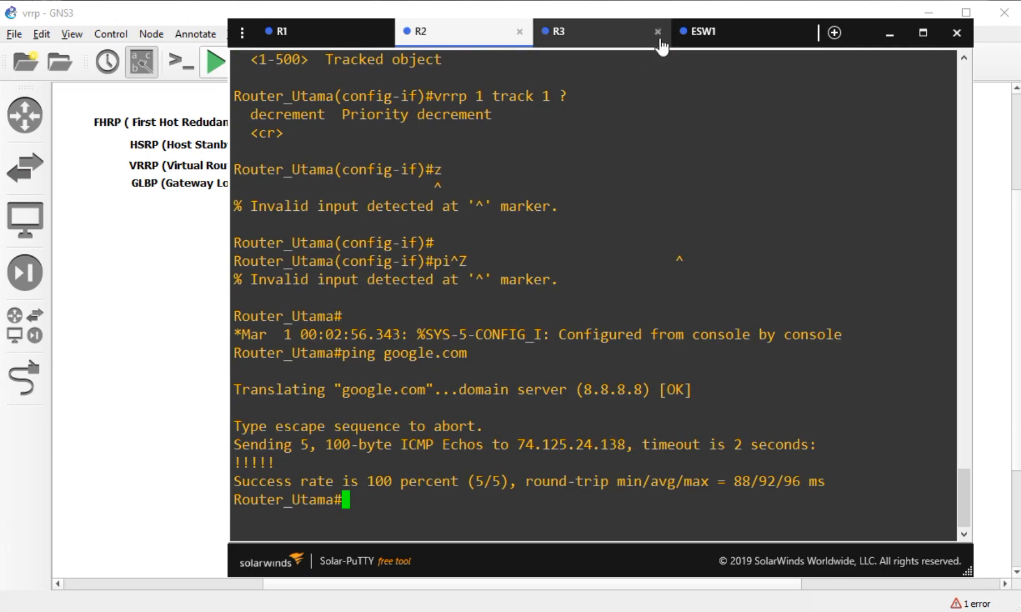
- Rerun the google.com ping on ESW1 from command history
click(680, 31)
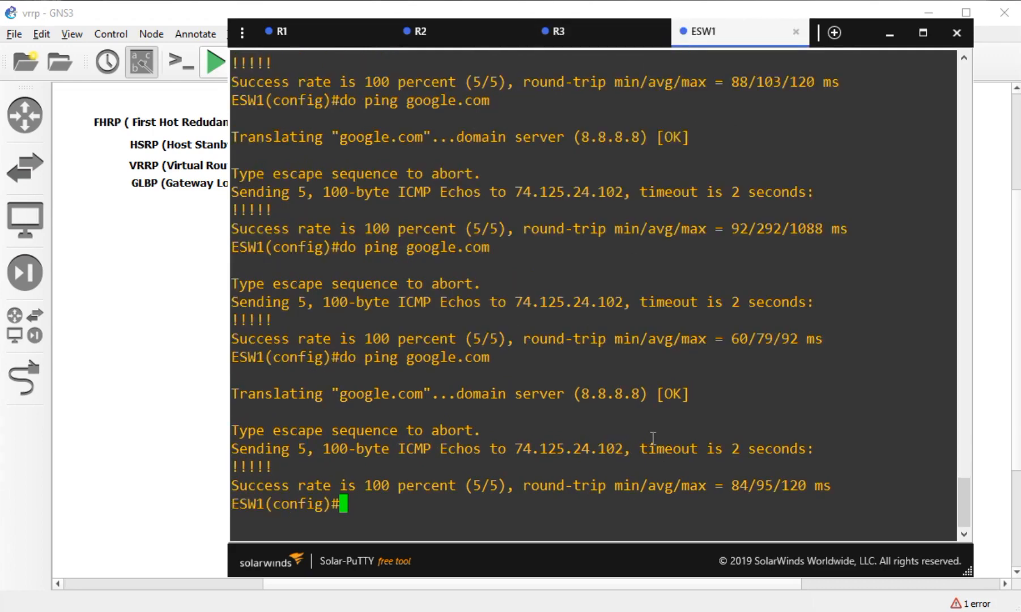
key(Up)
key(Return)
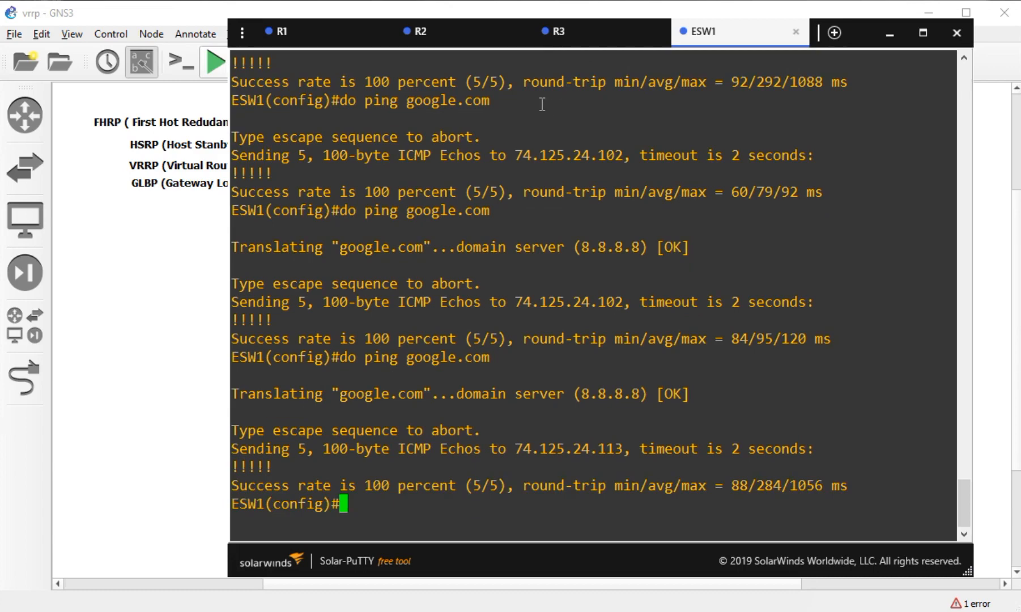
click(458, 45)
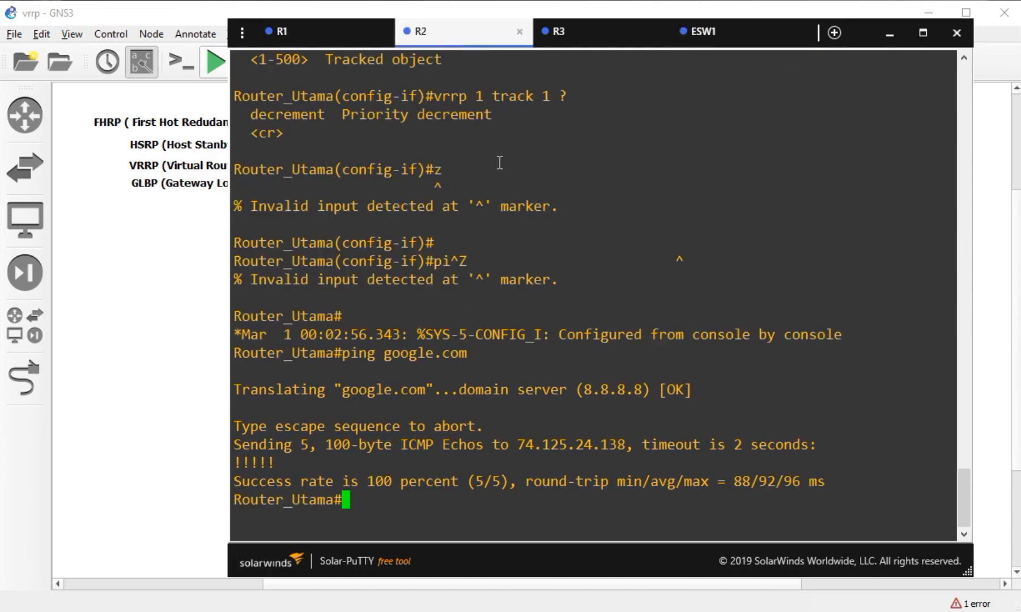
- Stop router R2 from the topology canvas
click(94, 371)
right_click(342, 334)
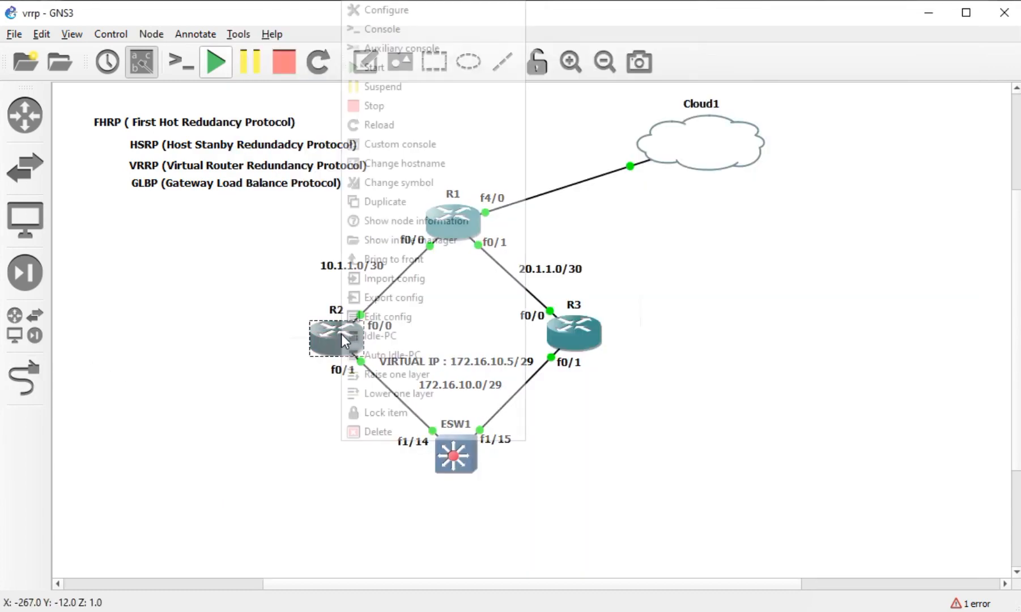
click(389, 105)
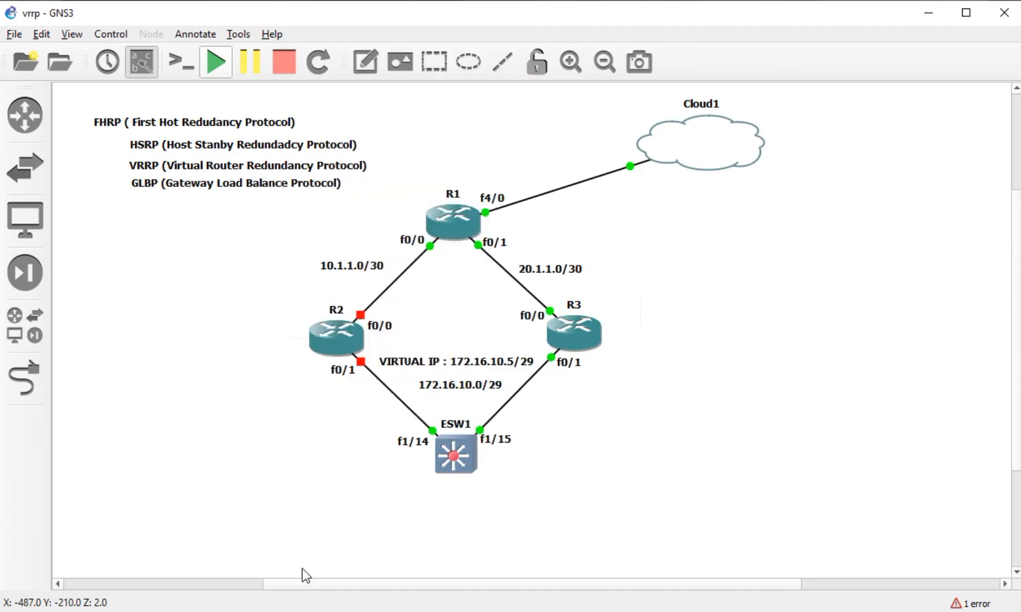
- Rerun the ping to google.com three times on ESW1 to confirm connectivity survives
click(752, 35)
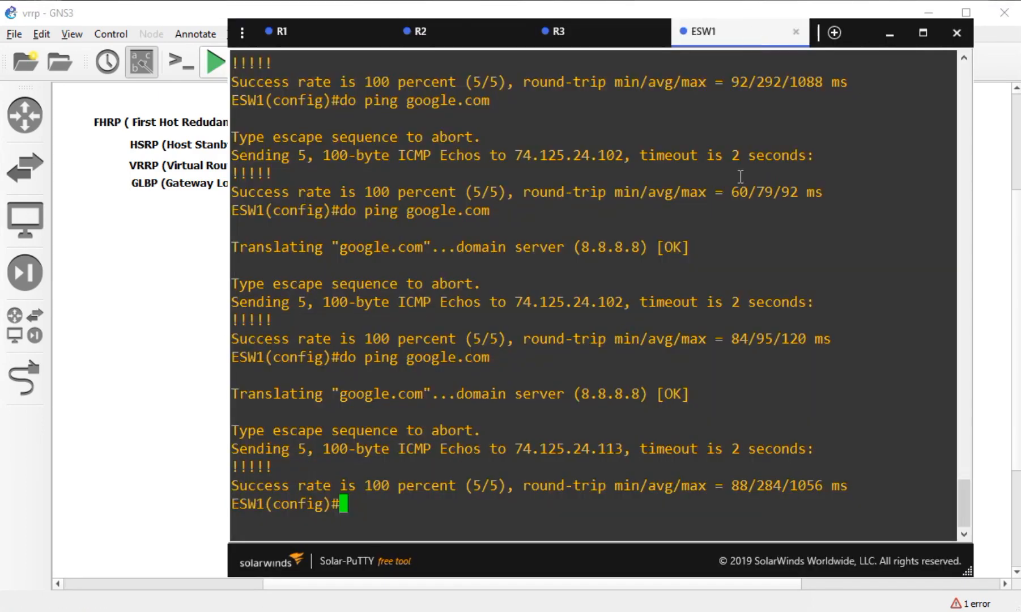
key(Up)
key(Return)
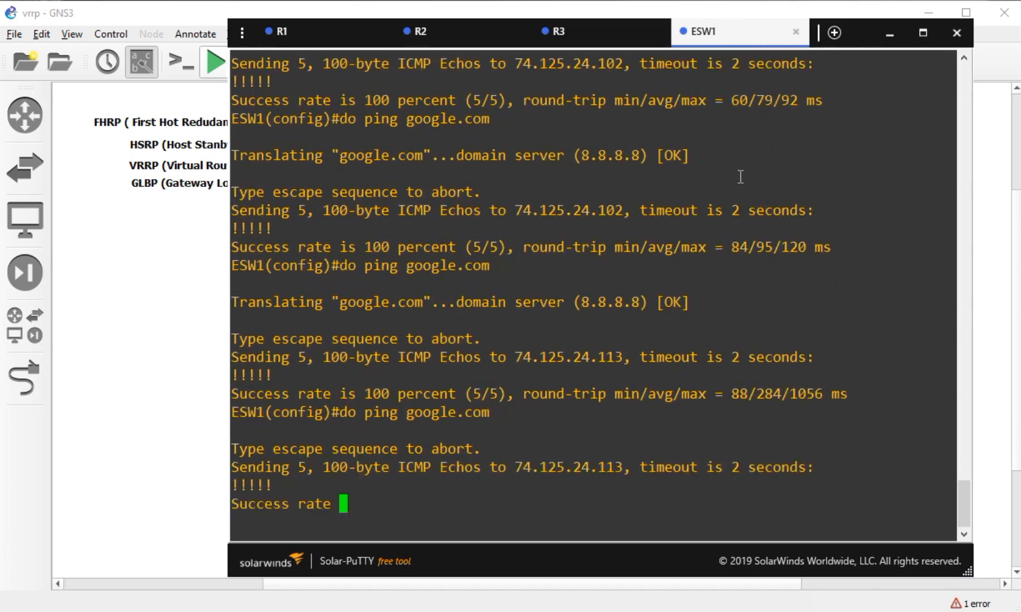
key(Up)
key(Return)
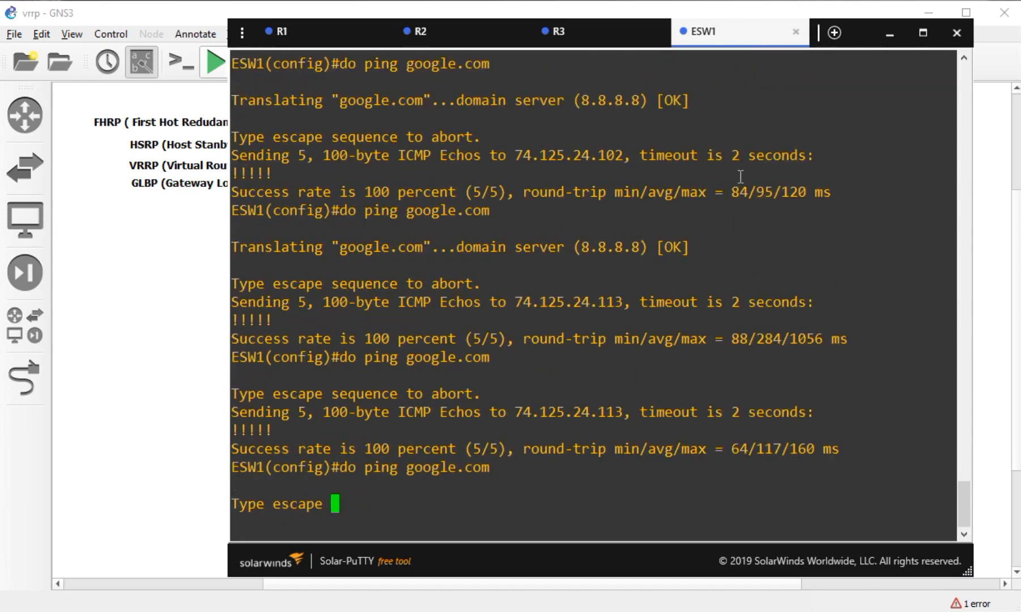
key(Up)
key(Return)
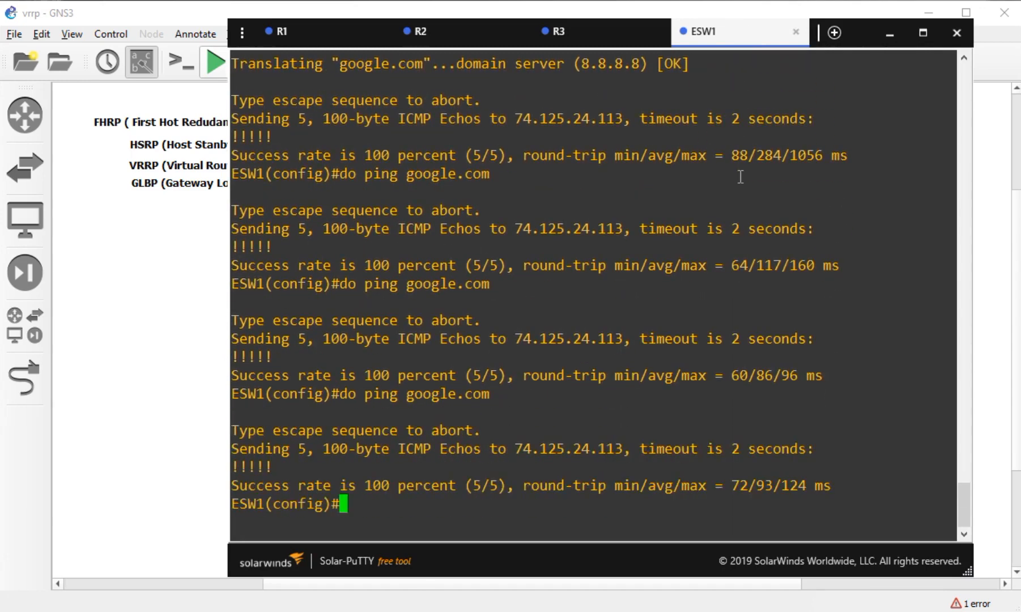
- Run sh vrrp on R3 to confirm it is now the VRRP master
click(573, 31)
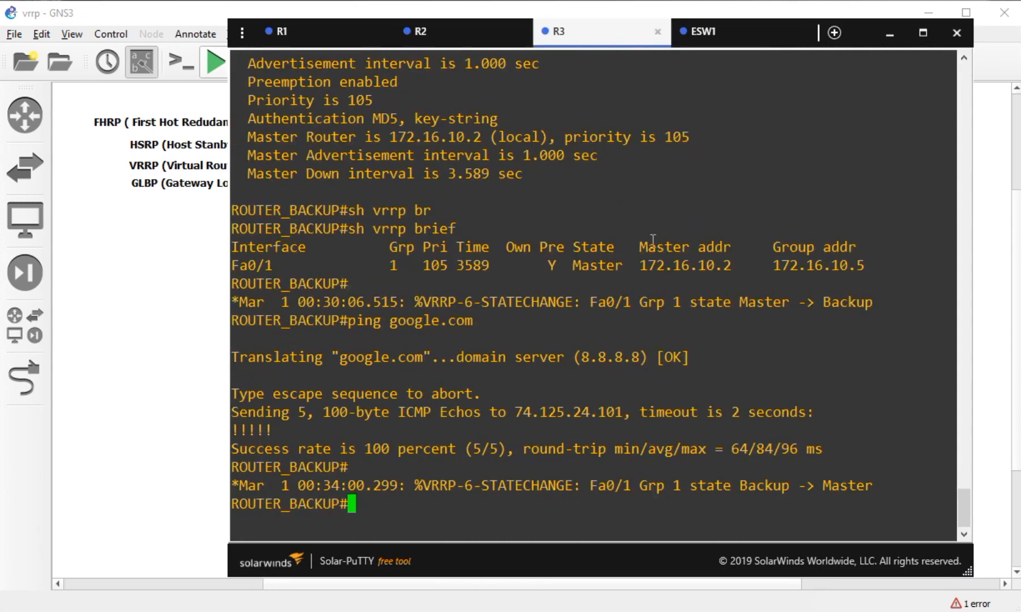
text(sh vrrp)
key(Return)
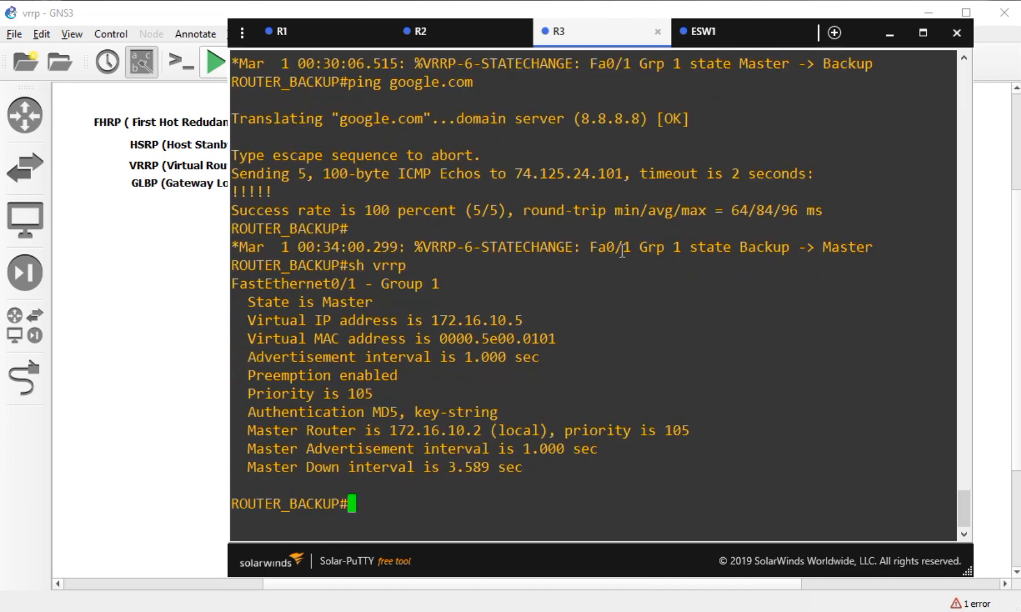
- Repeat the google.com ping three more times on ESW1, then return to the topology diagram
click(726, 32)
key(Up)
key(Return)
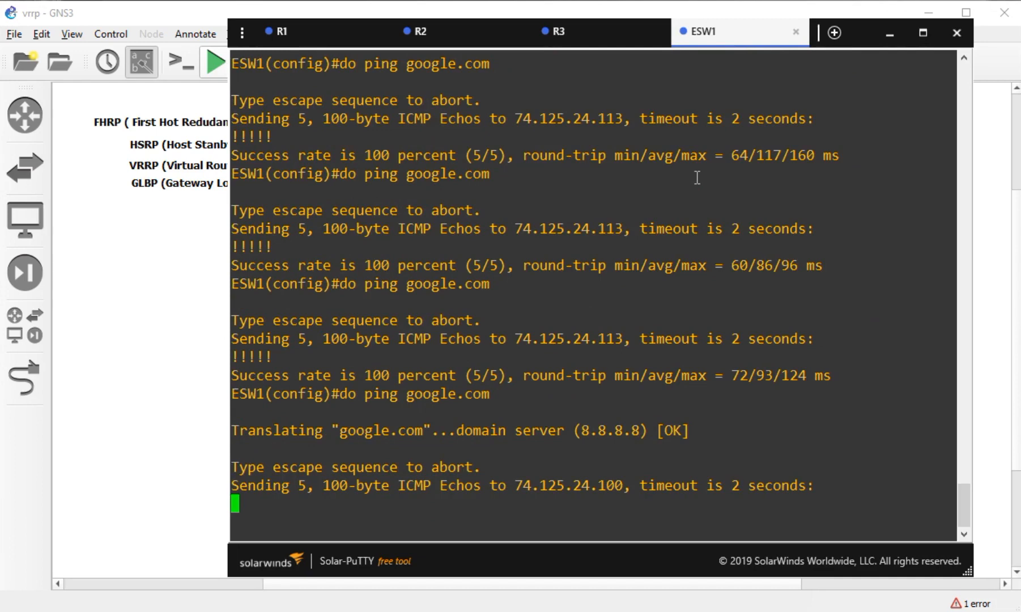
key(Up)
key(Return)
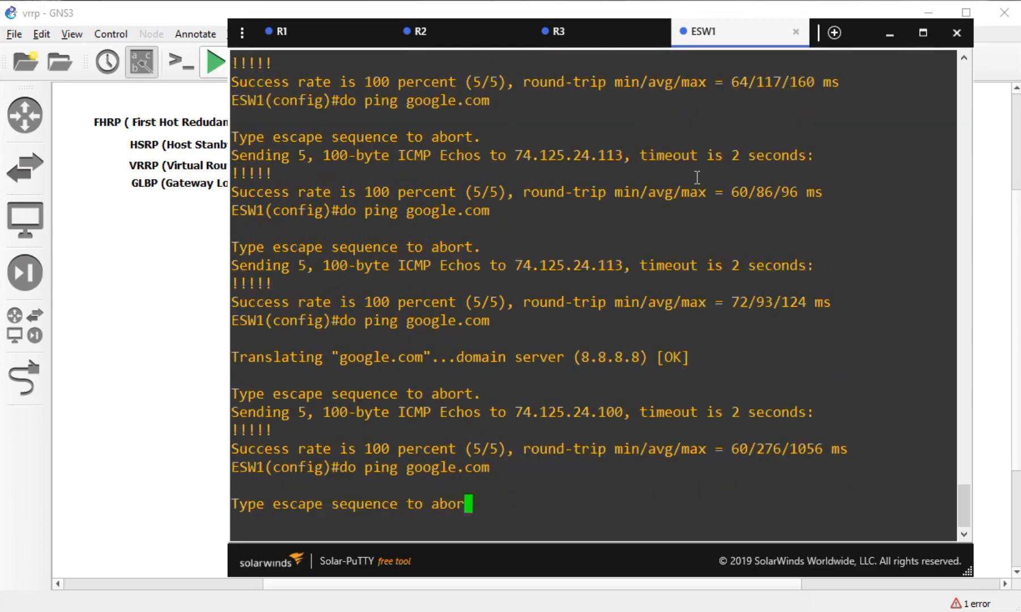
key(Up)
key(Return)
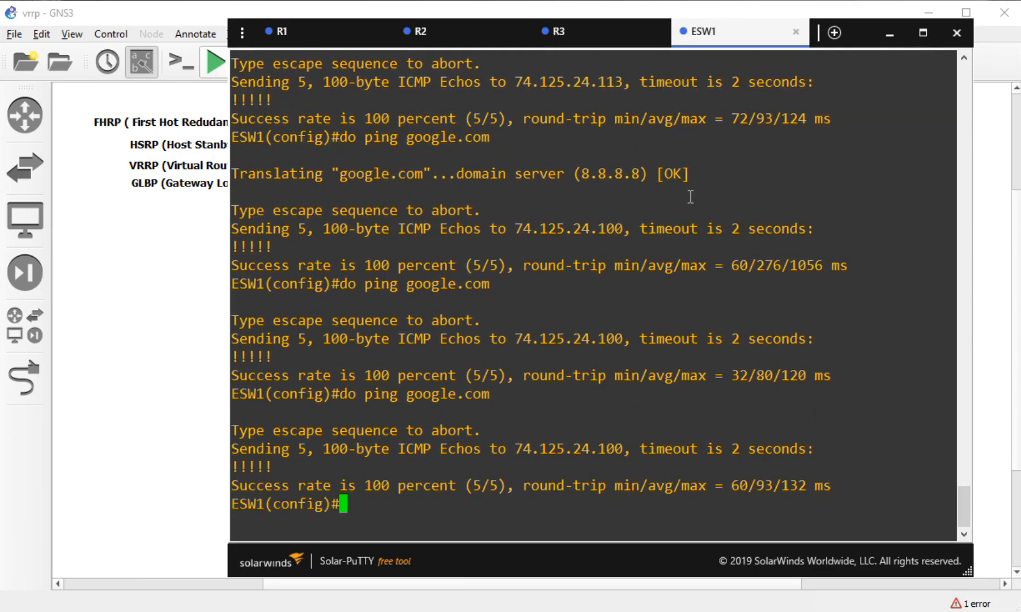
click(187, 357)
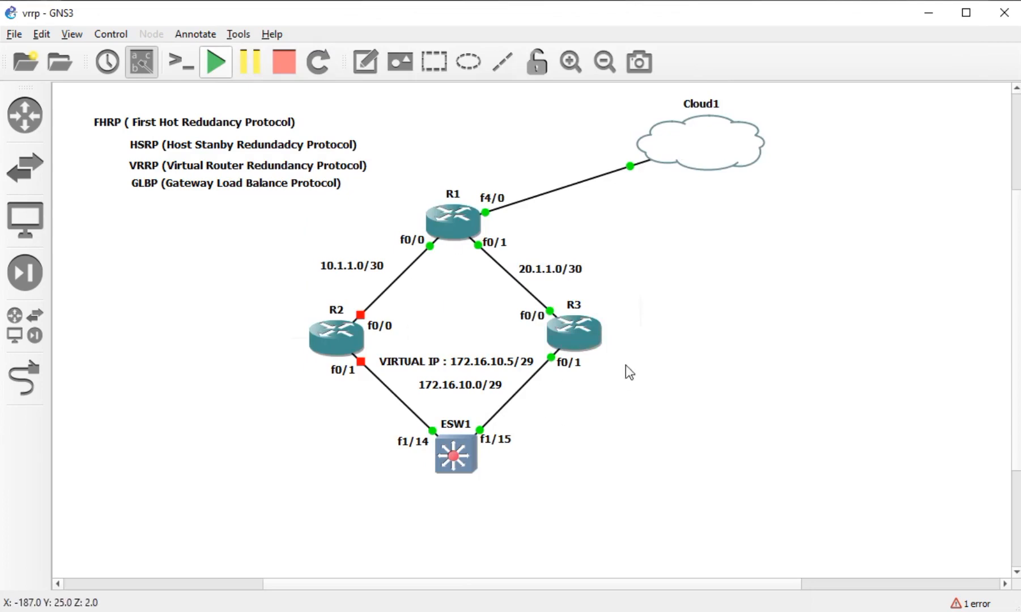